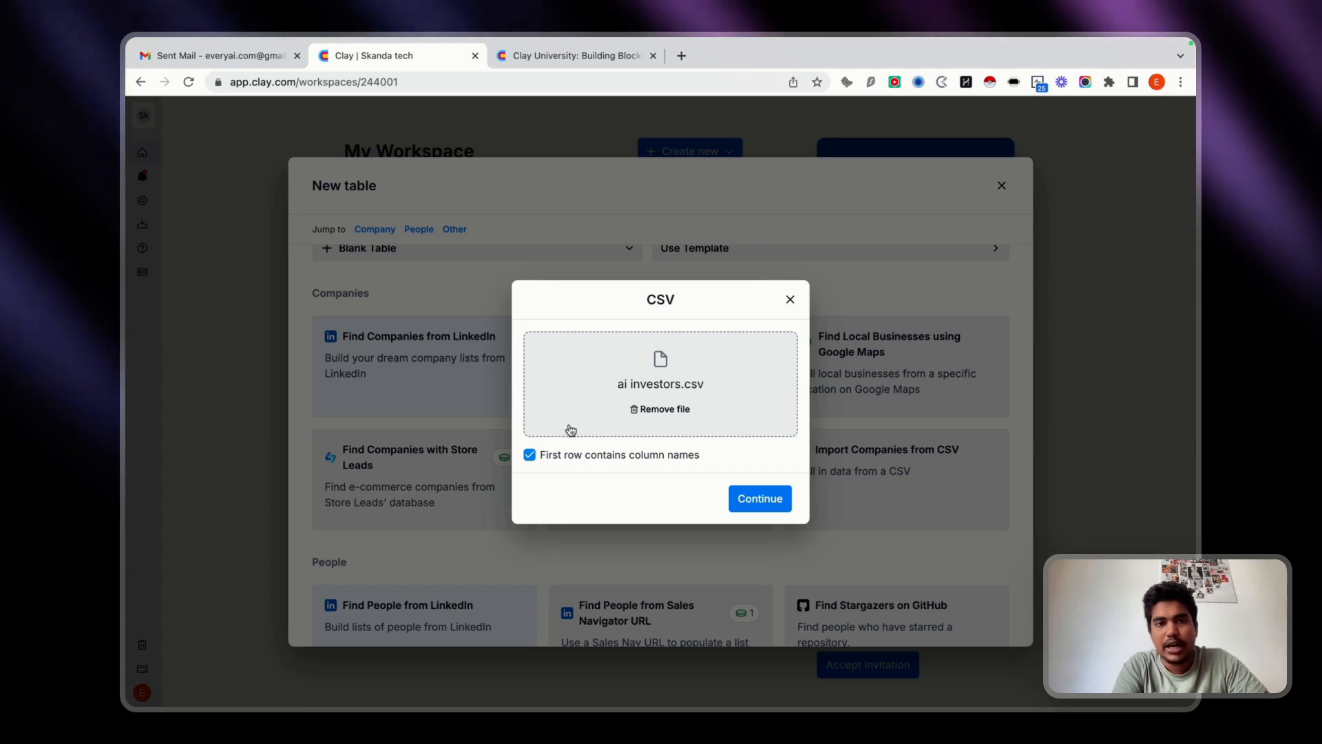
Import ai investors.csv into a new blank table, treating its first row as column names.
click(770, 494)
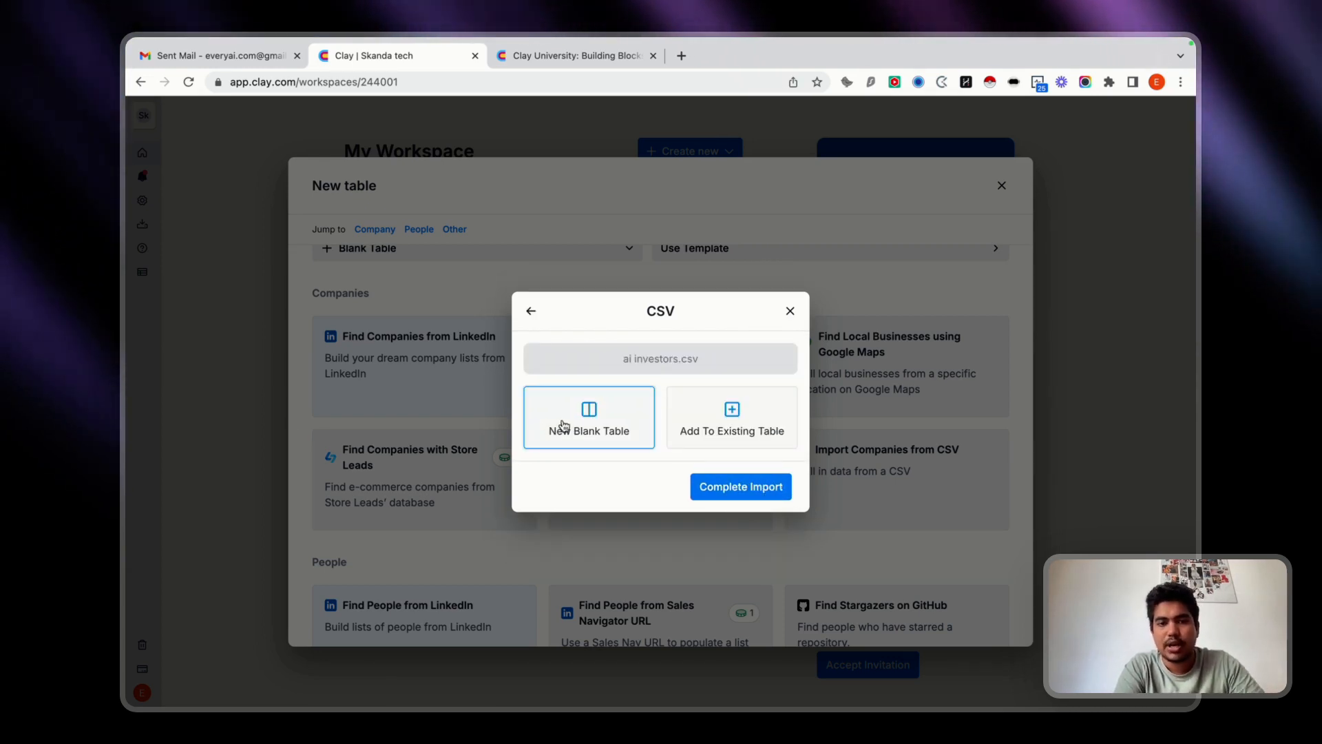
click(695, 491)
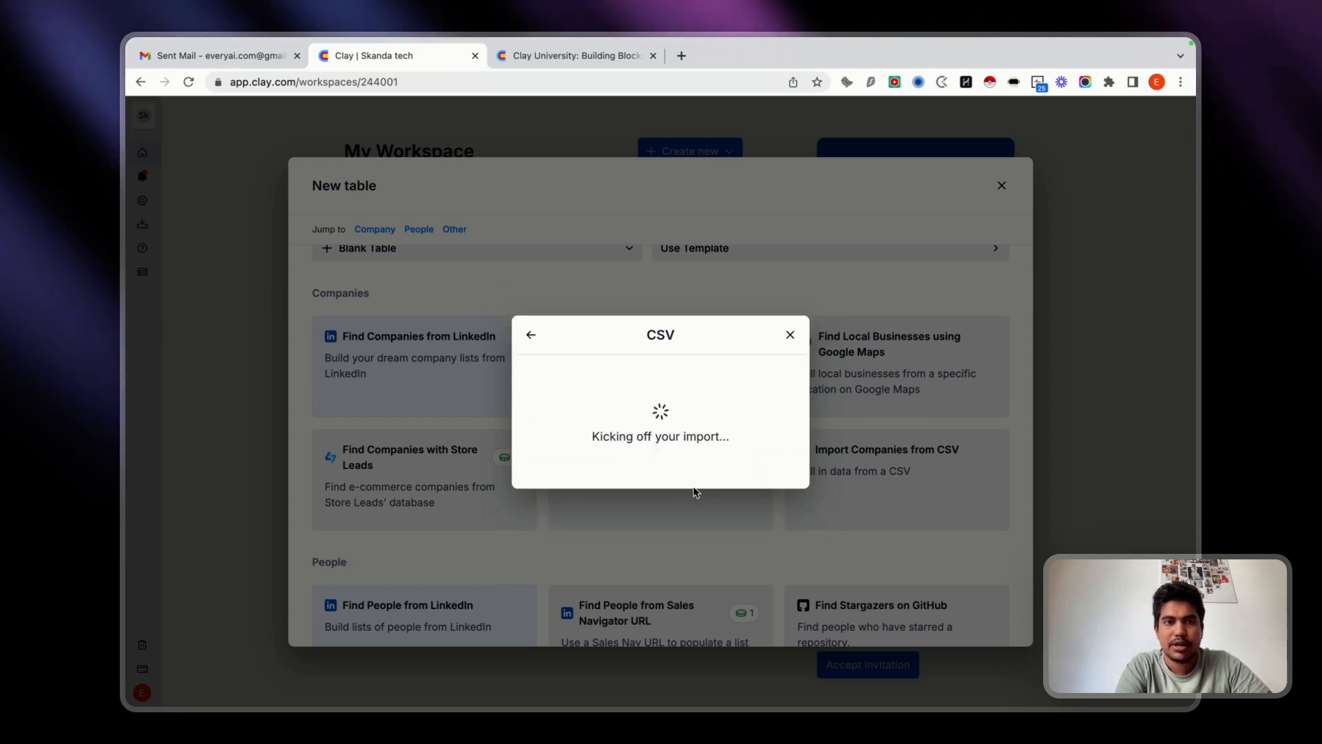
click(589, 56)
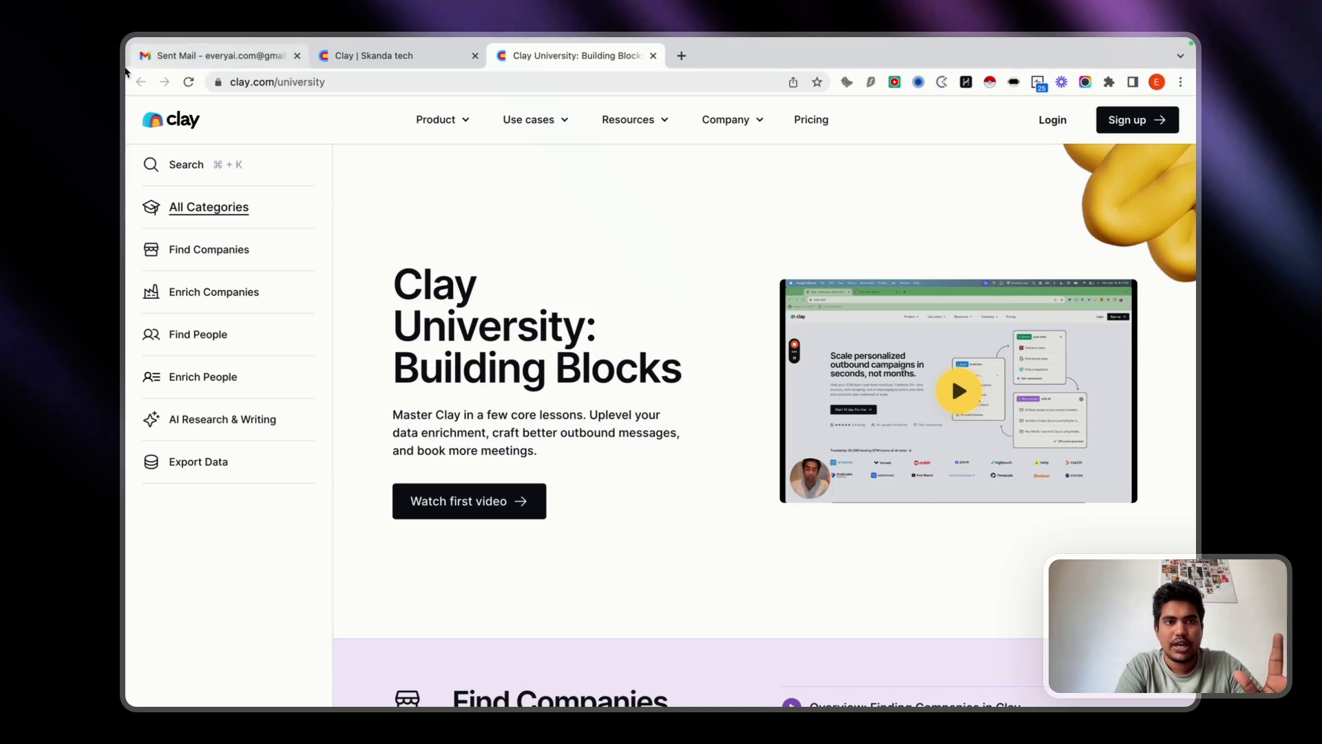
click(372, 55)
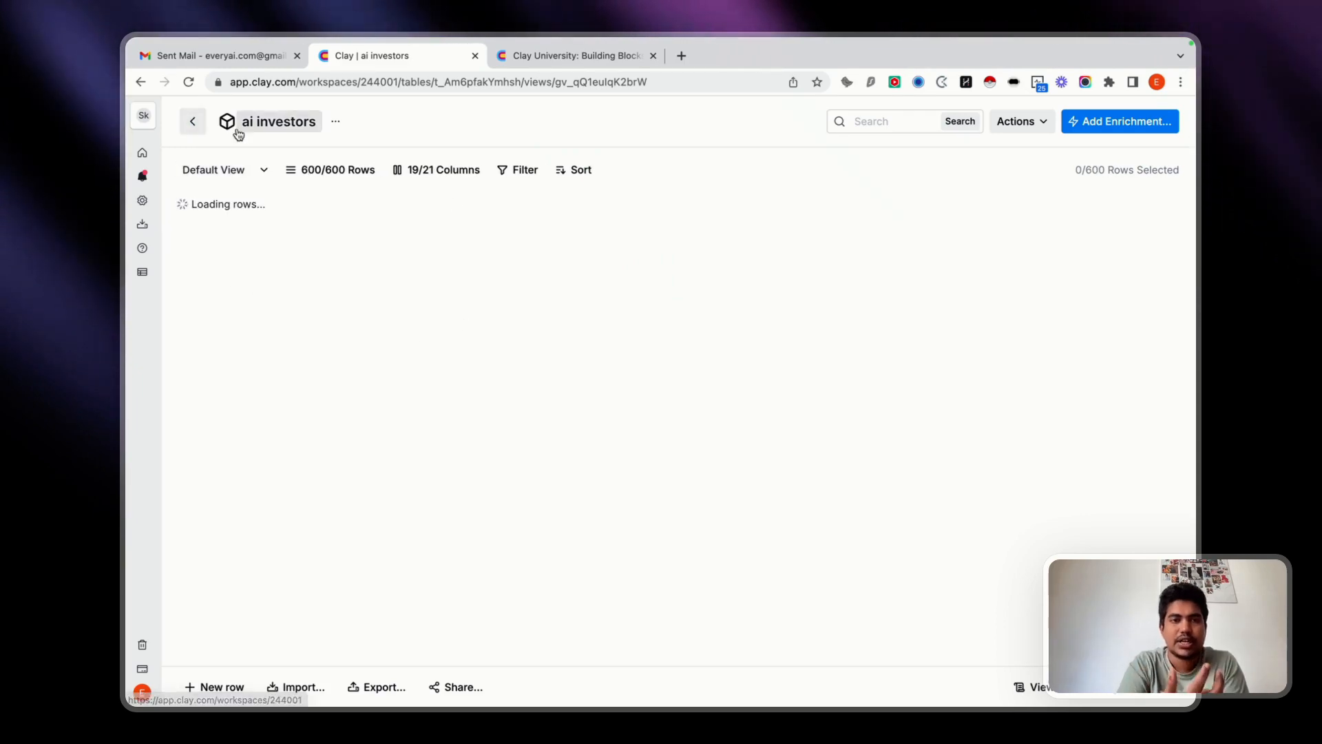
Examine the columns and rows of the imported ai investors table.
scroll(382, 463, down, 15)
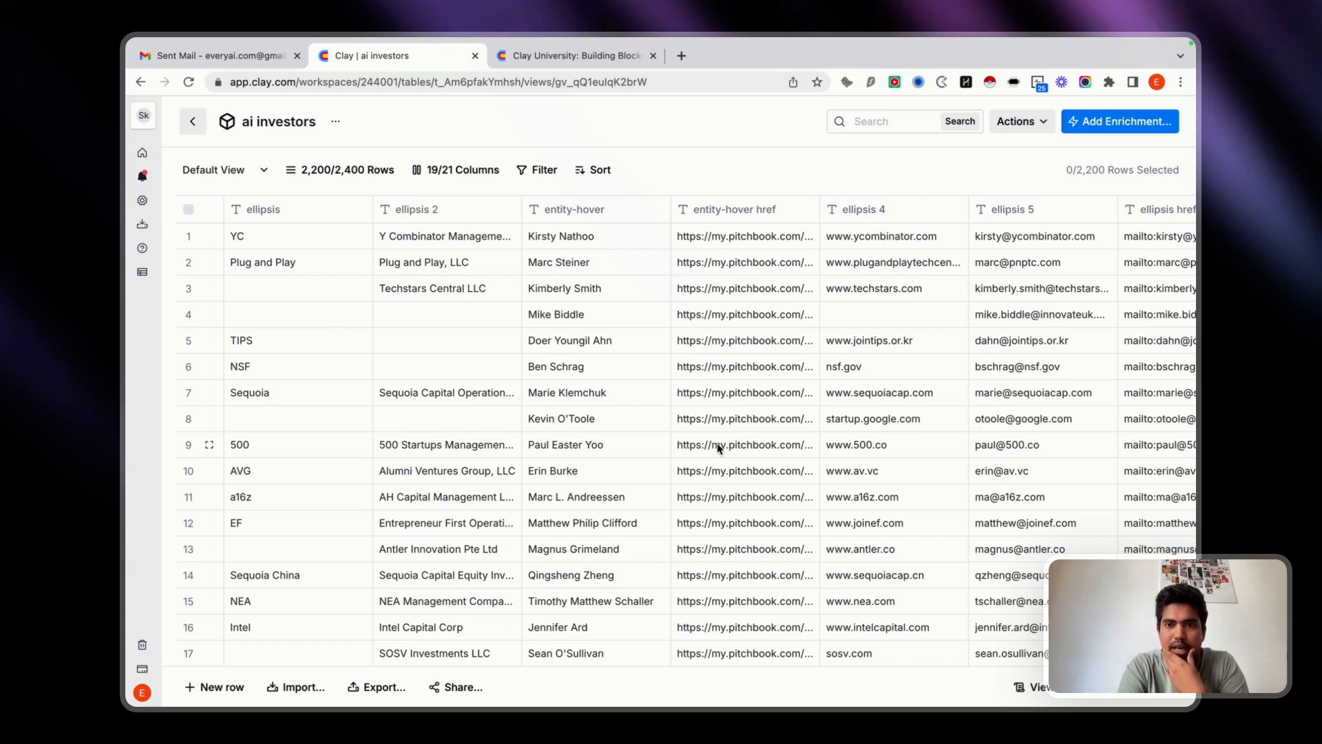
scroll(552, 344, right, 5)
scroll(552, 344, right, 4)
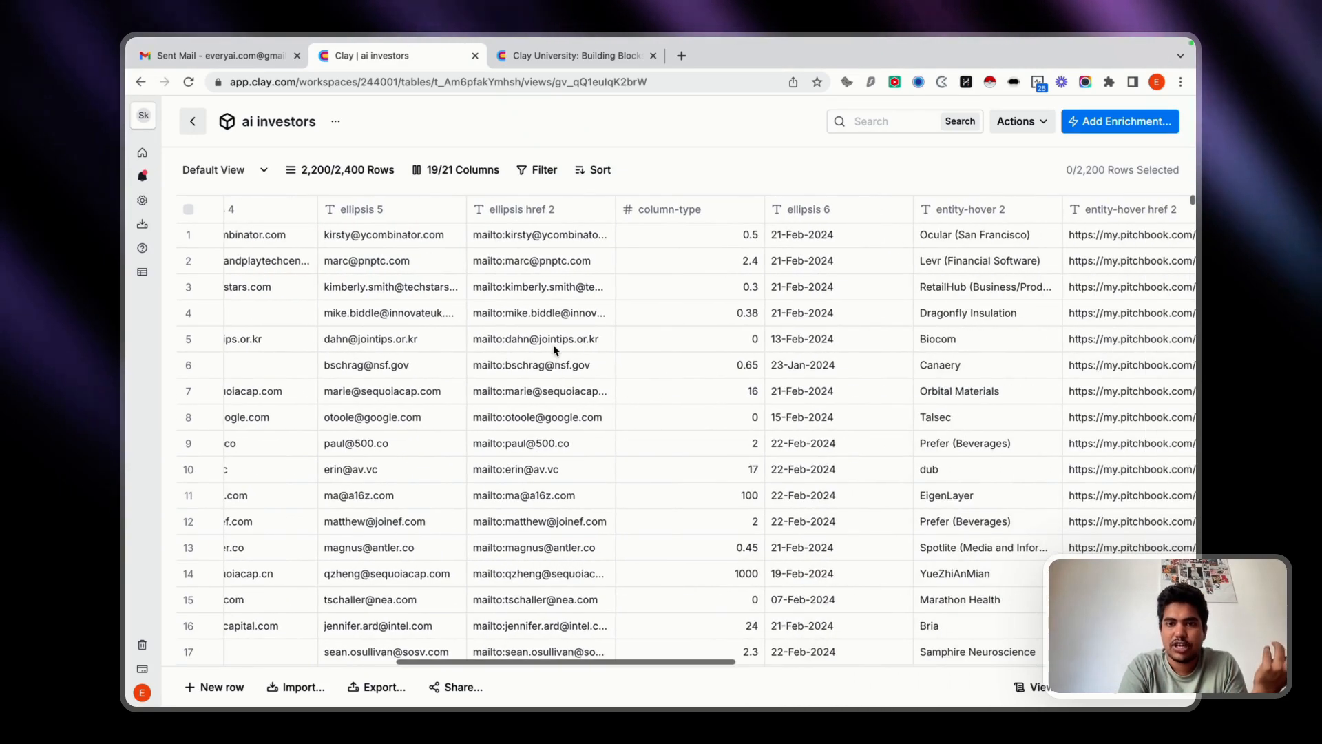
scroll(552, 345, right, 5)
scroll(552, 345, left, 10)
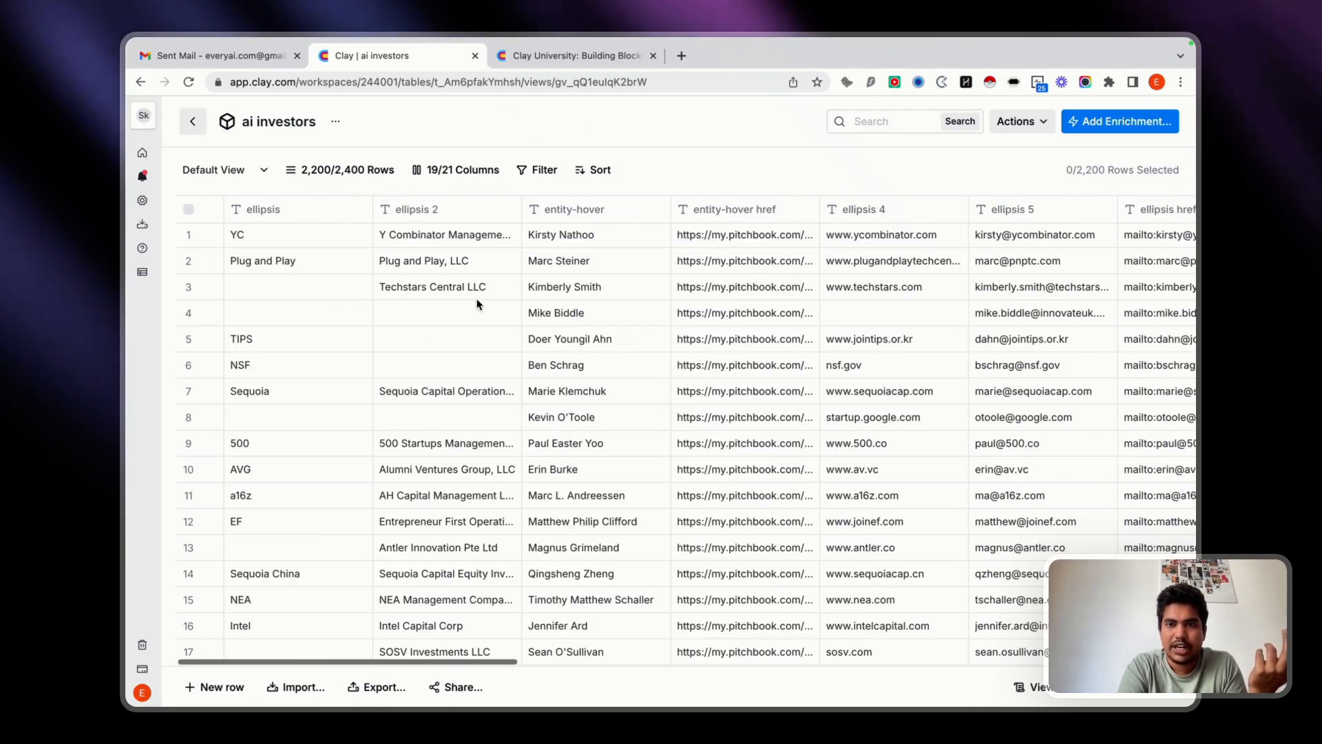
scroll(1051, 365, right, 15)
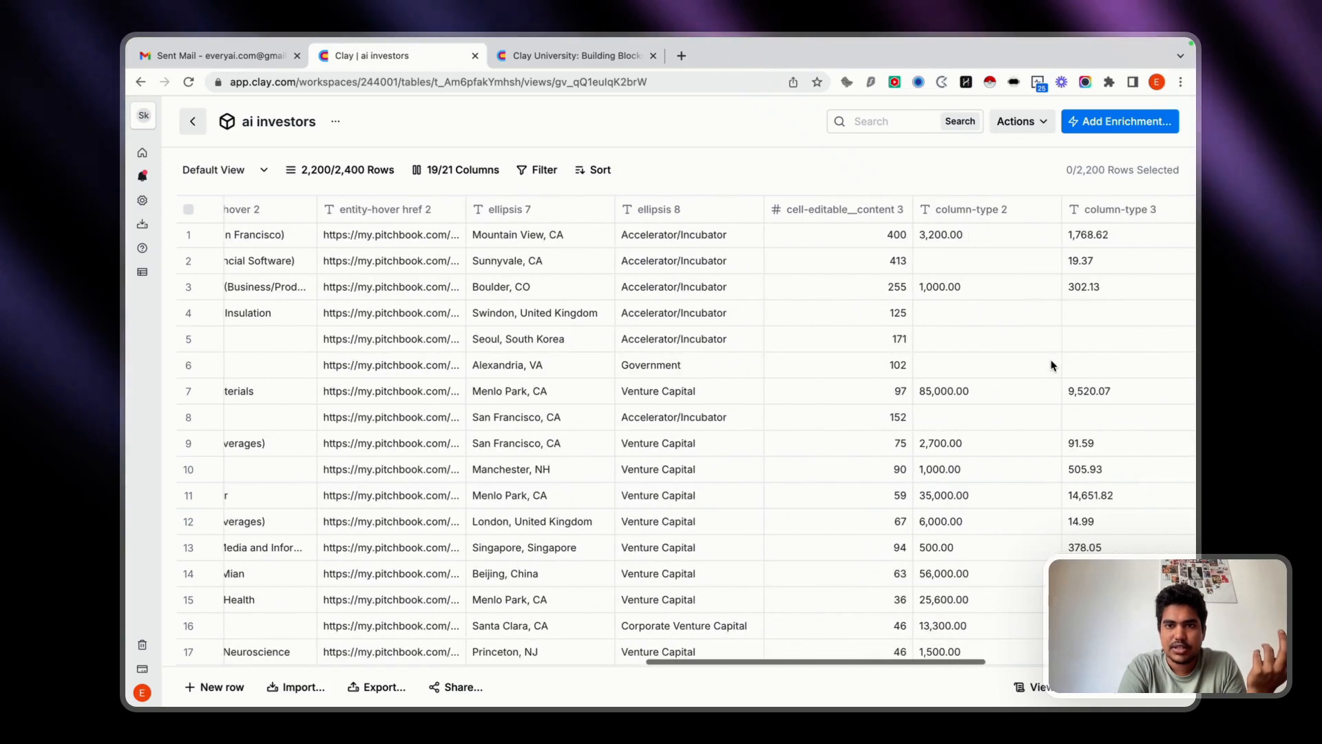
scroll(1052, 365, right, 3)
scroll(1013, 365, left, 15)
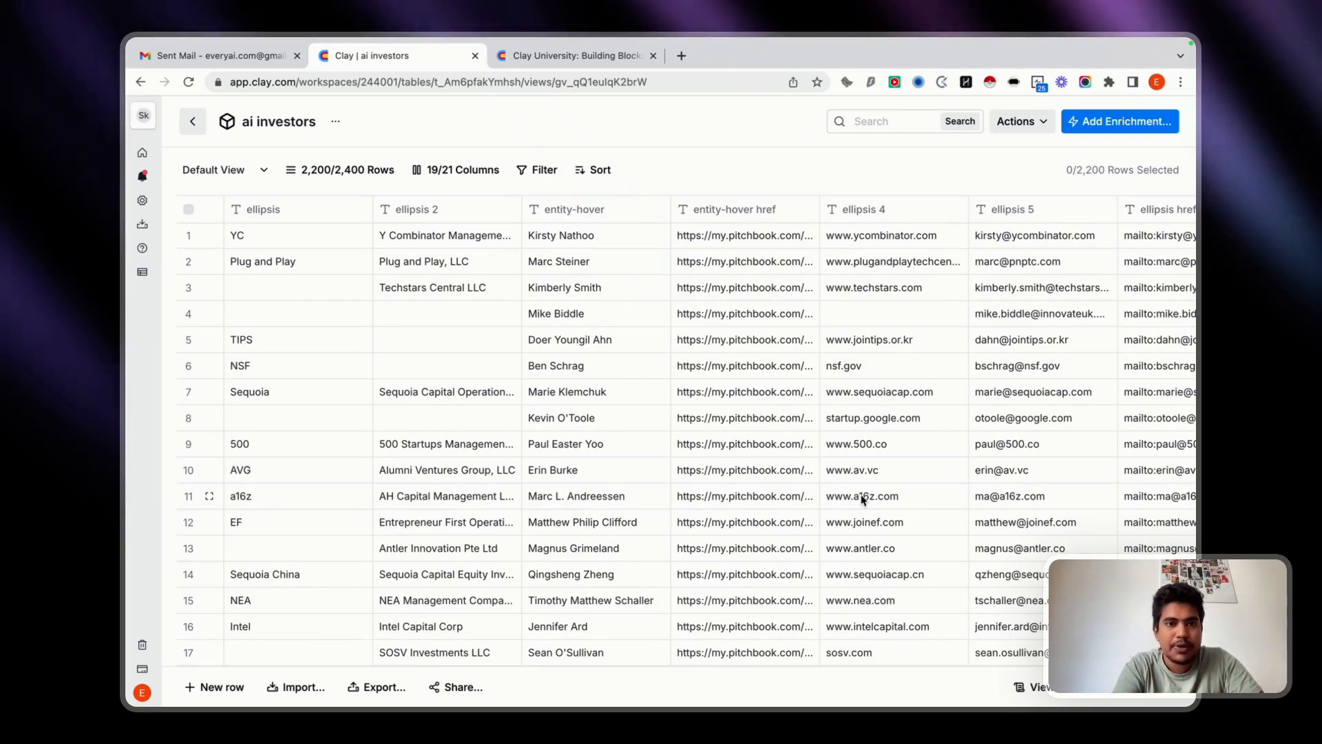
scroll(862, 499, down, 10)
scroll(863, 500, up, 10)
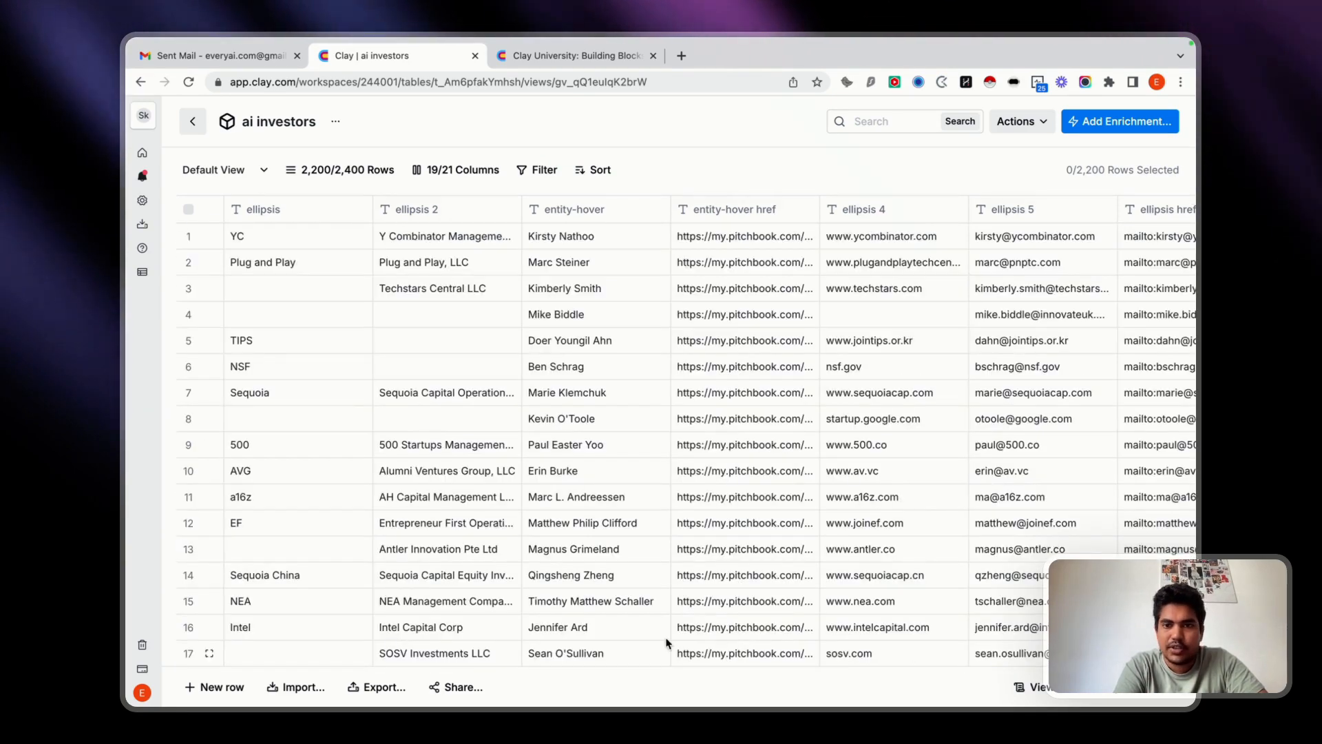
scroll(540, 513, down, 10)
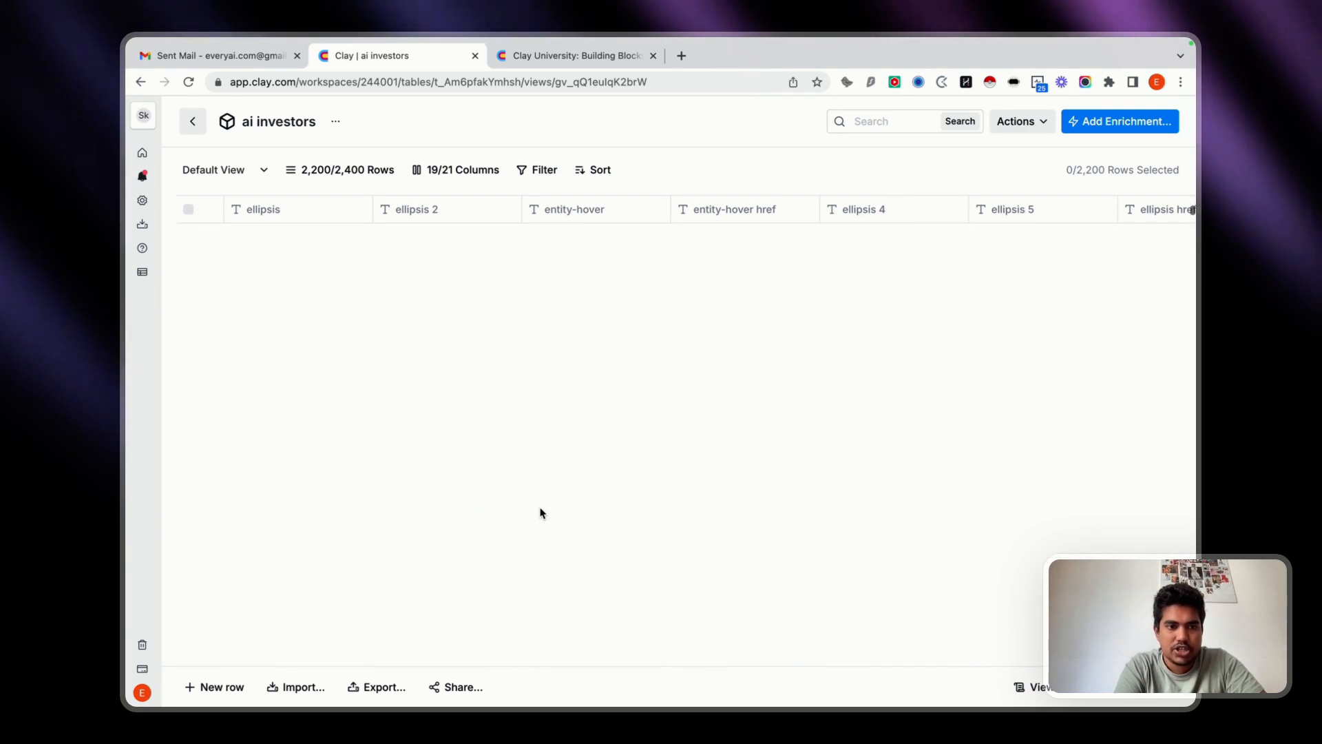
scroll(541, 514, up, 10)
scroll(541, 513, down, 10)
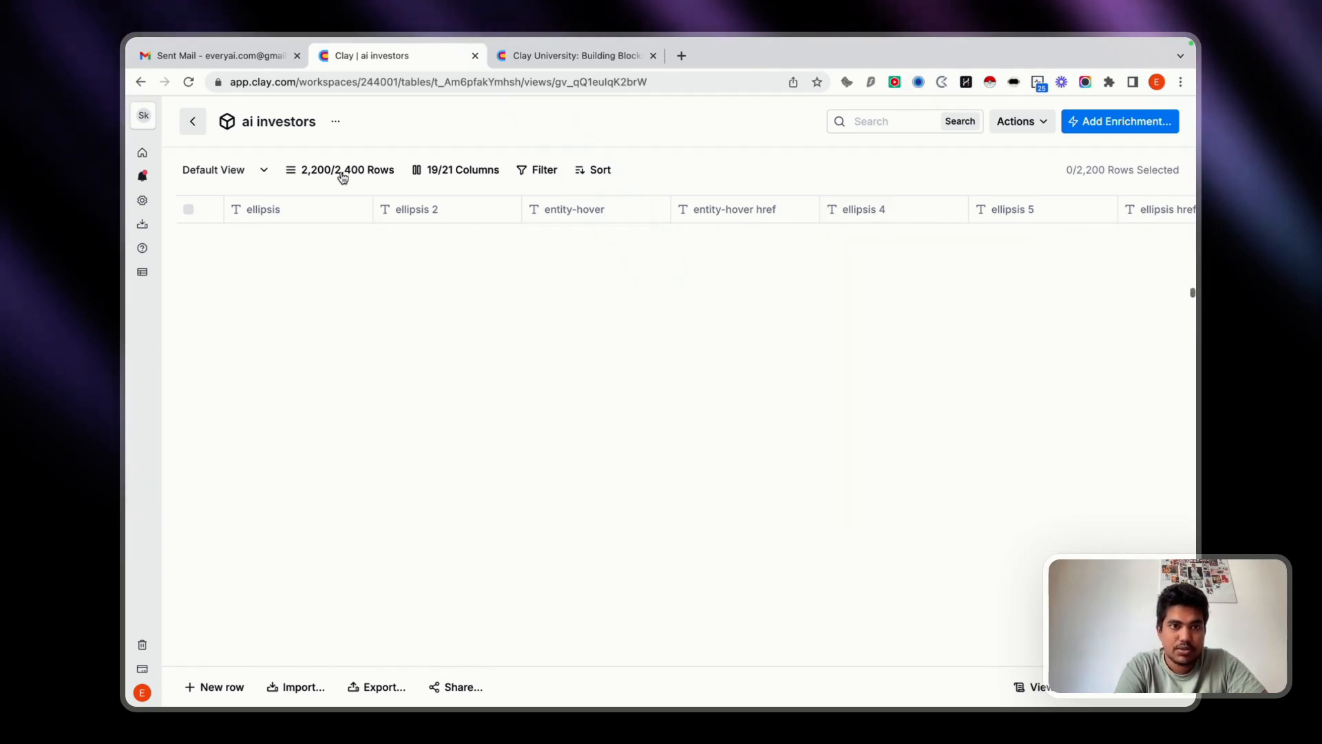
scroll(403, 481, up, 5)
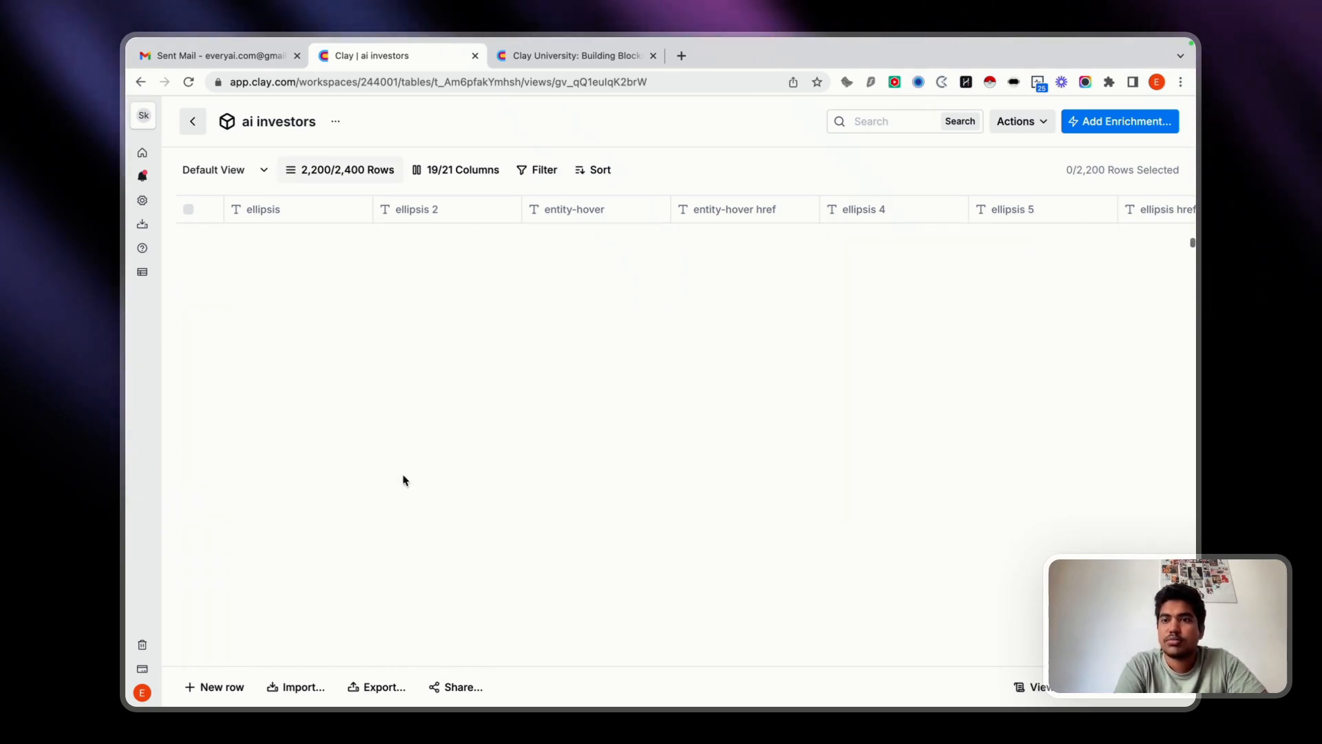
scroll(862, 497, up, 10)
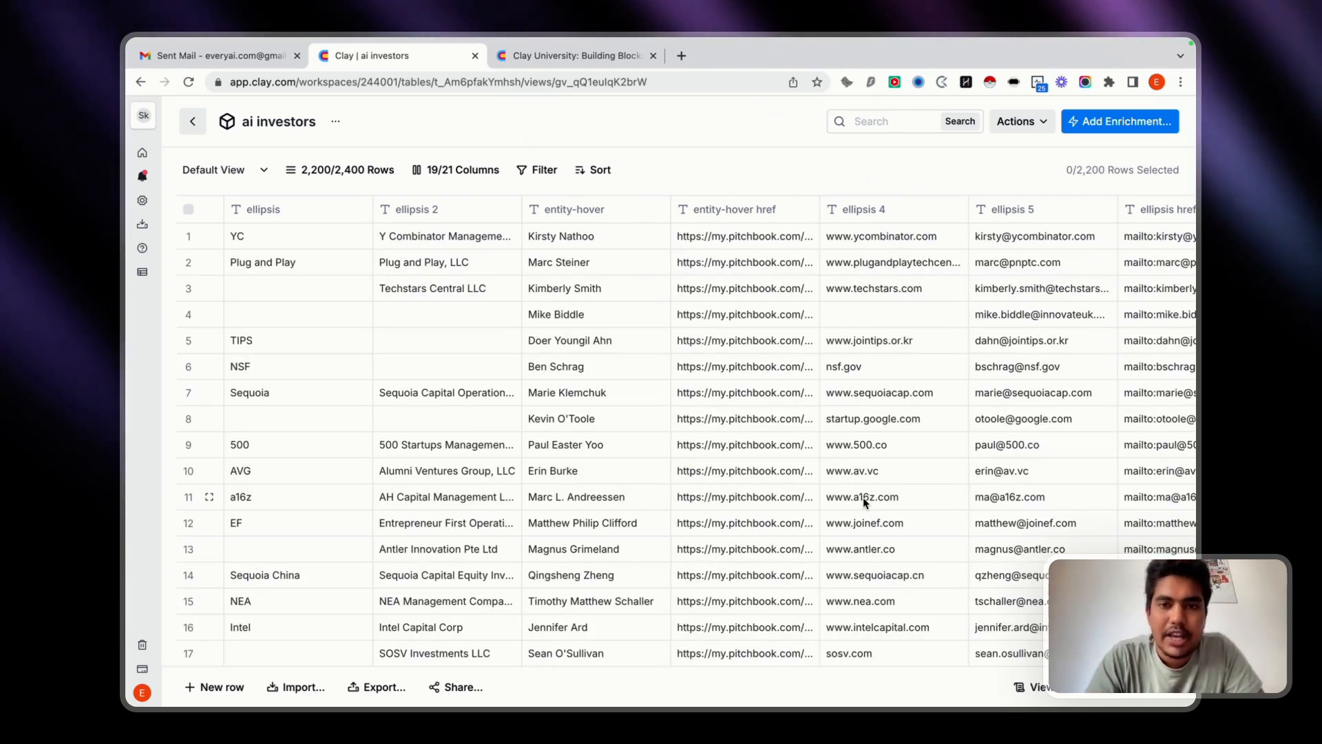
Set up a Claygent enrichment column after the last column and start adding a new OpenAI API key account for it.
scroll(863, 497, right, 5)
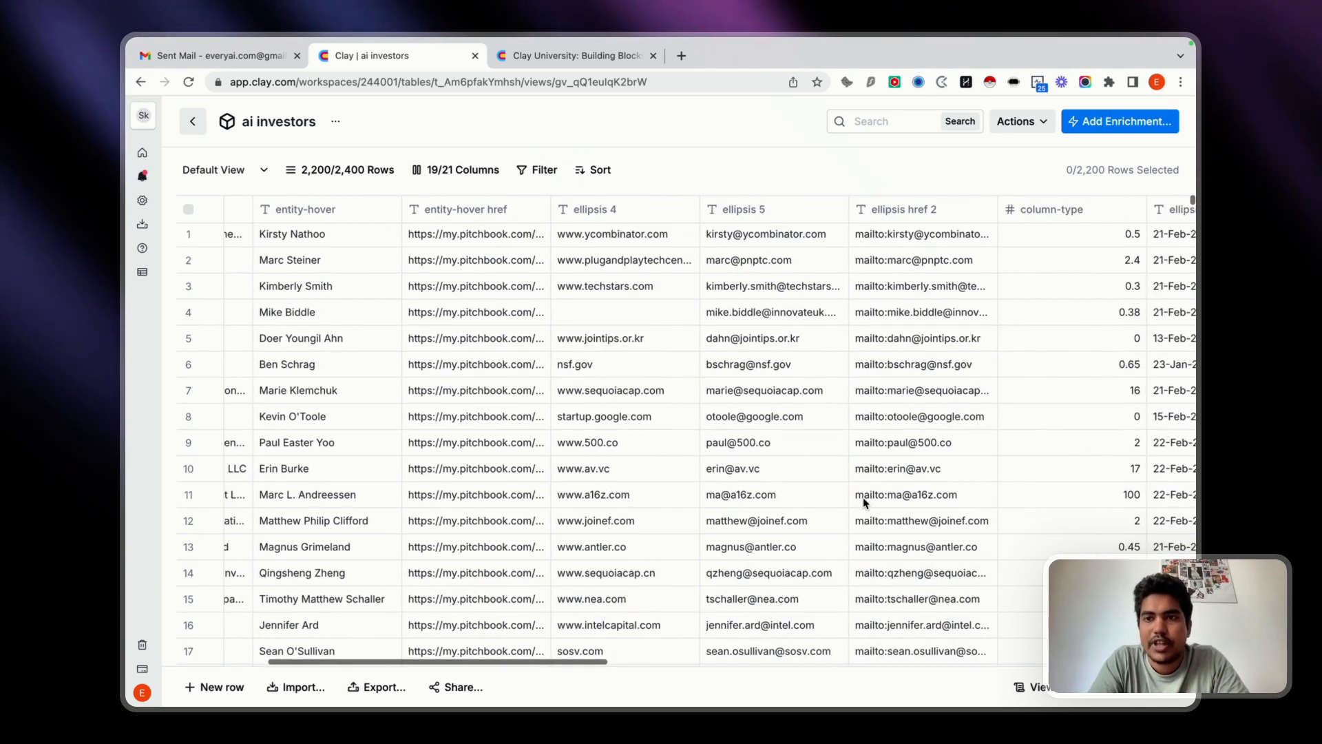
scroll(862, 497, right, 5)
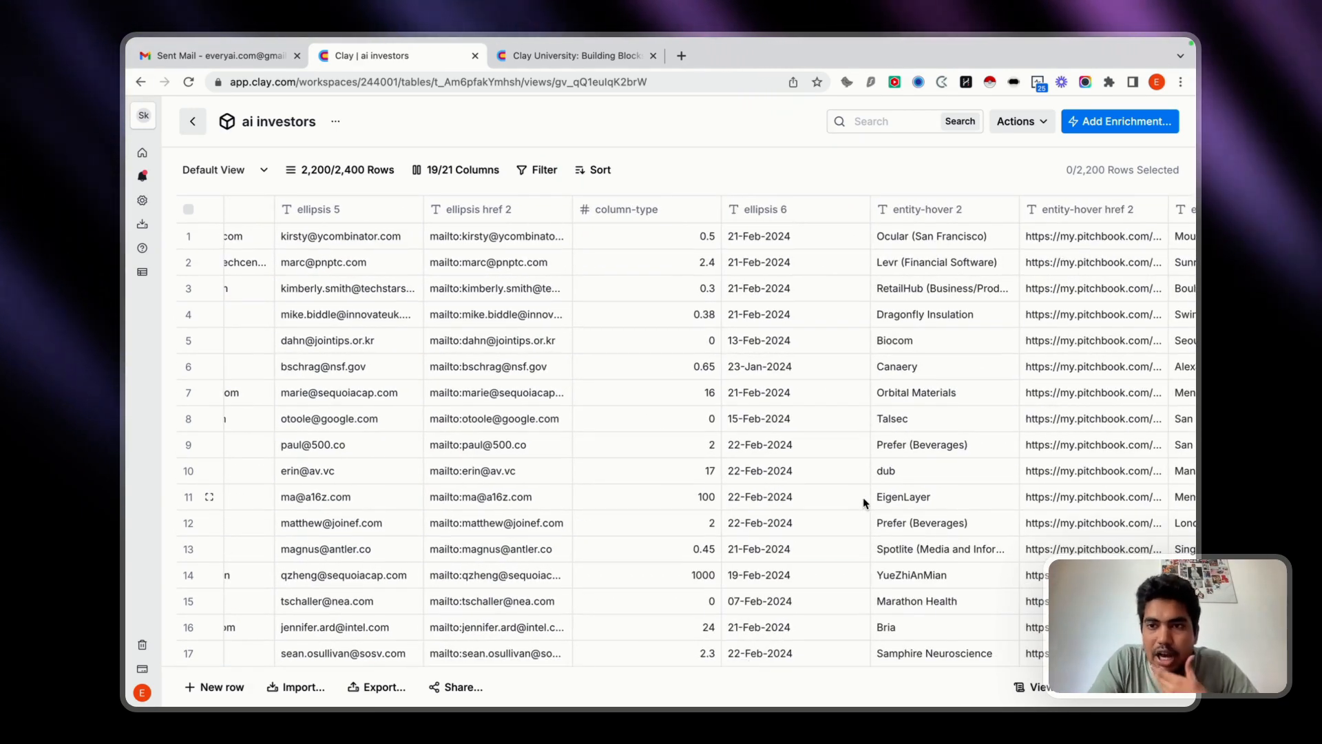
scroll(862, 497, right, 10)
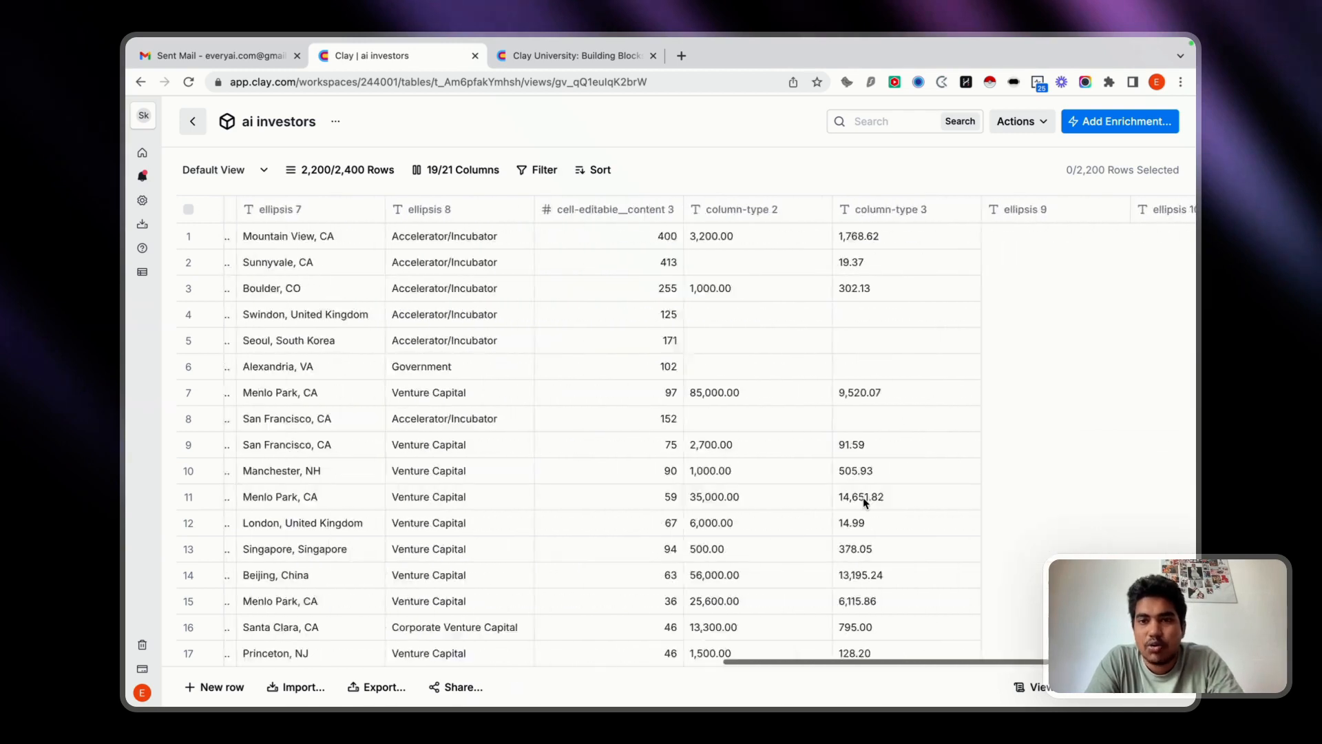
scroll(862, 498, right, 5)
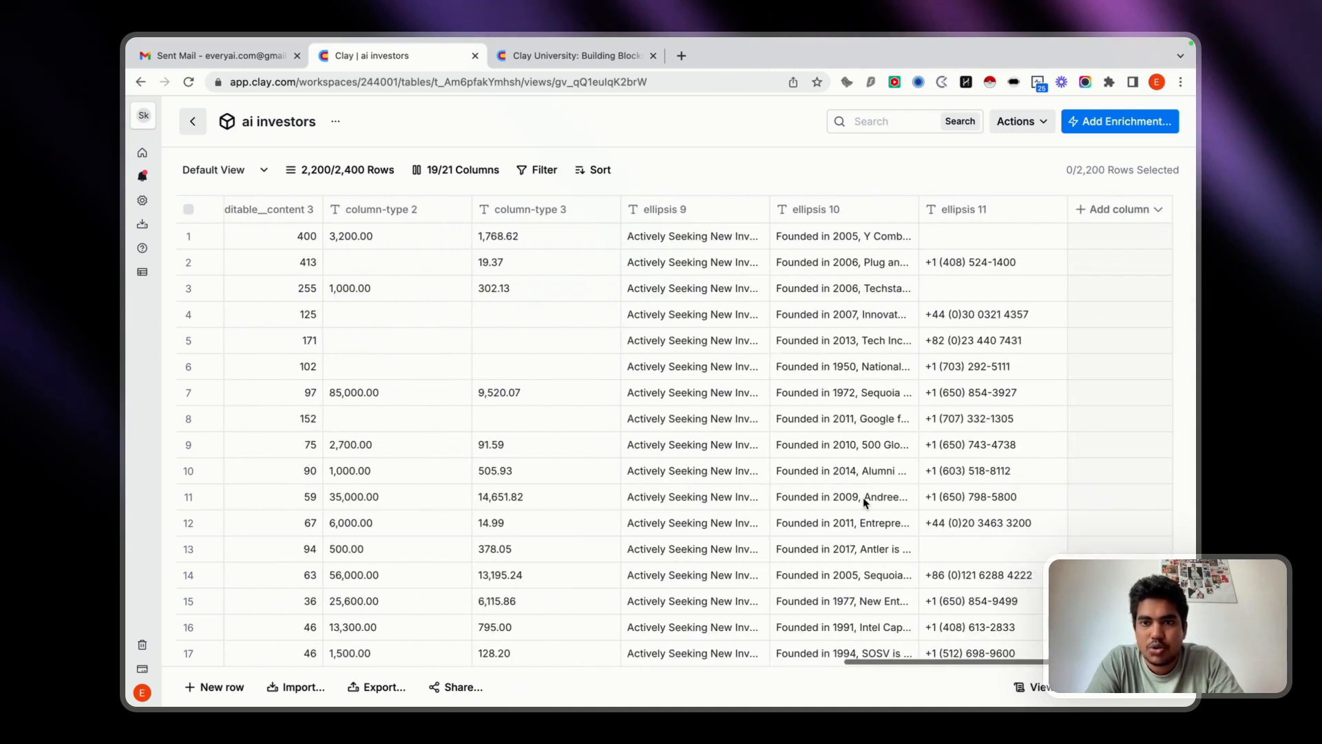
click(1128, 215)
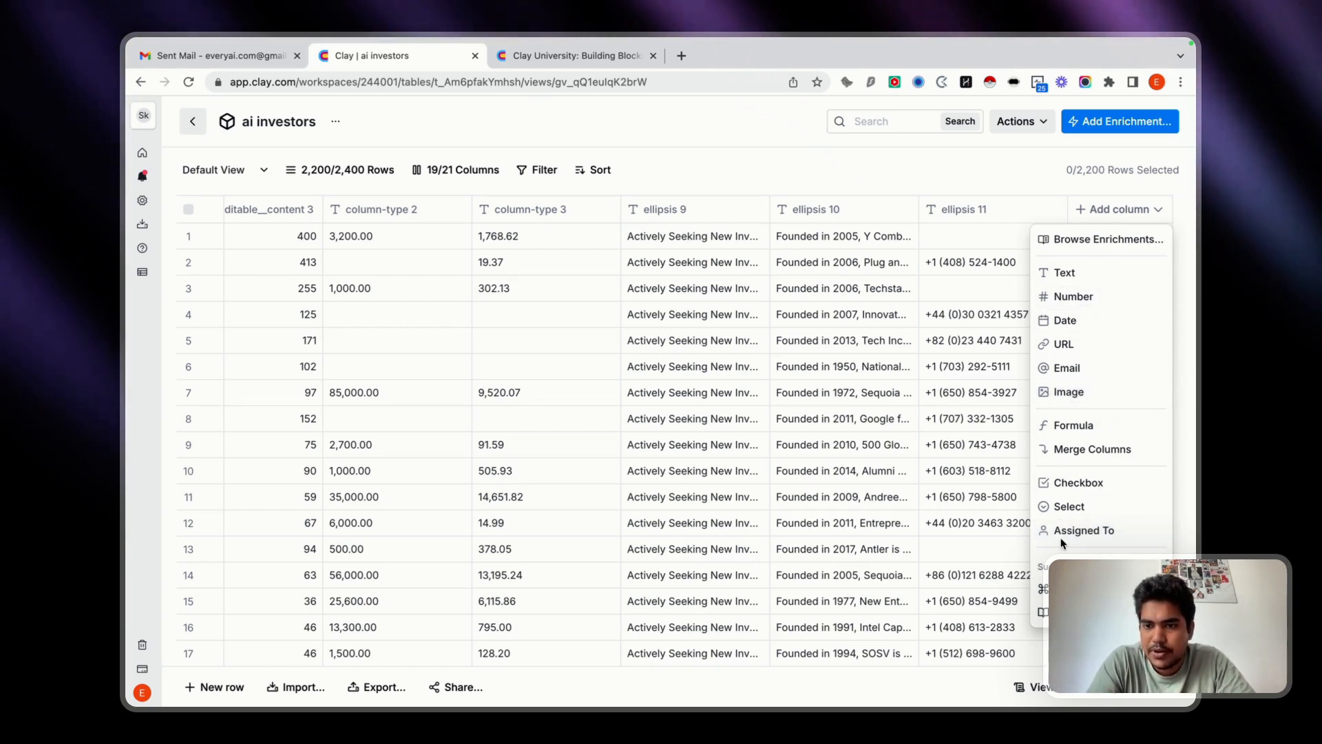
click(1088, 237)
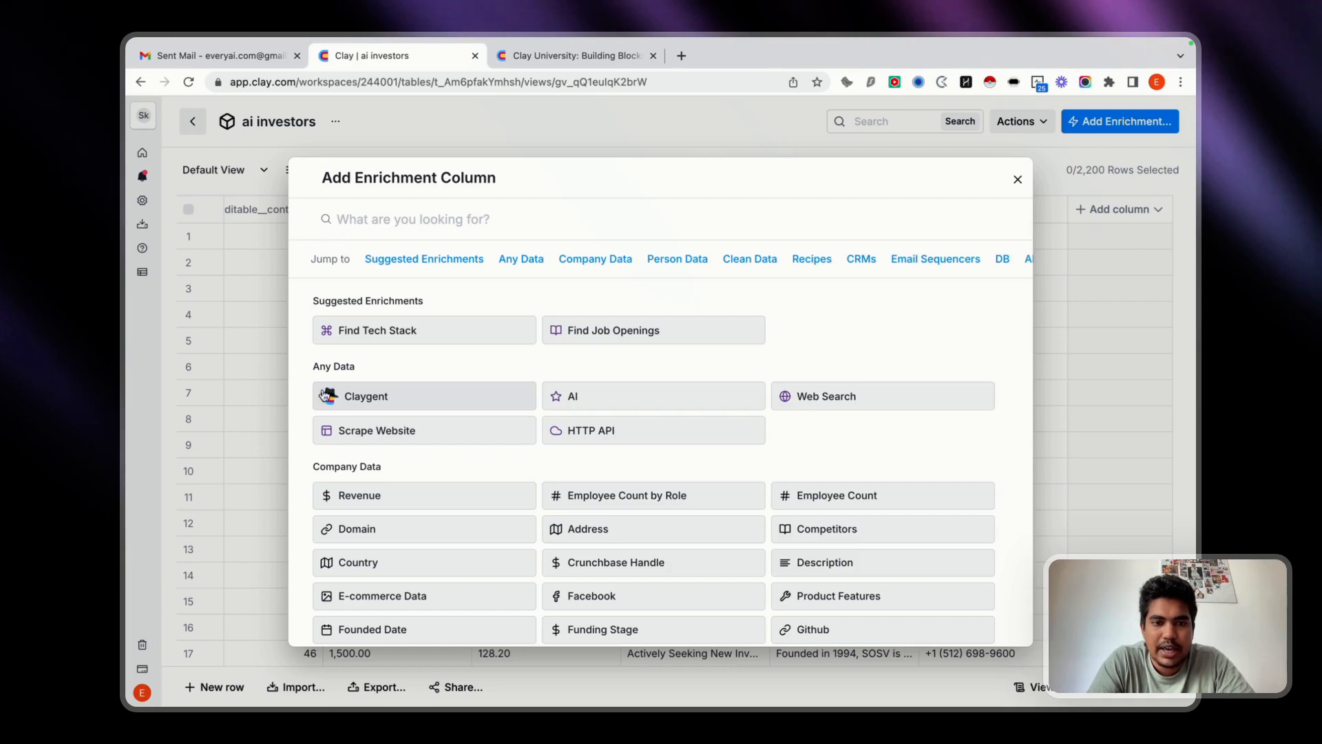
click(368, 398)
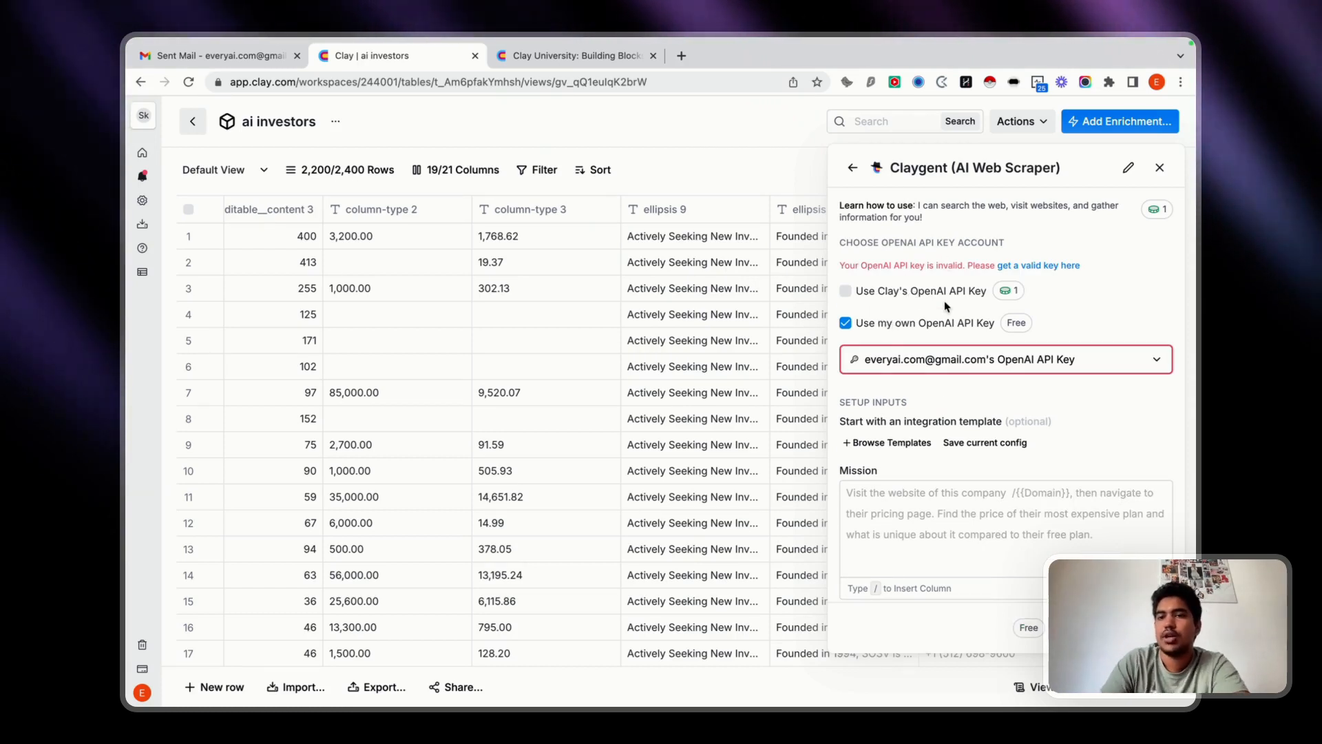
click(932, 367)
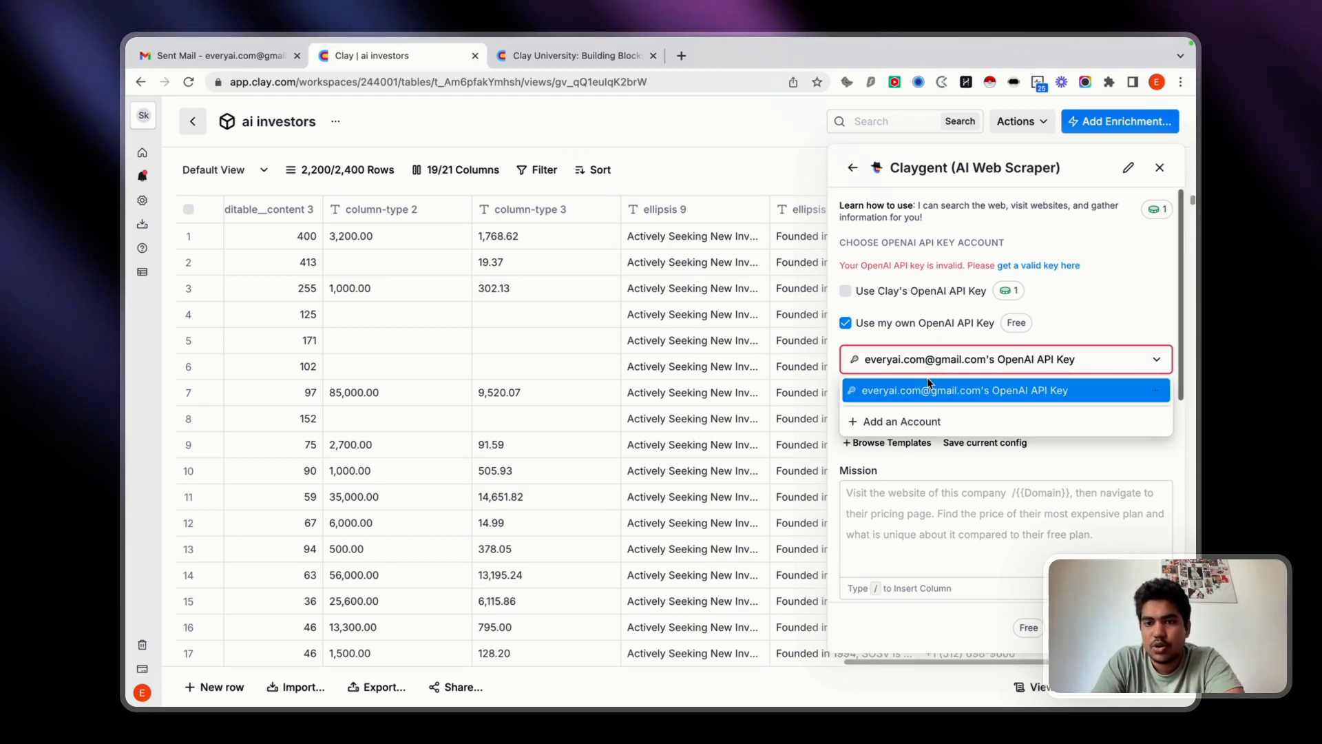
click(901, 423)
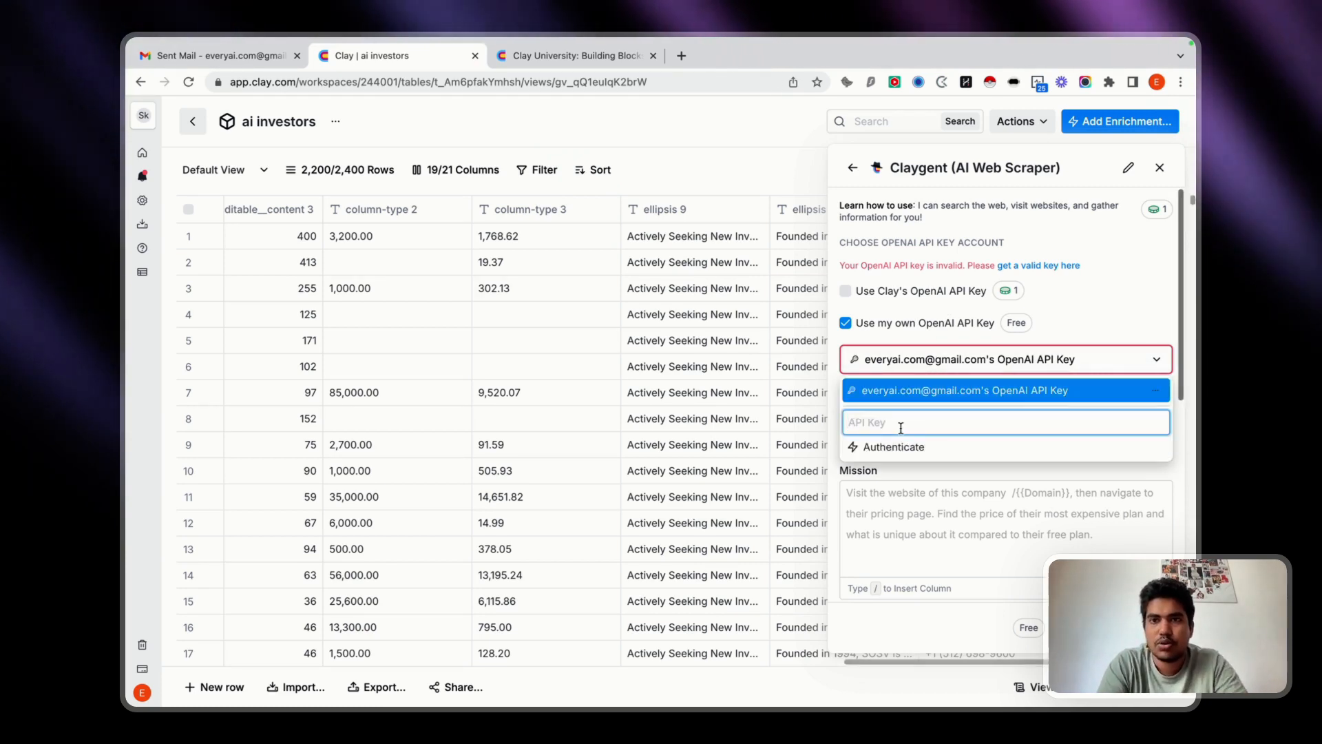
Switch to the browser profile that has the OpenAI account and open the OpenAI Platform API keys page.
click(1157, 82)
scroll(1088, 413, down, 10)
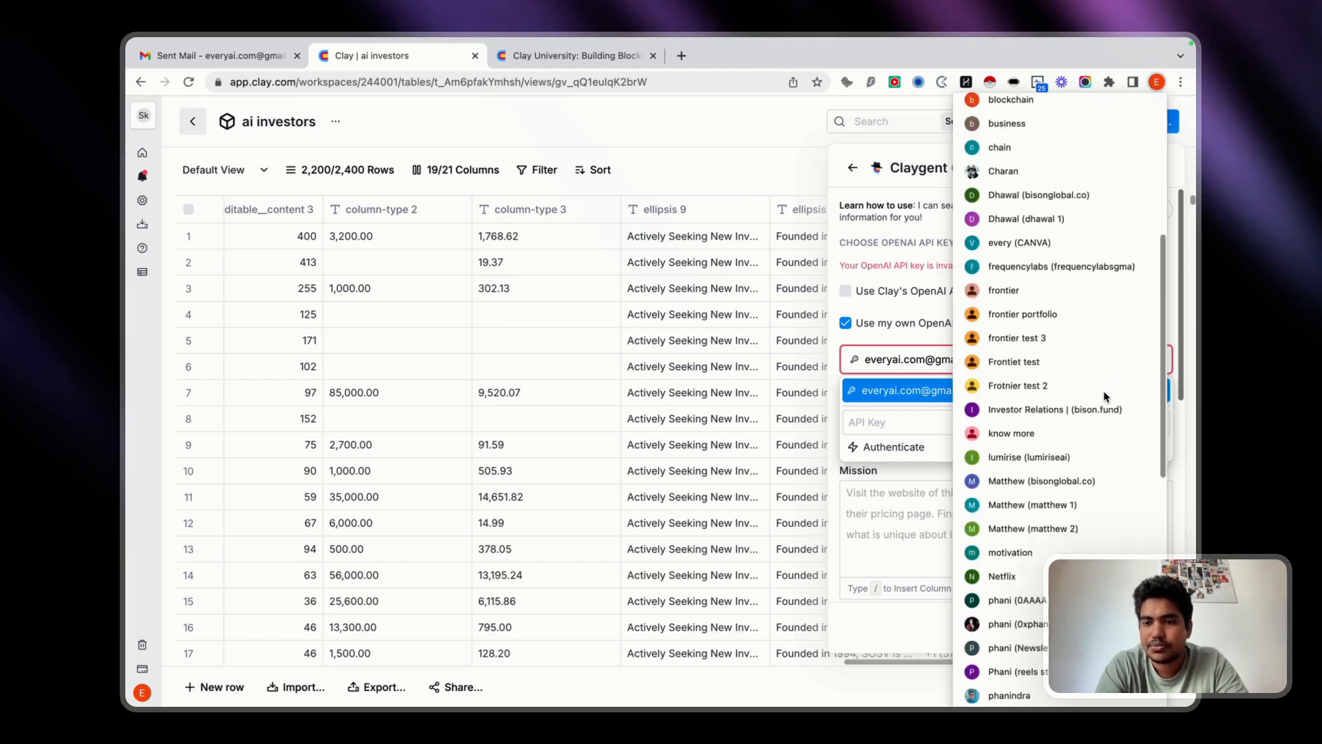
scroll(1084, 547, down, 6)
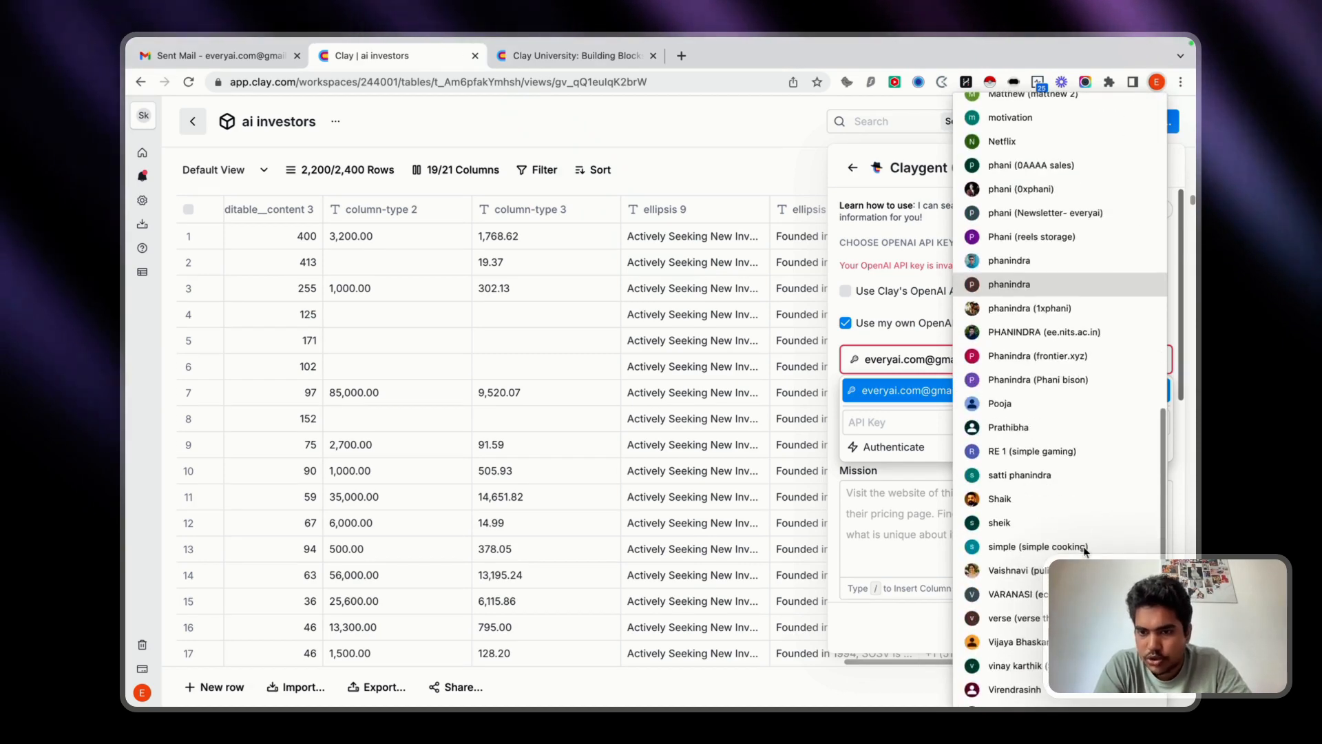
click(1046, 447)
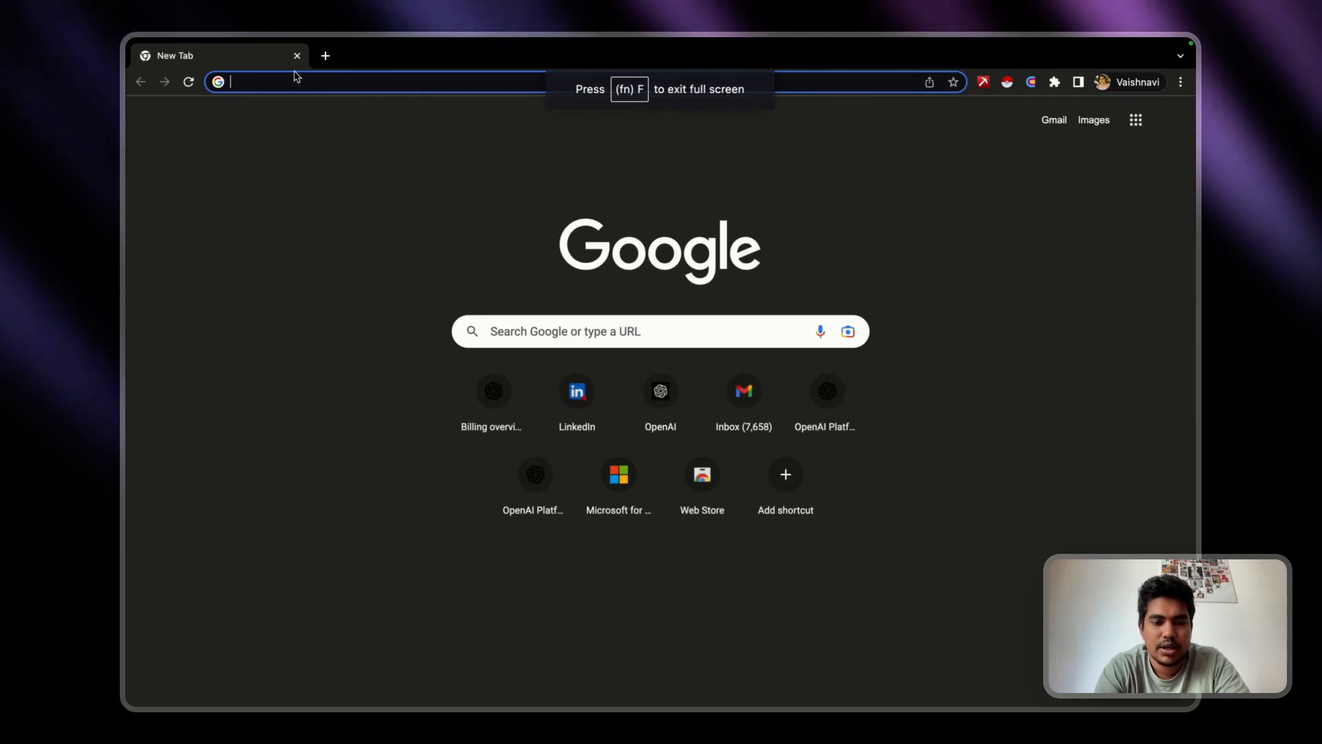
text(open)
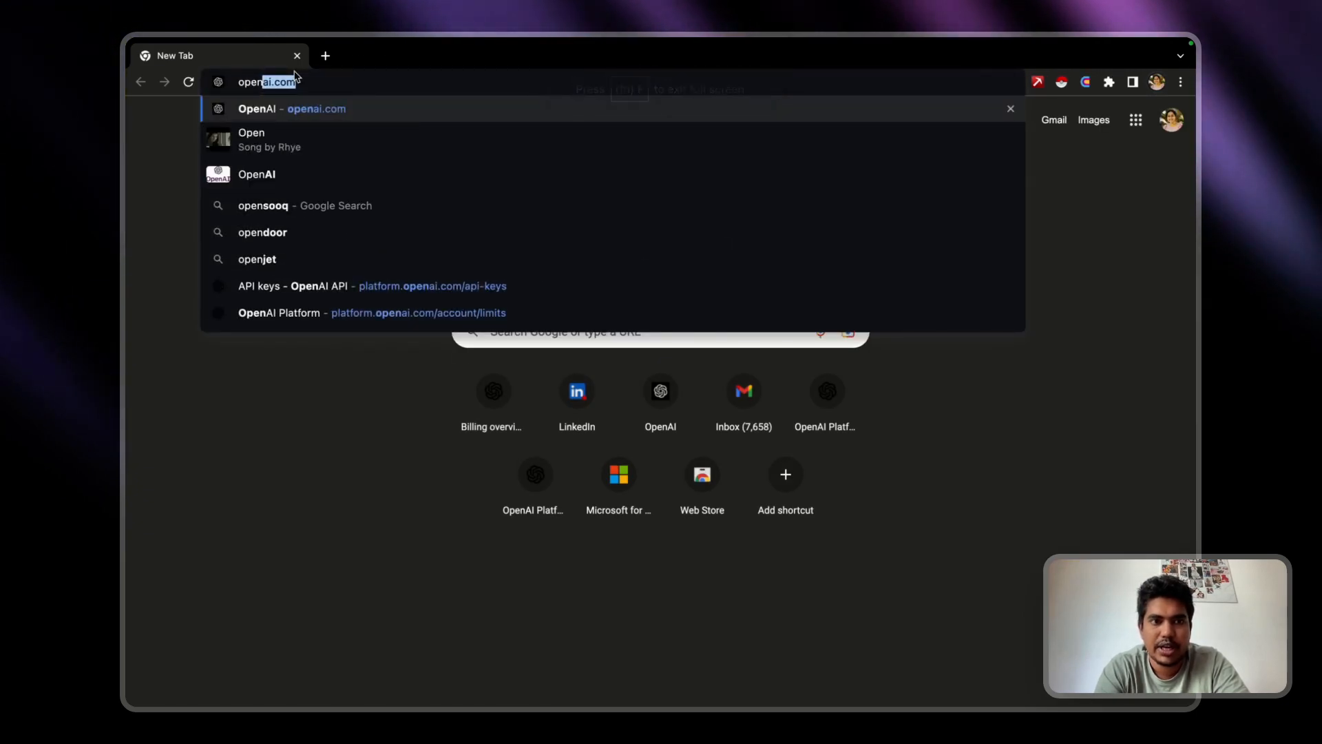
click(321, 290)
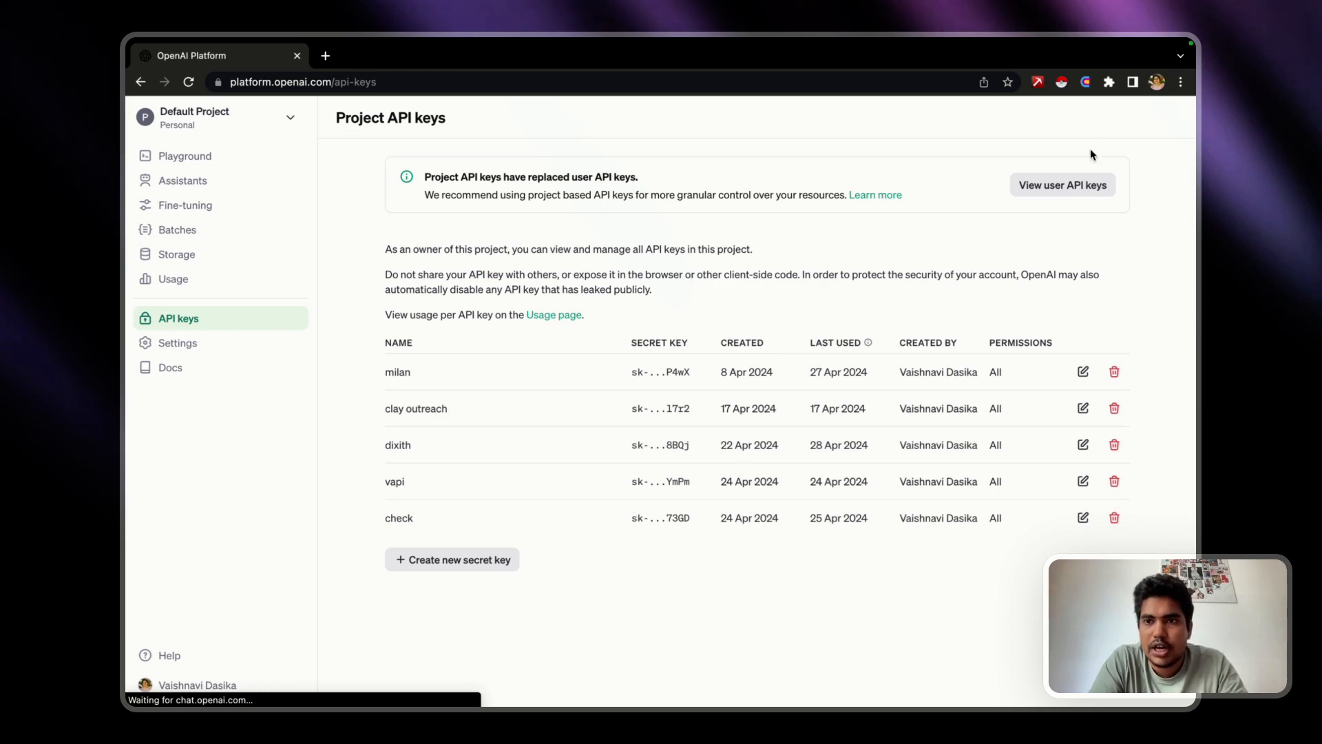
Create a secret key named clay in Default Project with All permissions and copy the generated key.
click(452, 559)
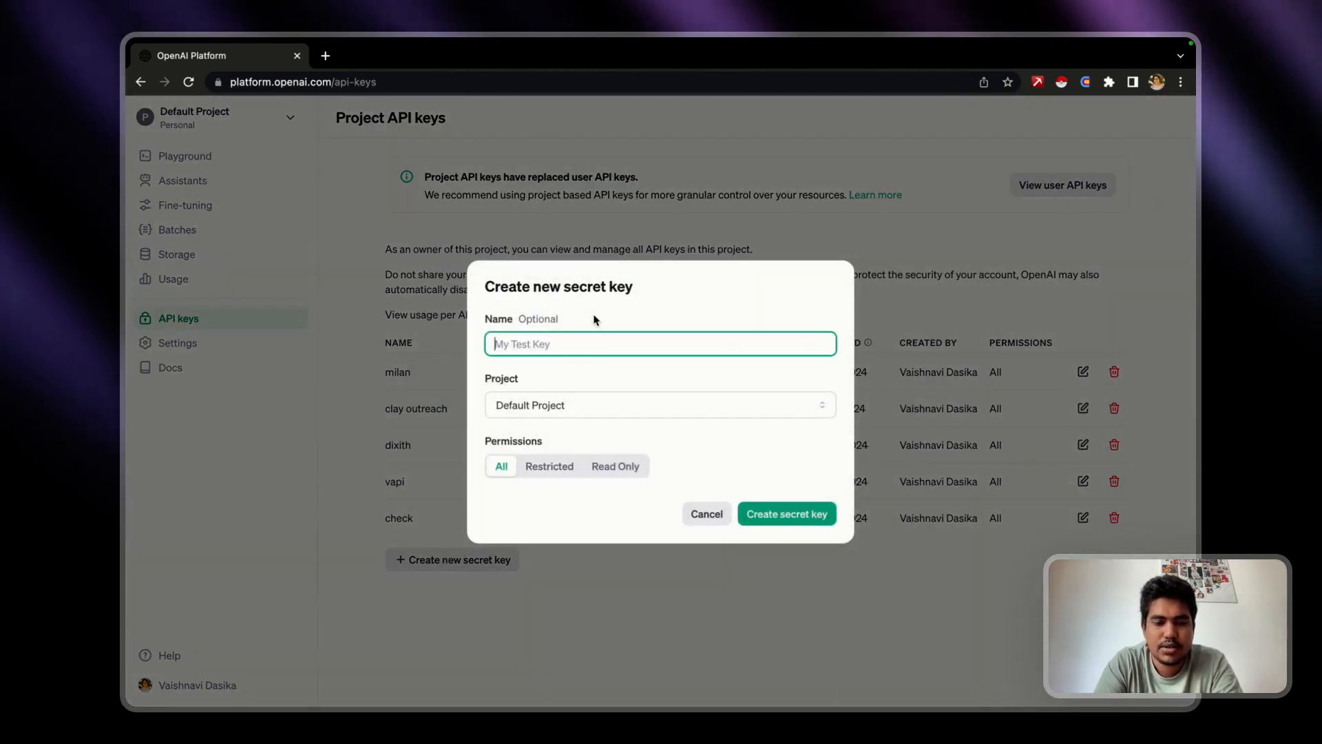
text(clay)
click(823, 518)
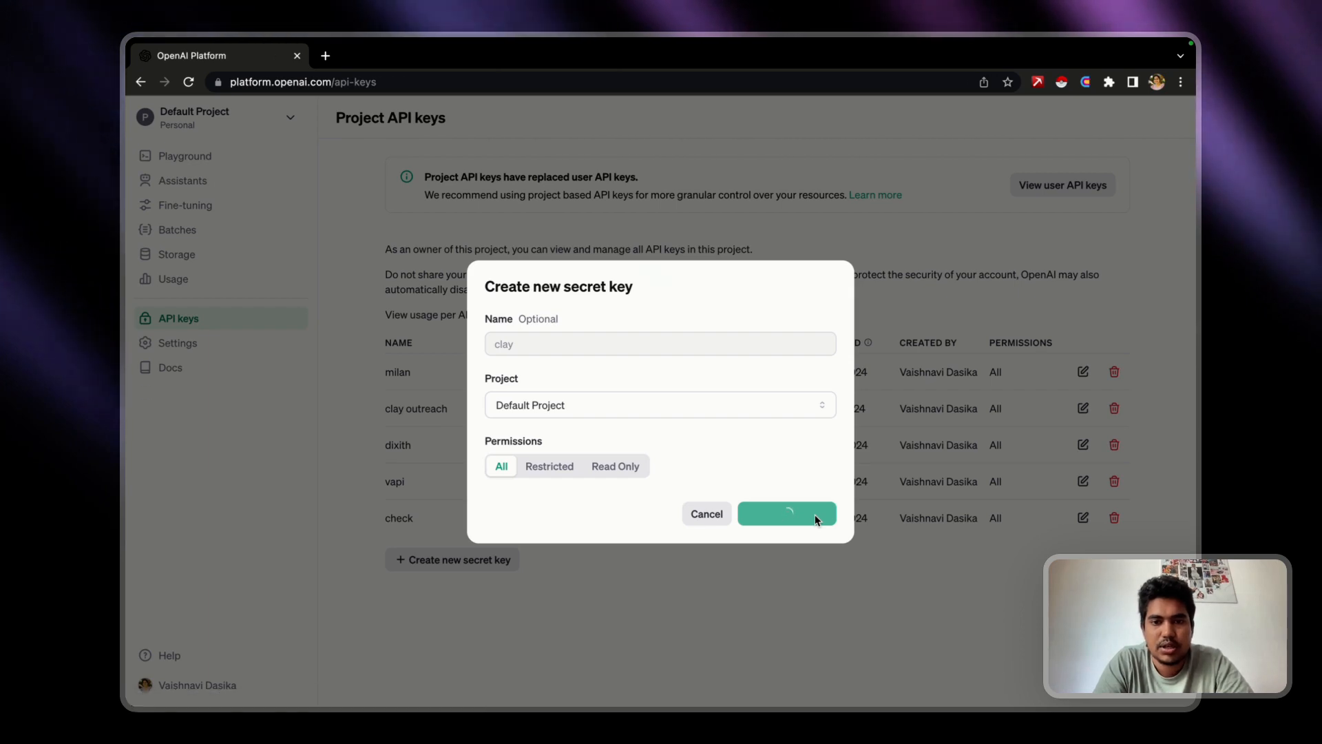
click(806, 399)
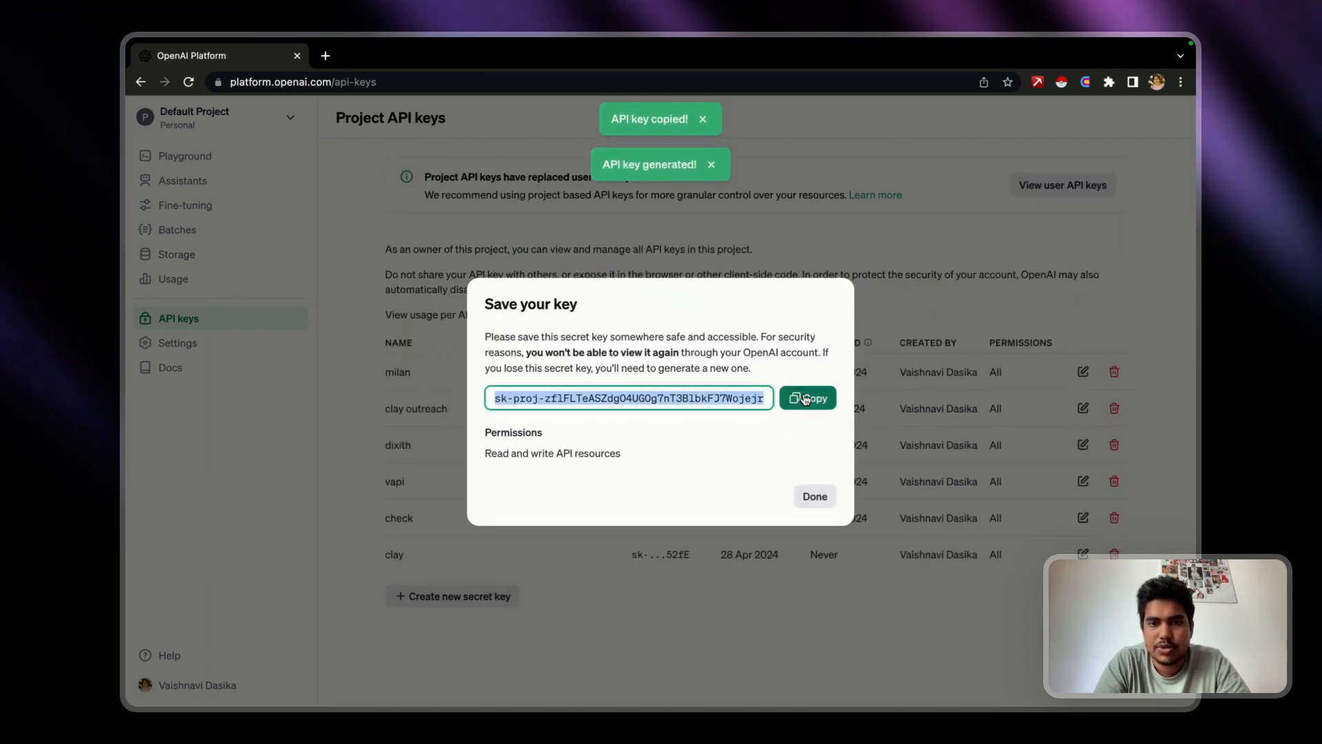
Return to Clay, paste the copied API key into the Claygent account's API Key field, authenticate it and review the available key accounts.
key(ctrl+Right)
key(ctrl+Left)
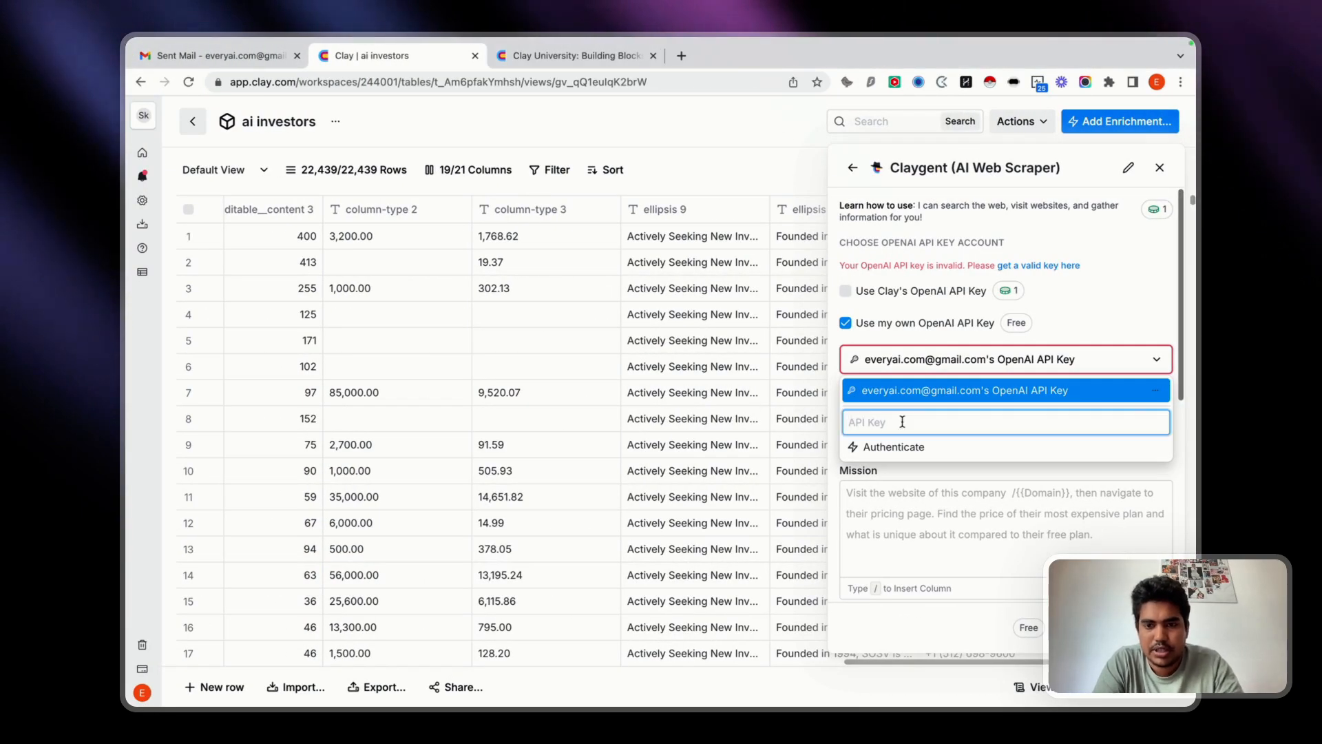
key(super+v)
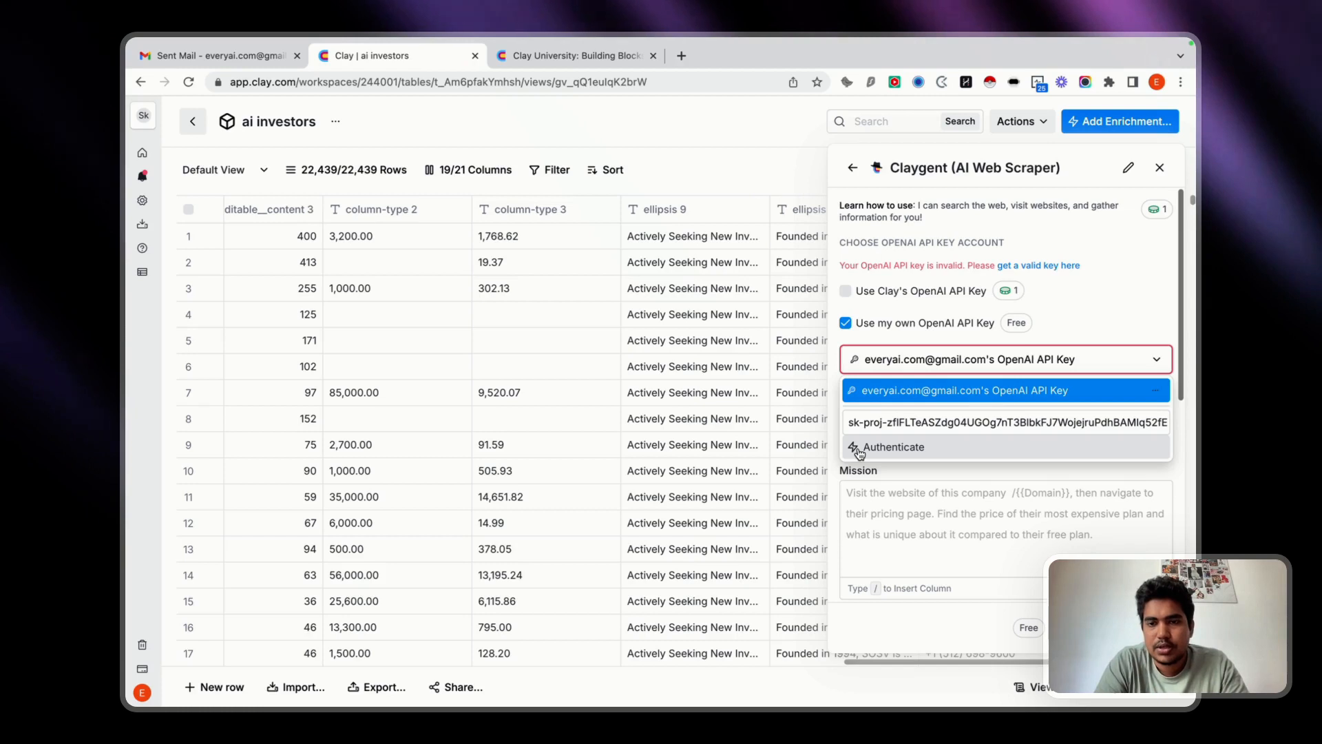
click(859, 449)
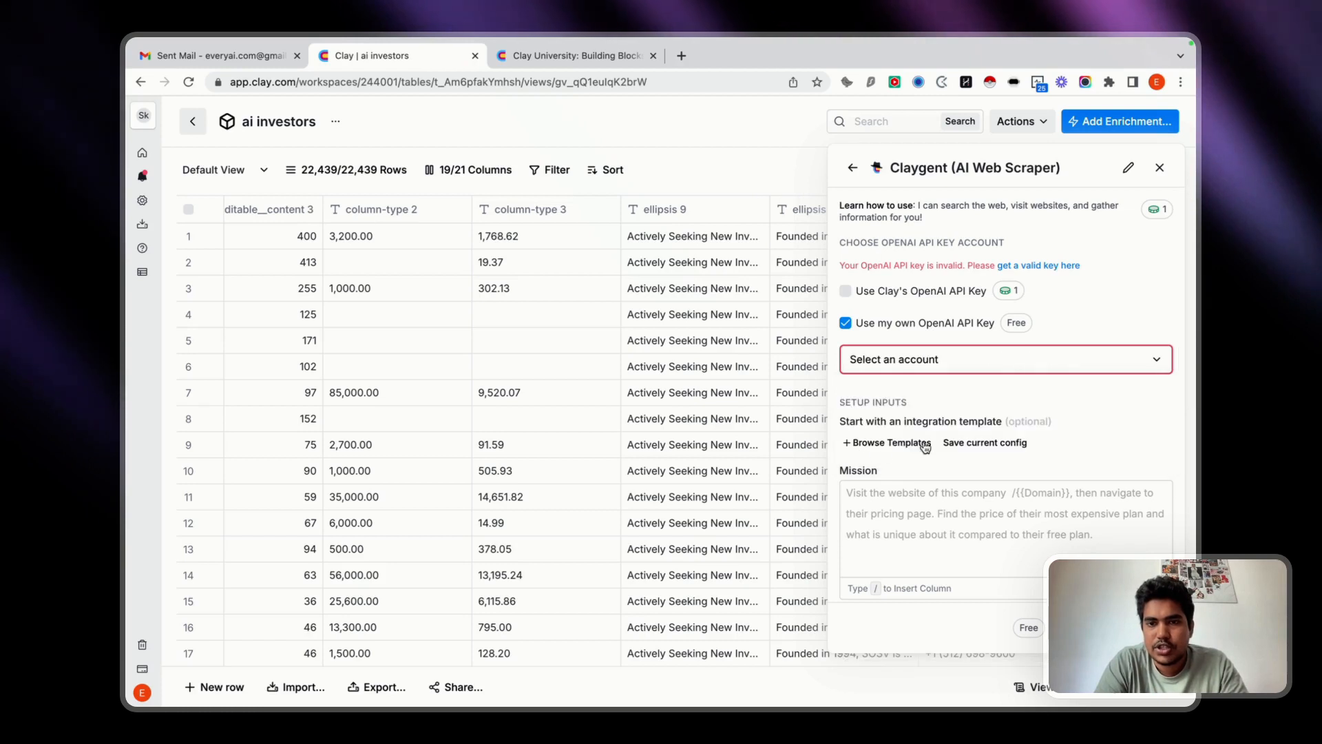
click(930, 362)
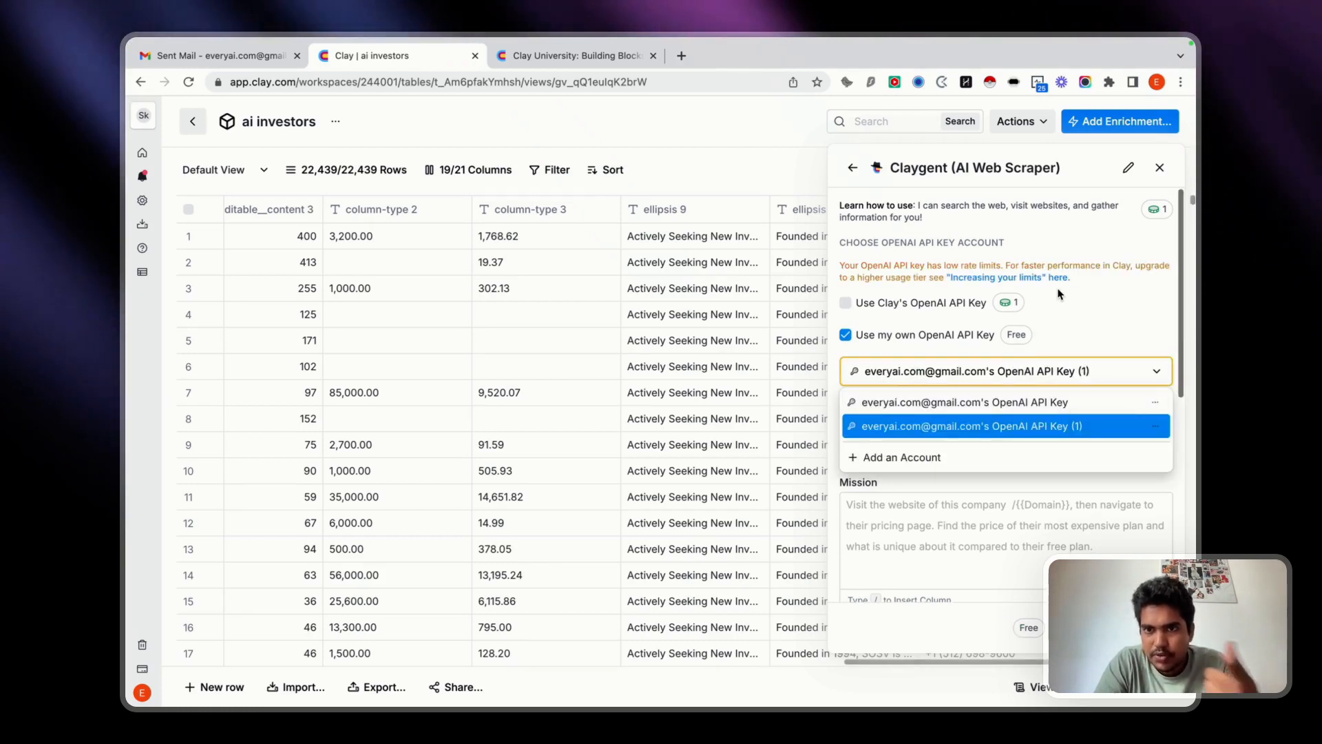
Keep the newly added OpenAI API key account selected and review the Claygent setup inputs, including the Mission field.
click(1091, 333)
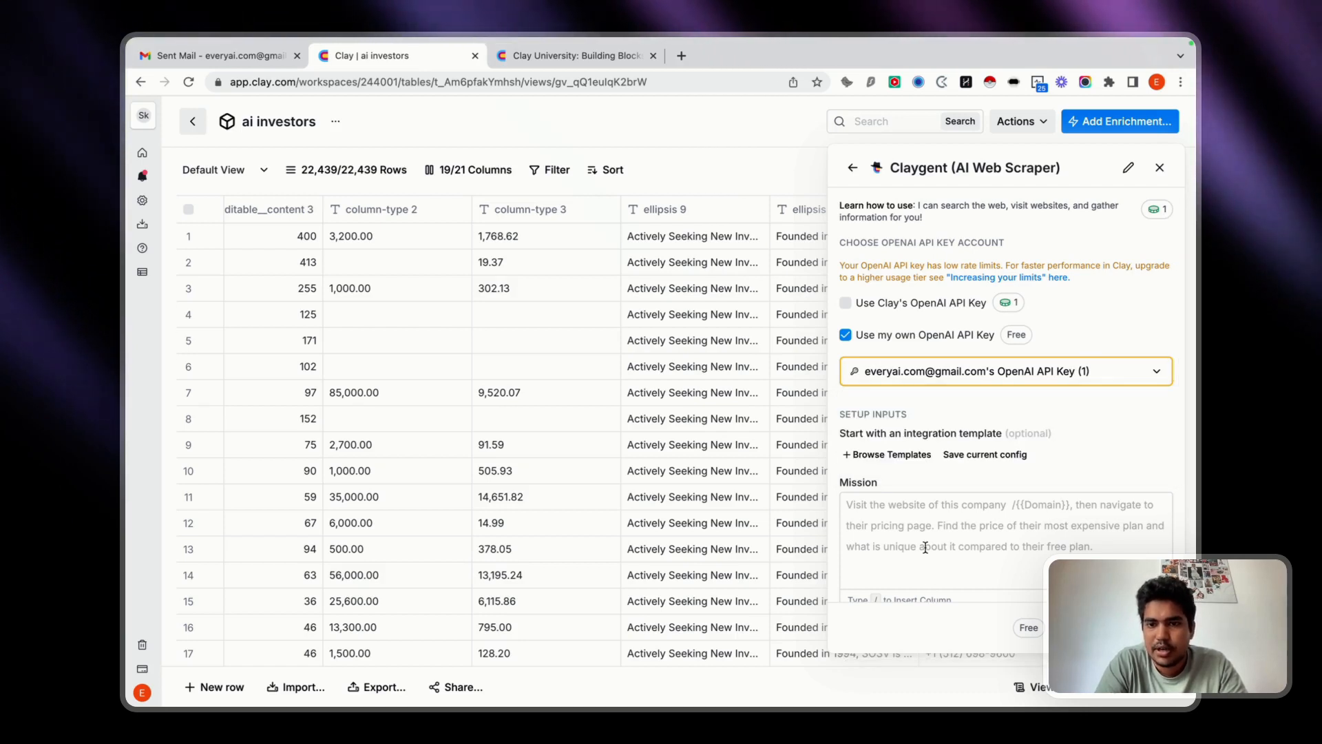
scroll(931, 490, down, 2)
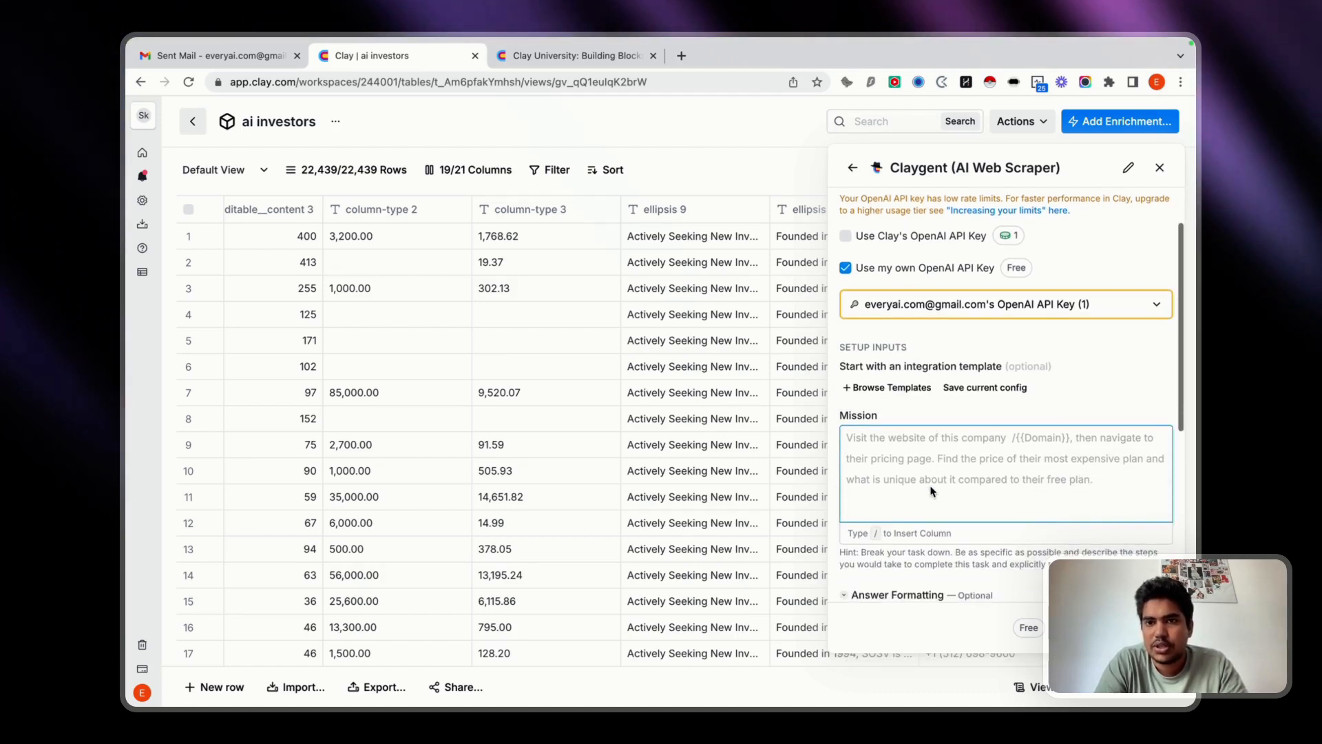
scroll(930, 487, up, 2)
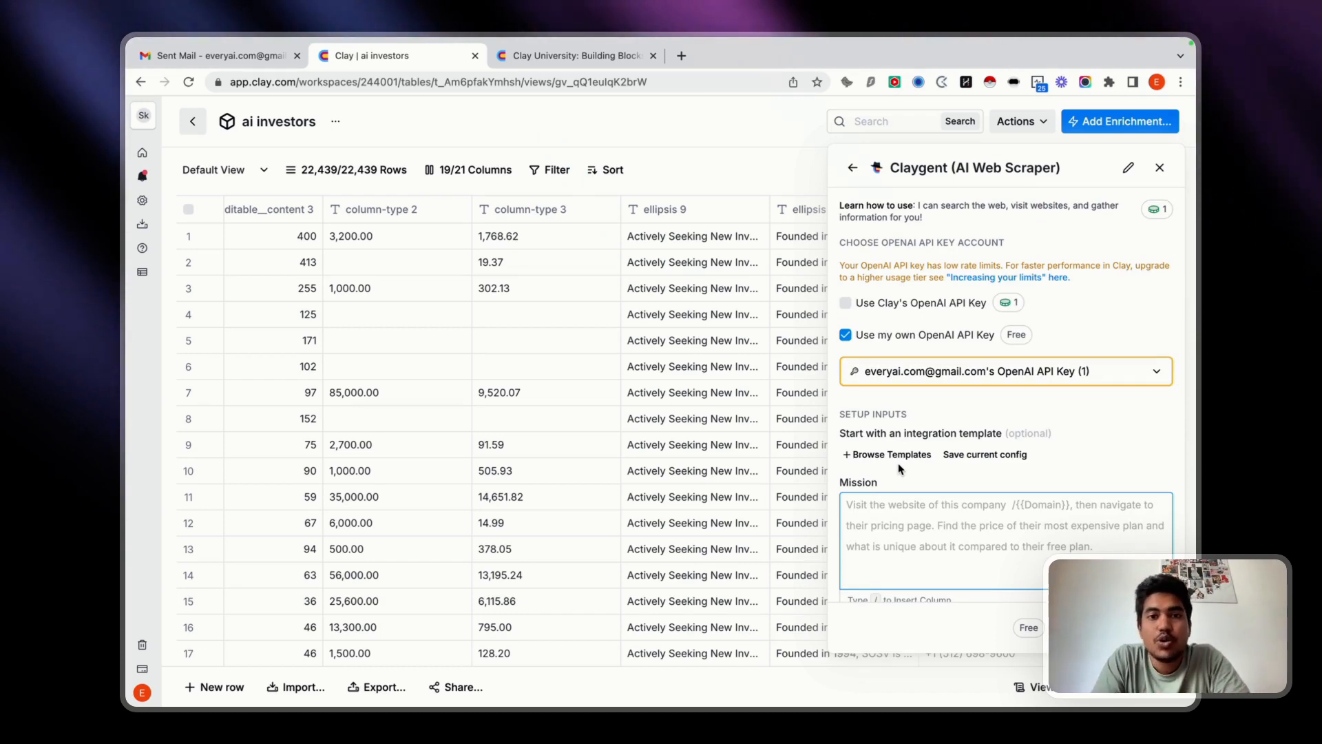
scroll(656, 461, down, 3)
scroll(655, 462, up, 3)
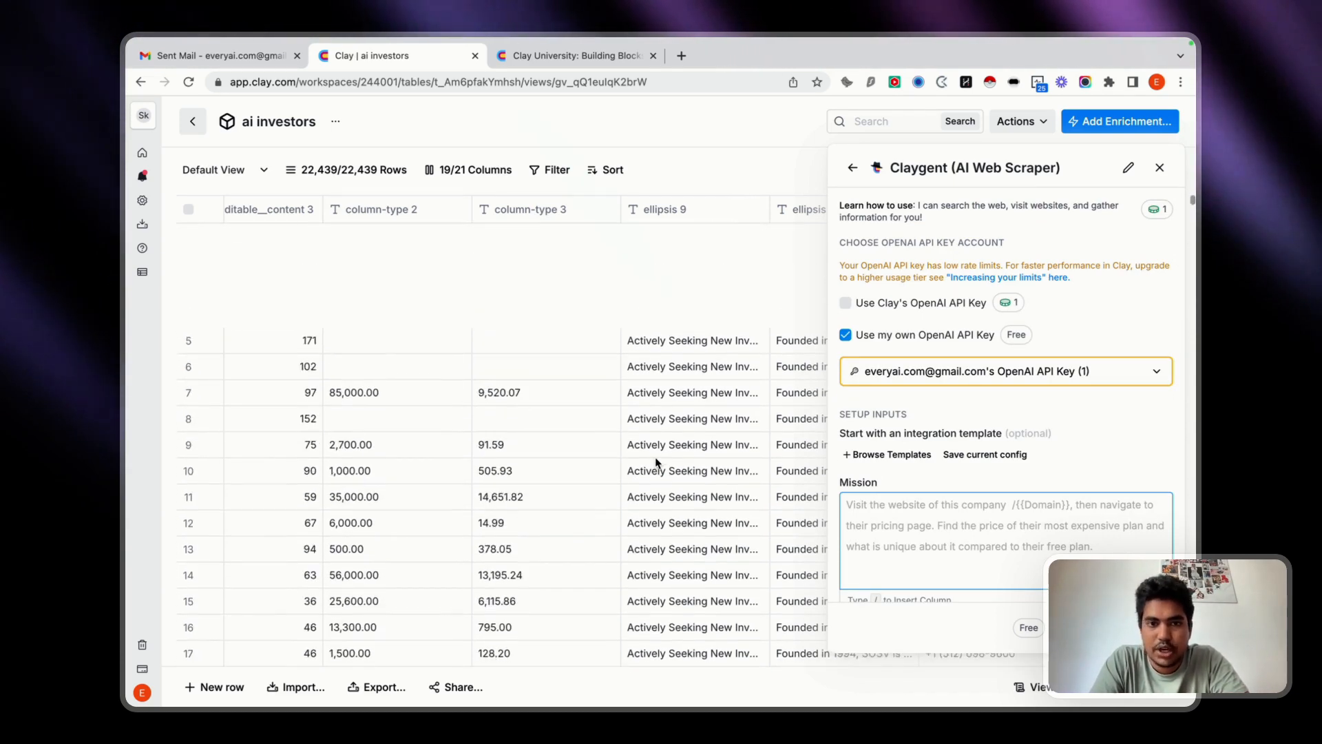
Rename the entity-hover column near the start of the table to name.
scroll(585, 453, left, 10)
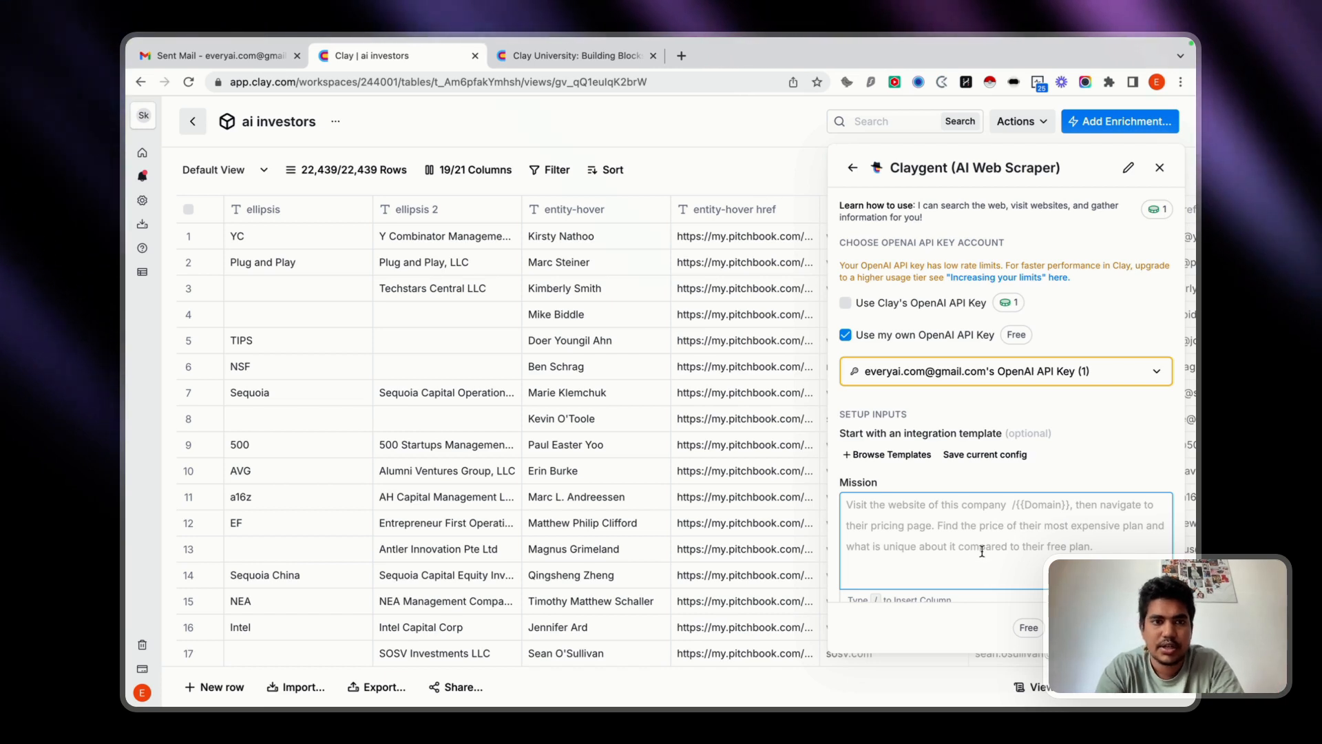
click(608, 217)
key(BackSpace)
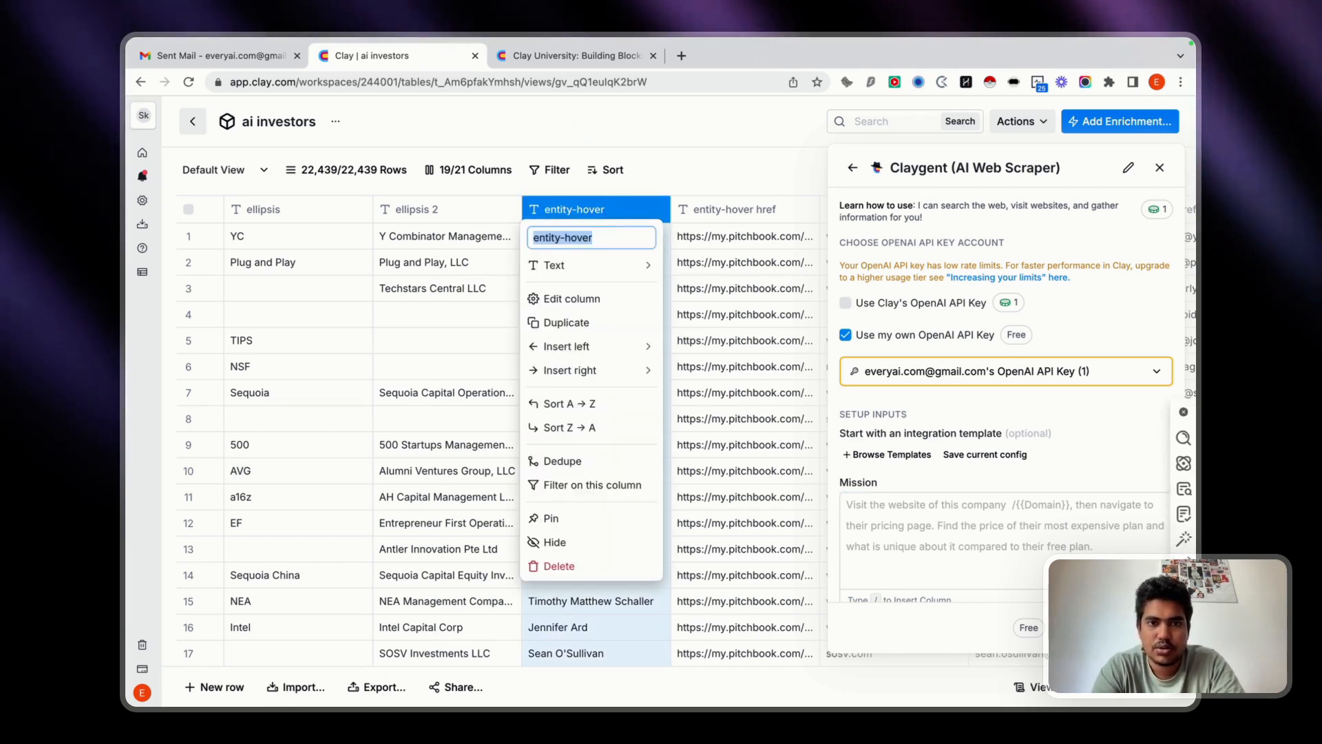
text(ANme)
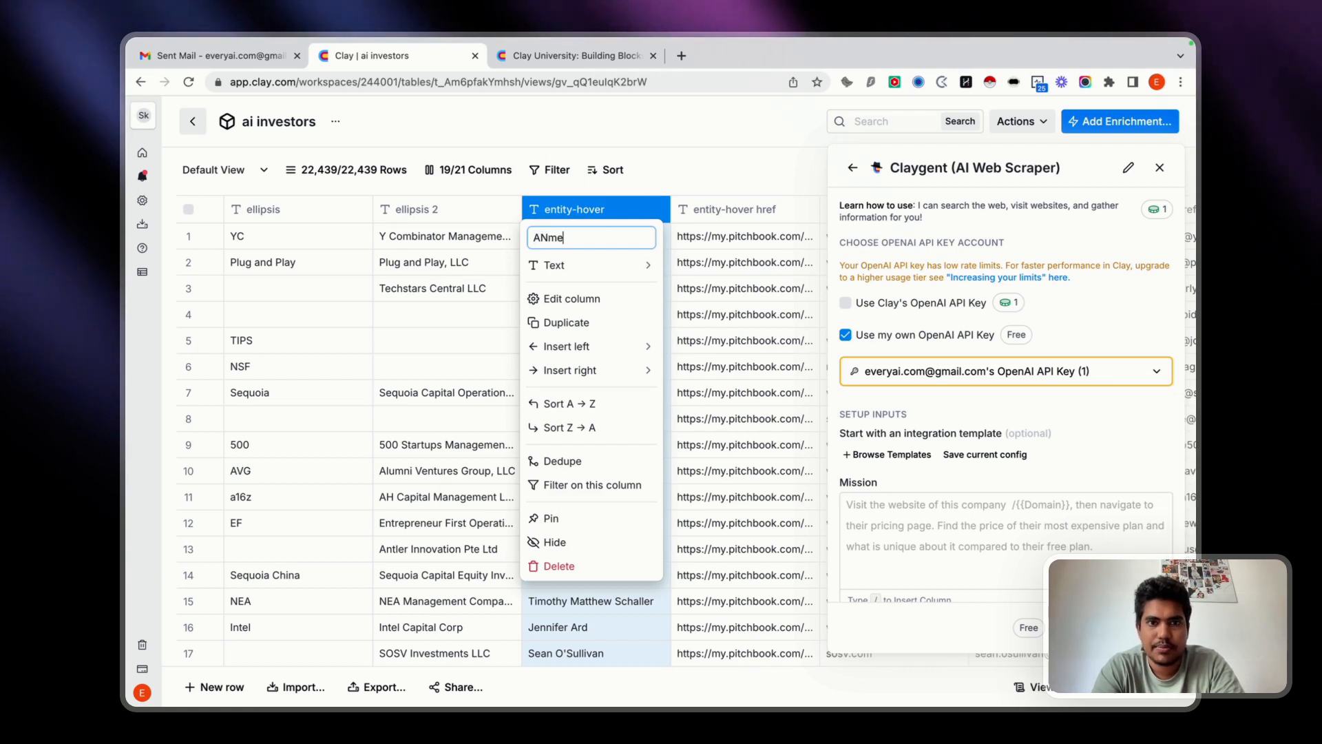
key(BackSpace)
key(BackSpace)
key(BackSpace)
key(BackSpace)
text(name)
key(Return)
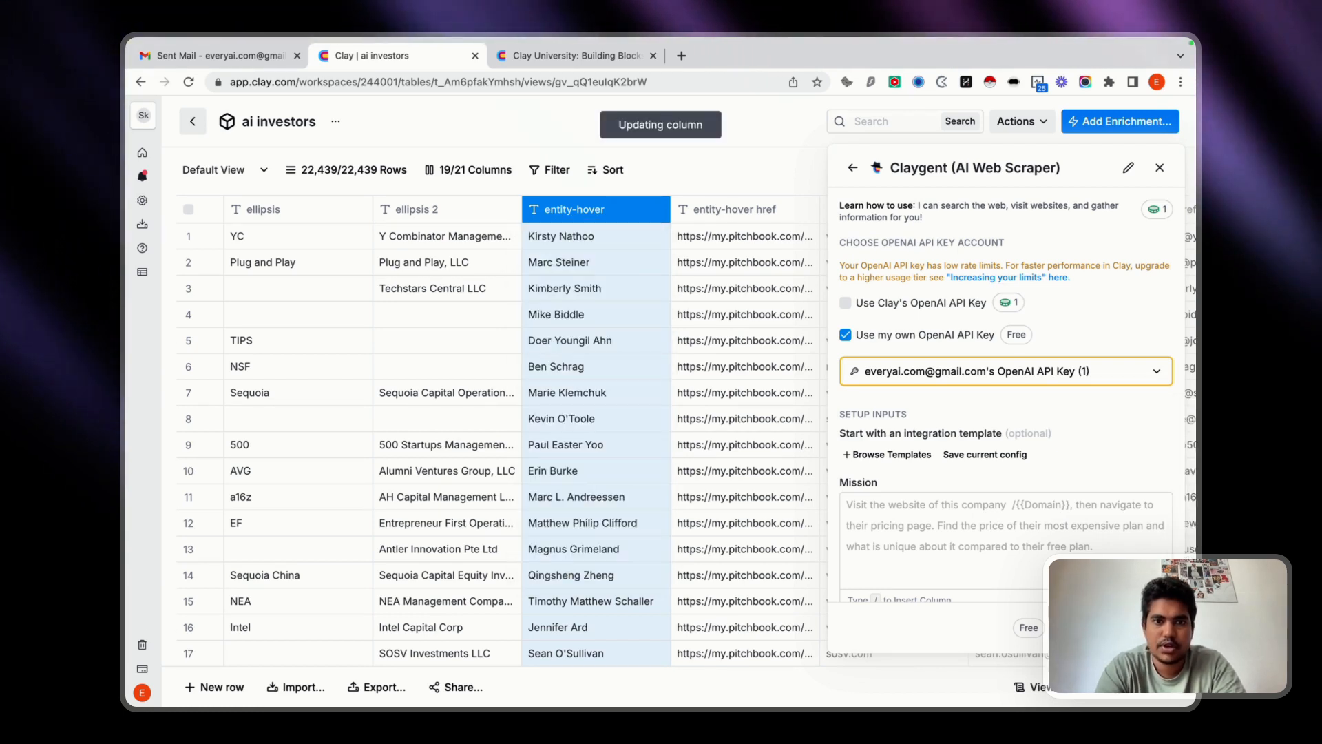
Inspect the name column's settings and close the side panel to get back to the full table.
click(637, 207)
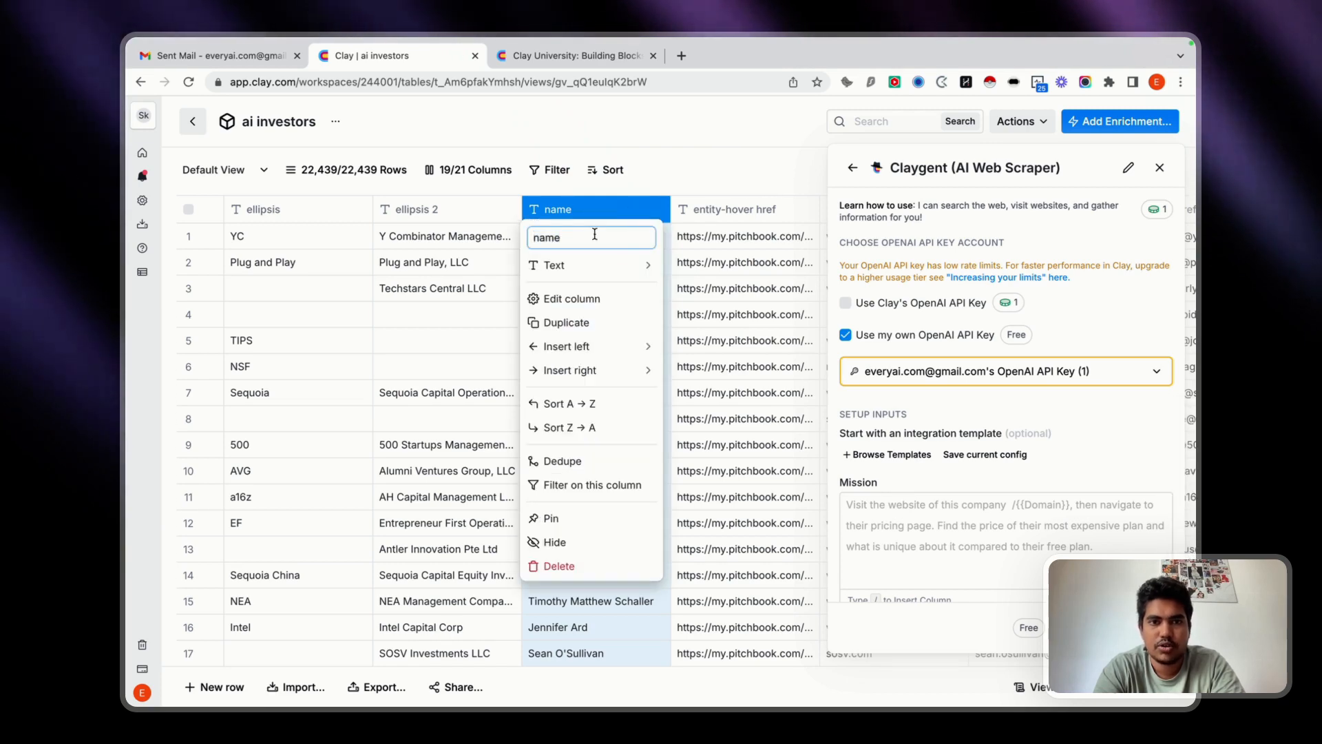
double_click(597, 238)
click(613, 208)
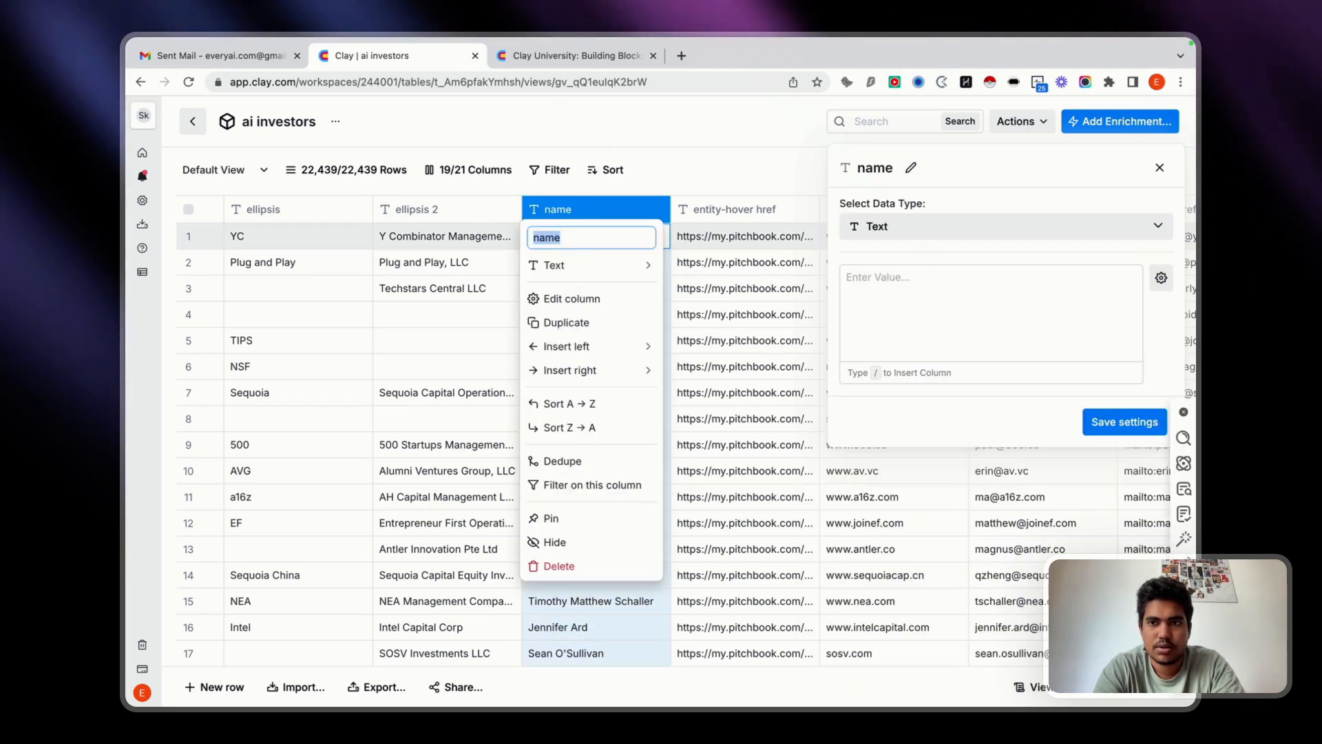
click(1160, 167)
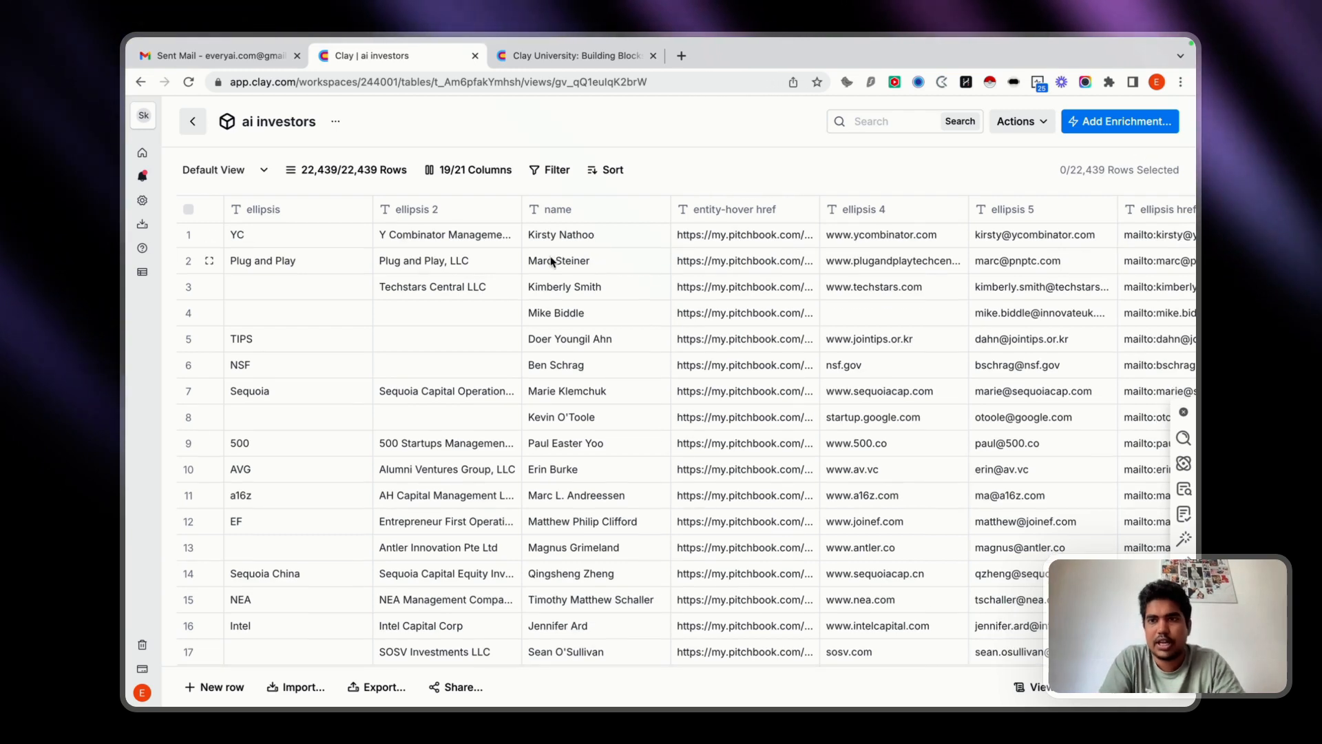
Examine the investor table's columns through to the last one and return to the first columns.
scroll(576, 260, down, 1)
scroll(551, 259, right, 10)
scroll(551, 261, right, 8)
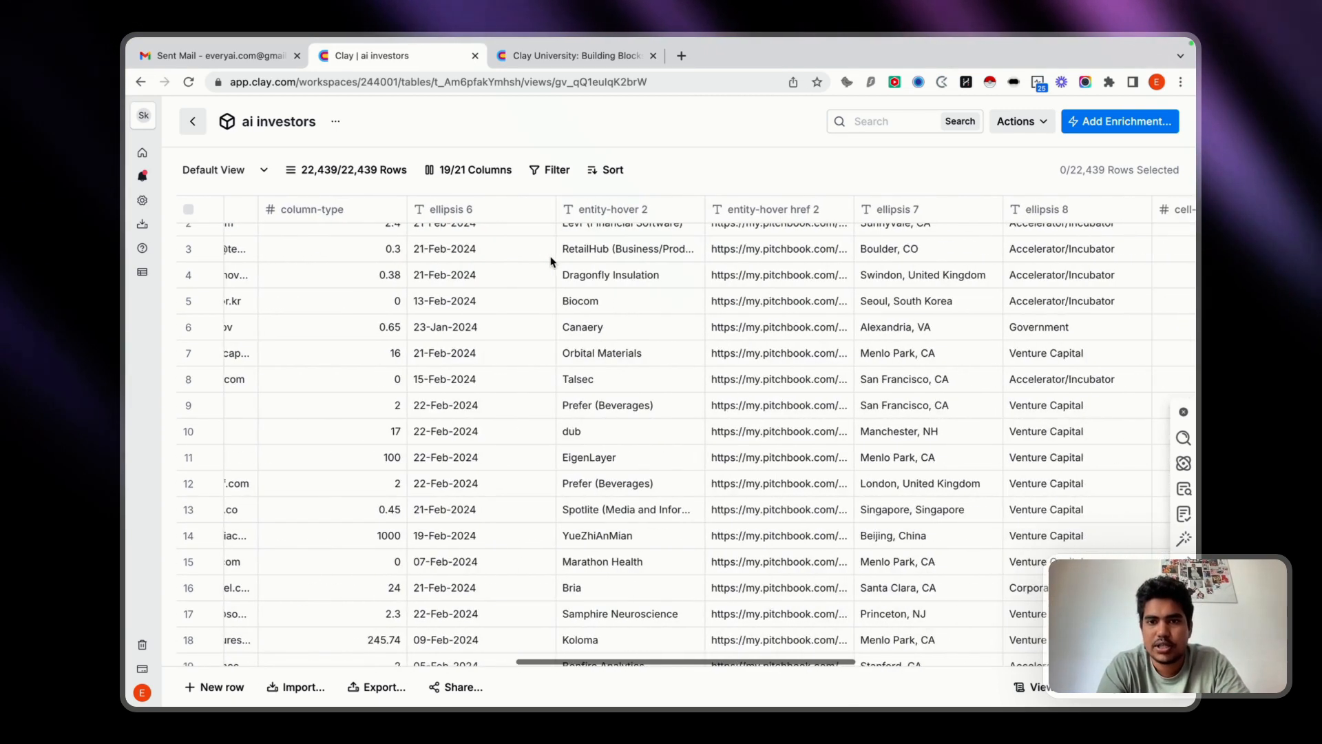
scroll(551, 262, up, 1)
scroll(551, 262, up, 1)
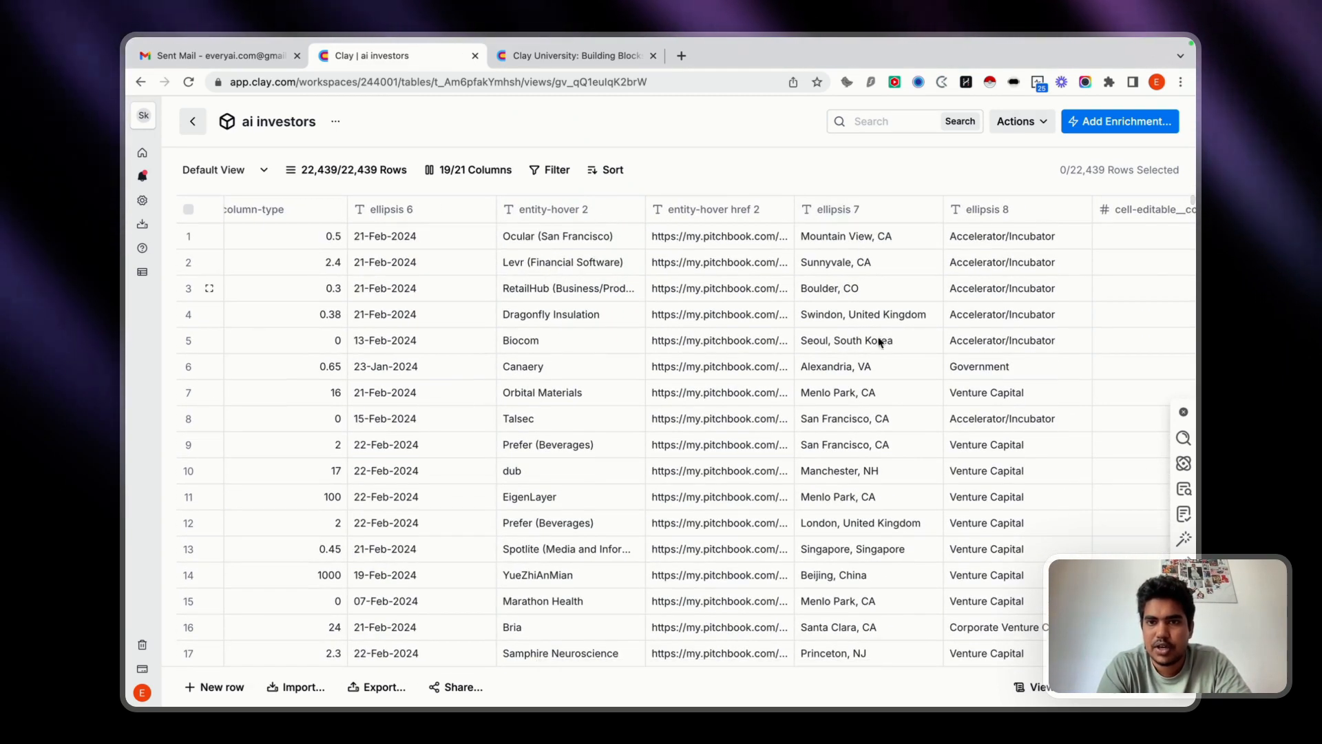
scroll(880, 342, right, 3)
scroll(829, 463, down, 20)
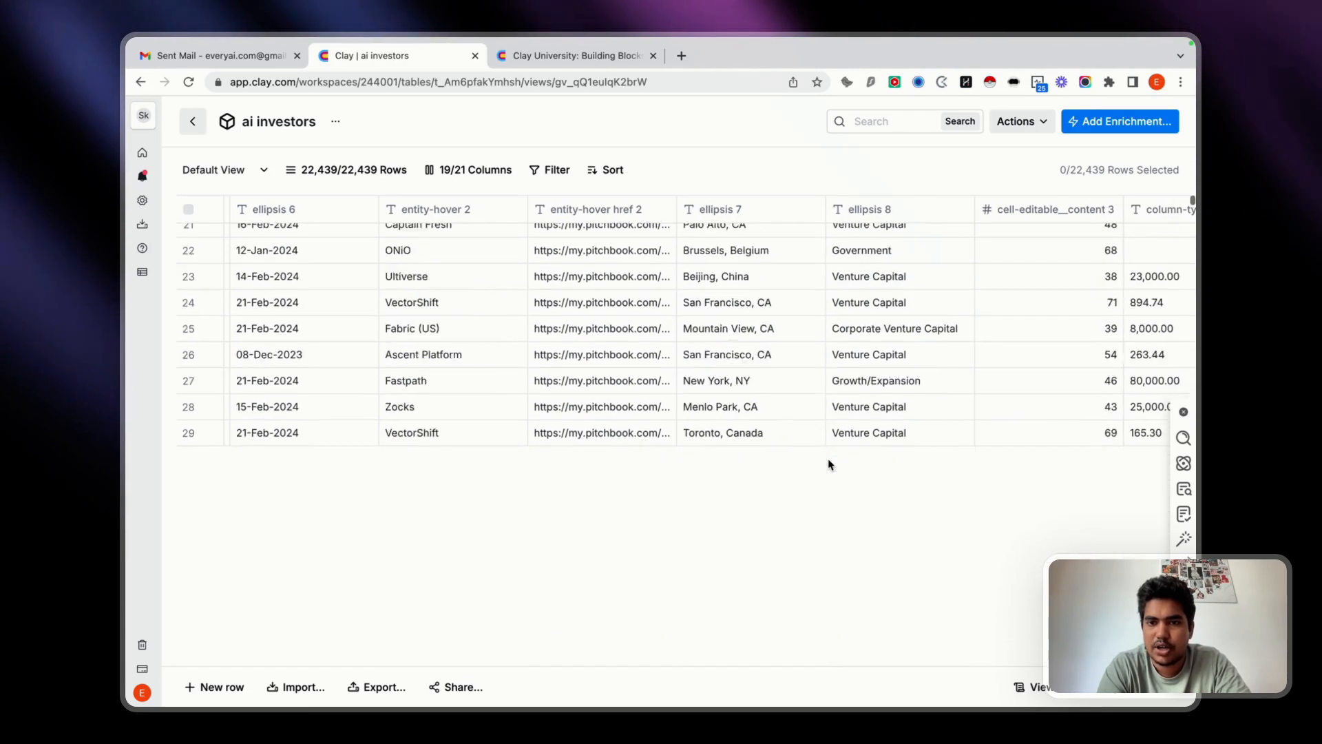
scroll(829, 463, right, 10)
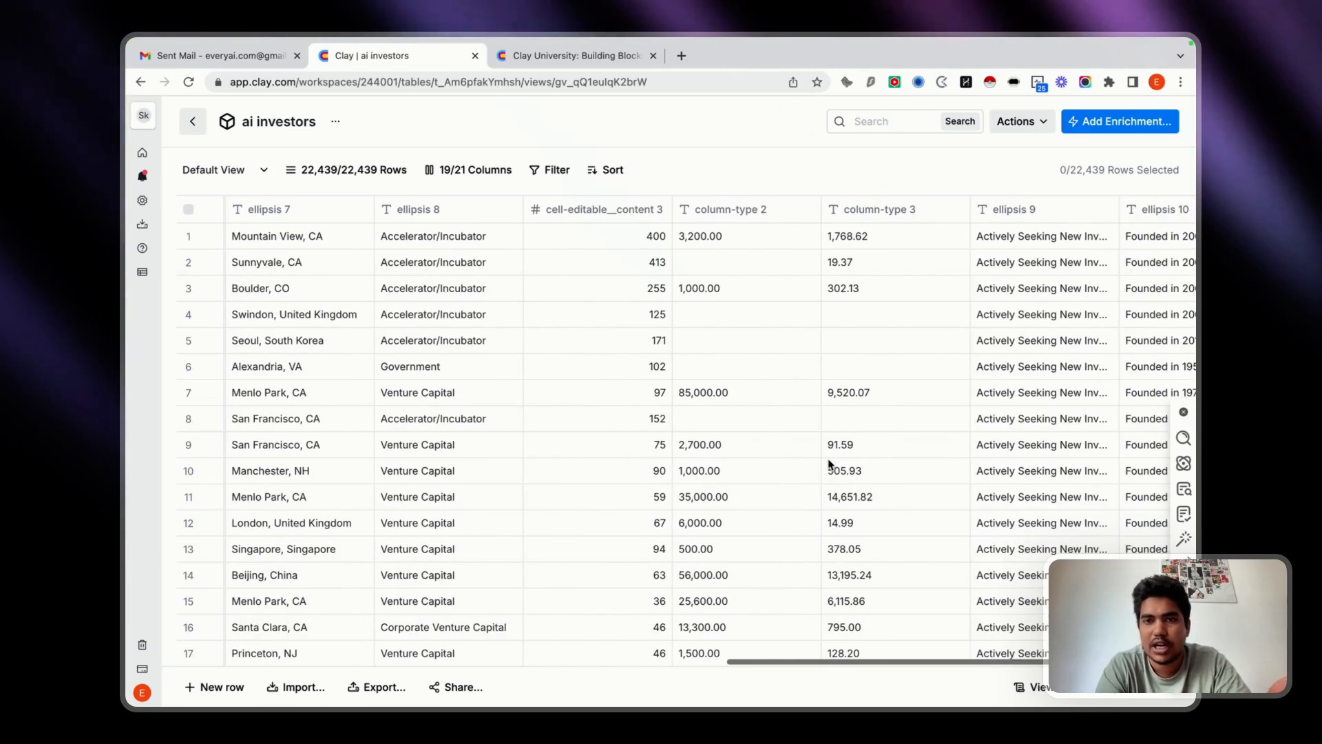
scroll(829, 463, right, 6)
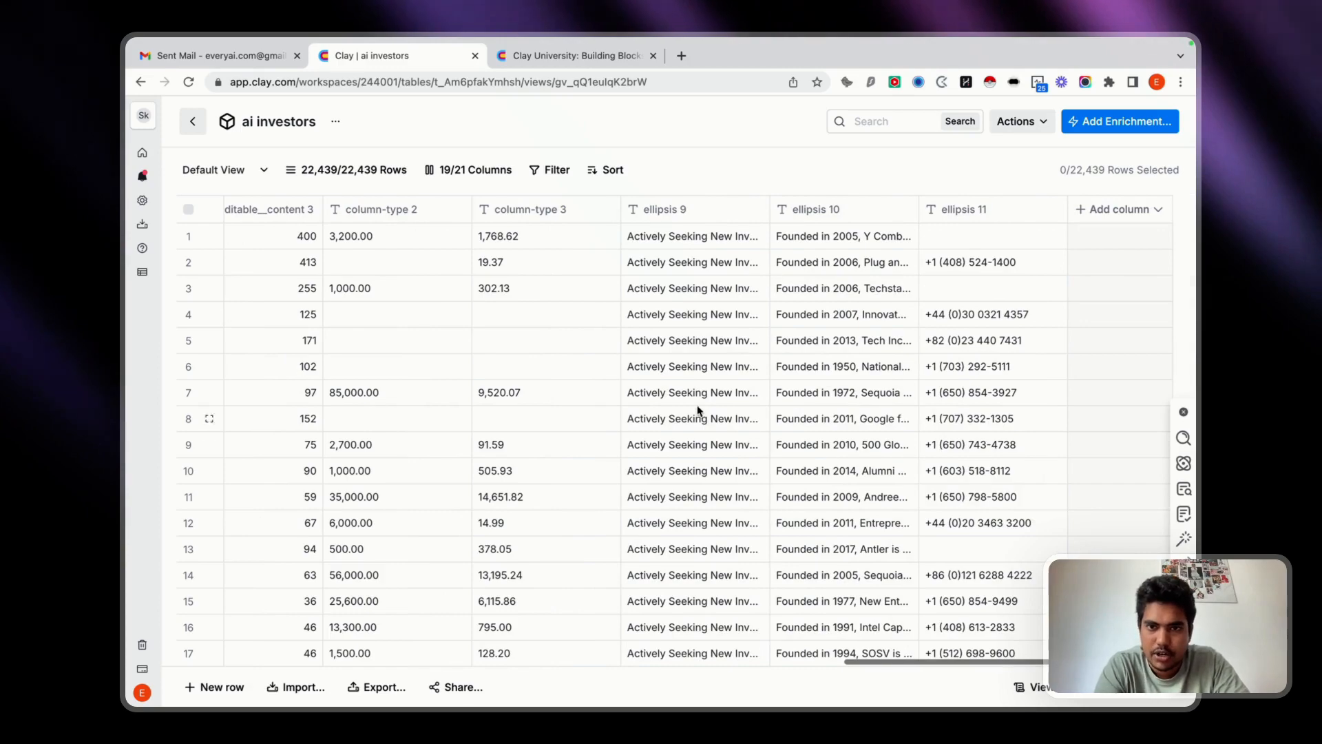
scroll(697, 411, down, 5)
scroll(698, 411, left, 15)
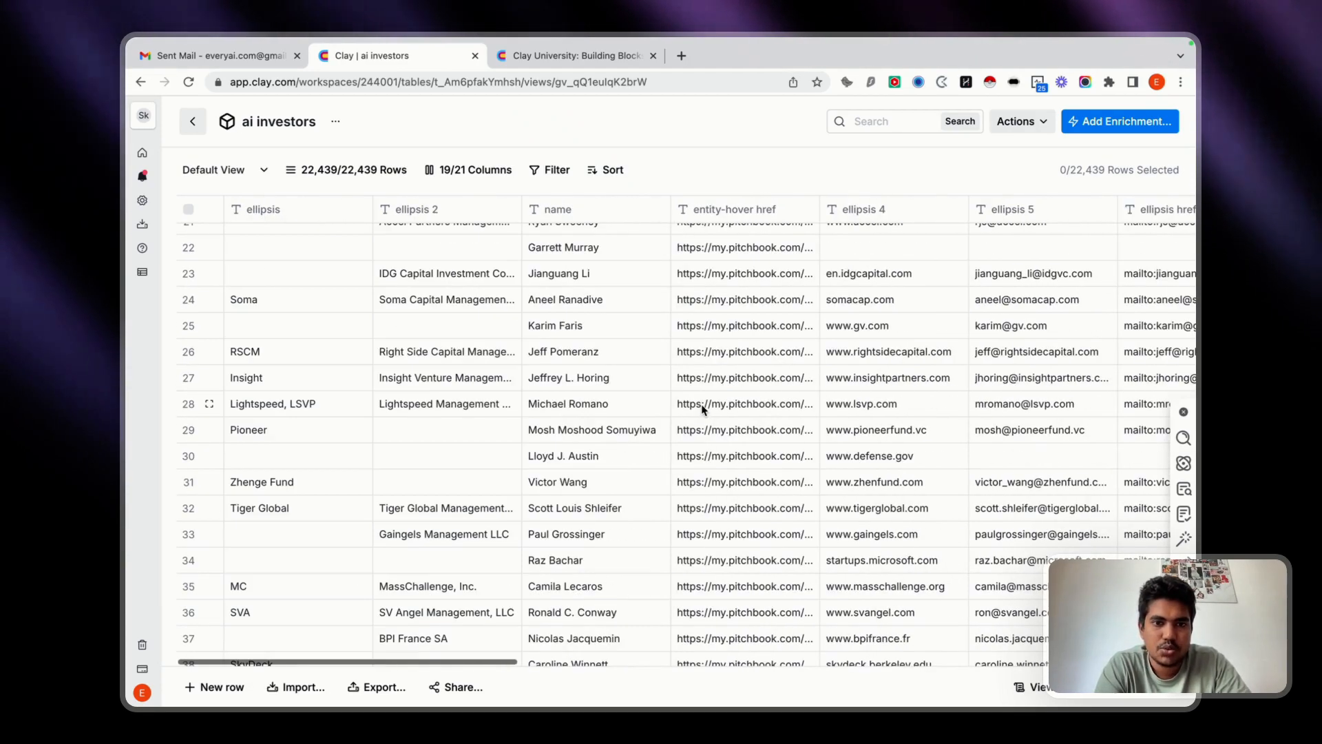
Look through the investor rows, checking the firm, name, website and e-mail columns.
scroll(702, 410, down, 15)
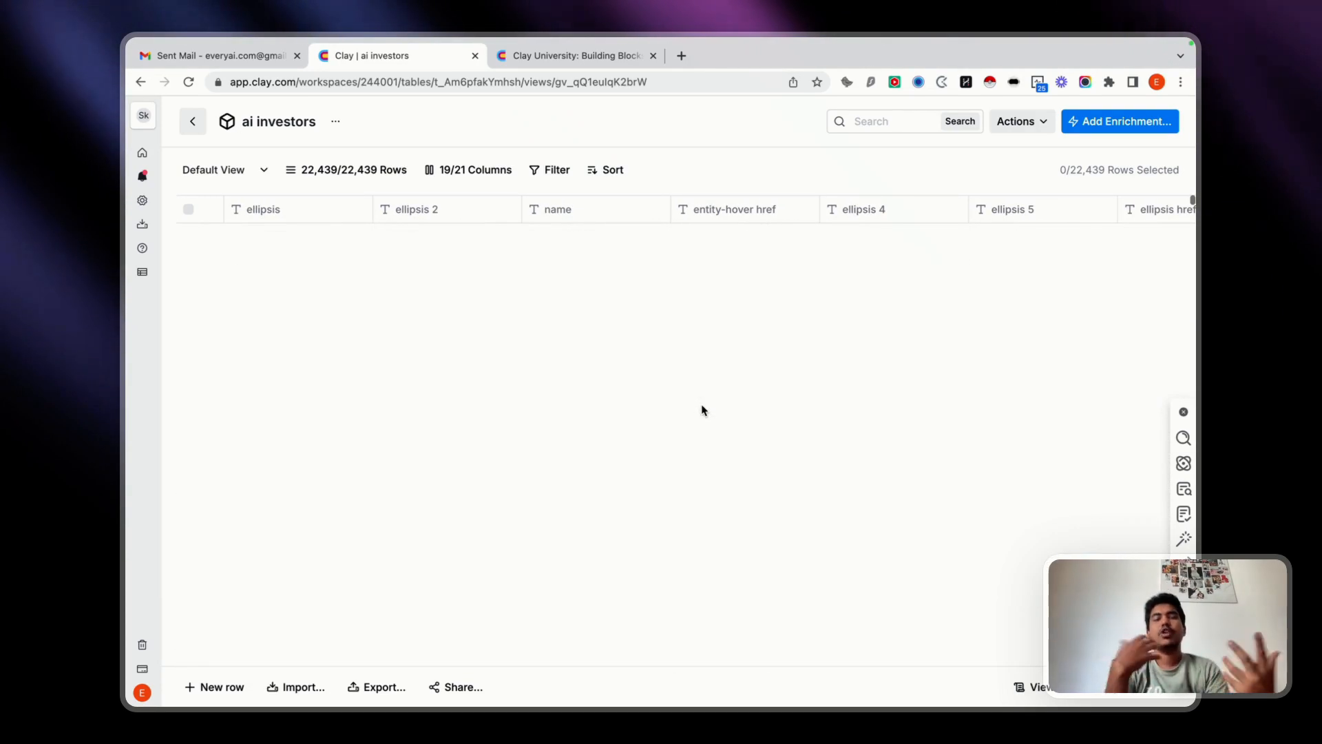
scroll(702, 410, up, 15)
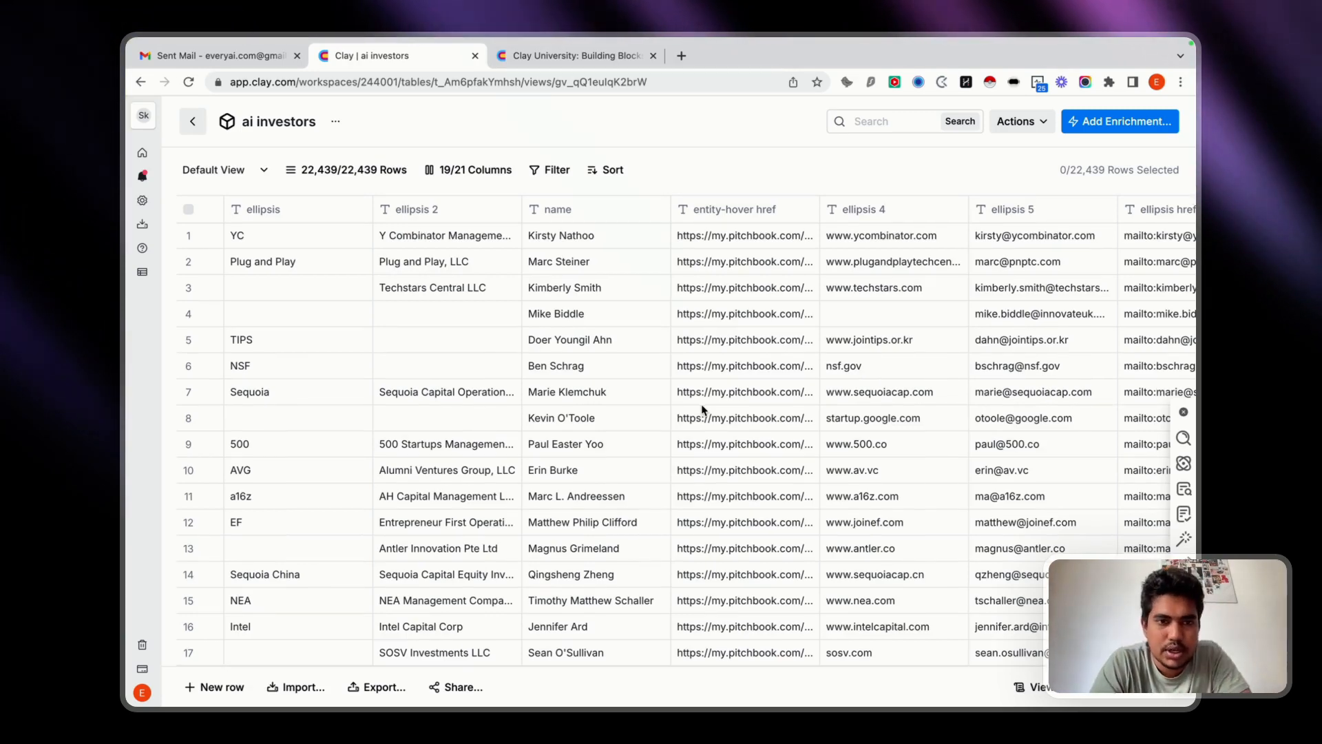
scroll(702, 413, down, 1)
scroll(702, 413, up, 1)
scroll(306, 538, down, 10)
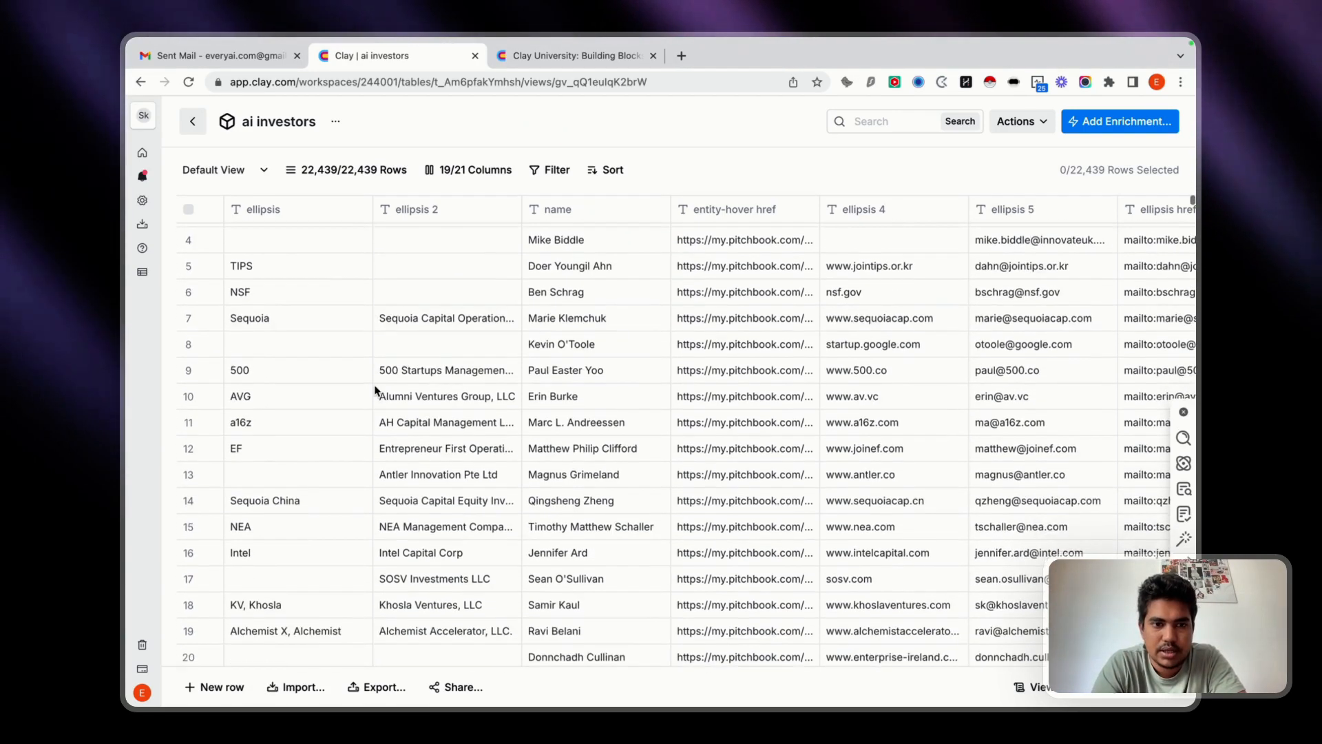
scroll(375, 386, up, 10)
scroll(941, 544, right, 3)
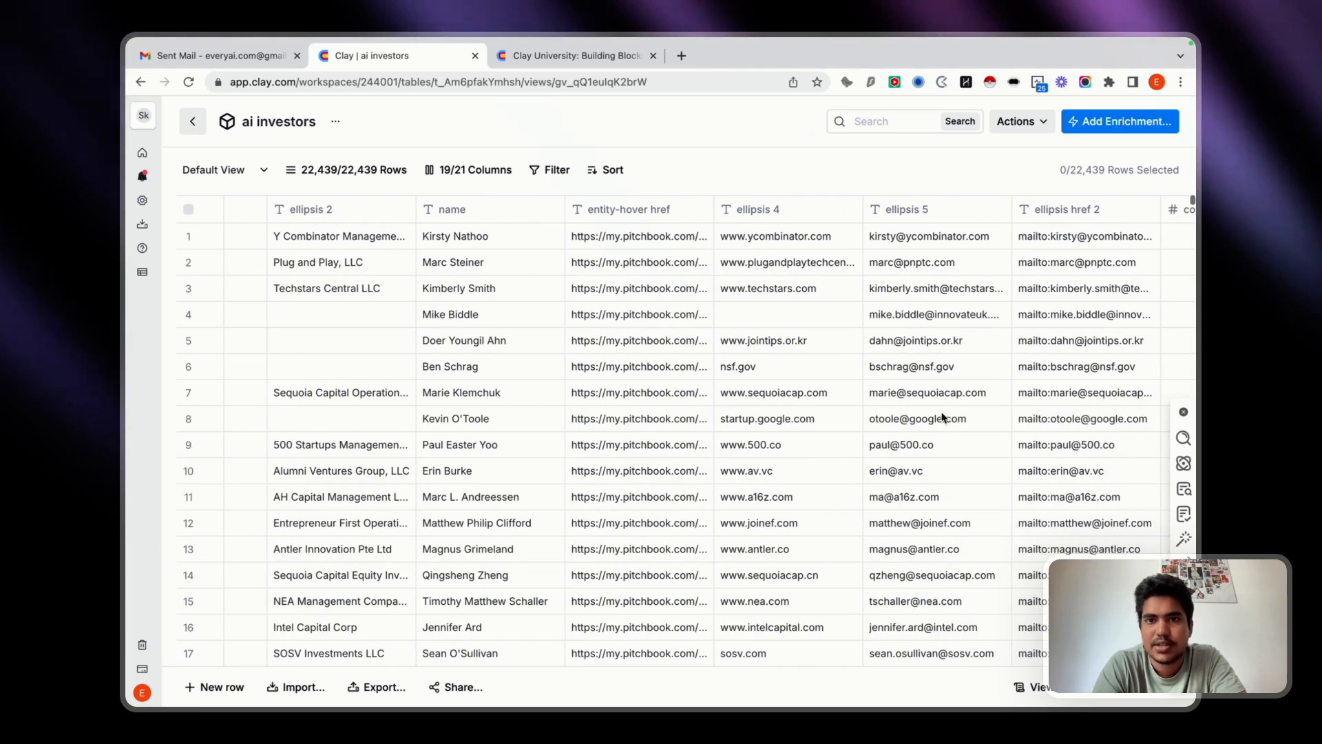
scroll(943, 417, right, 2)
scroll(899, 349, down, 5)
scroll(898, 324, up, 5)
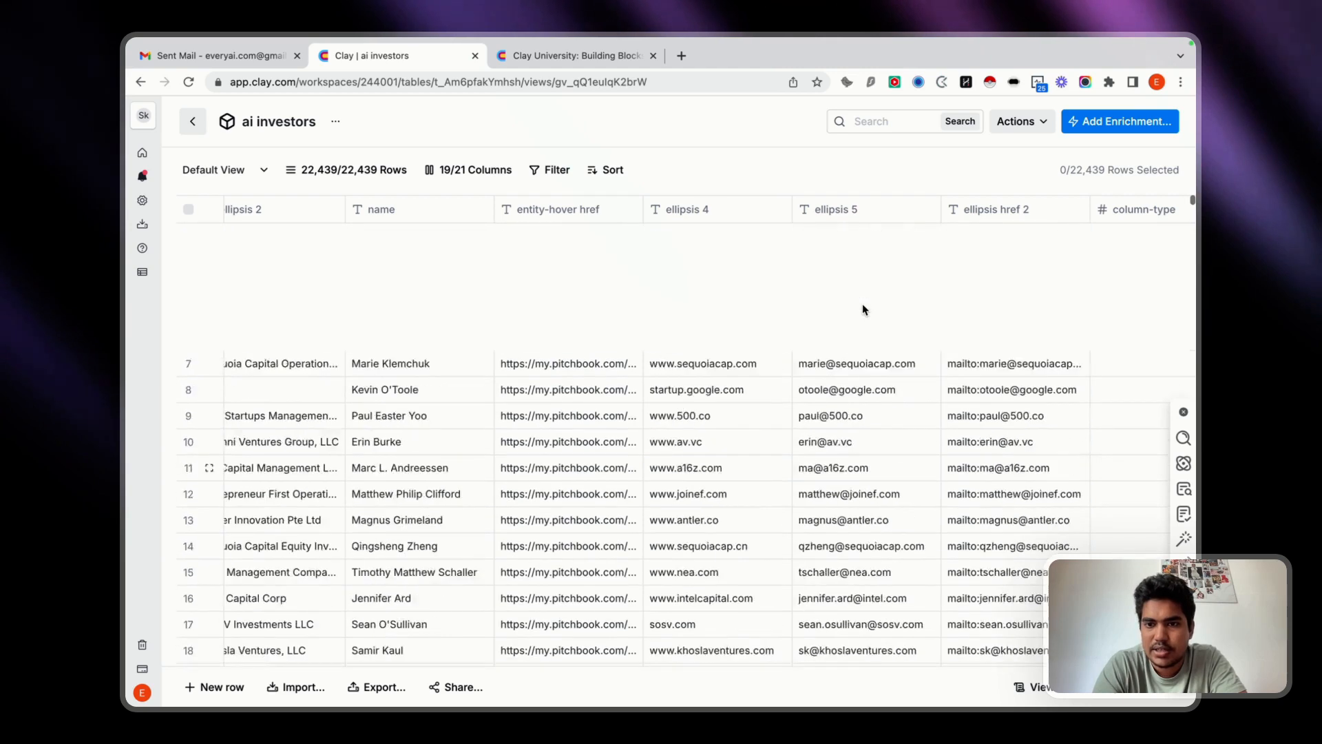
Delete the ellipsis href 2 column holding the mailto links and confirm the deletion.
scroll(863, 309, right, 4)
scroll(864, 309, right, 2)
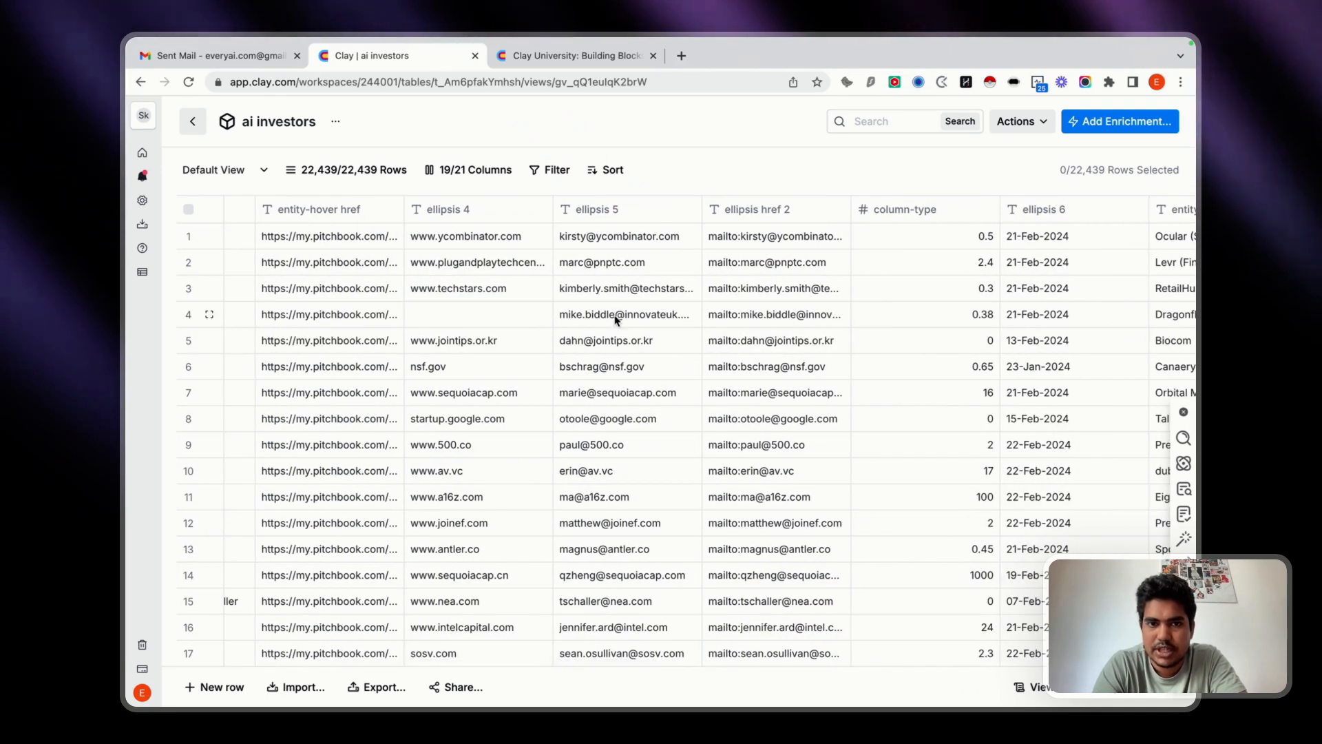
click(840, 212)
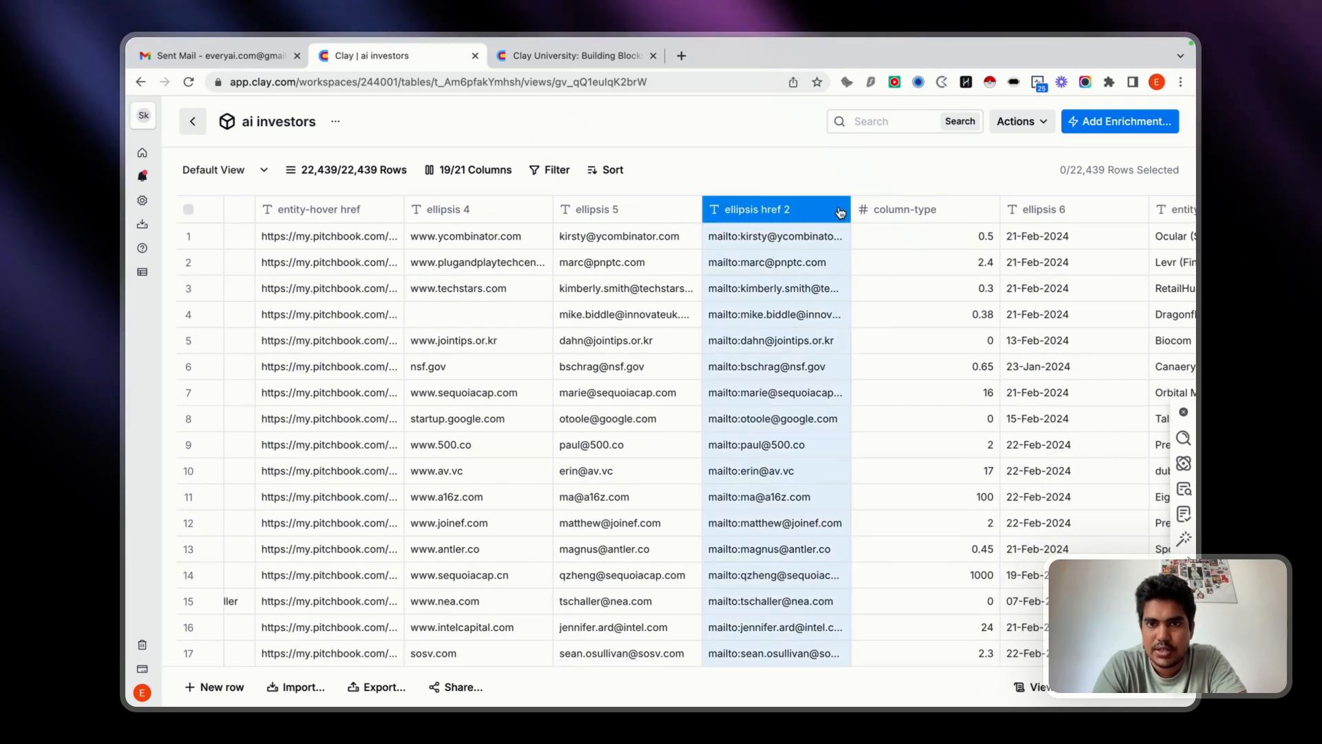
click(703, 569)
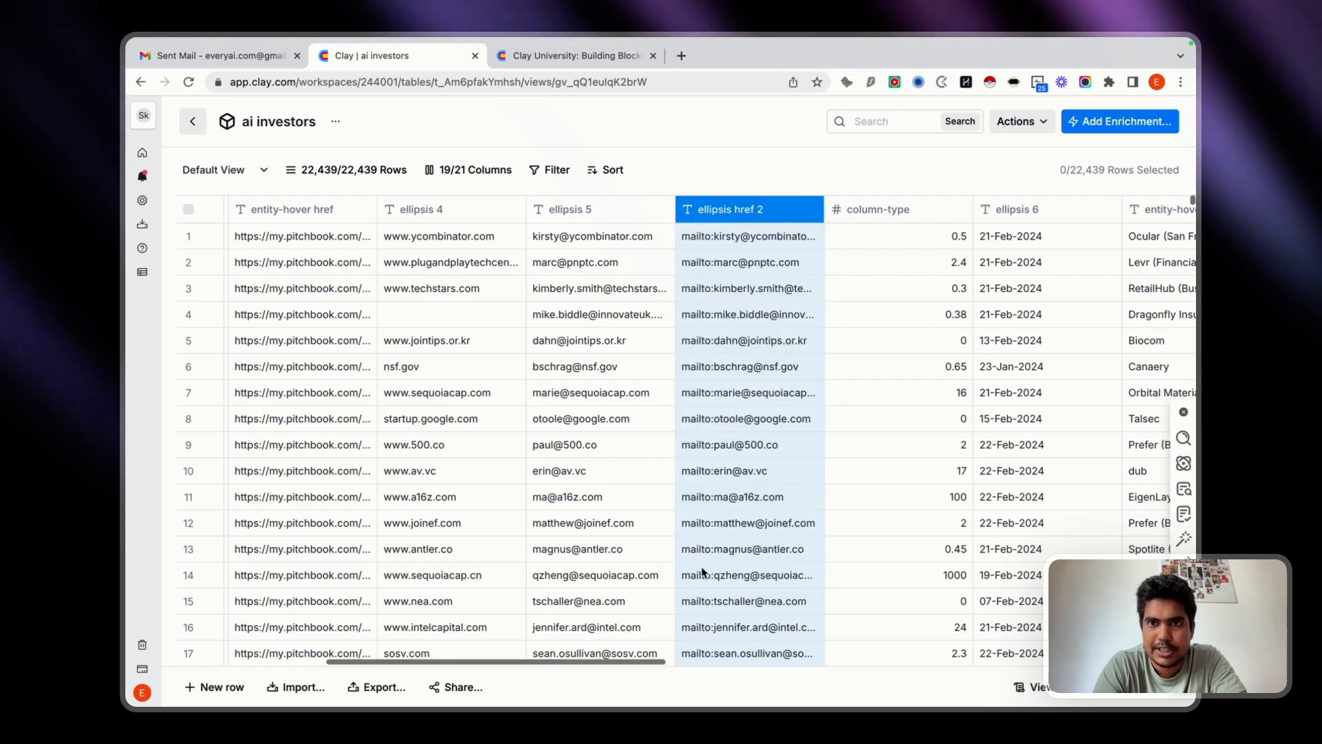
click(776, 329)
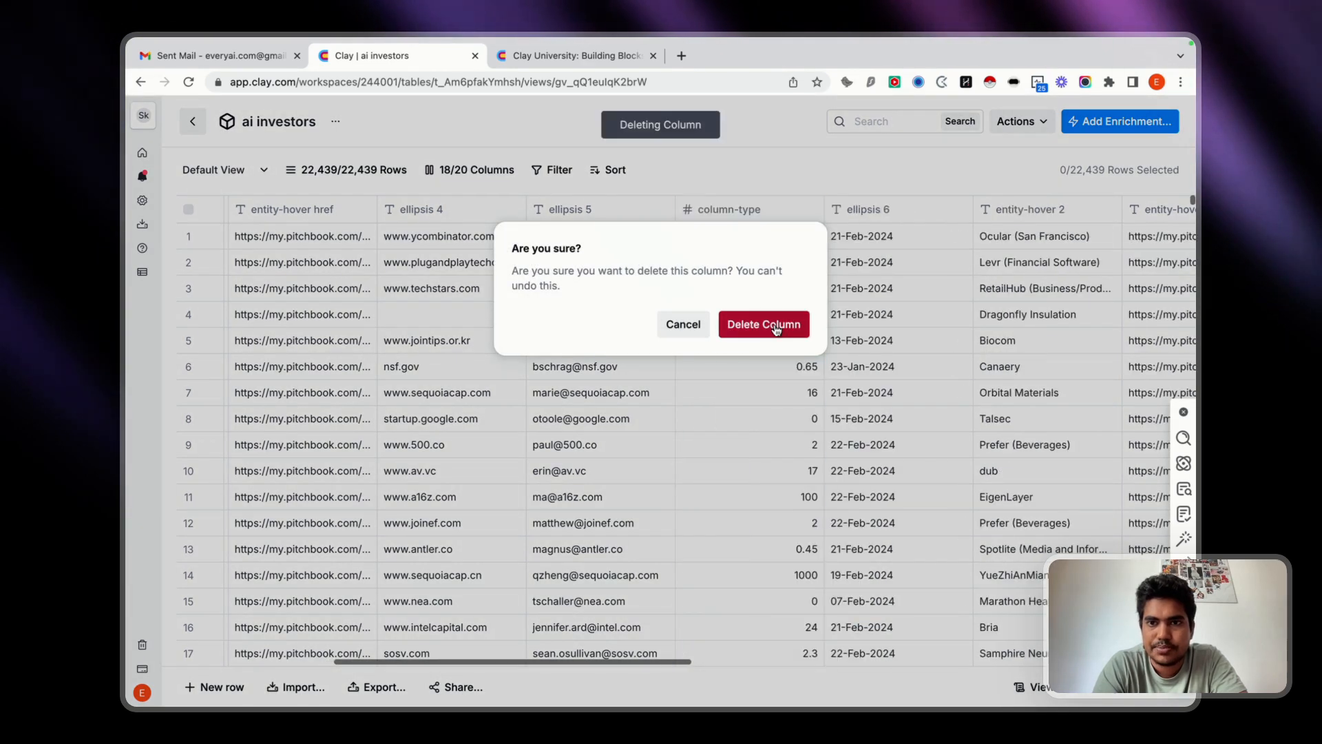
Examine the columns from column-type to cell-editable__content 3 to see what data each one holds.
scroll(551, 497, right, 3)
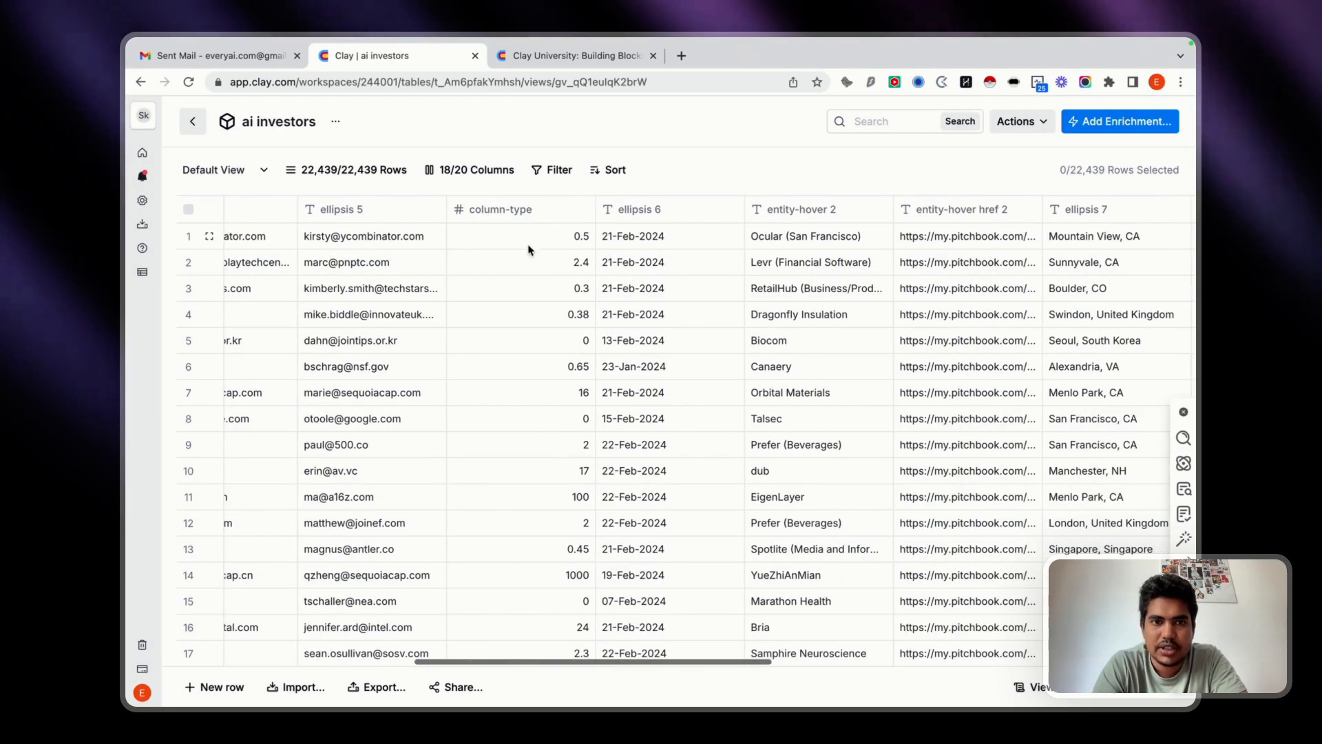
scroll(551, 497, down, 5)
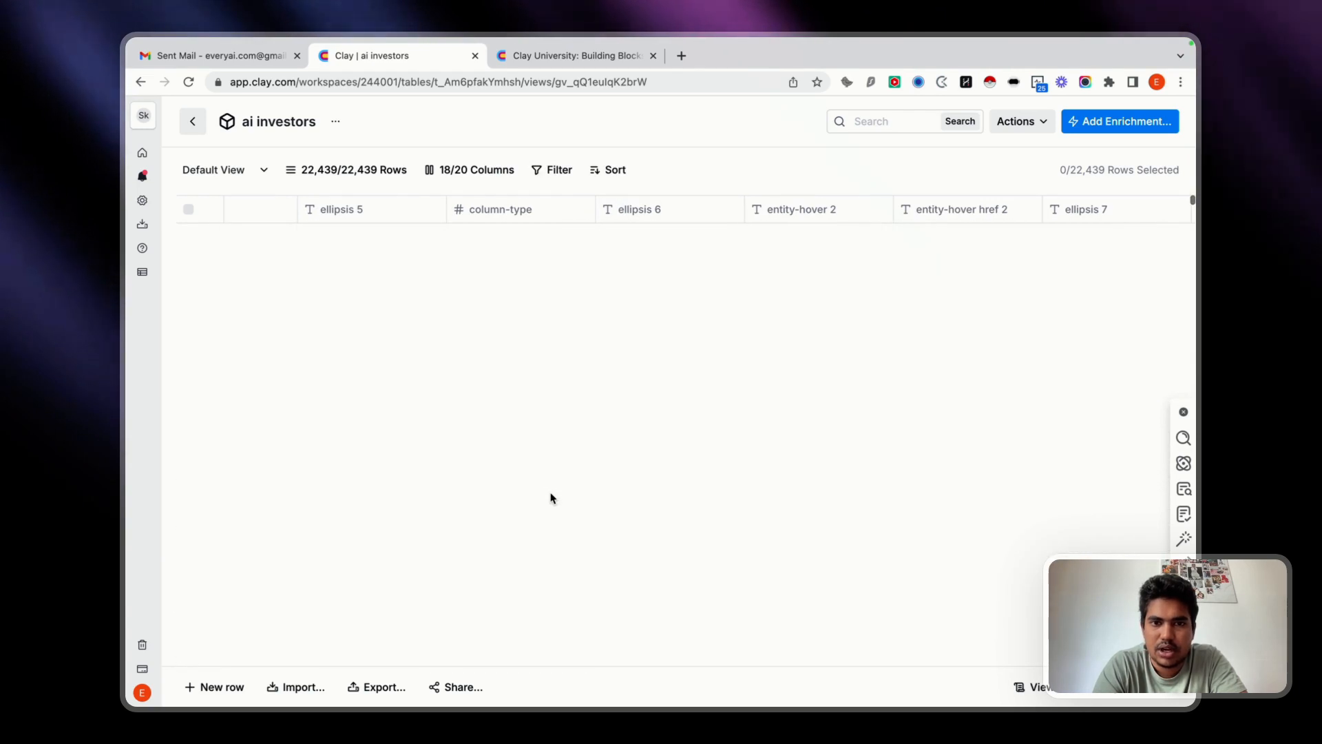
scroll(629, 473, down, 5)
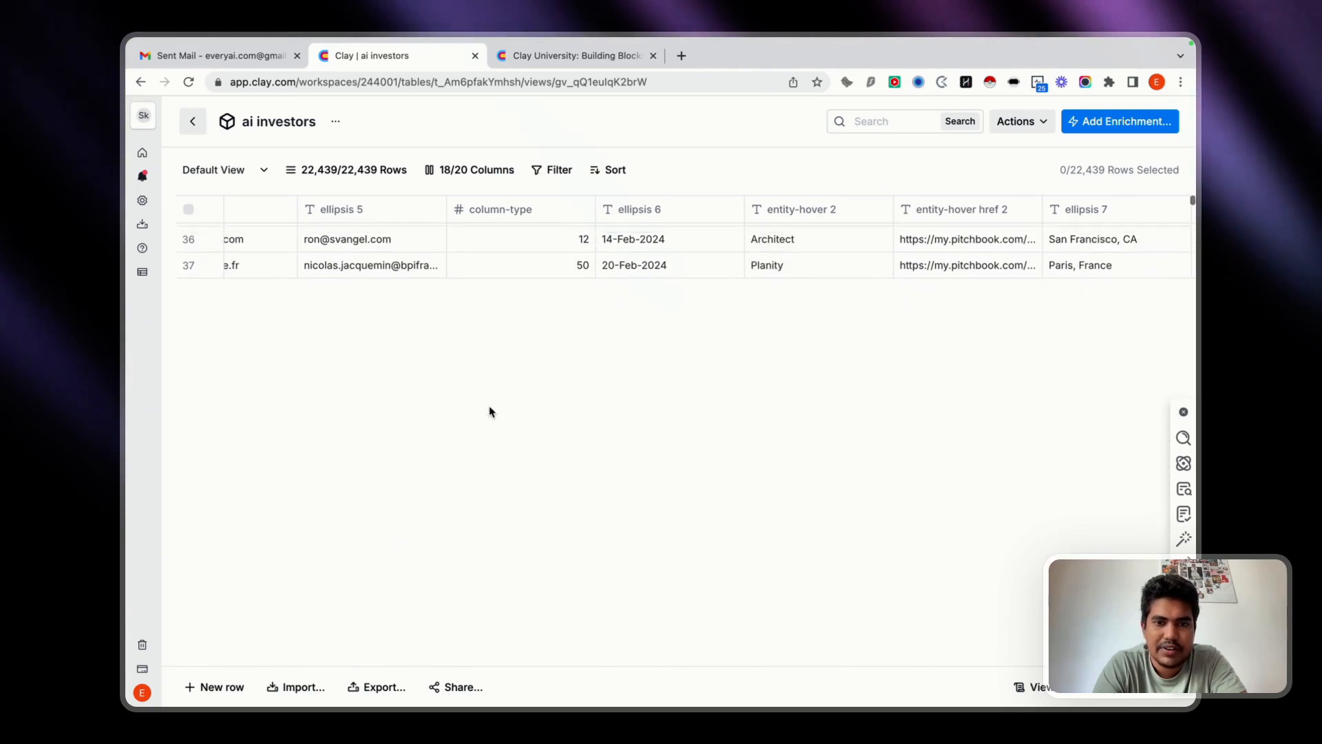
scroll(490, 411, up, 10)
scroll(774, 445, right, 3)
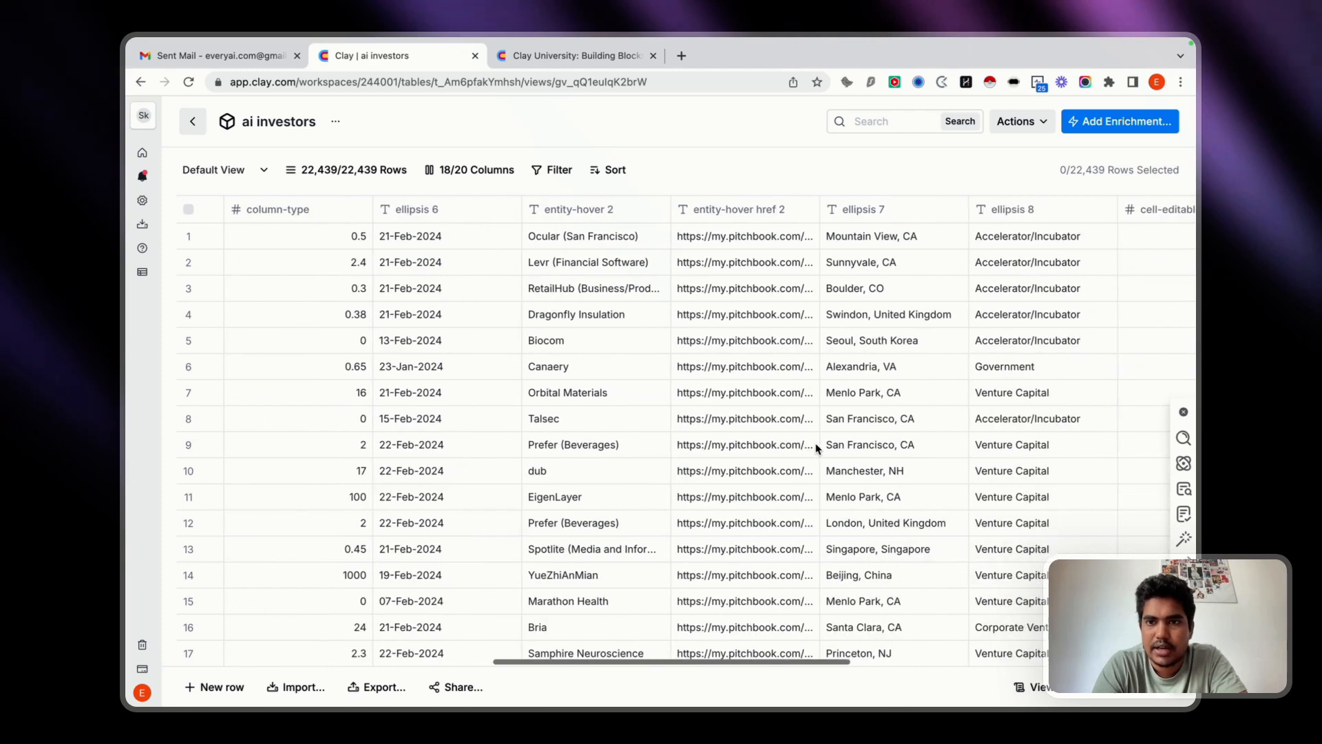
scroll(817, 447, right, 6)
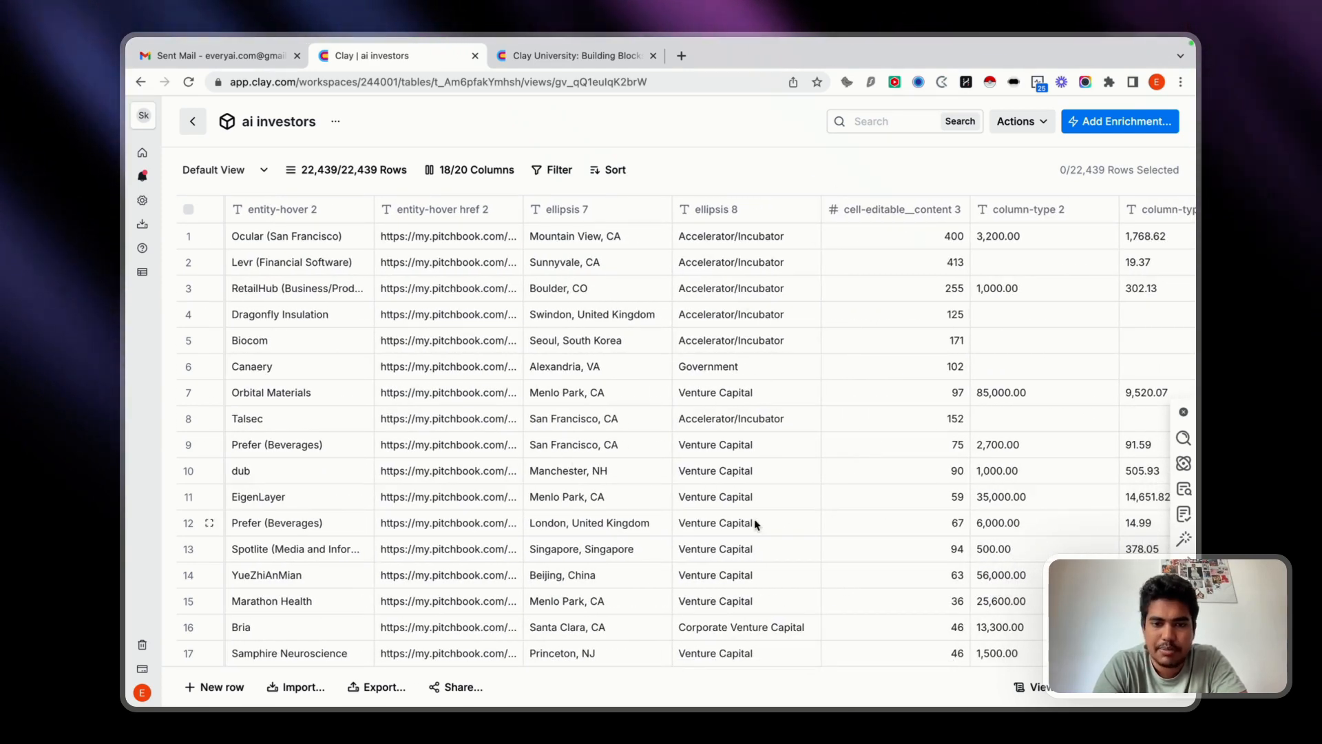
scroll(756, 525, down, 8)
scroll(755, 525, up, 10)
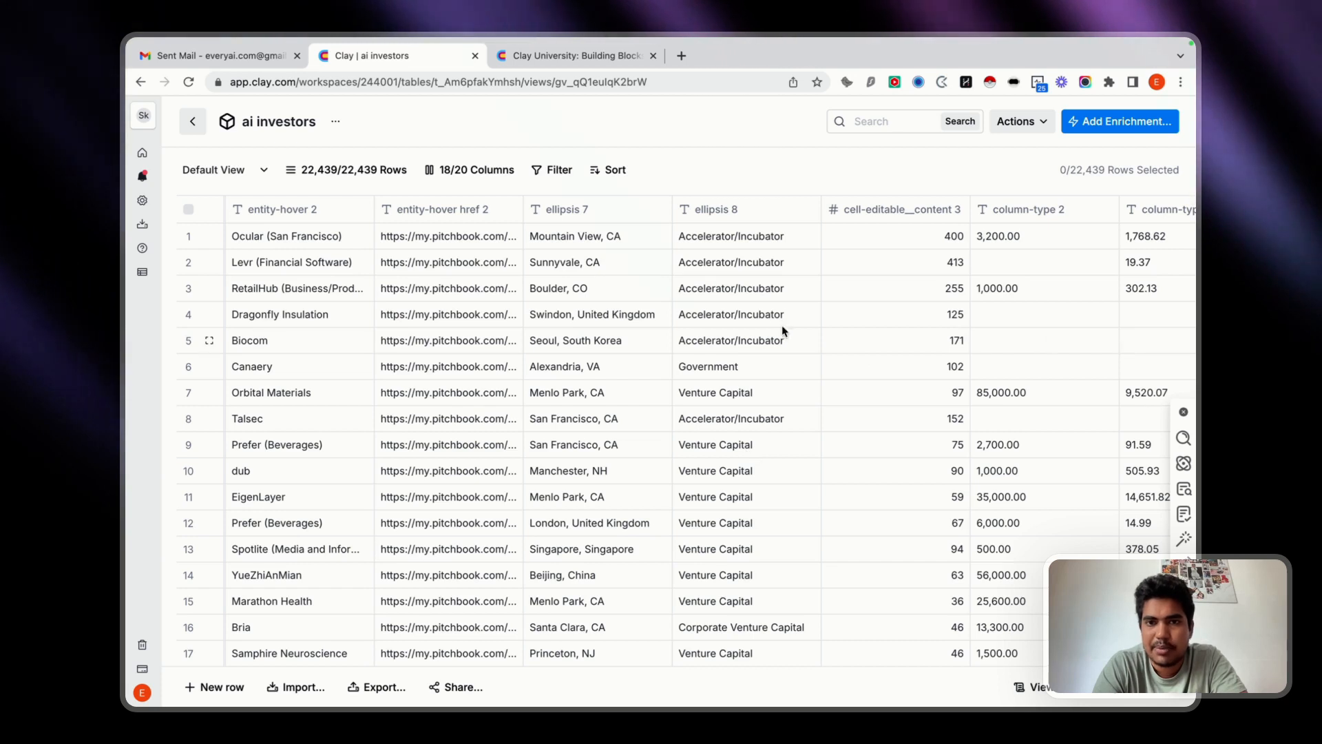
Check the ellipsis 8 investor type column, leave it as is and review the columns following it.
click(793, 212)
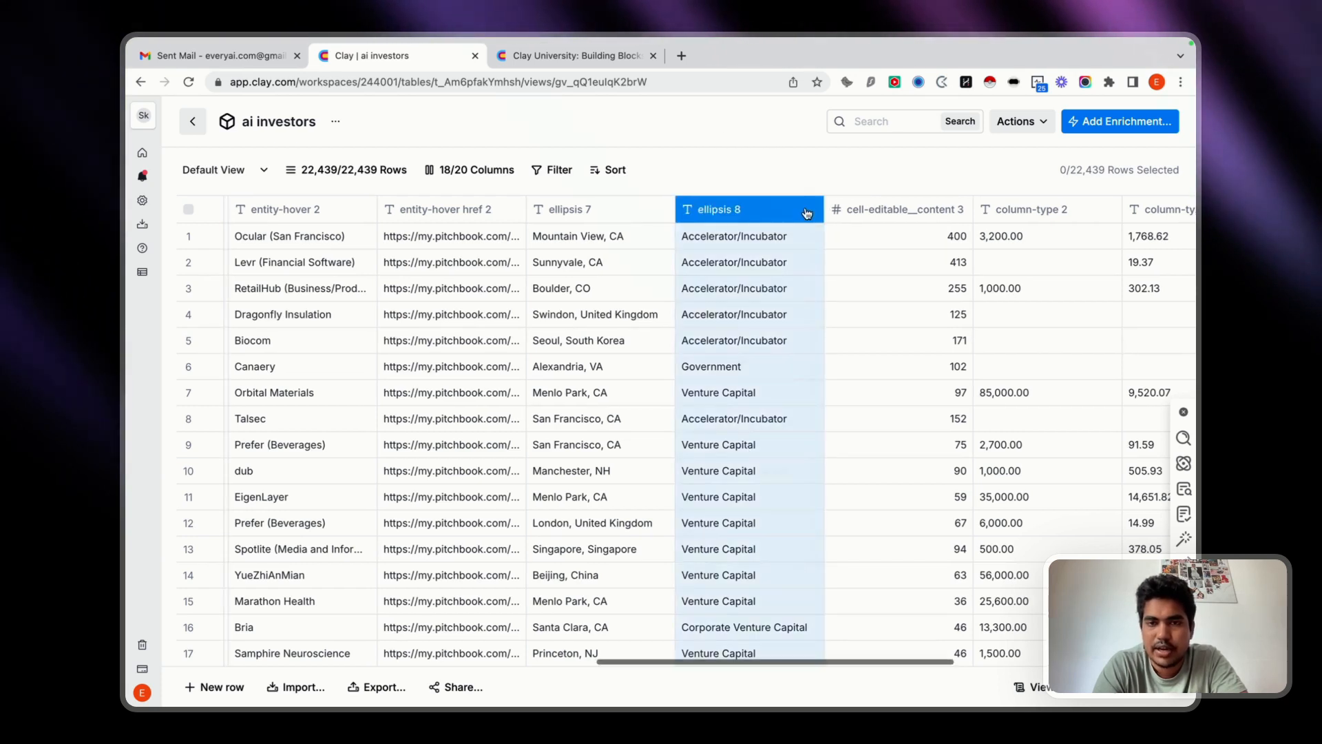
click(887, 345)
scroll(854, 351, right, 5)
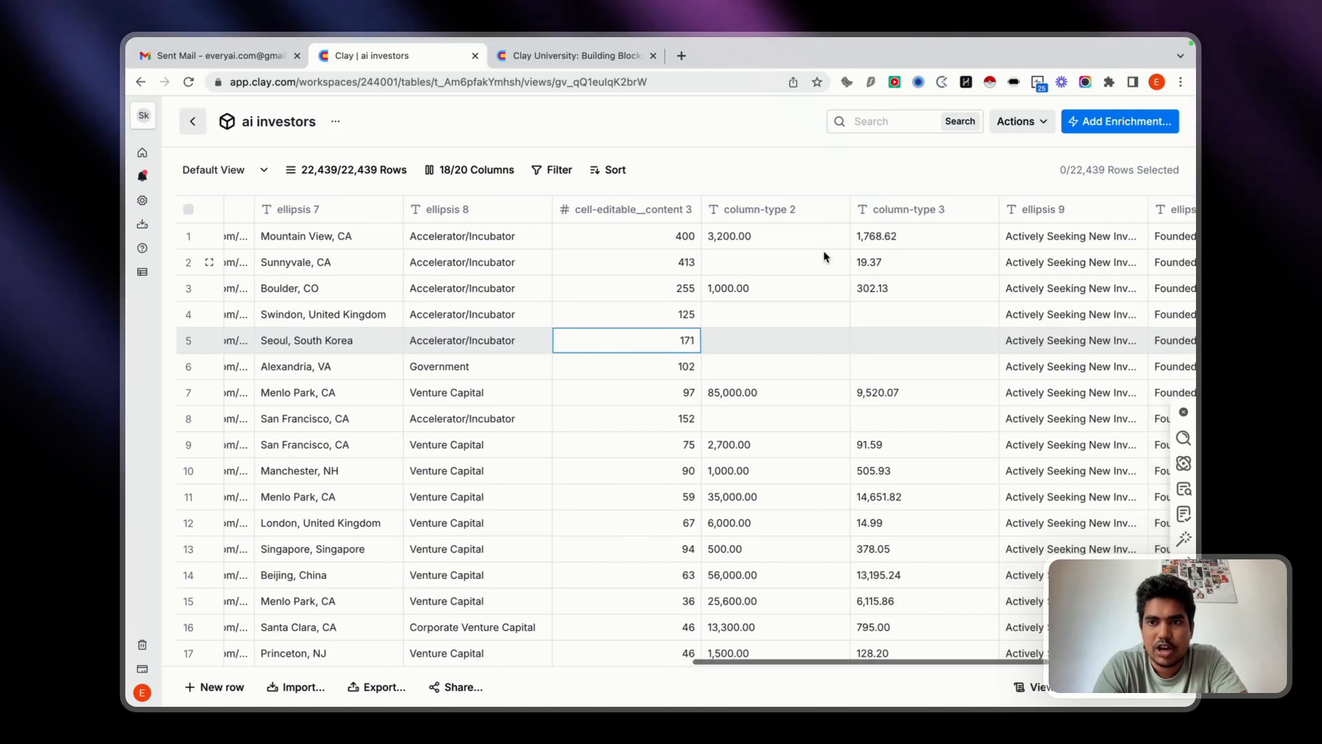
scroll(826, 262, right, 4)
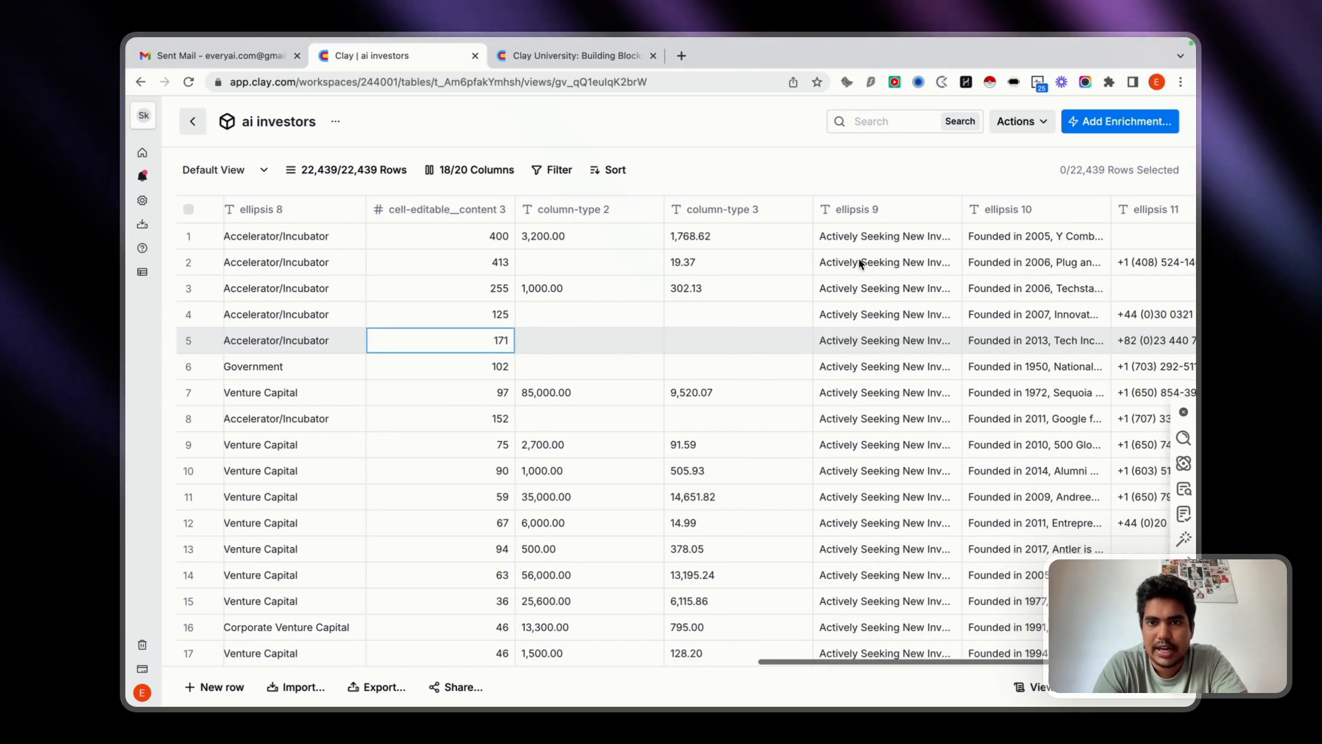
Look through the investment status, firm description and phone number columns, ellipsis 9 to ellipsis 11.
scroll(905, 553, down, 10)
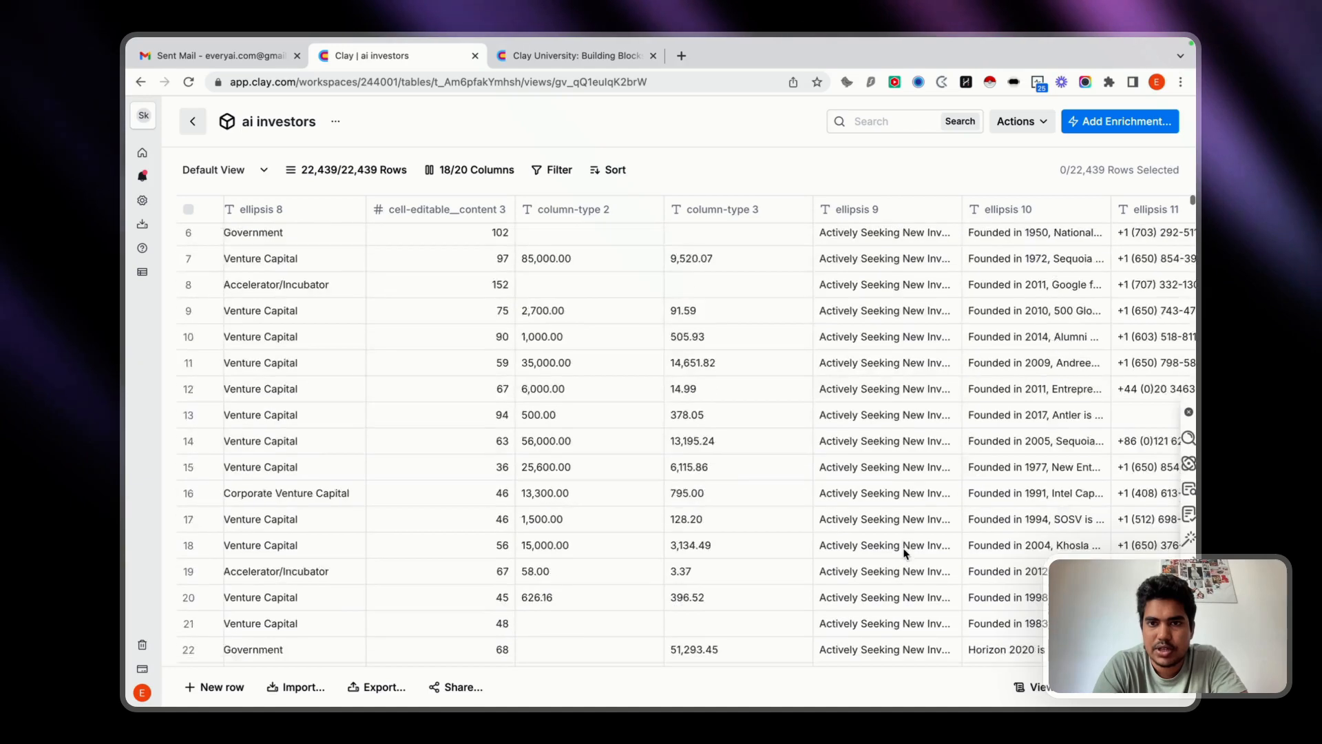
scroll(905, 552, up, 3)
scroll(887, 389, down, 15)
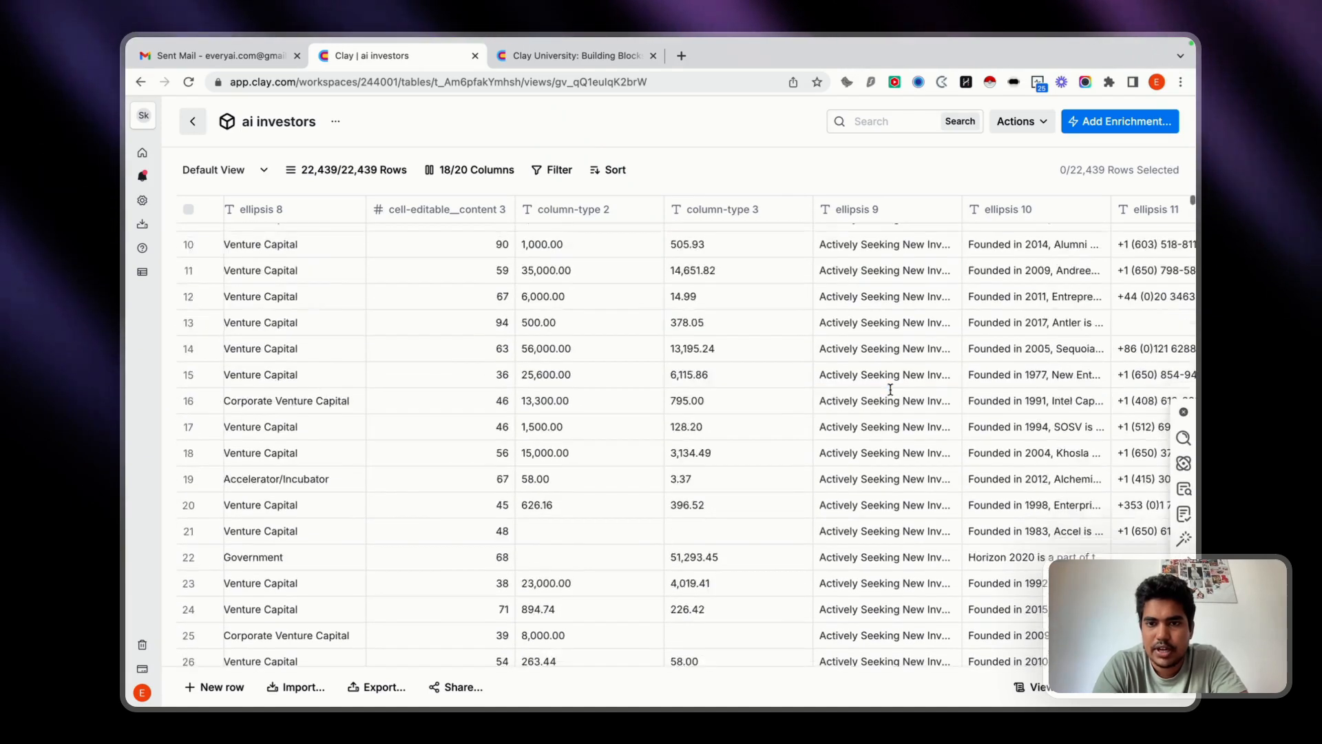
scroll(890, 393, up, 15)
scroll(890, 393, right, 3)
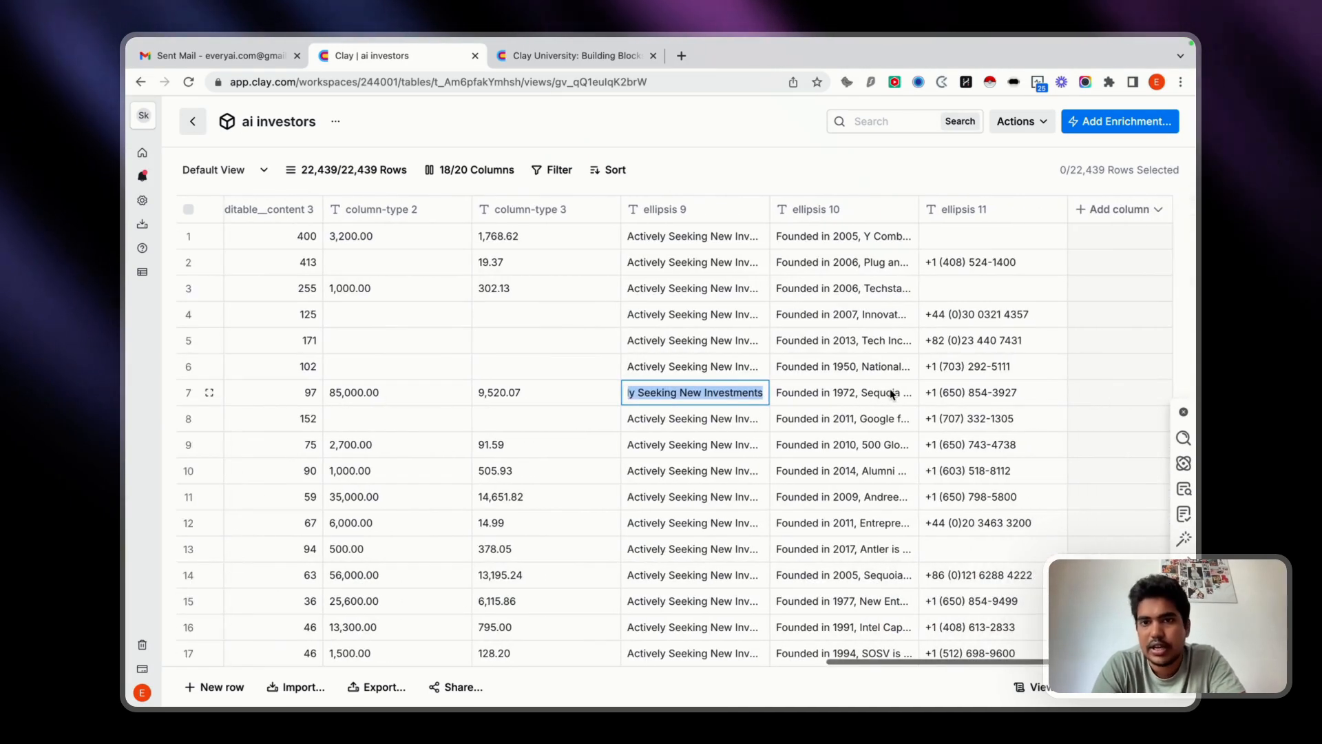
key(Tab)
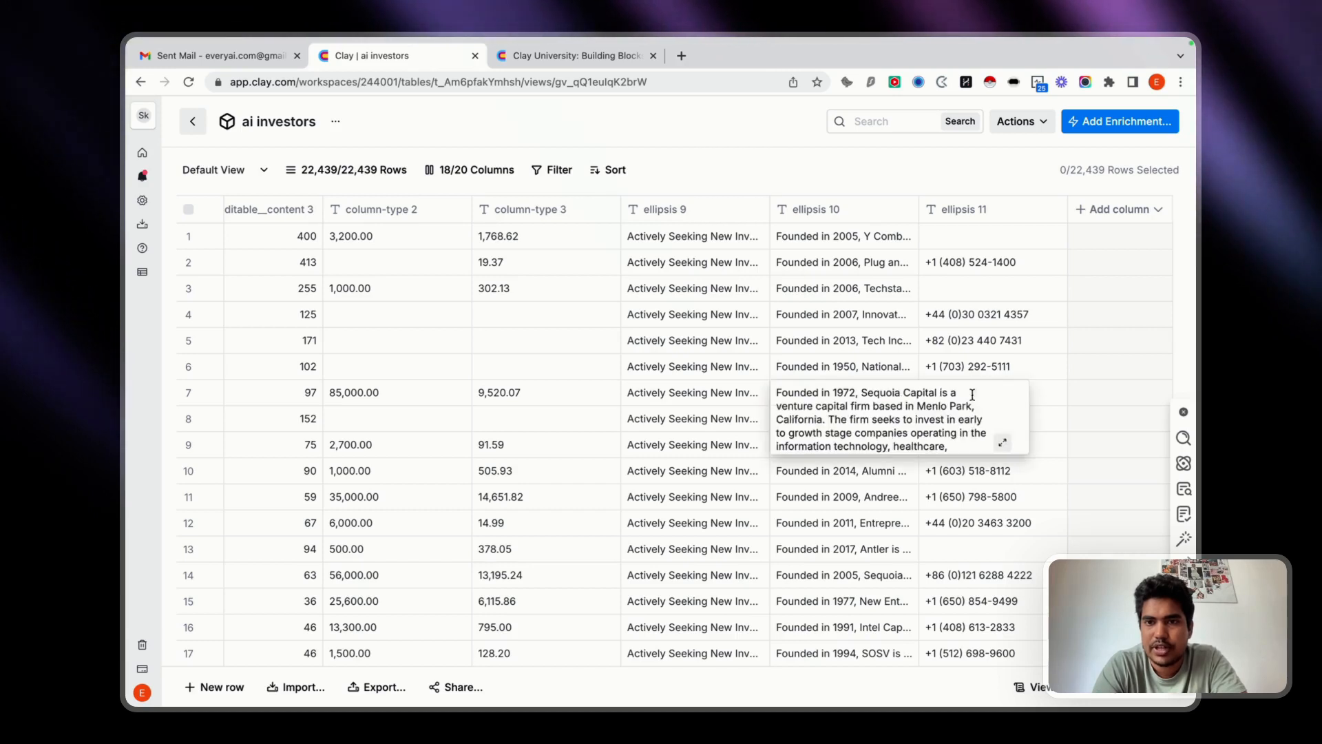
click(1019, 289)
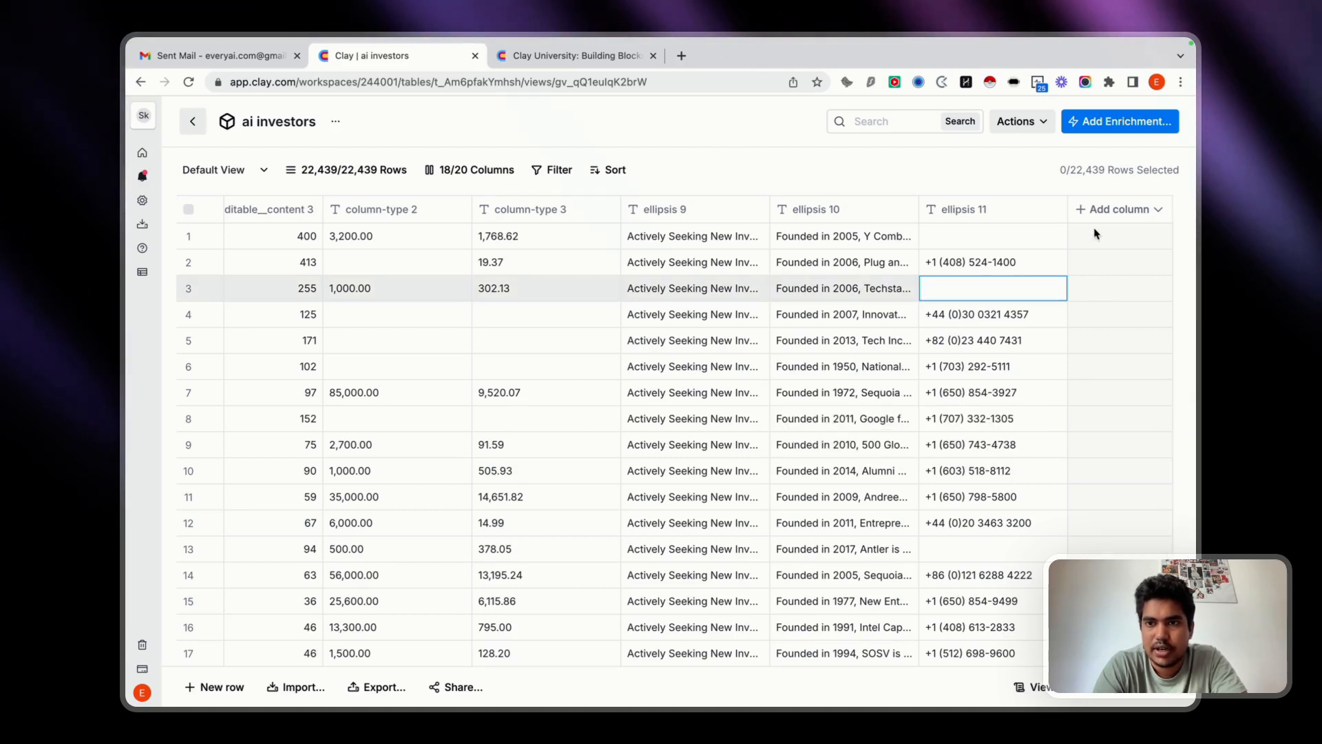
click(1087, 210)
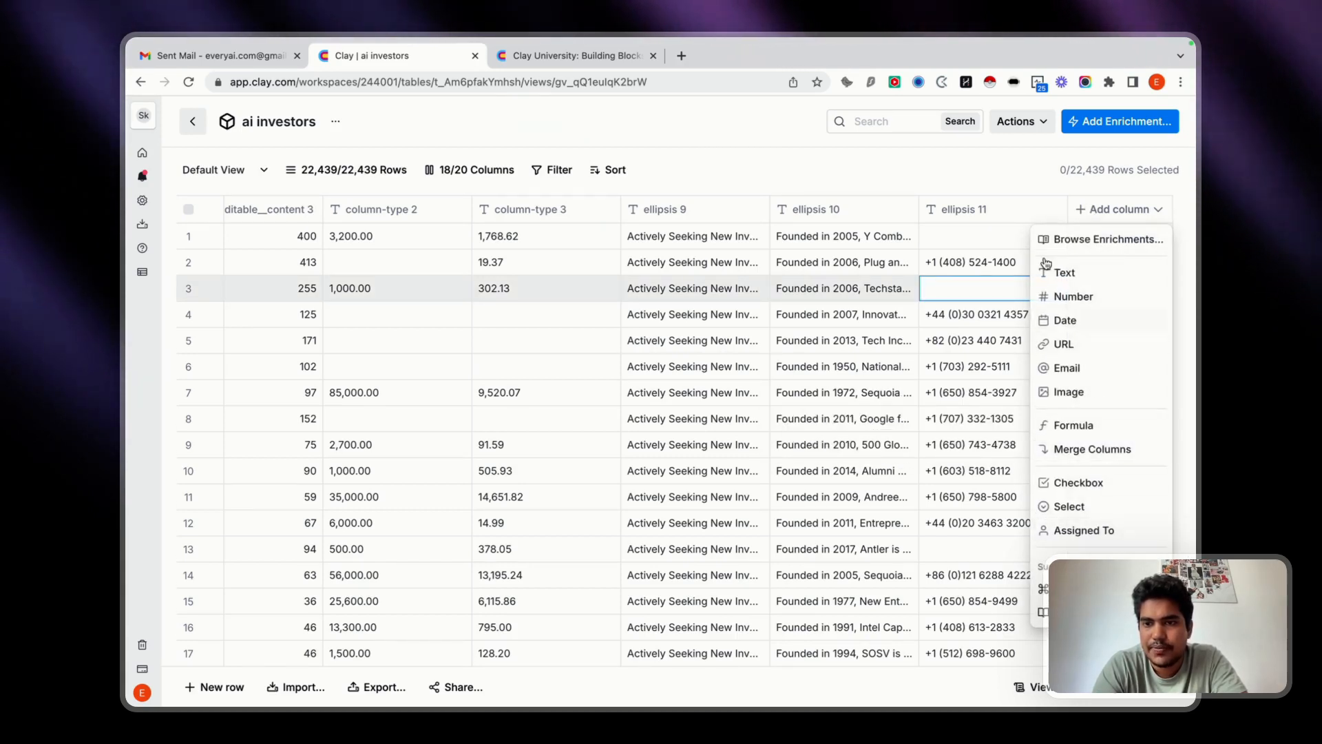
click(1083, 251)
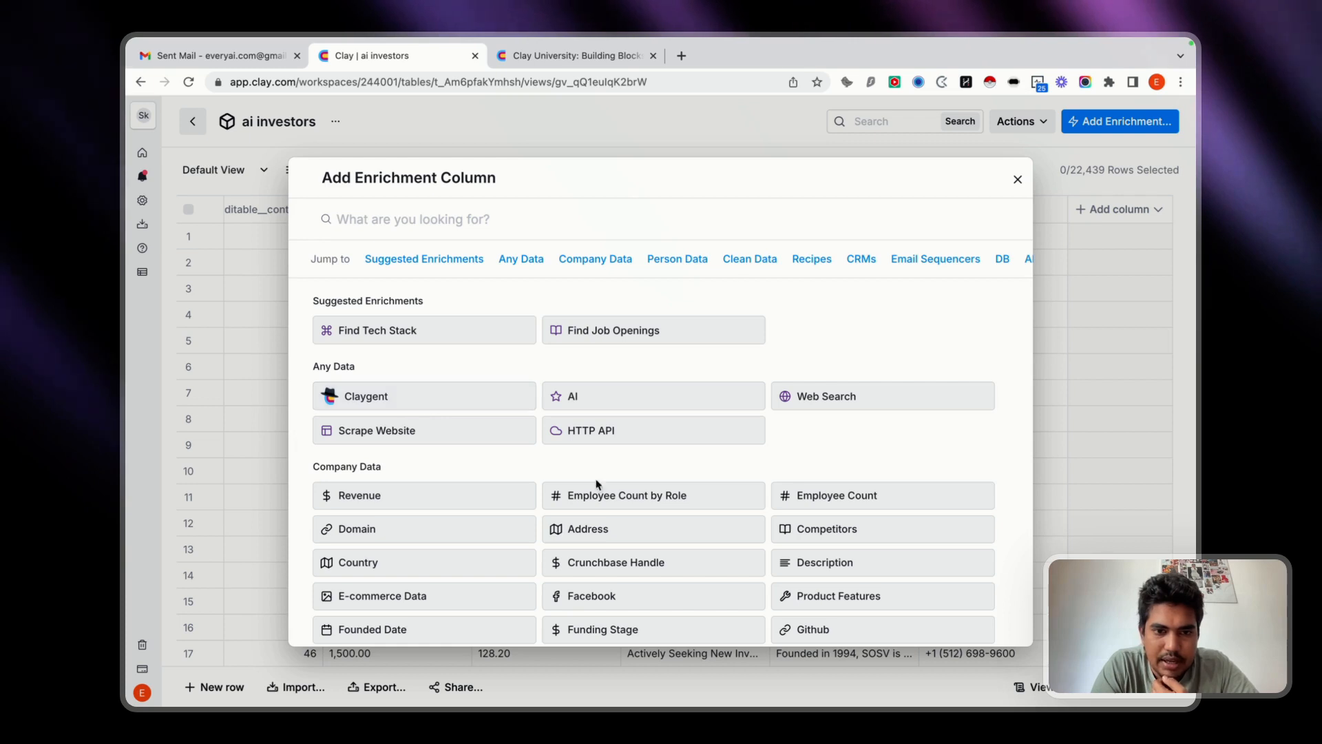
click(633, 330)
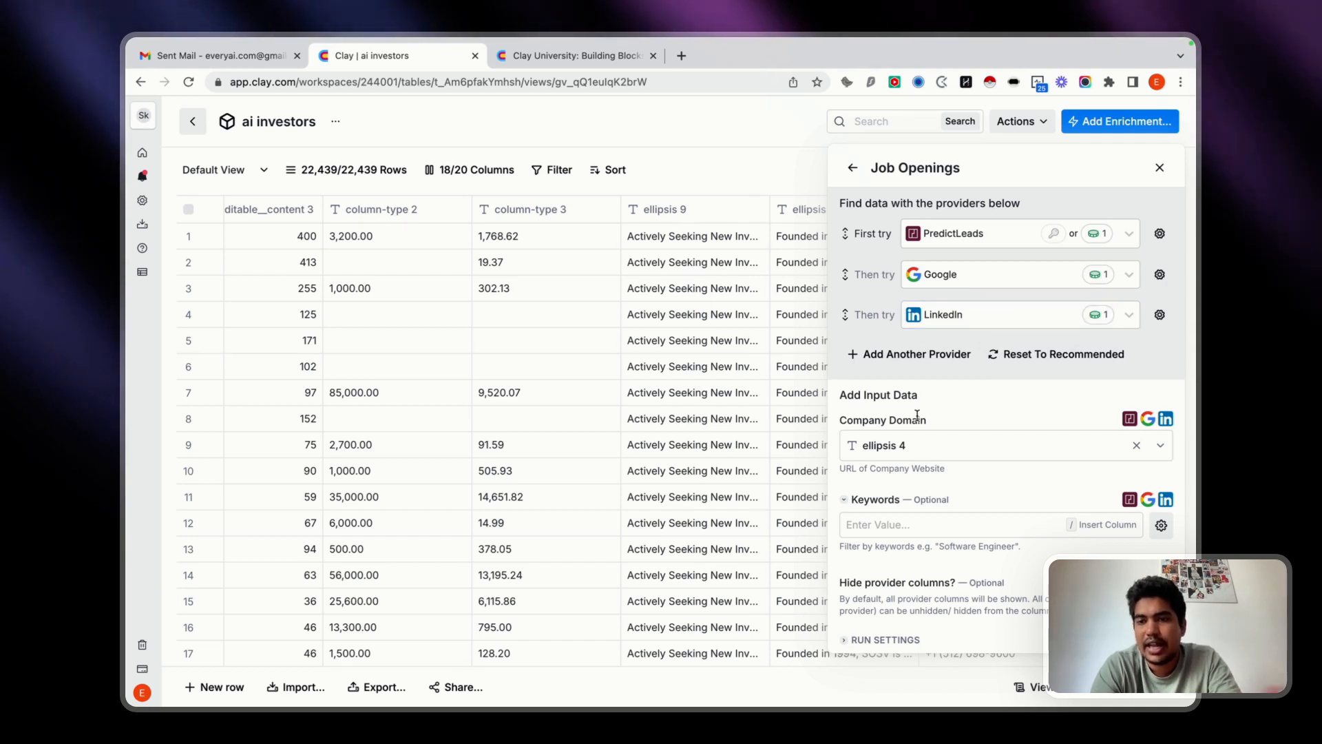
click(1023, 443)
click(1008, 241)
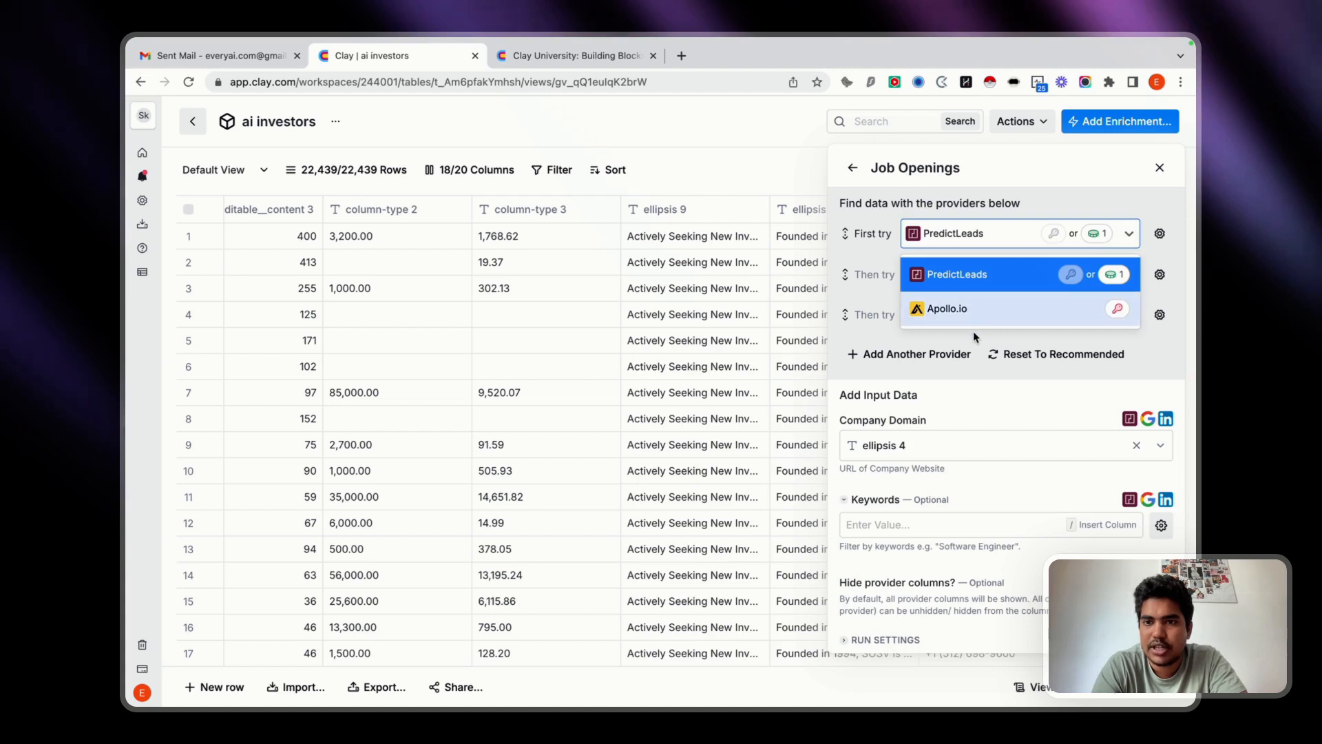
click(979, 308)
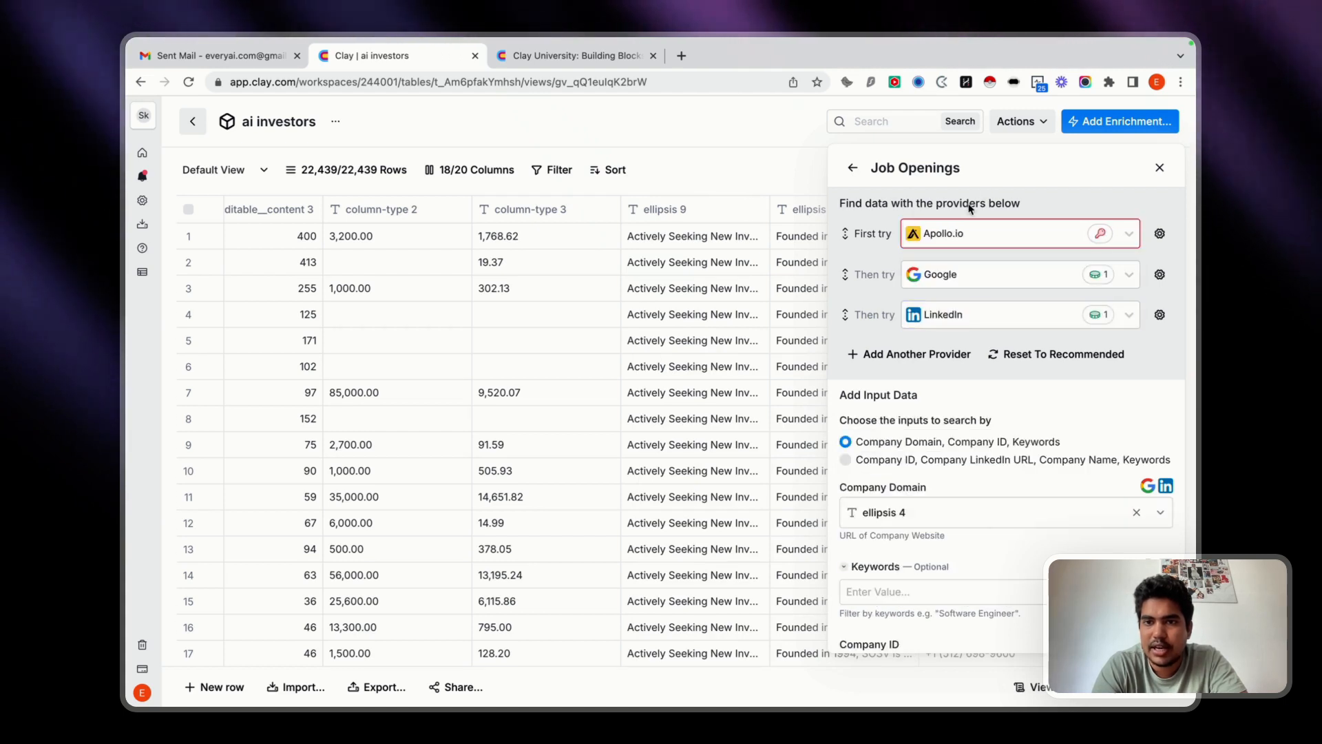
click(953, 233)
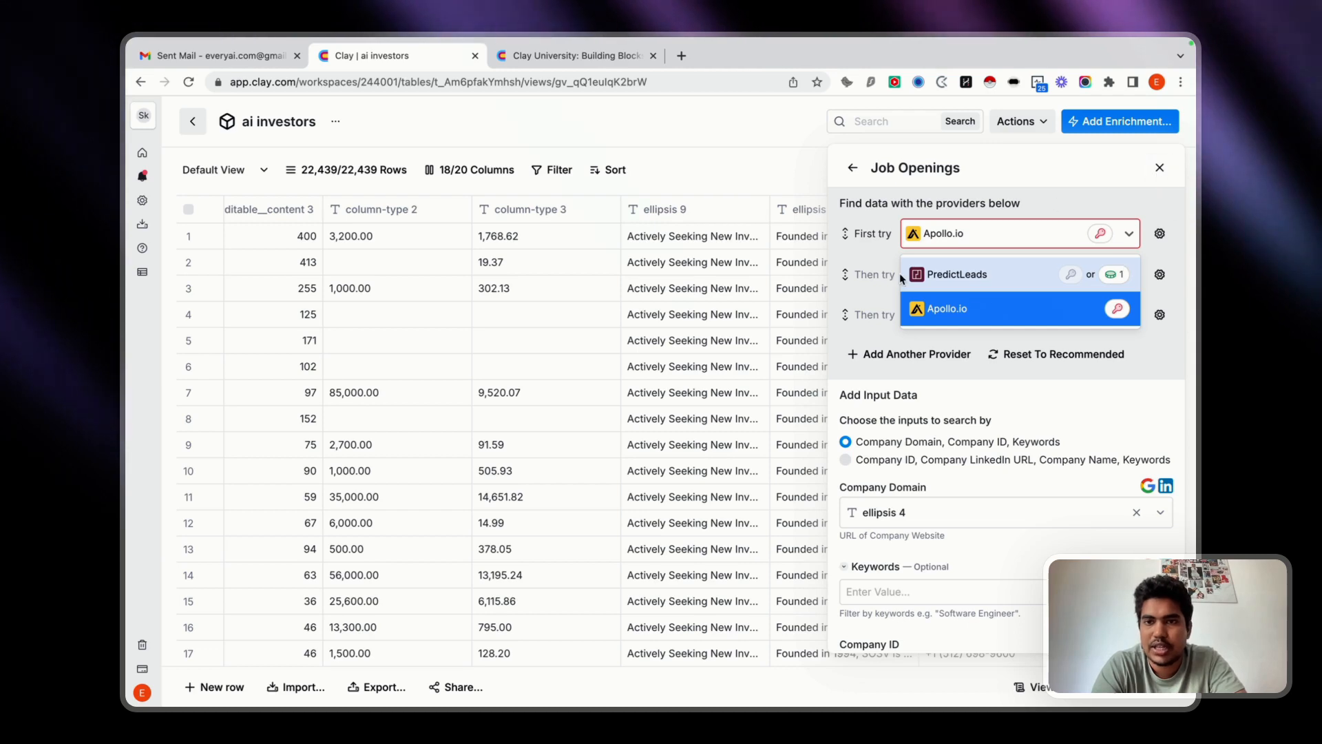
click(874, 244)
scroll(849, 477, down, 3)
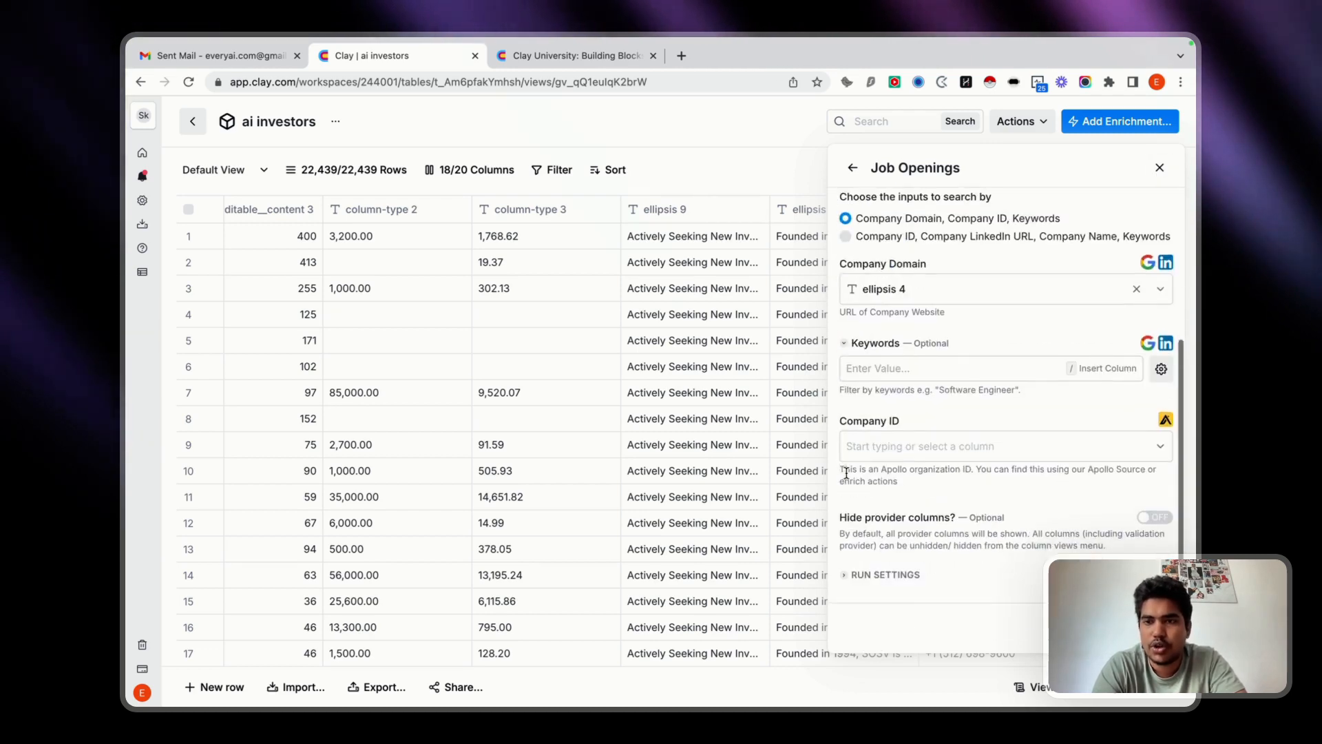
scroll(847, 469, up, 5)
click(1160, 167)
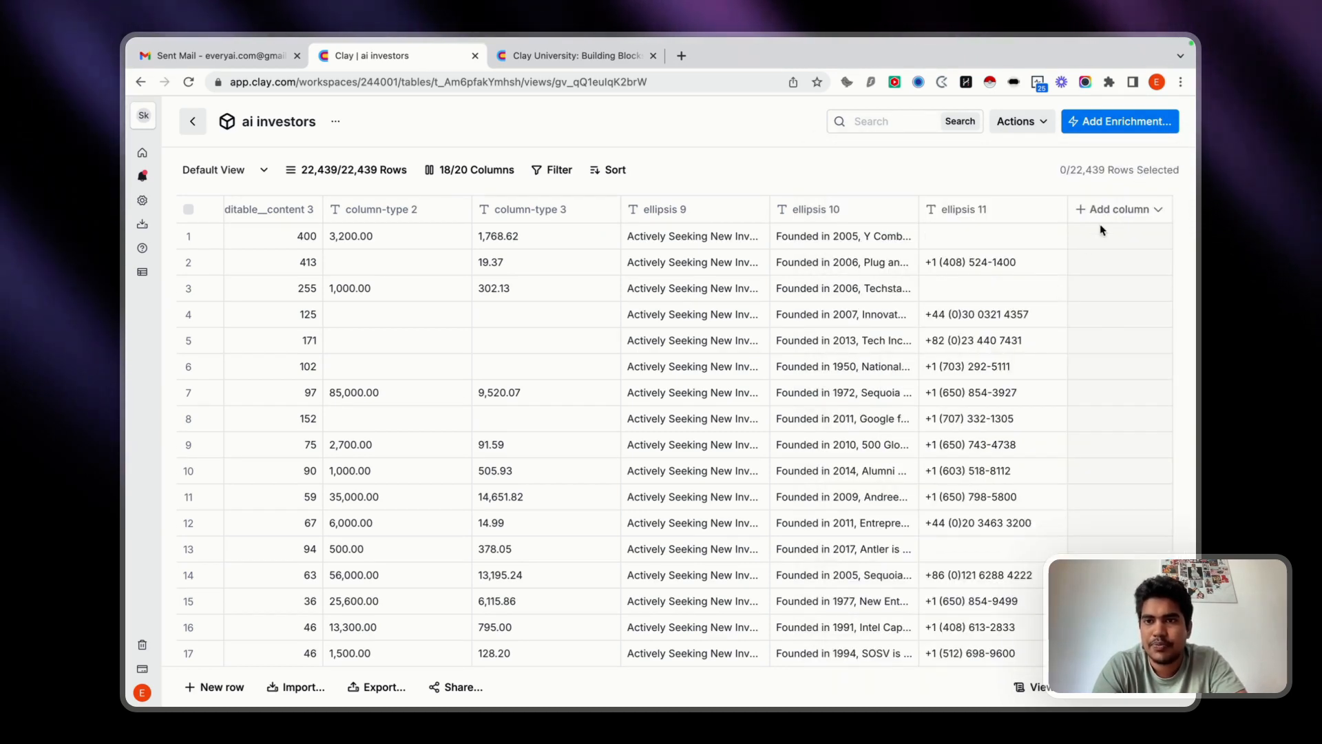
Add a Claygent enrichment column and choose the own OpenAI API key account ending in (1).
click(1117, 215)
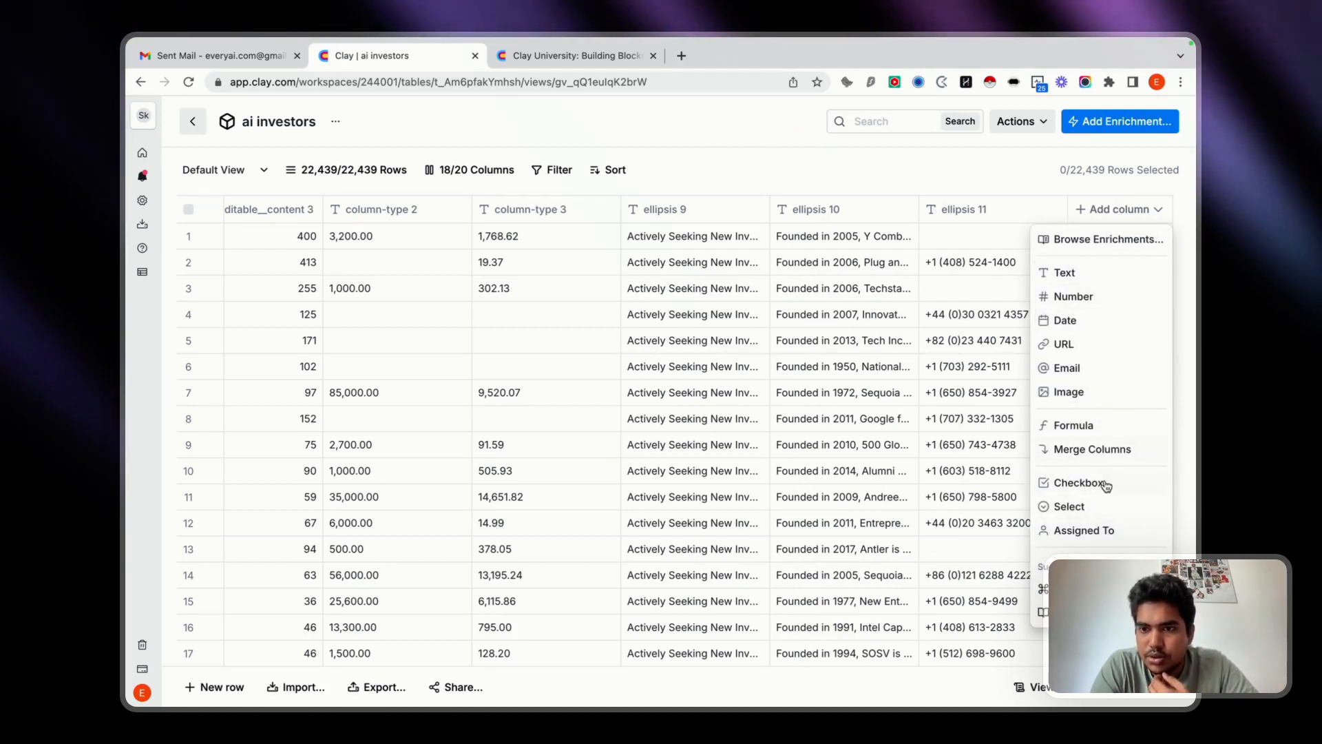
click(1104, 241)
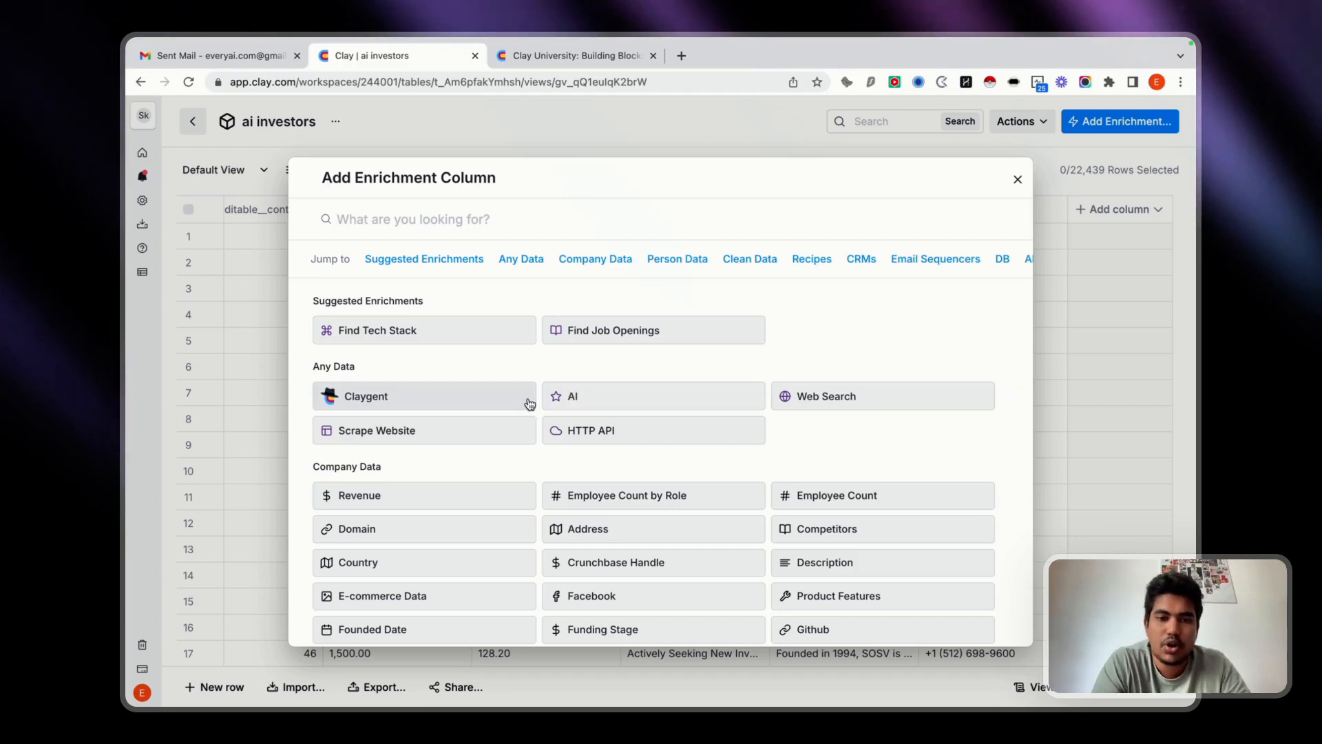
click(412, 401)
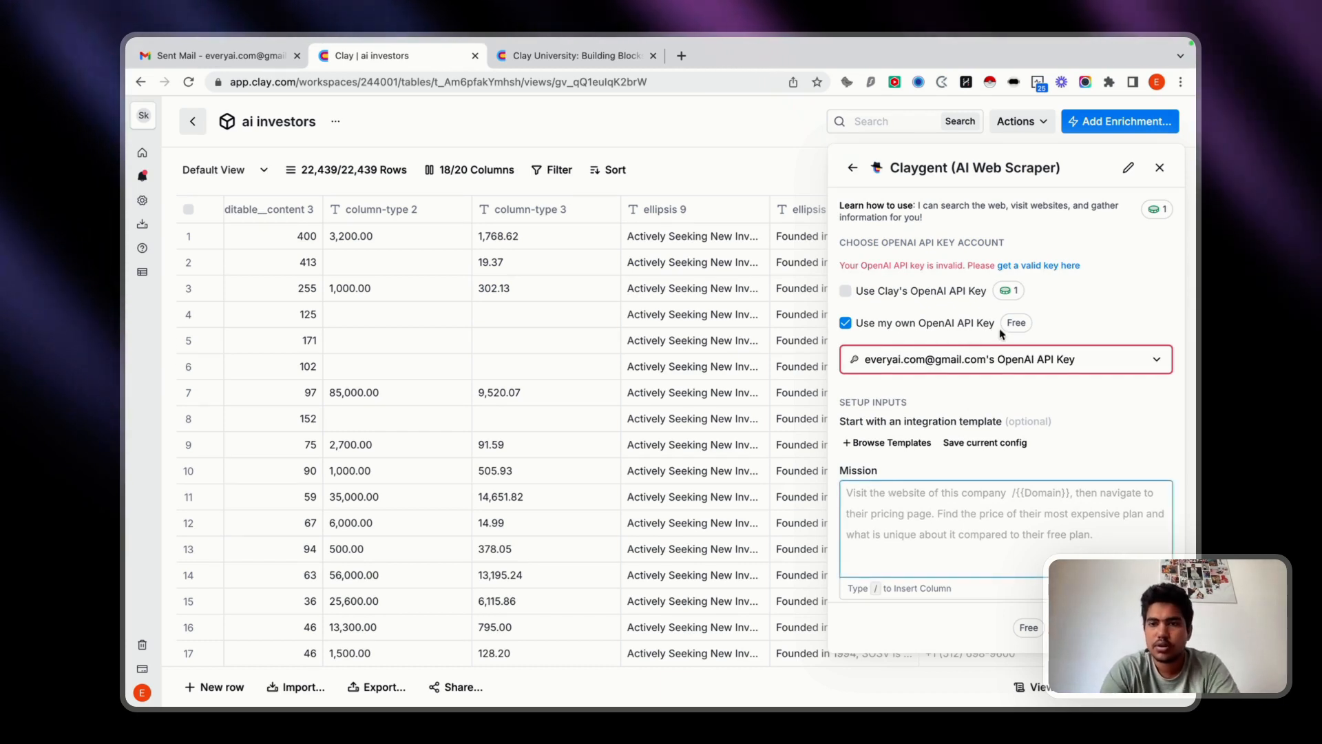
click(977, 359)
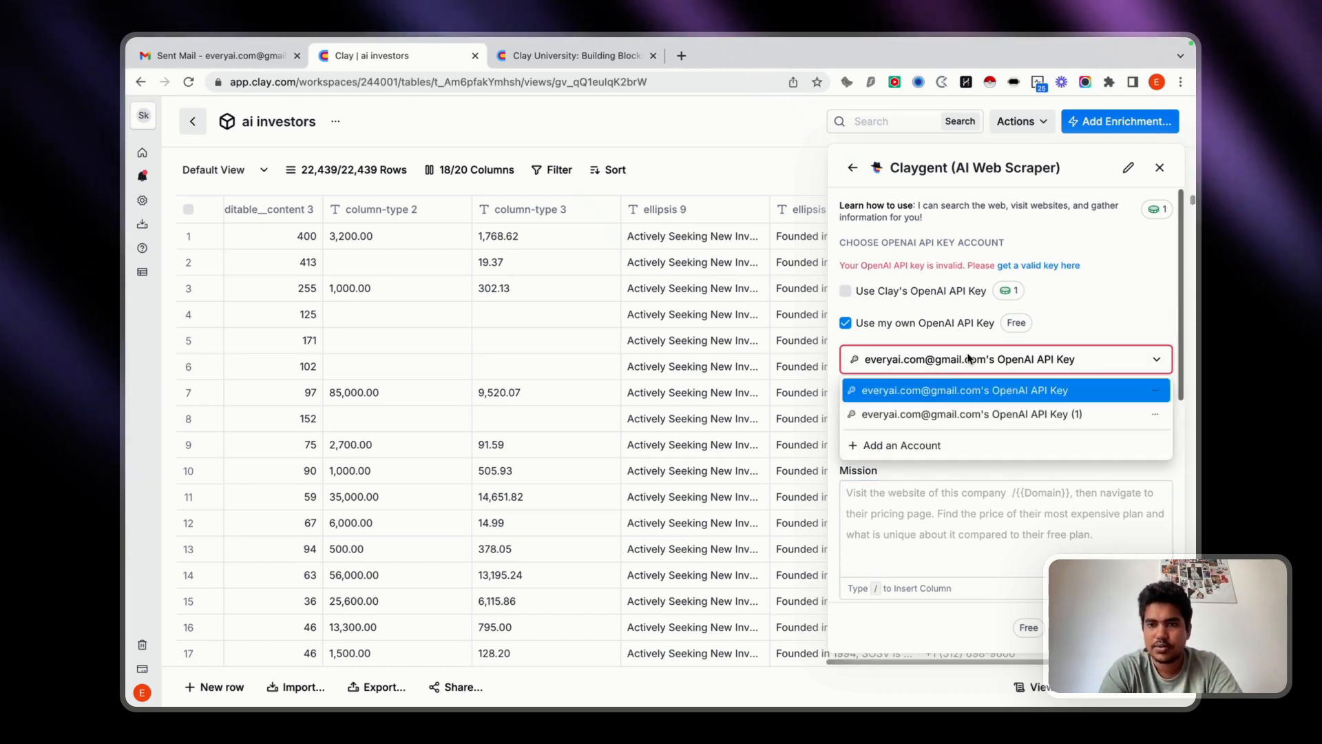
click(941, 415)
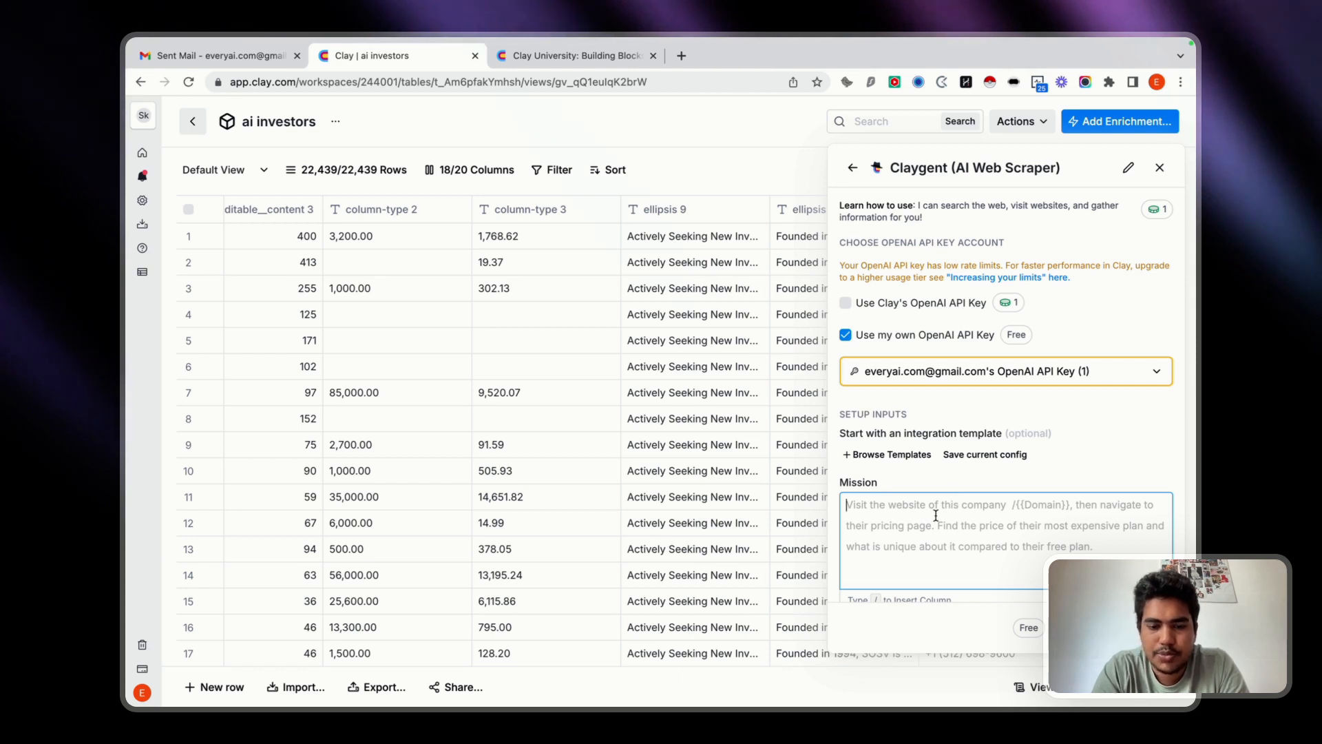
Start the Claygent mission with "hey we want to know the linkedin profile of this person" and insert the name column.
text(hey )
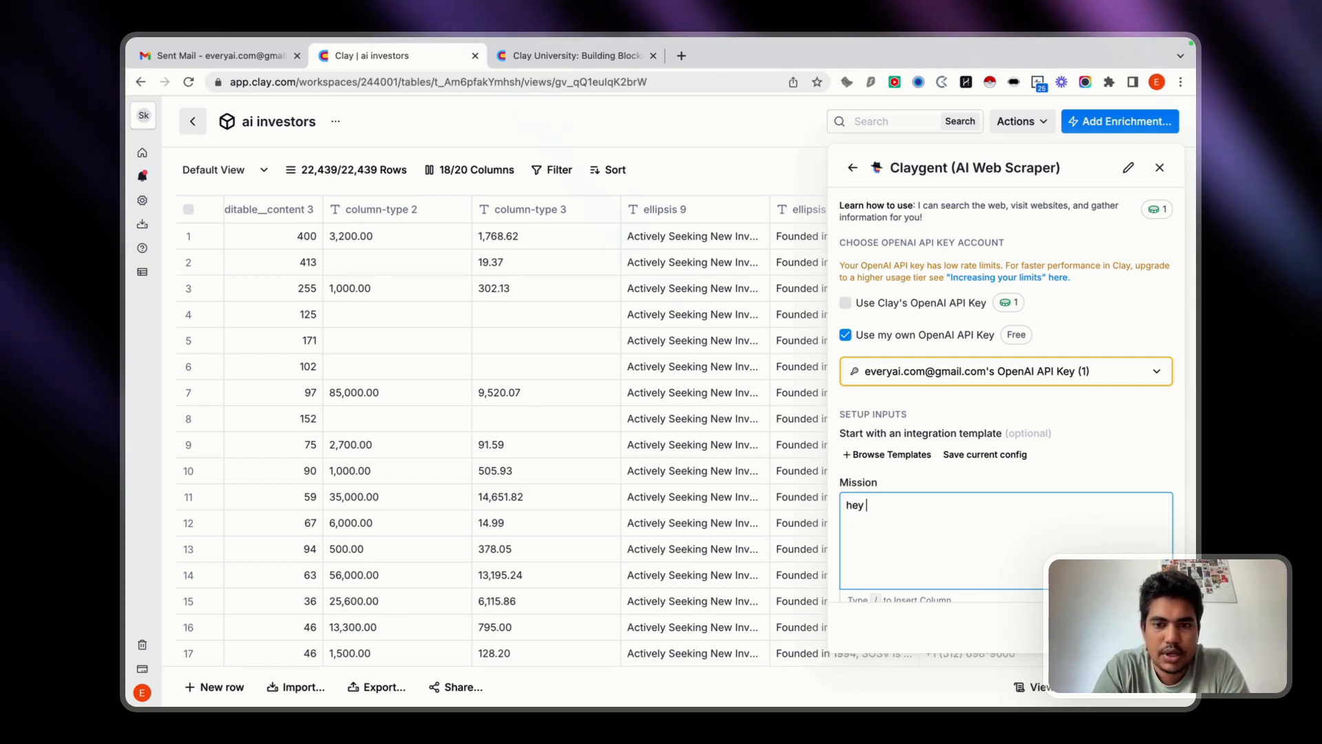
text(we are)
key(BackSpace)
key(BackSpace)
key(BackSpace)
text(want to)
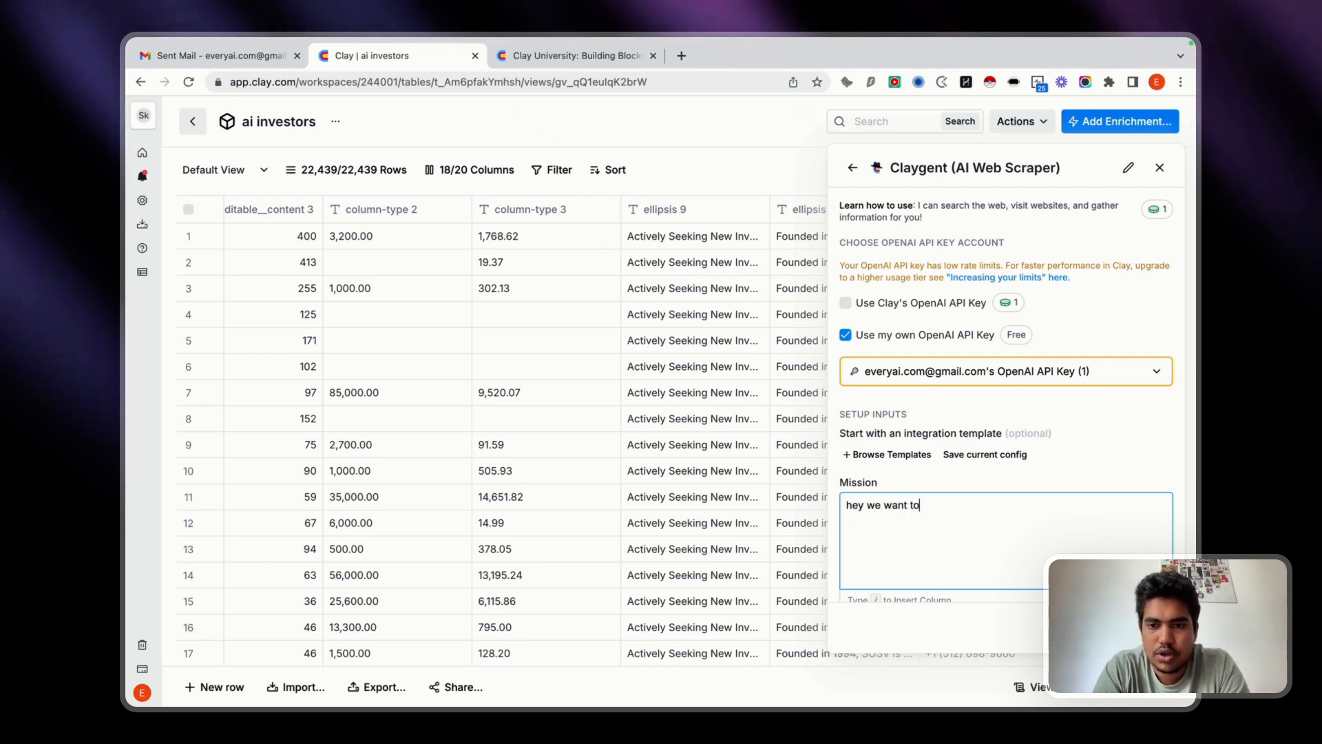
text( know the linkedin profile of t)
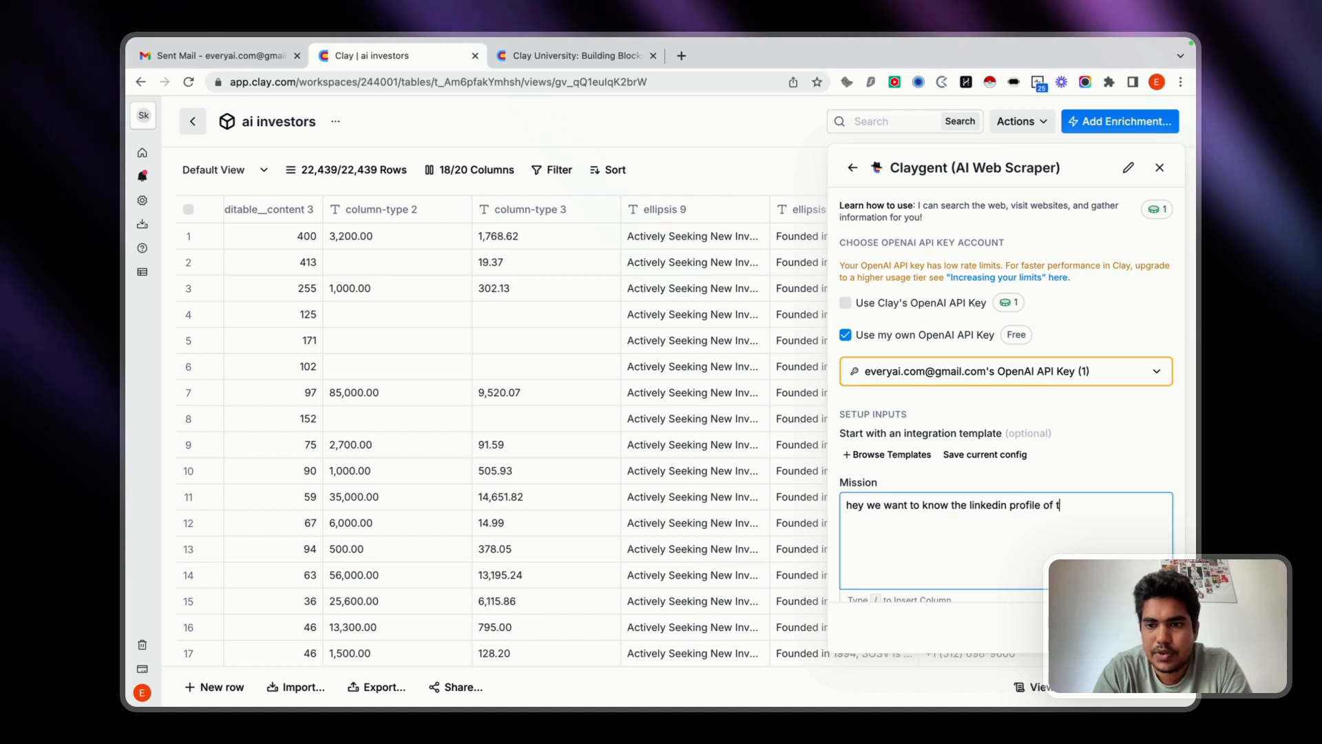
text(his person /)
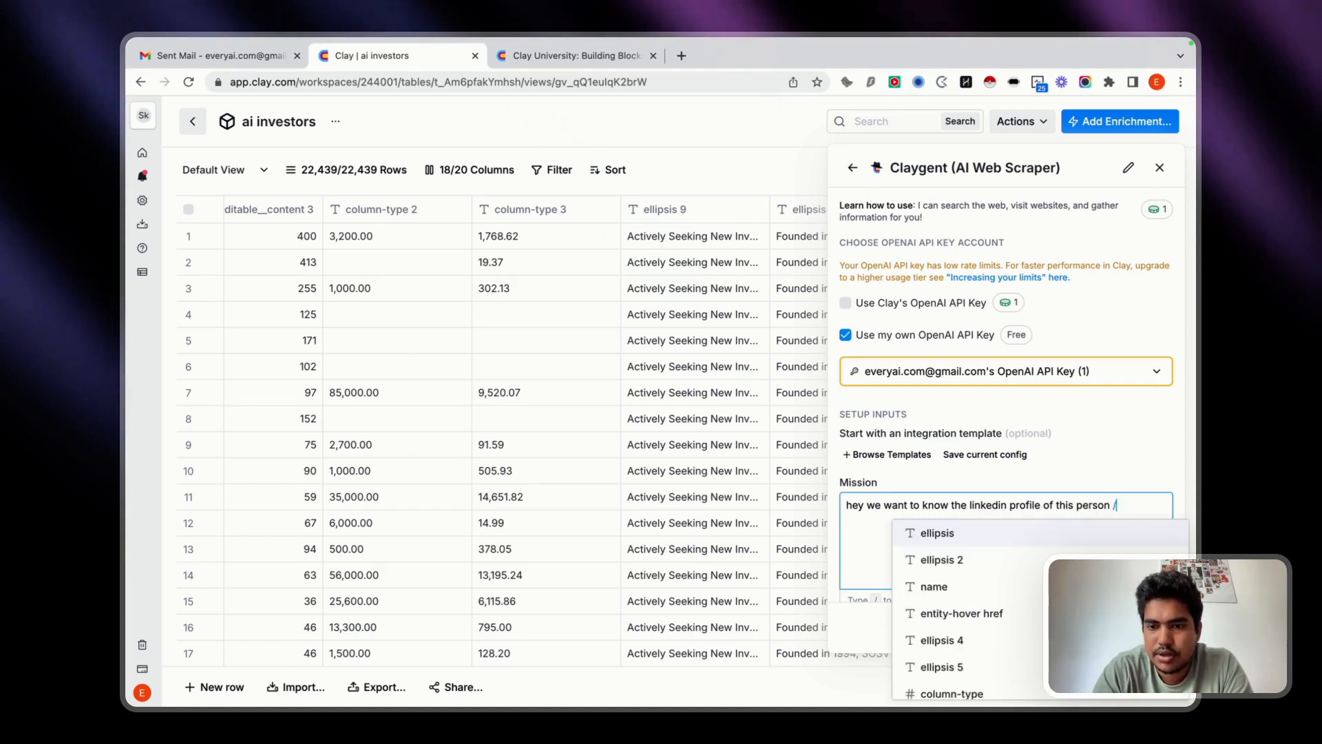
click(938, 588)
Continue the mission after the name reference with "with email" and insert the ellipsis 5 column holding the e-mail addresses.
scroll(296, 396, left, 15)
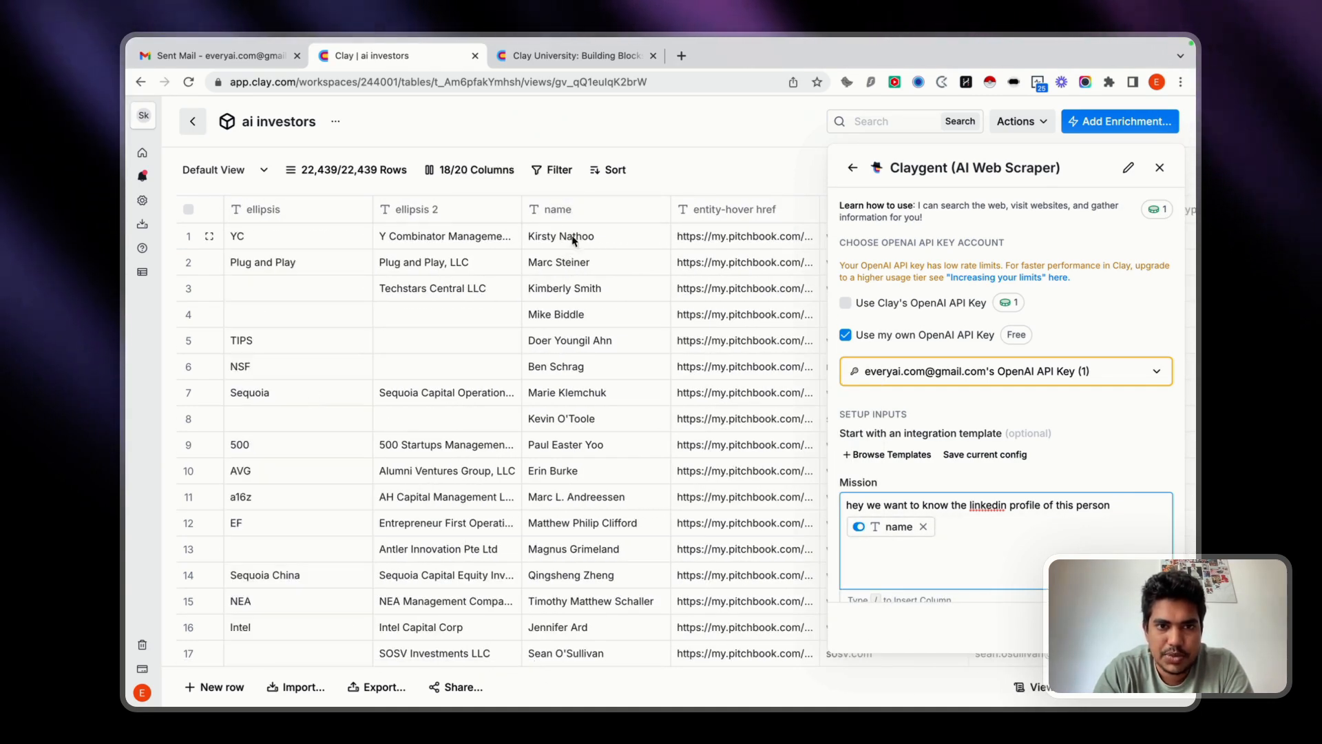
click(971, 540)
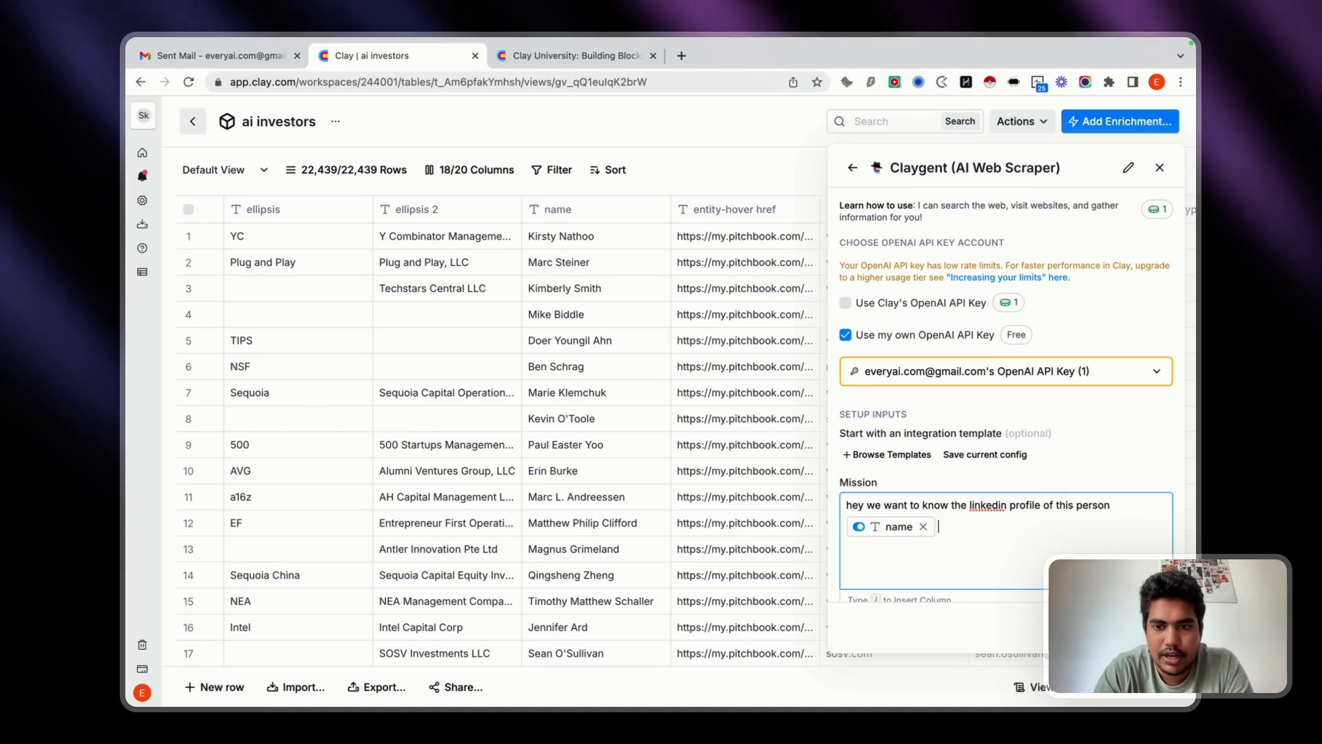
text(with email)
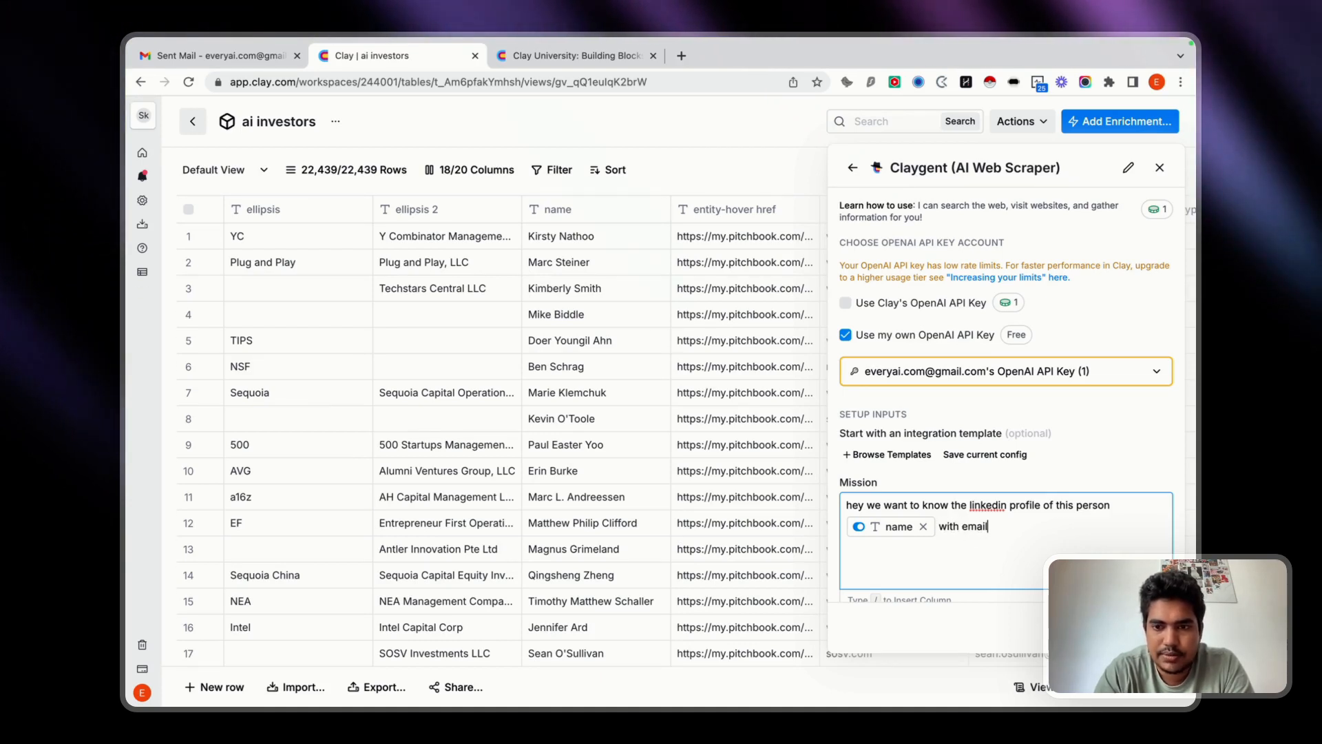
text( /)
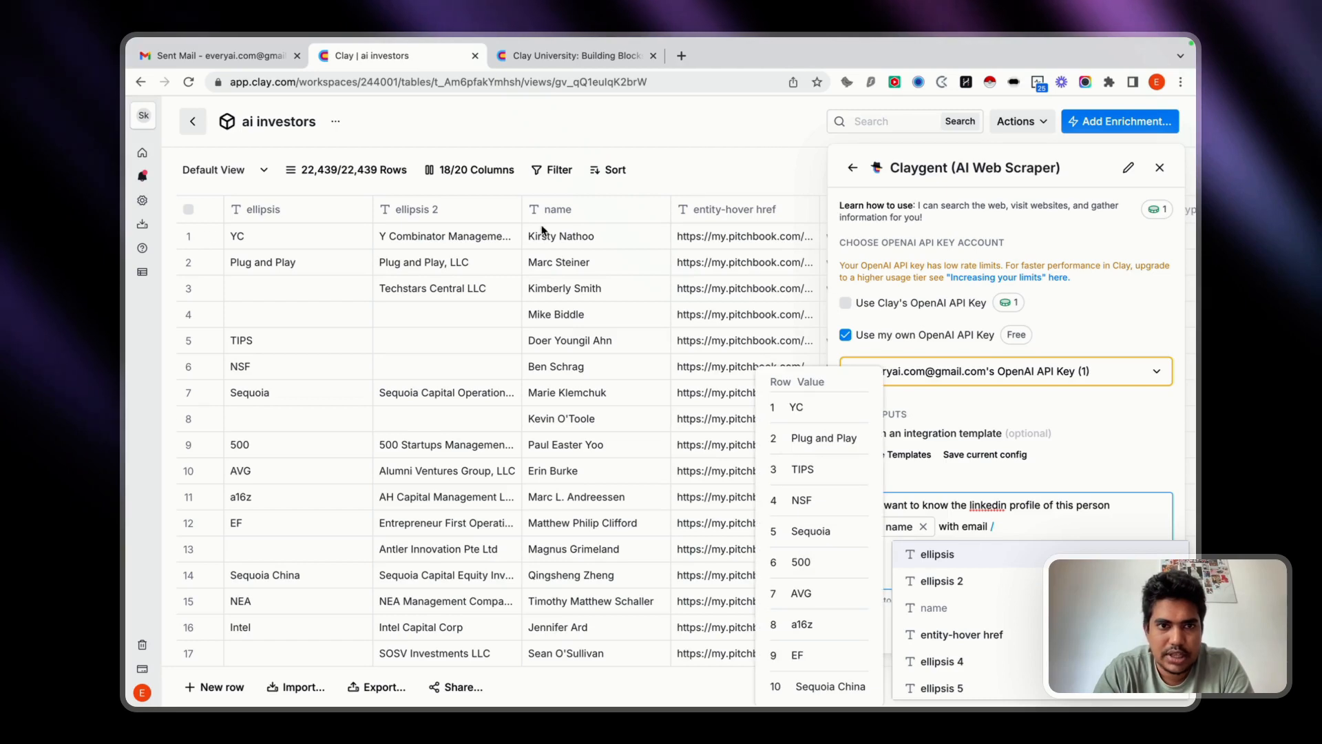
scroll(379, 272, right, 2)
scroll(378, 271, right, 6)
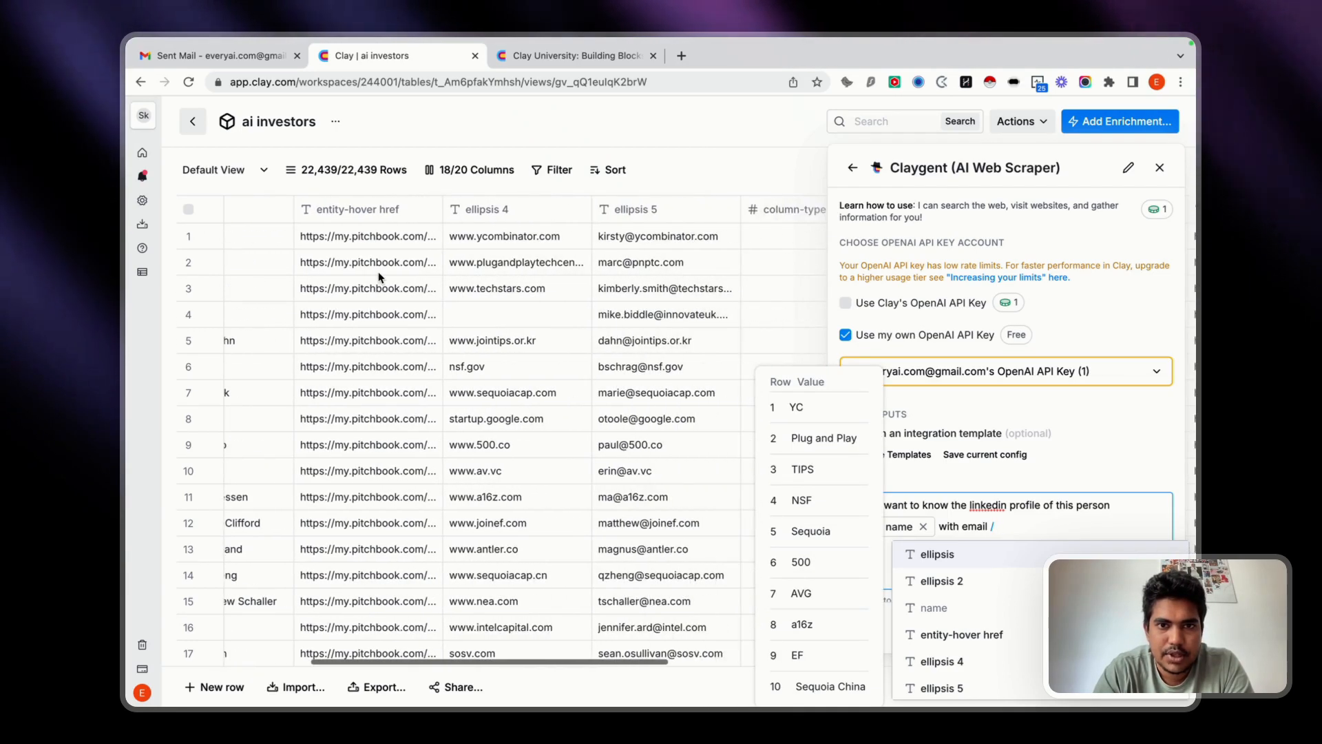
key(Down)
key(Down)
key(Down)
key(Down)
key(Down)
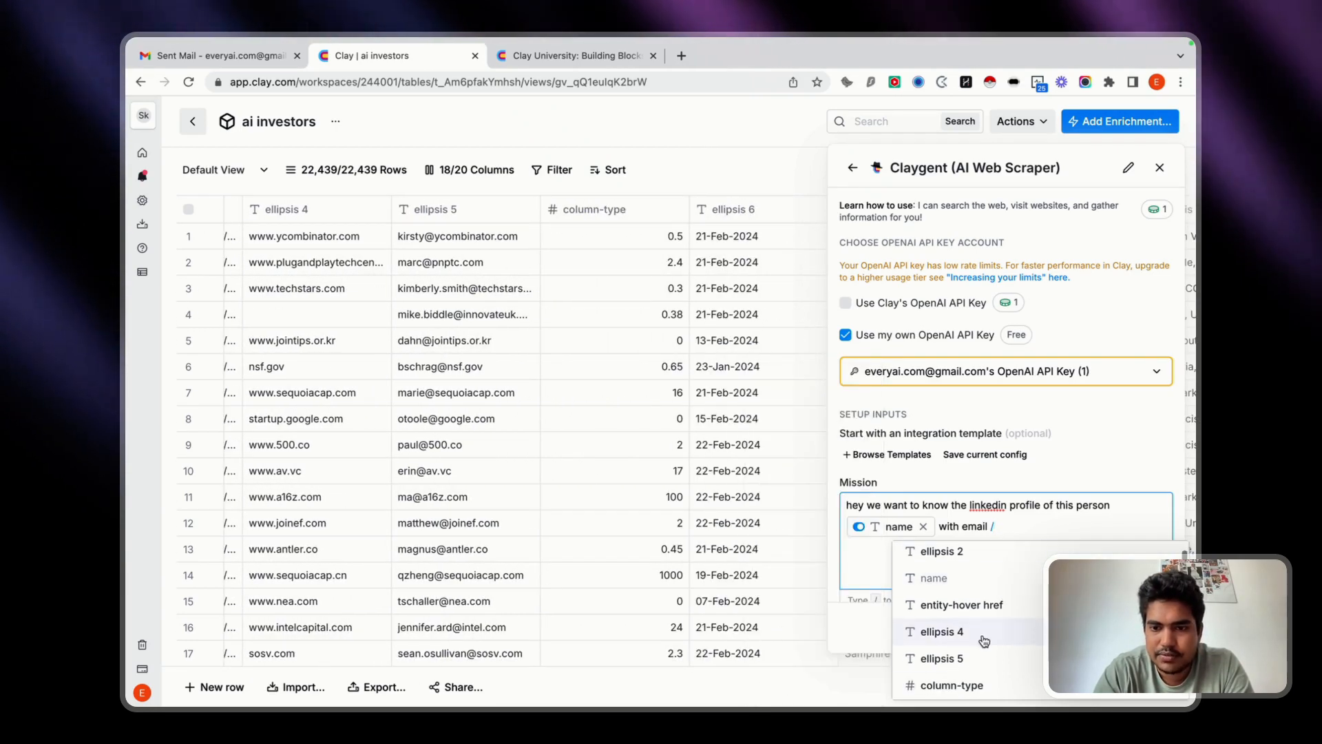
key(Return)
Extend the mission with "working in this organisation" and insert the ellipsis 2 column holding the firm names.
scroll(689, 435, right, 3)
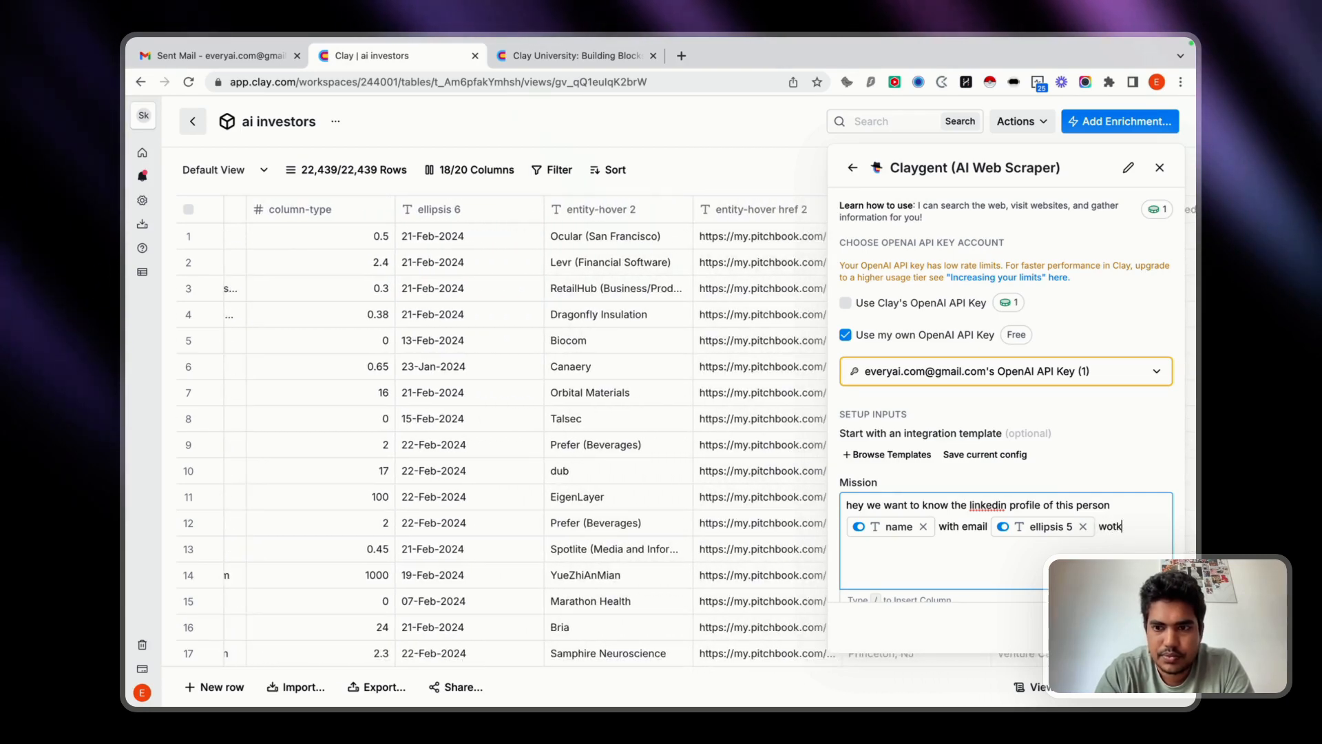
text(working in th)
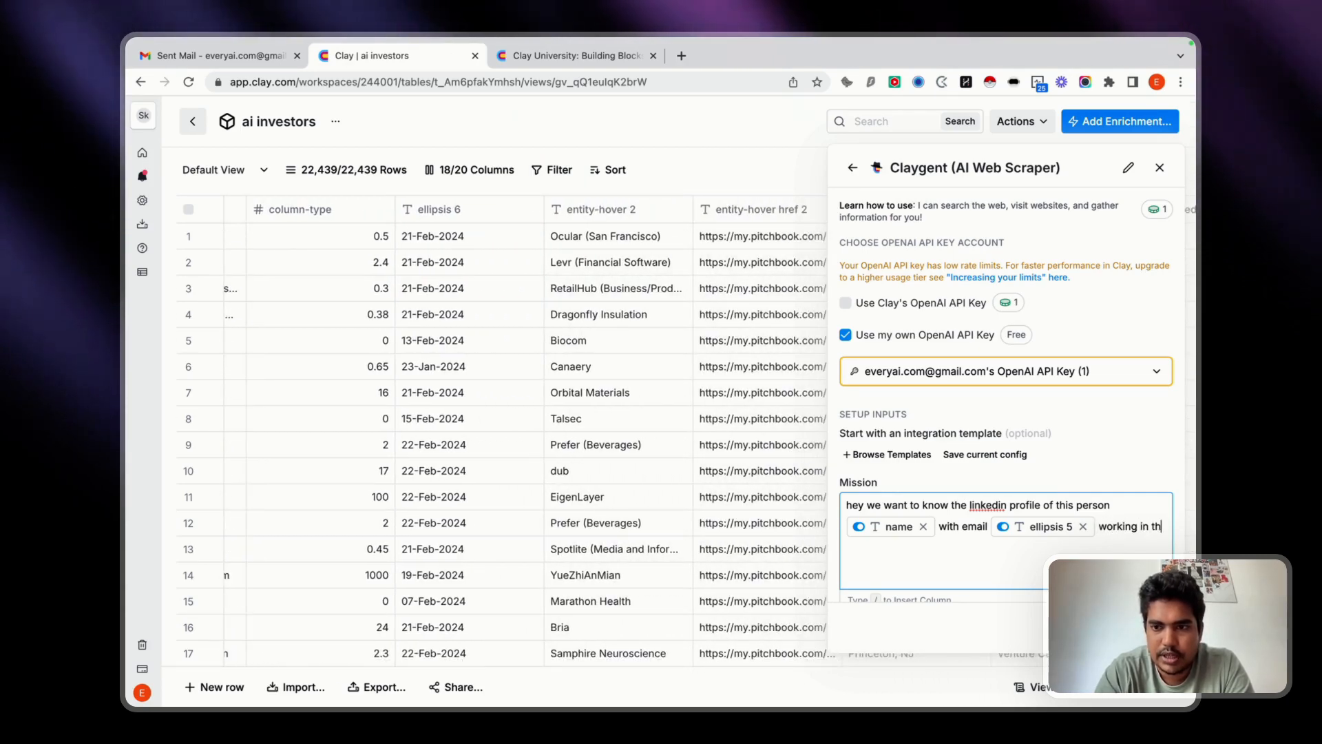
text(is organisation)
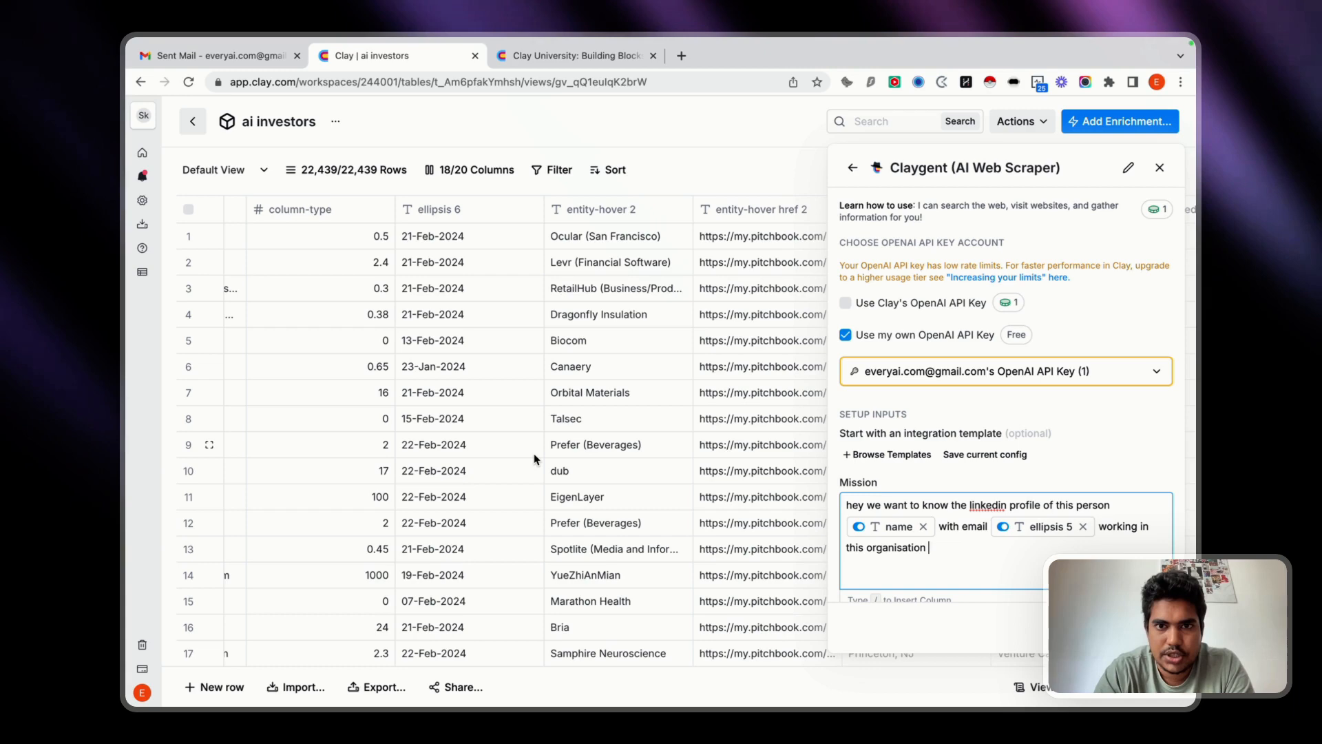
scroll(534, 453, left, 10)
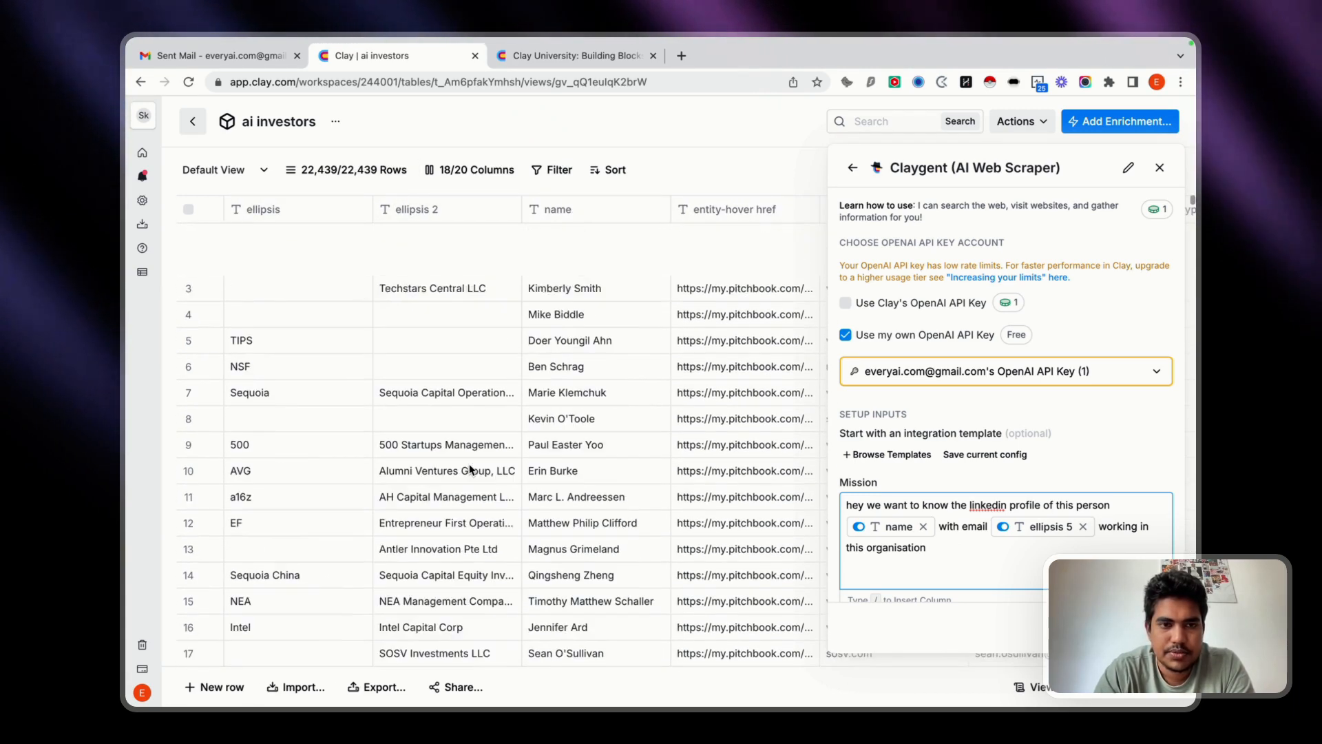
text(/)
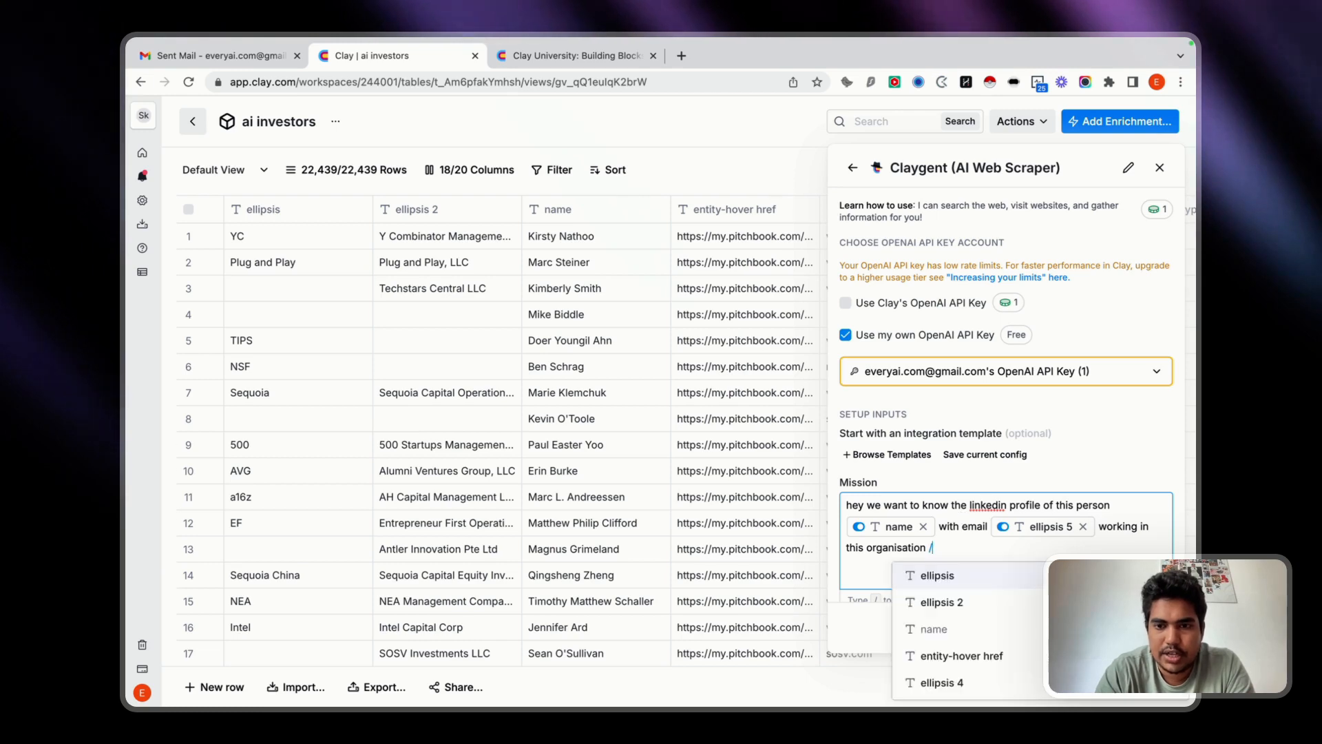
click(941, 602)
scroll(510, 469, right, 2)
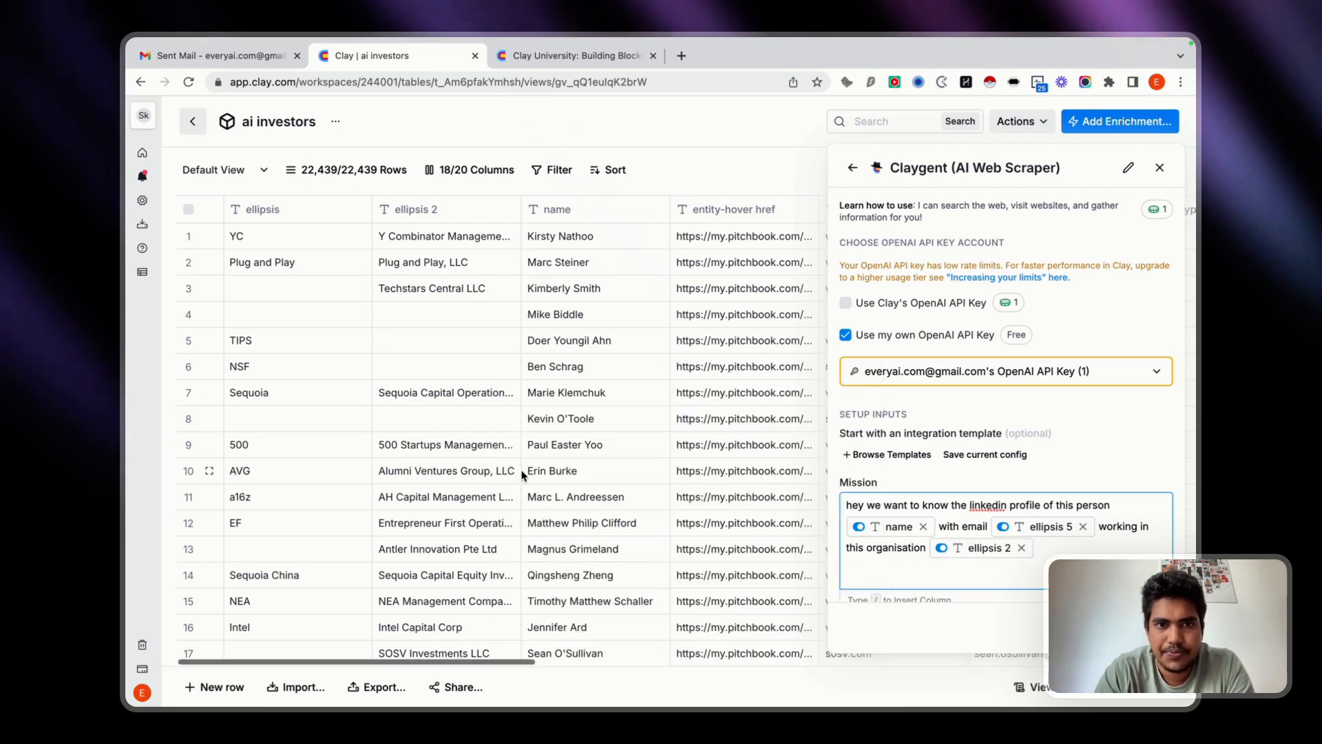
scroll(465, 241, right, 4)
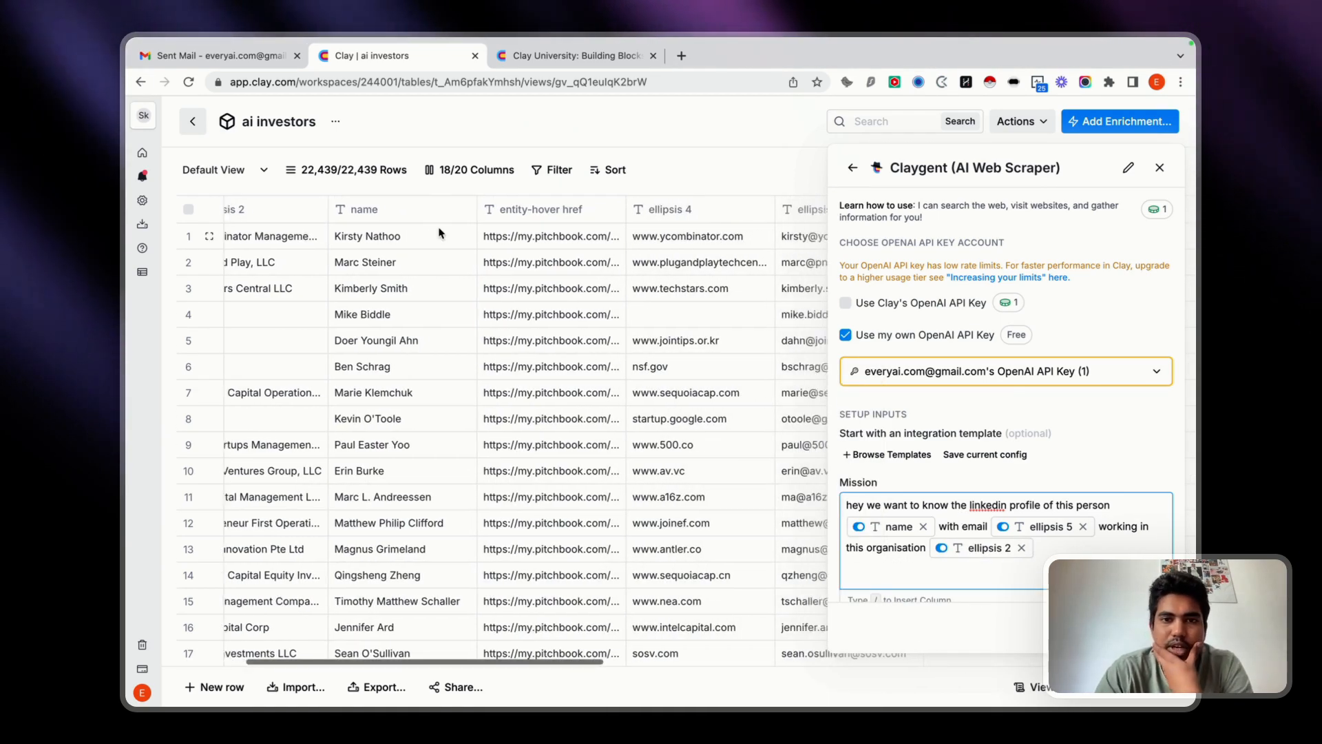
Extend the mission with "and the website is" and insert the ellipsis 4 column holding the firm websites.
text(and the website is)
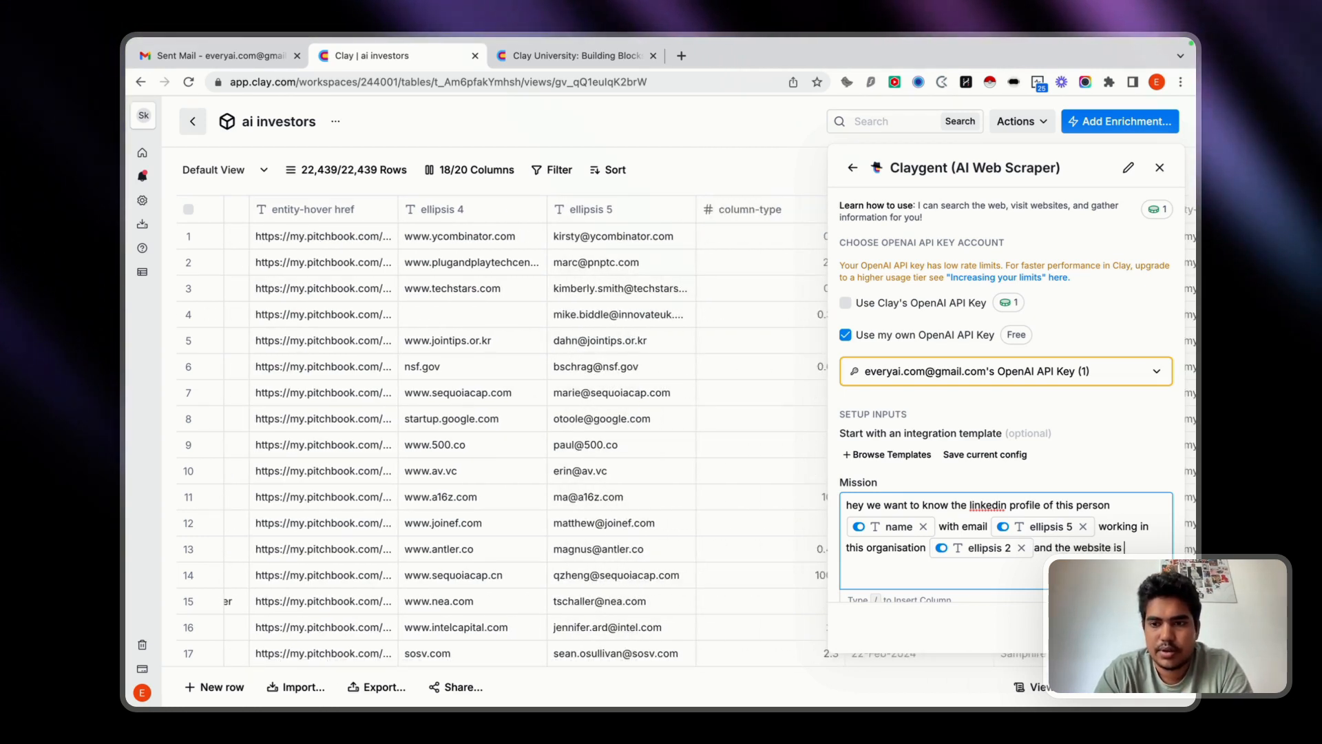
text( /)
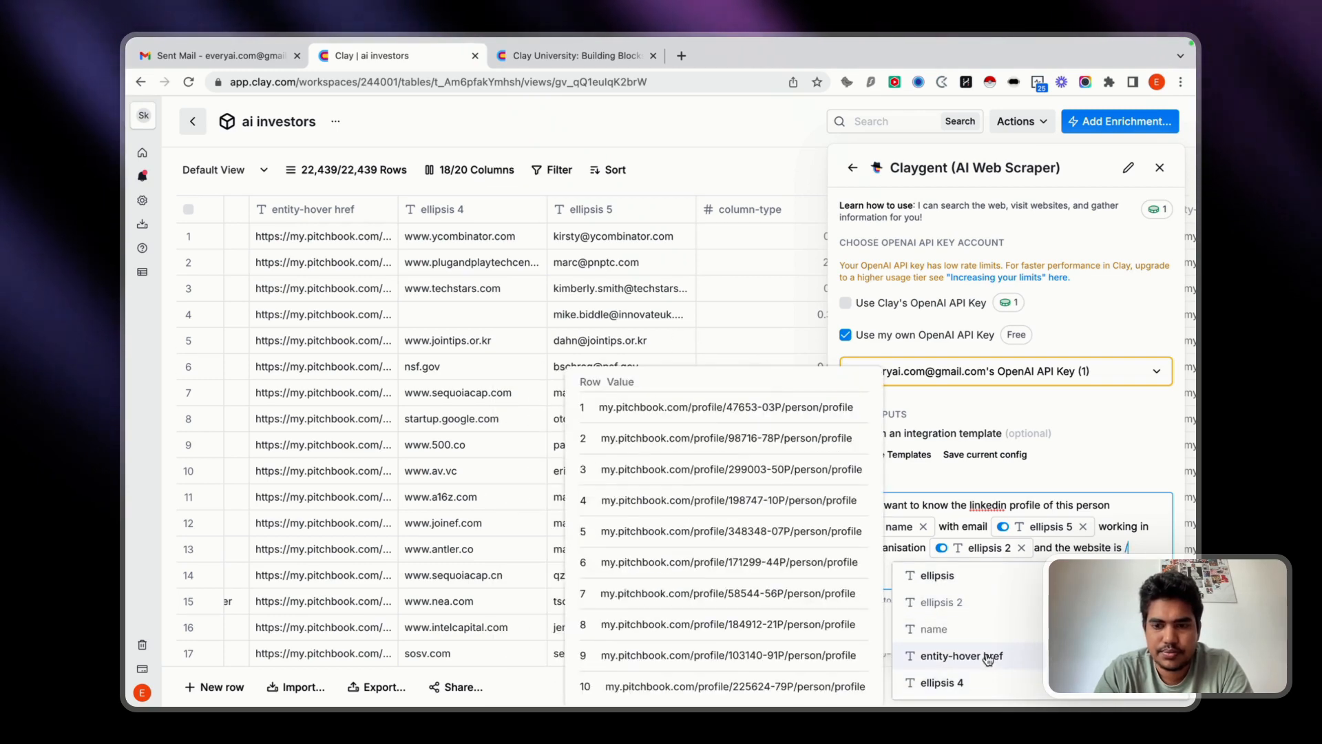
text(ell)
scroll(961, 676, down, 1)
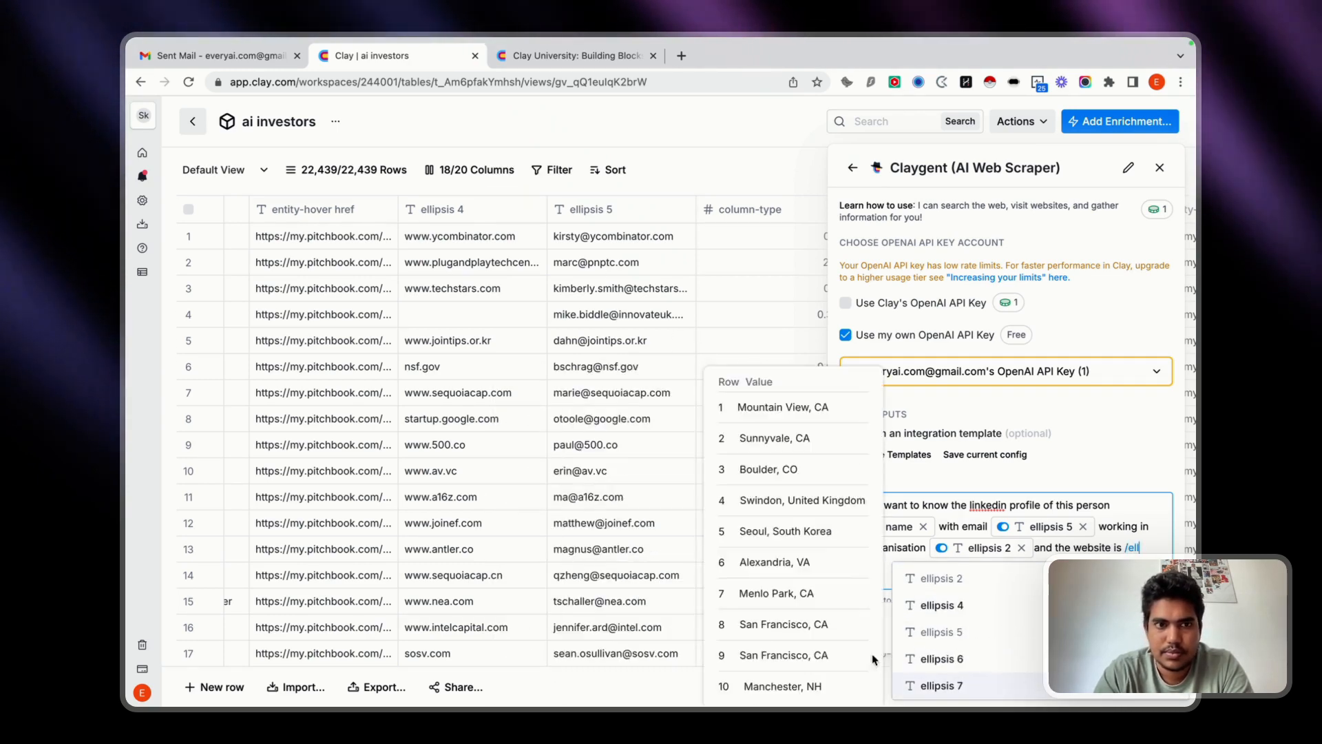
click(938, 606)
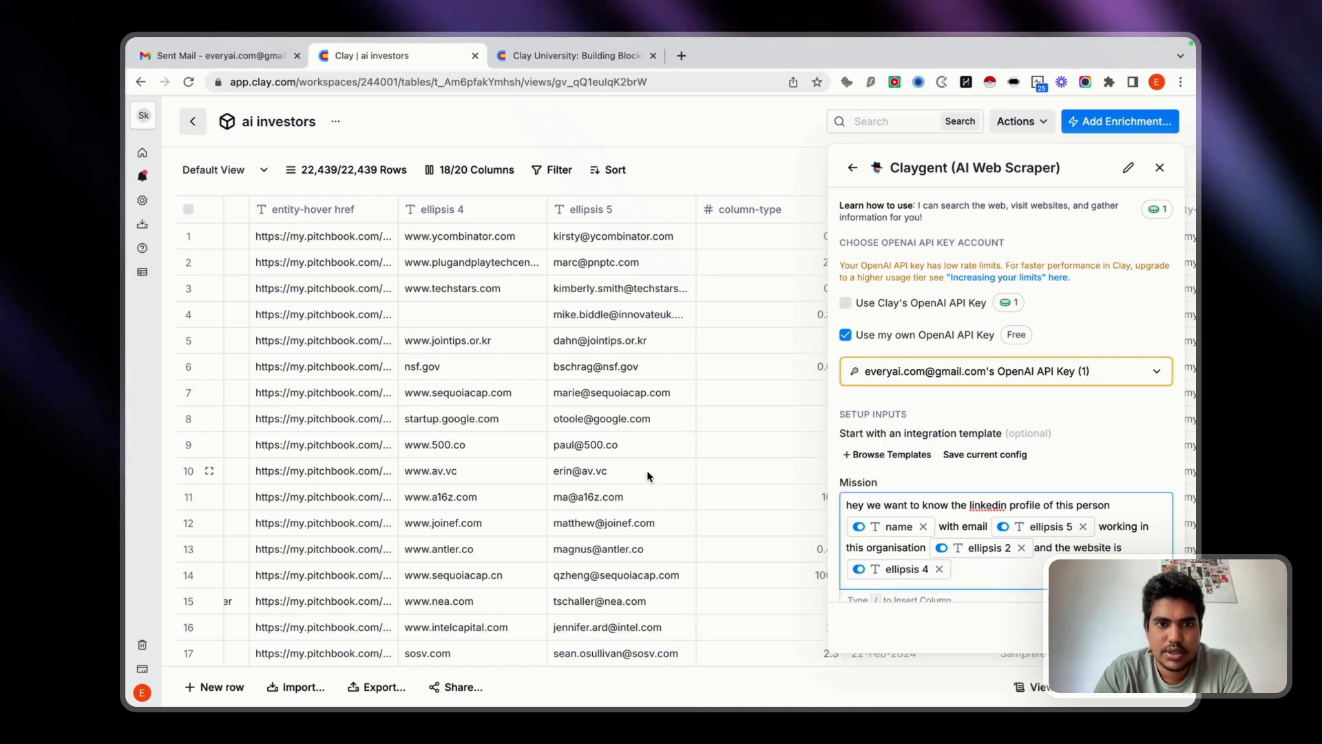
Look through the remaining investor table columns for further details that could help identify each person.
scroll(538, 365, right, 10)
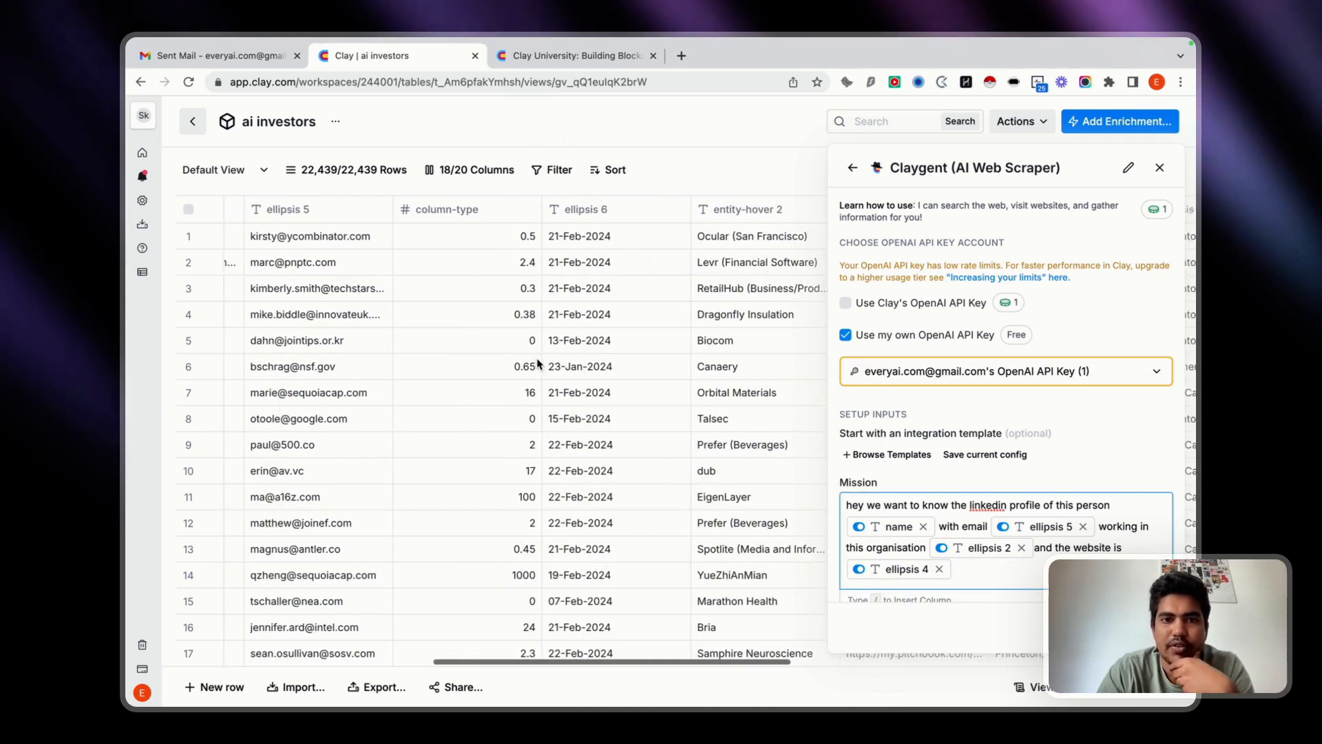
scroll(538, 365, right, 5)
scroll(538, 365, left, 4)
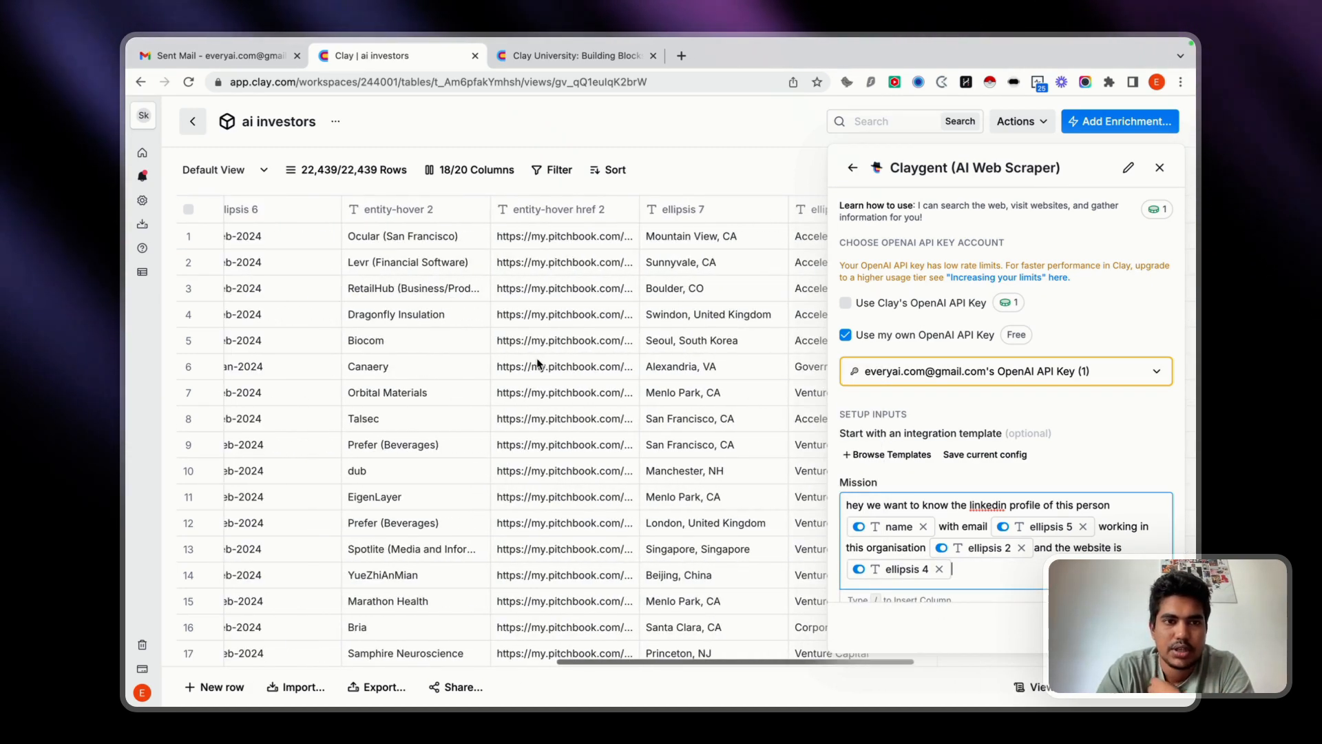
scroll(427, 321, down, 2)
scroll(427, 320, up, 1)
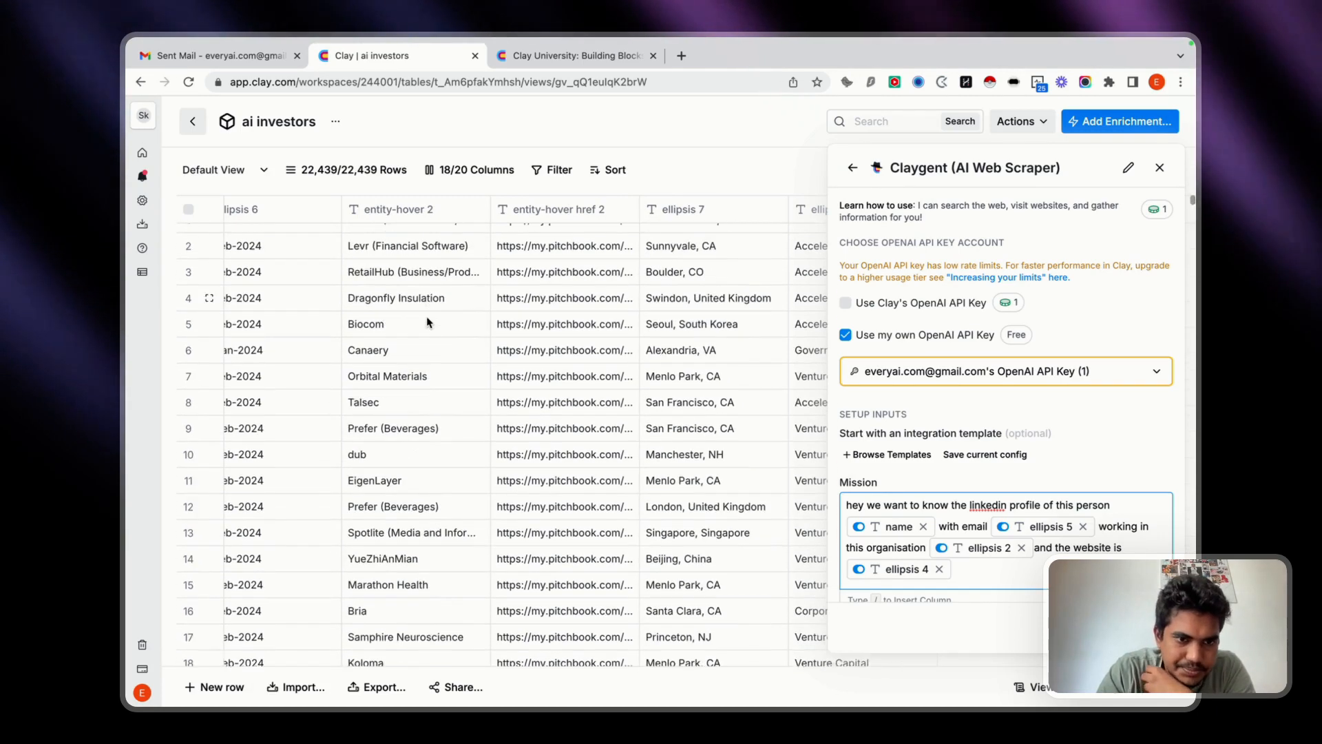
scroll(427, 320, down, 4)
scroll(427, 318, down, 10)
scroll(427, 317, up, 12)
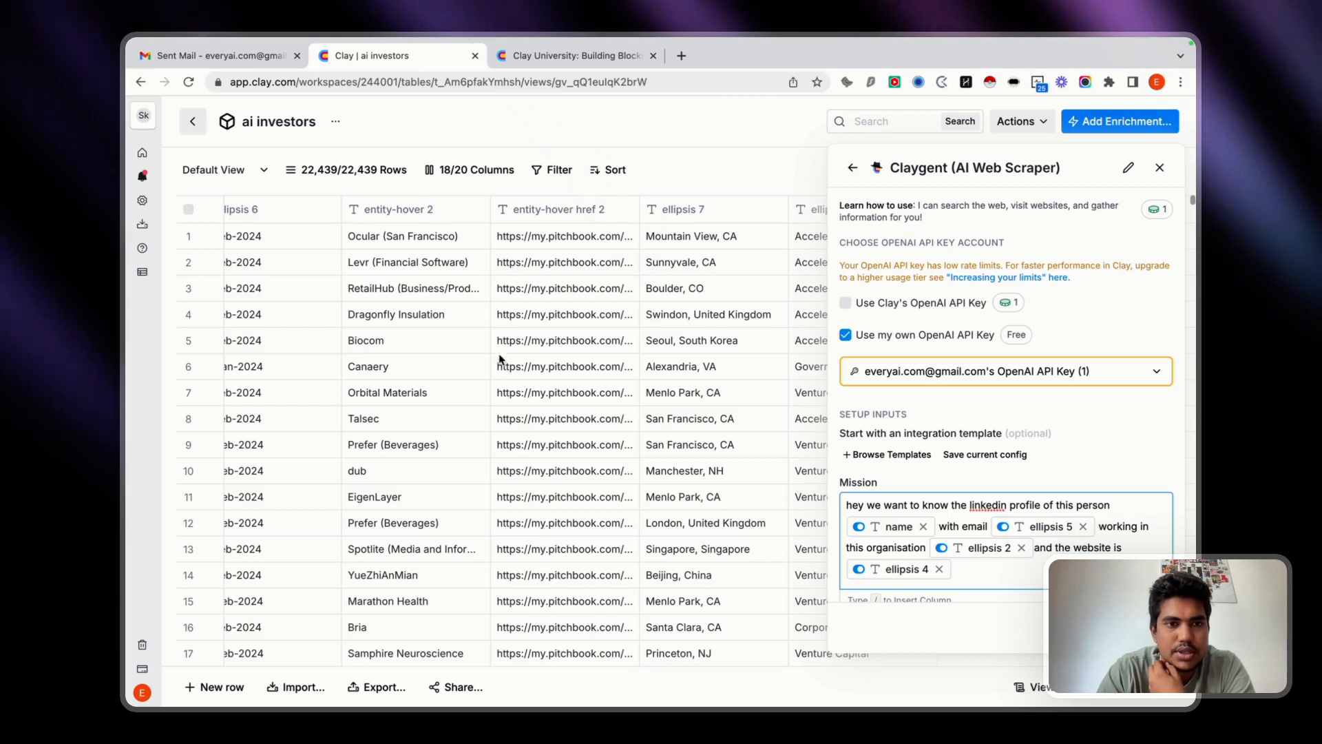
scroll(482, 351, down, 8)
scroll(434, 327, up, 10)
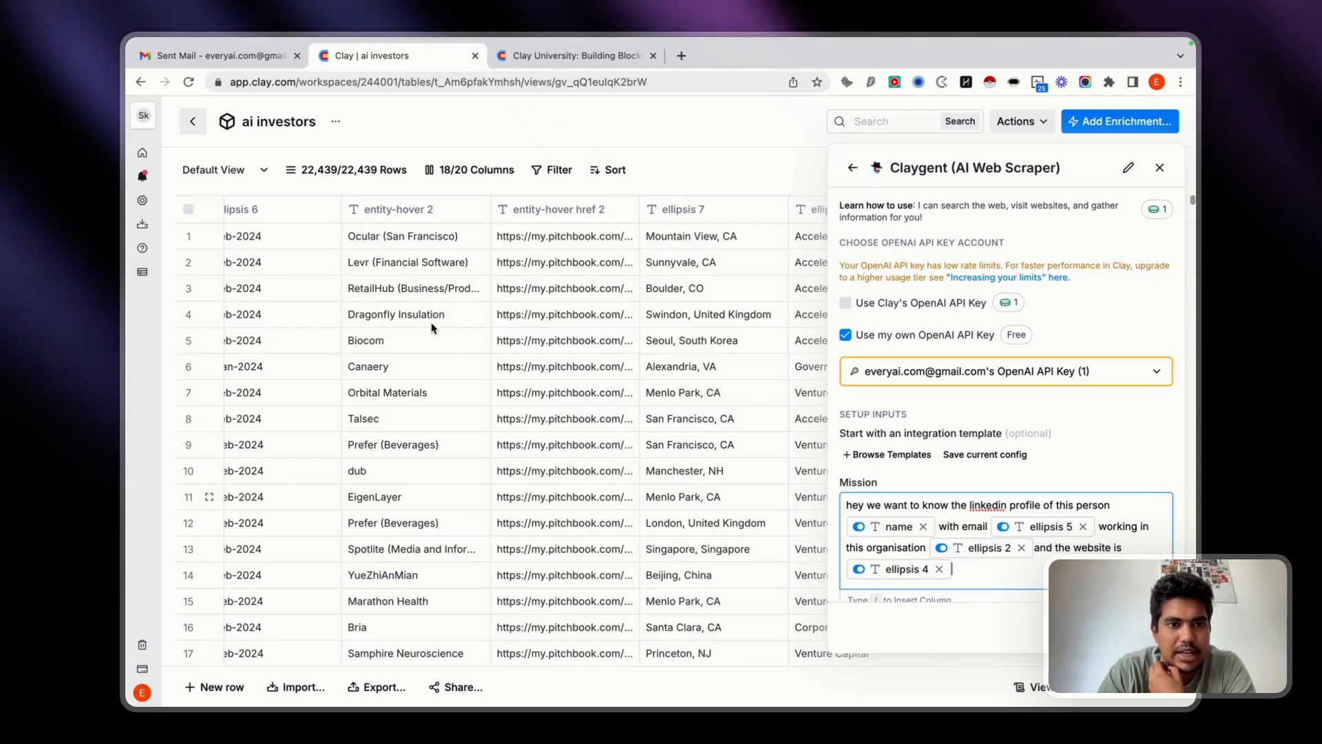
scroll(682, 544, right, 10)
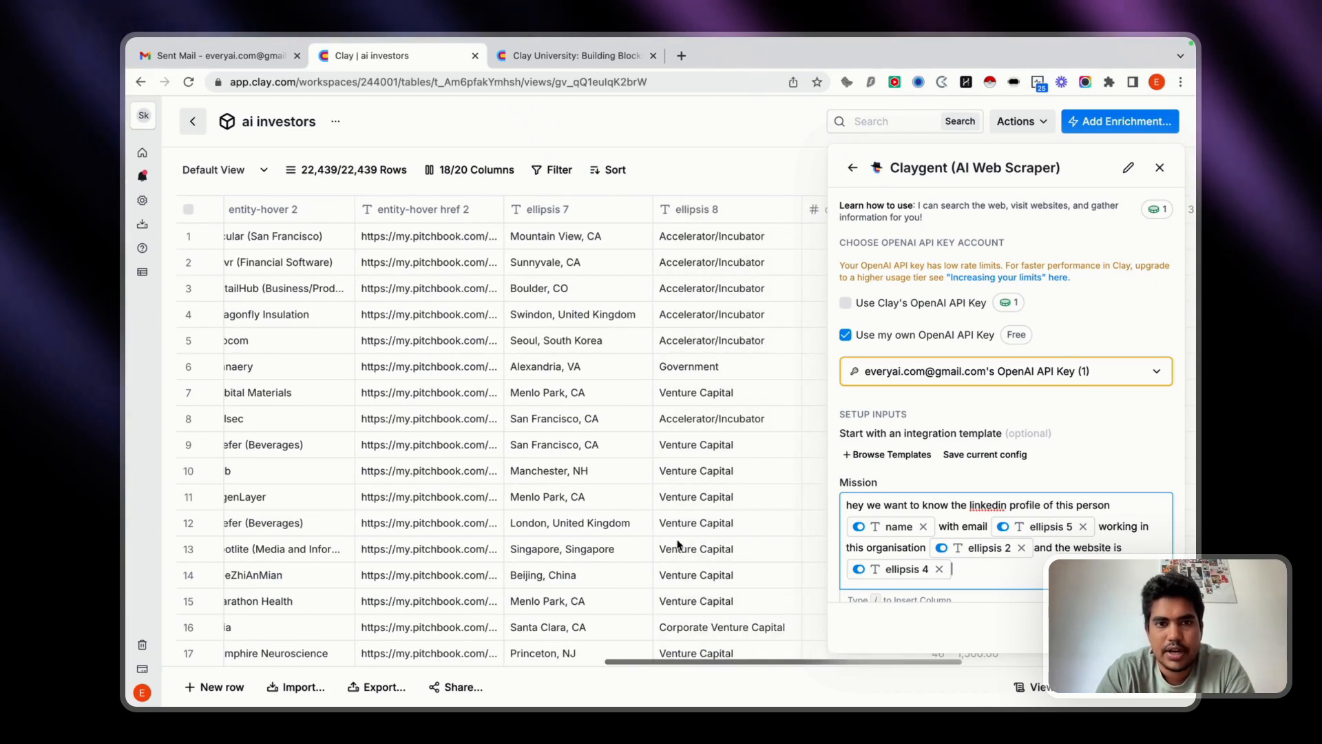
scroll(447, 393, right, 5)
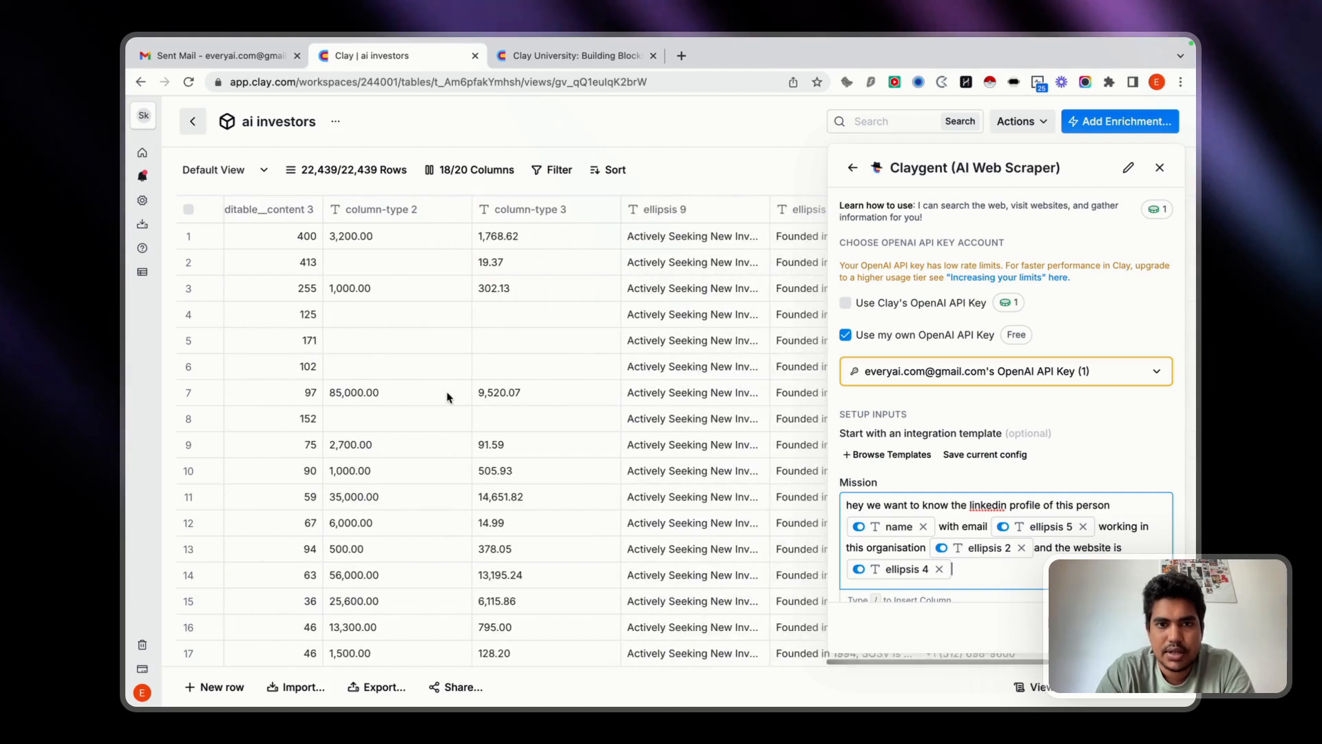
scroll(447, 396, left, 3)
scroll(448, 396, right, 3)
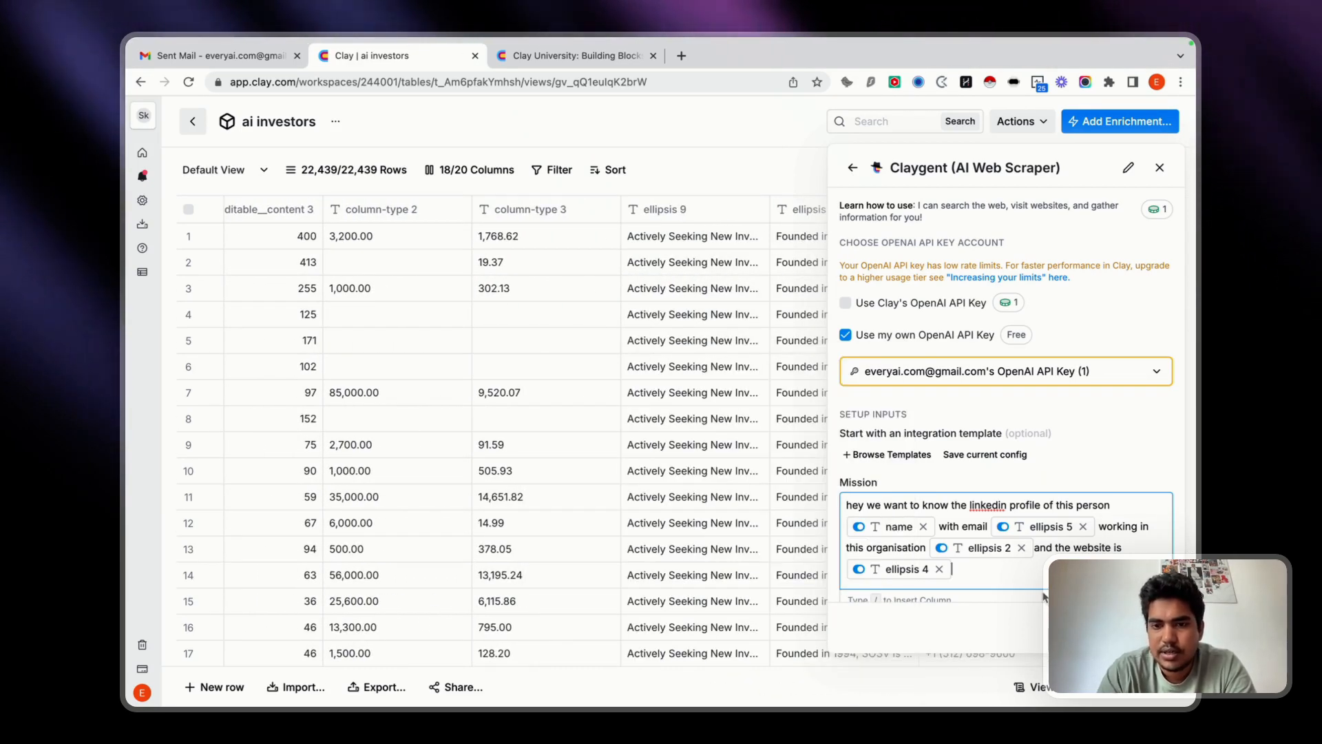
Below the column references, add the mission instruction "Go to linkedin and search their name and organisation".
scroll(1026, 551, down, 1)
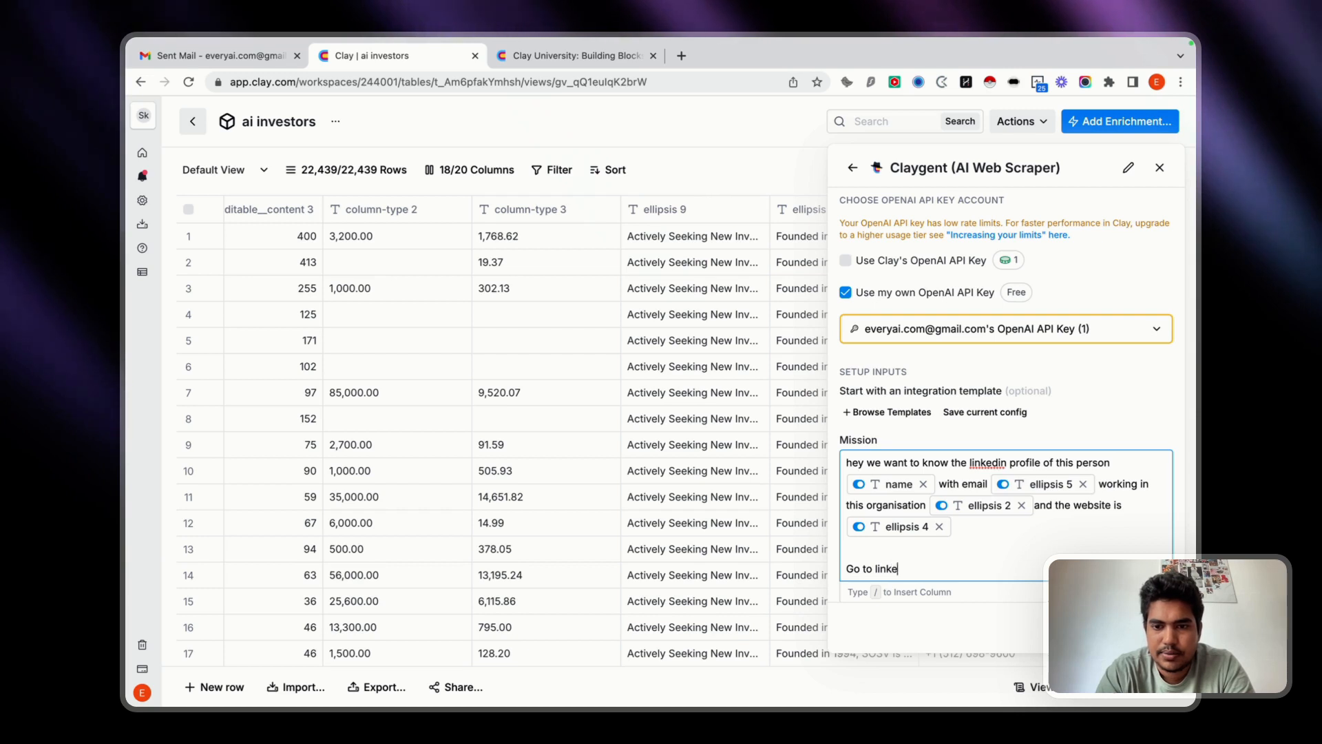
text(din and s)
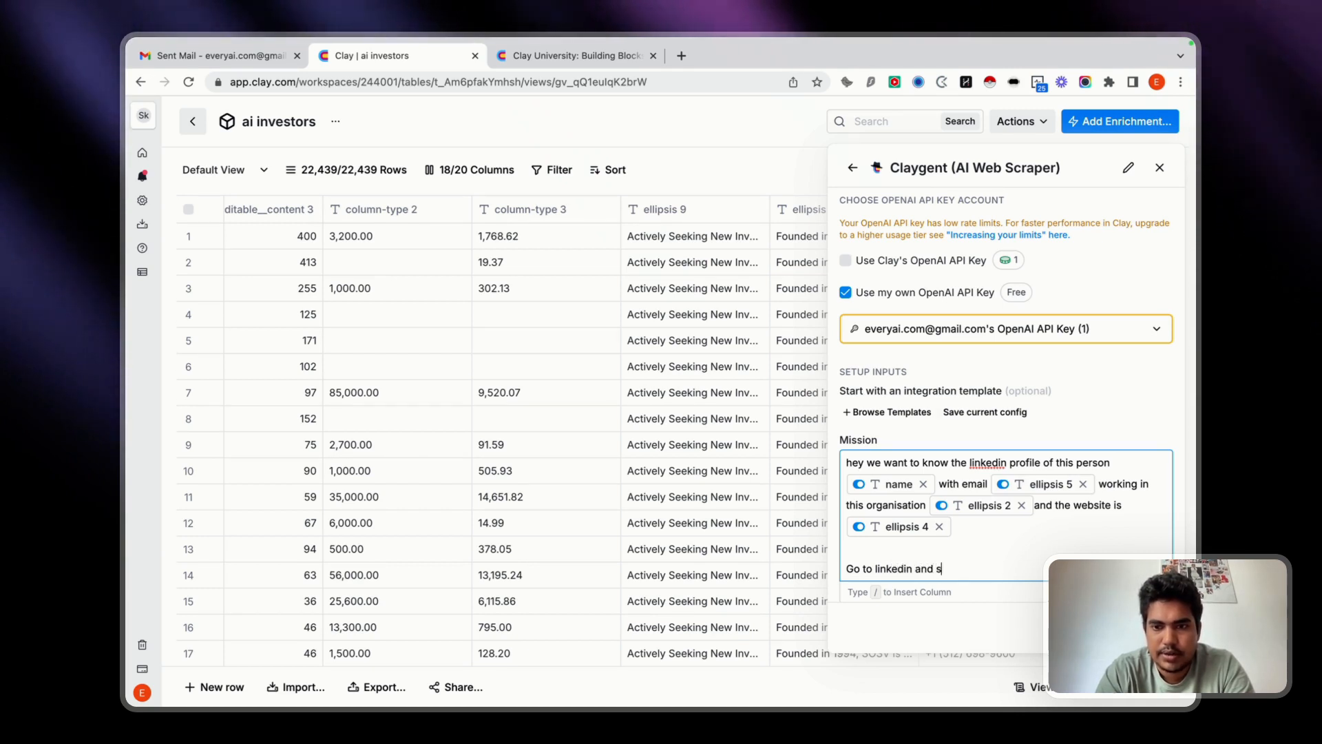
text(earch their name and )
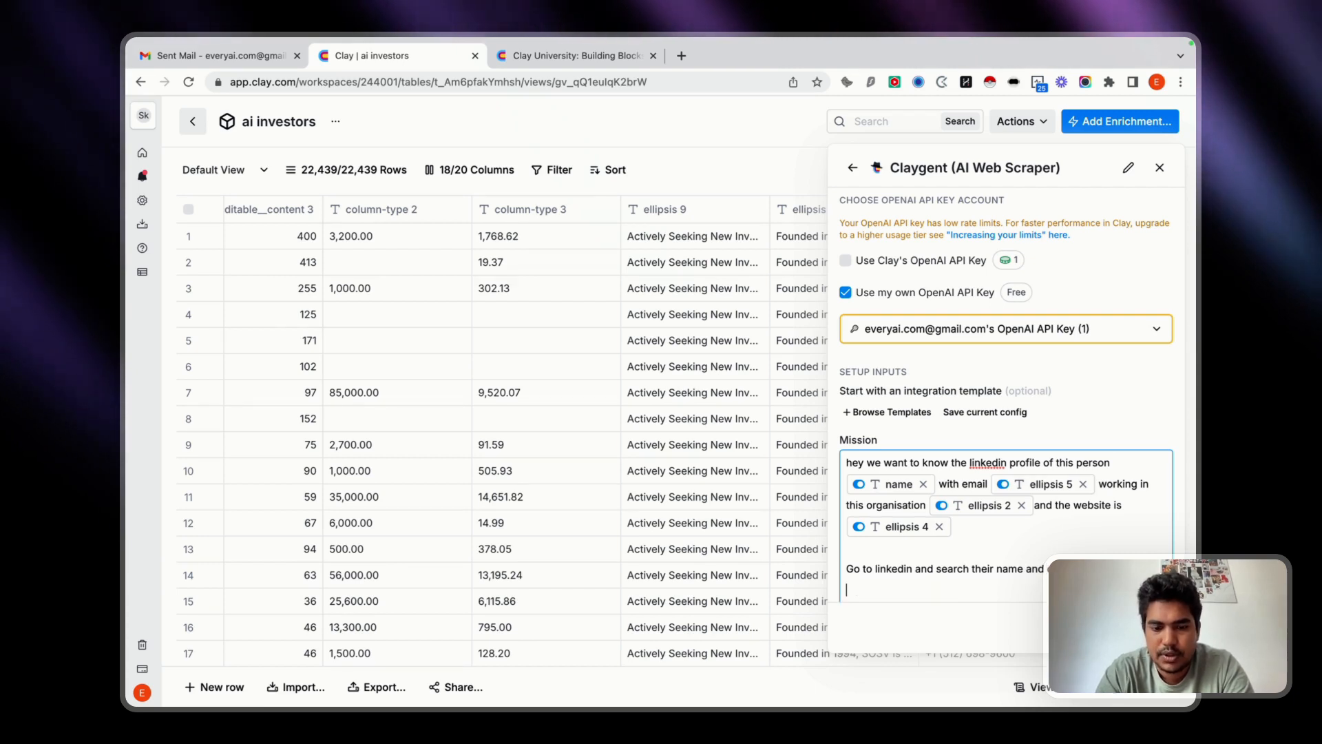
text(veri)
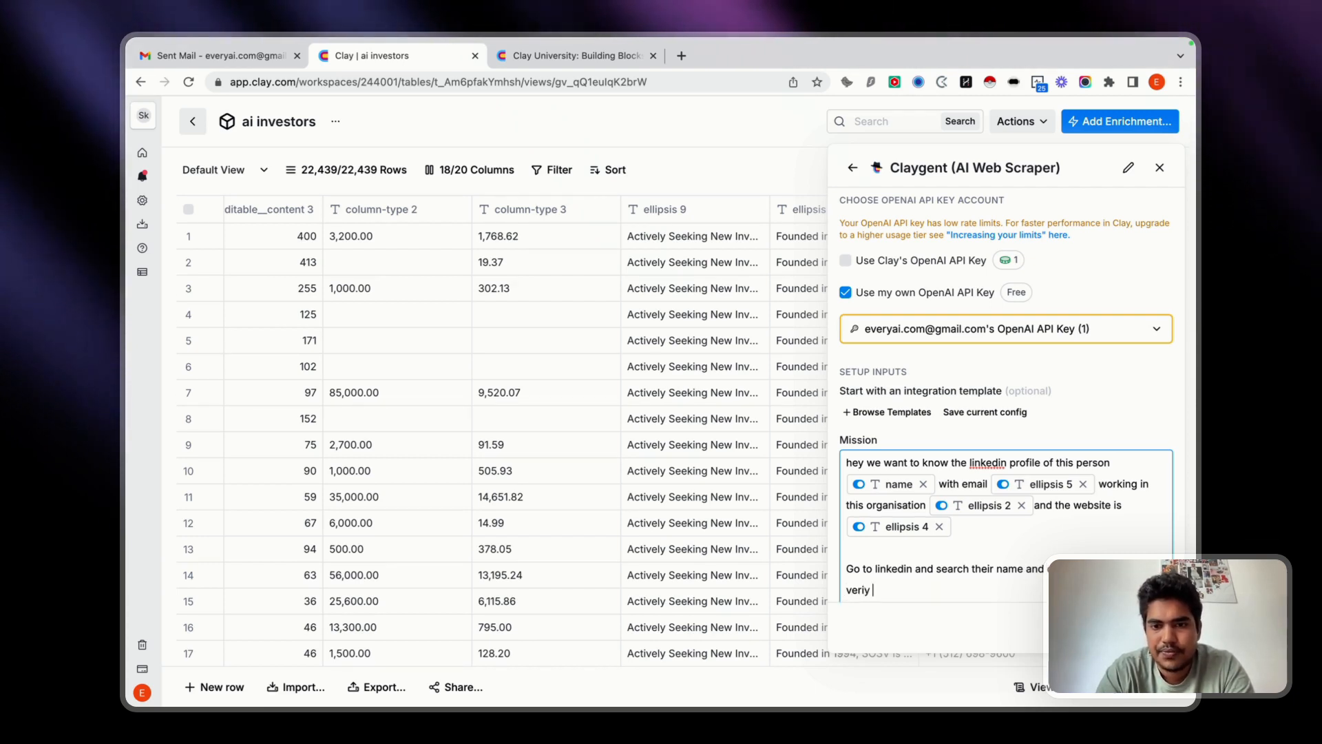
text(fy their linkeidn)
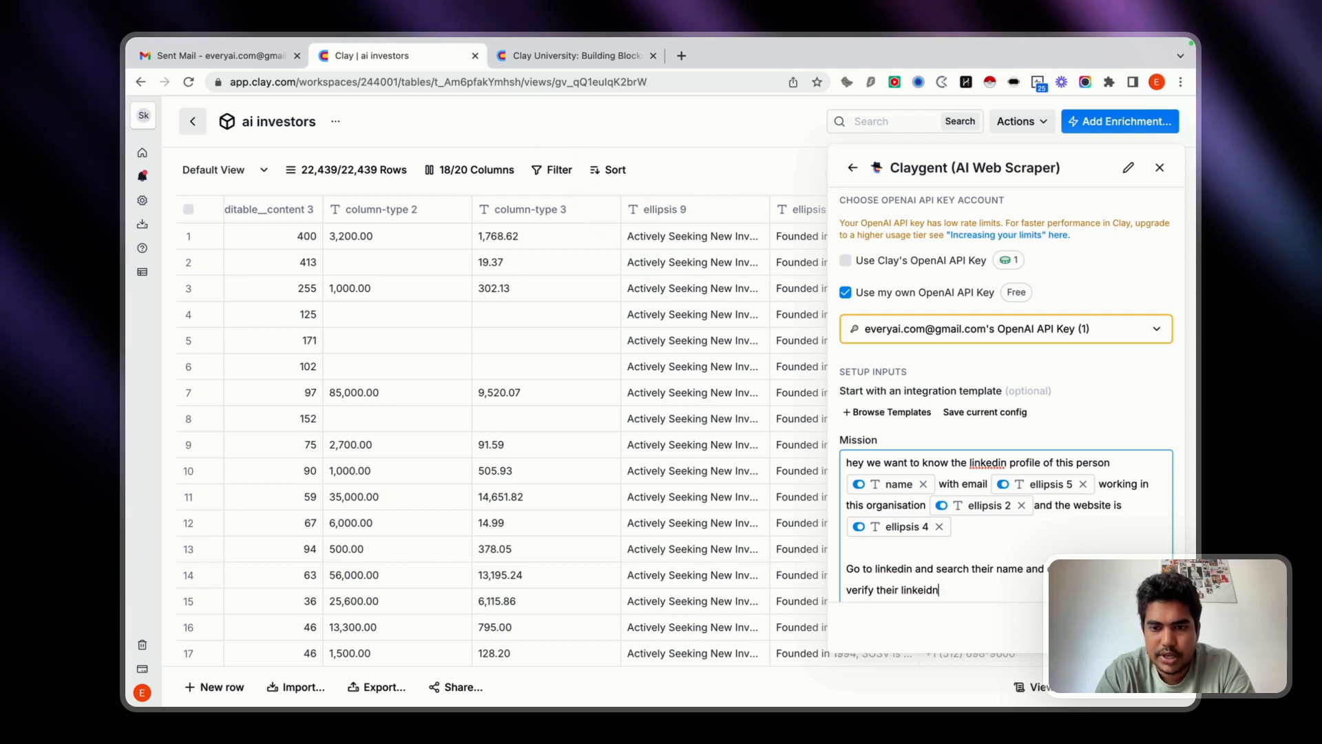
Add the mission line "verify their linkedin profile twice and return it".
key(BackSpace)
key(BackSpace)
key(BackSpace)
text(din)
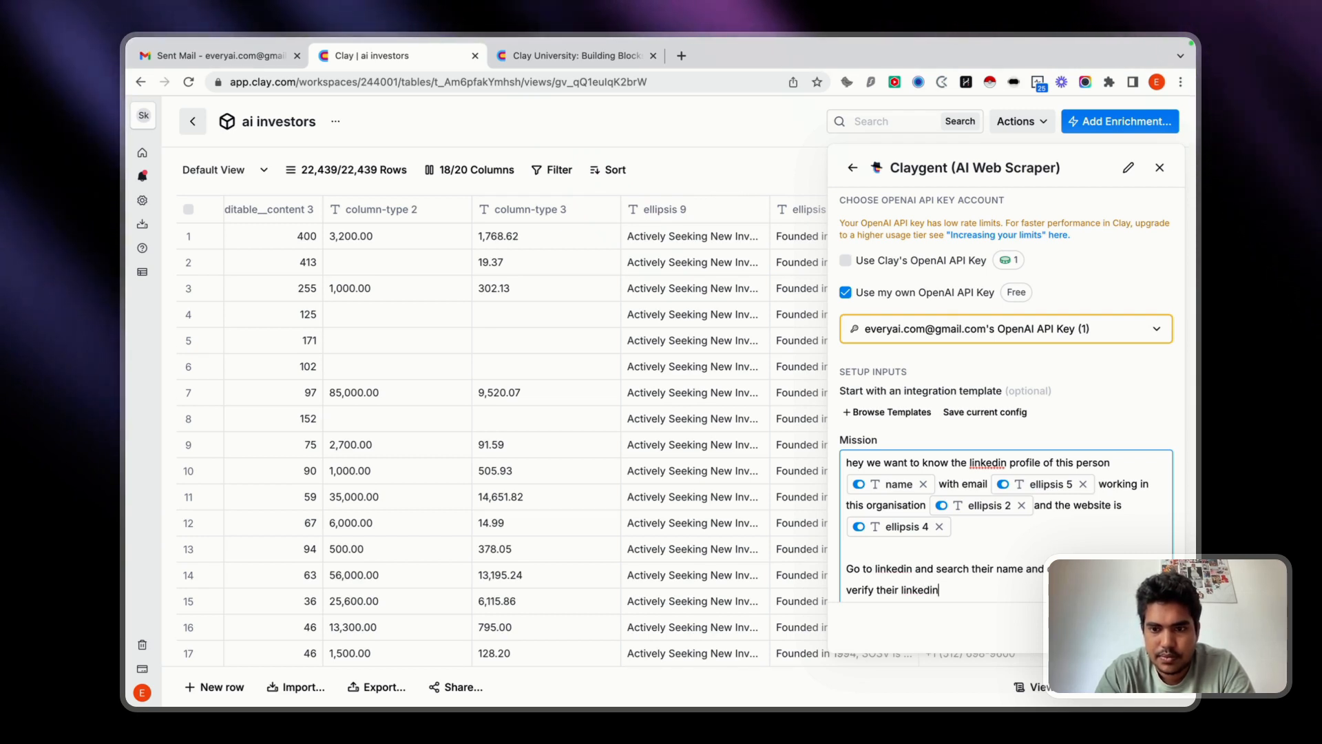
text( profile twice and retur)
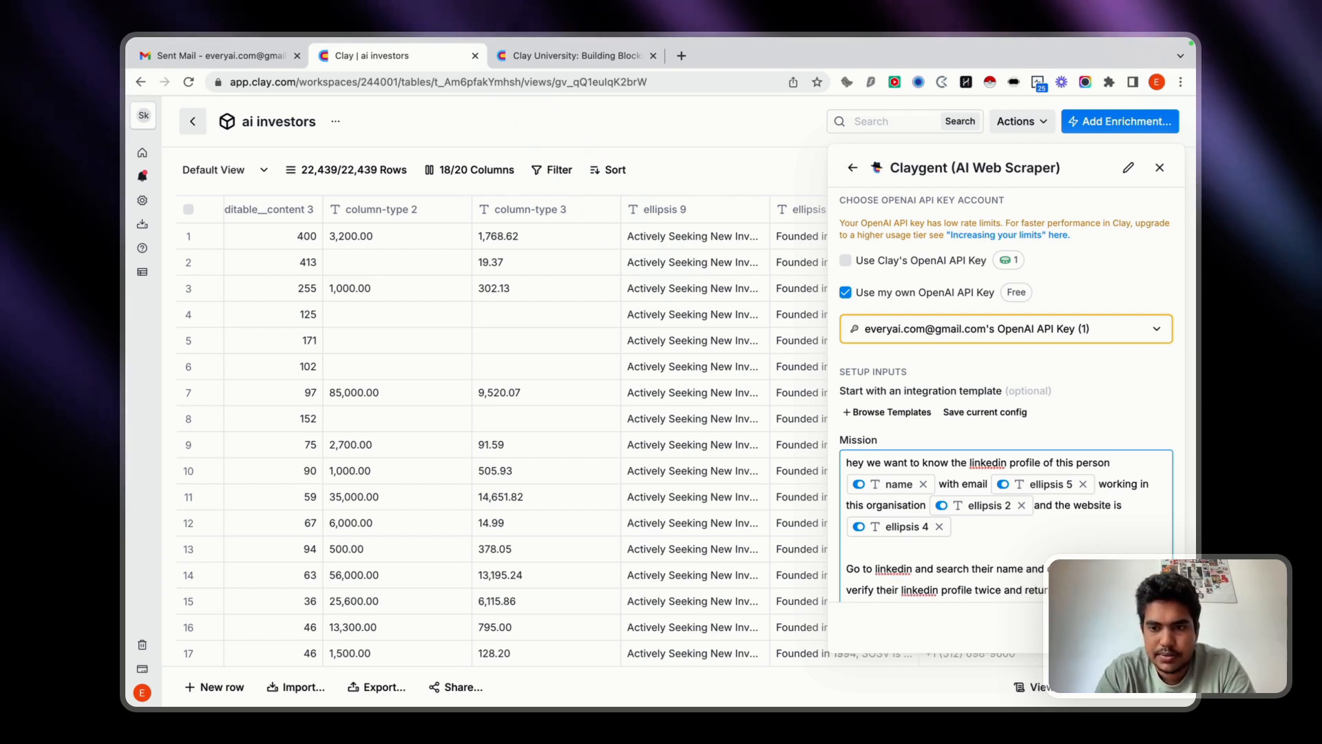
Add the mission condition "only return the linkedin profile if you are 95% sure" on a new line.
scroll(1006, 413, down, 1)
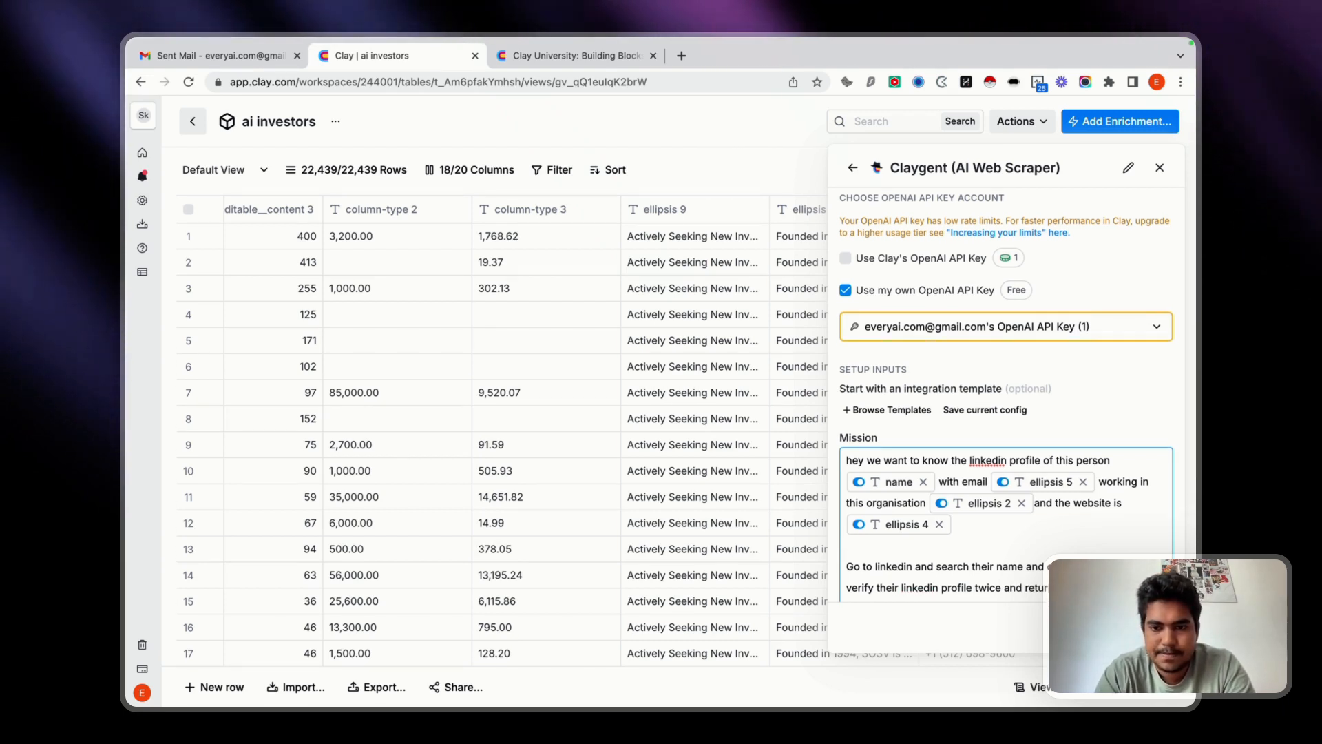
key(Return)
text(only re)
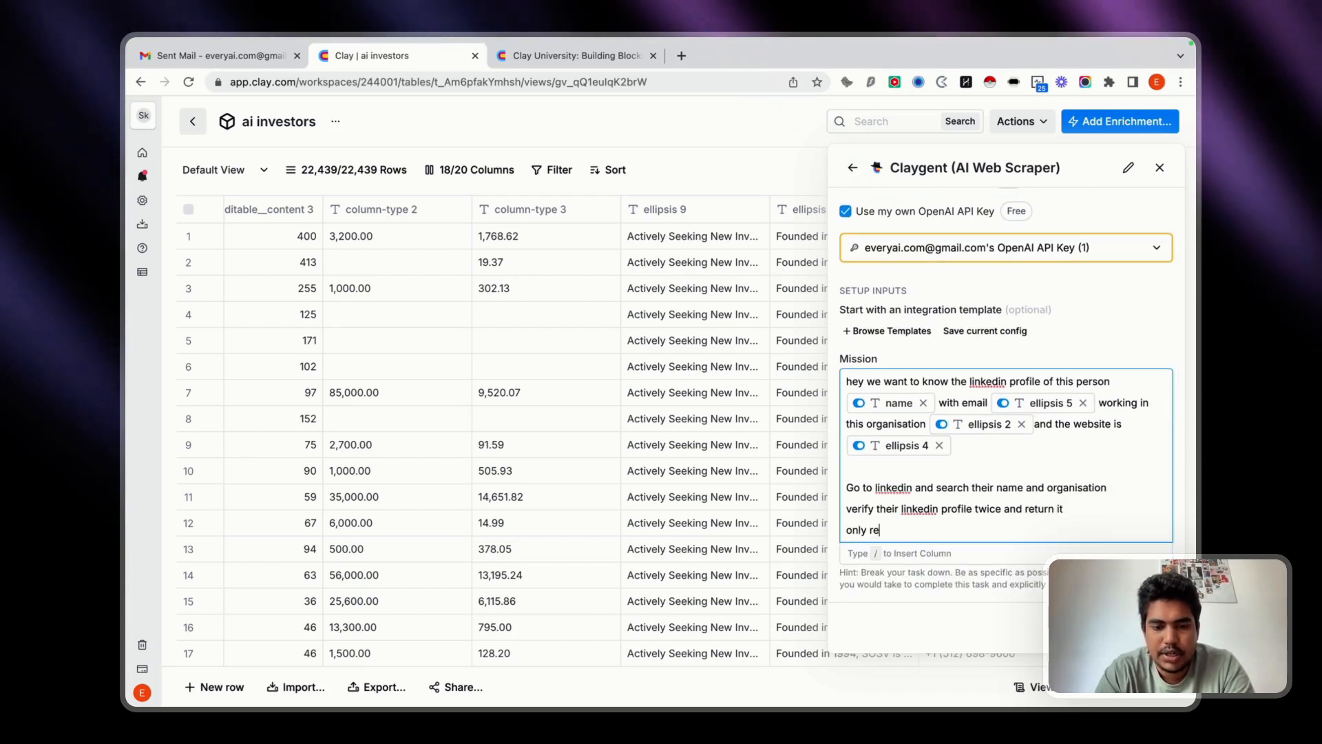
text(tu)
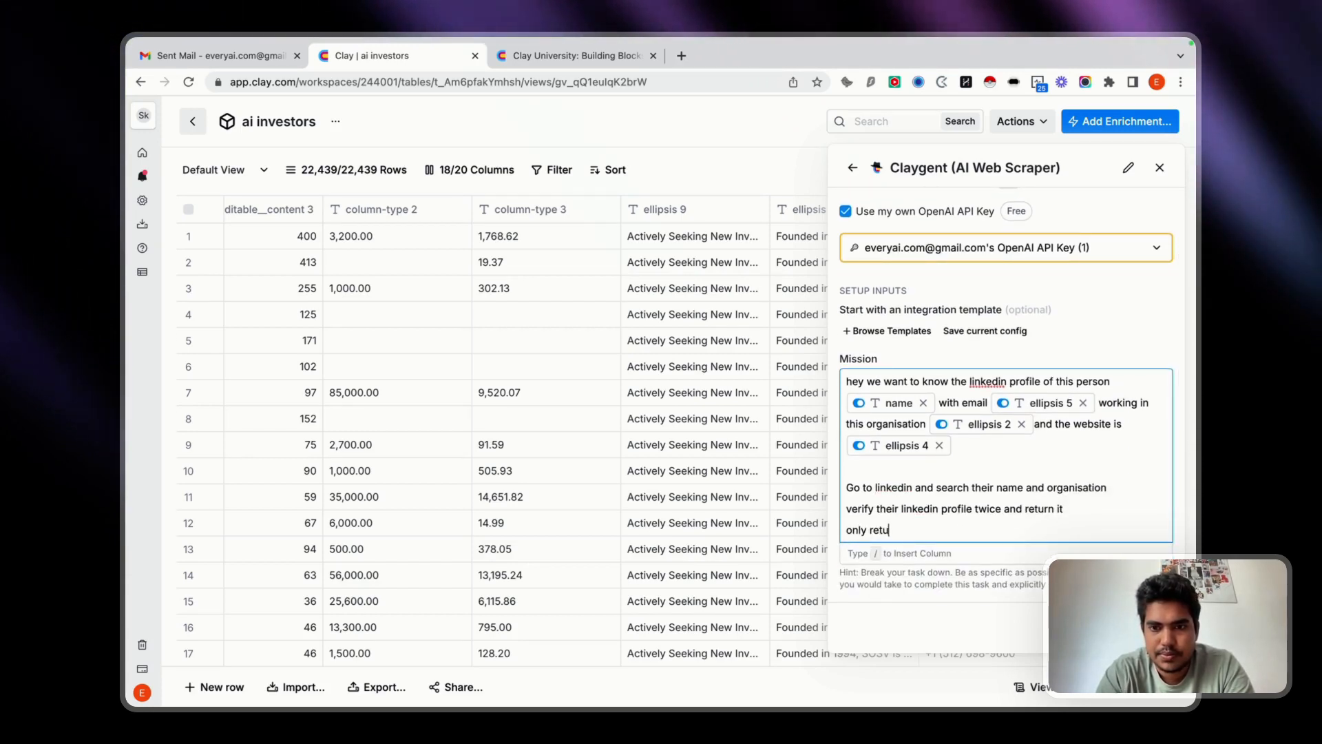
text(rn the )
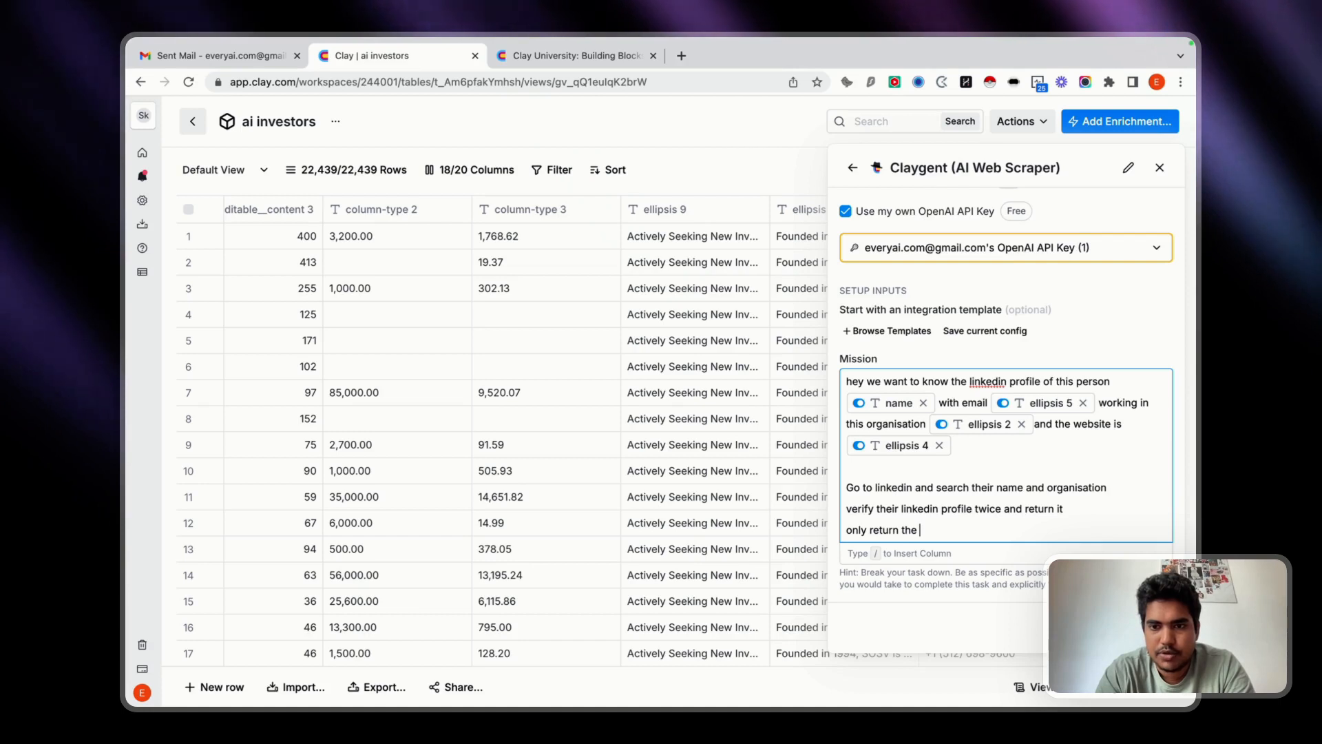
text(linkedin pr)
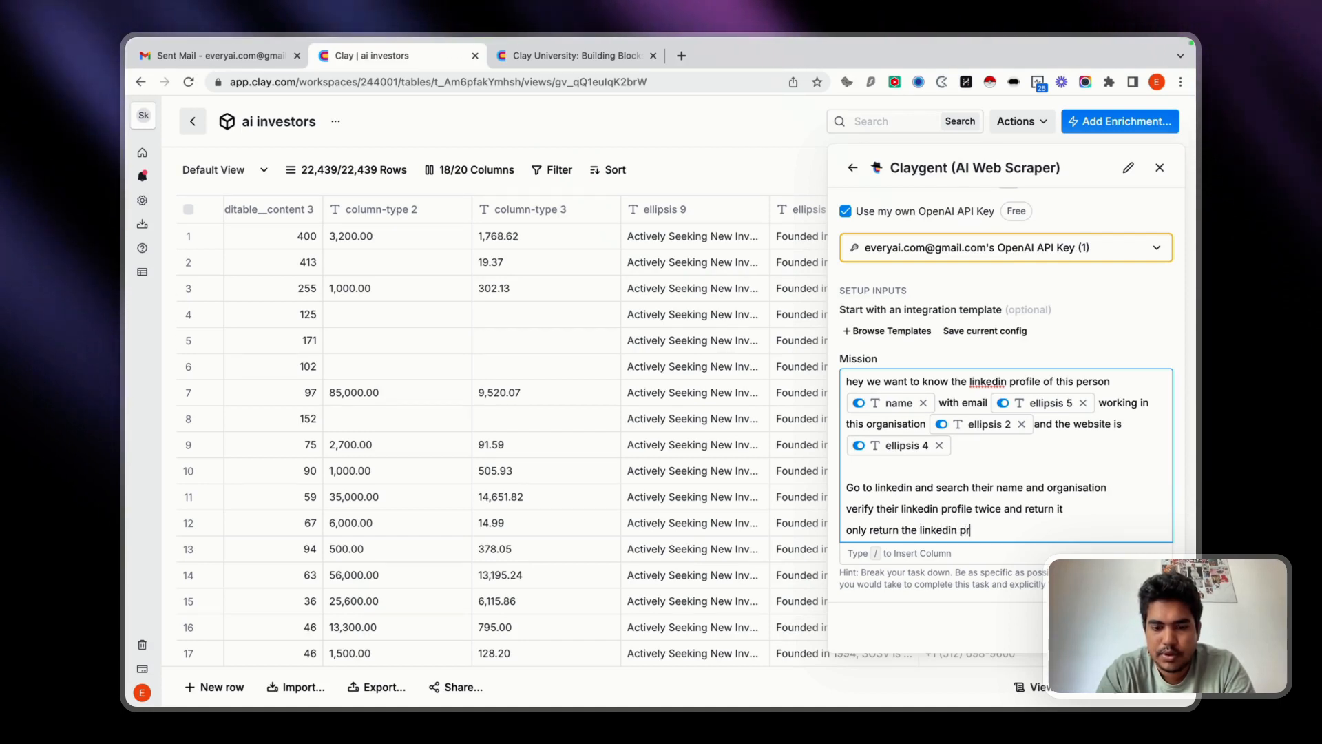
text(ofile if you are)
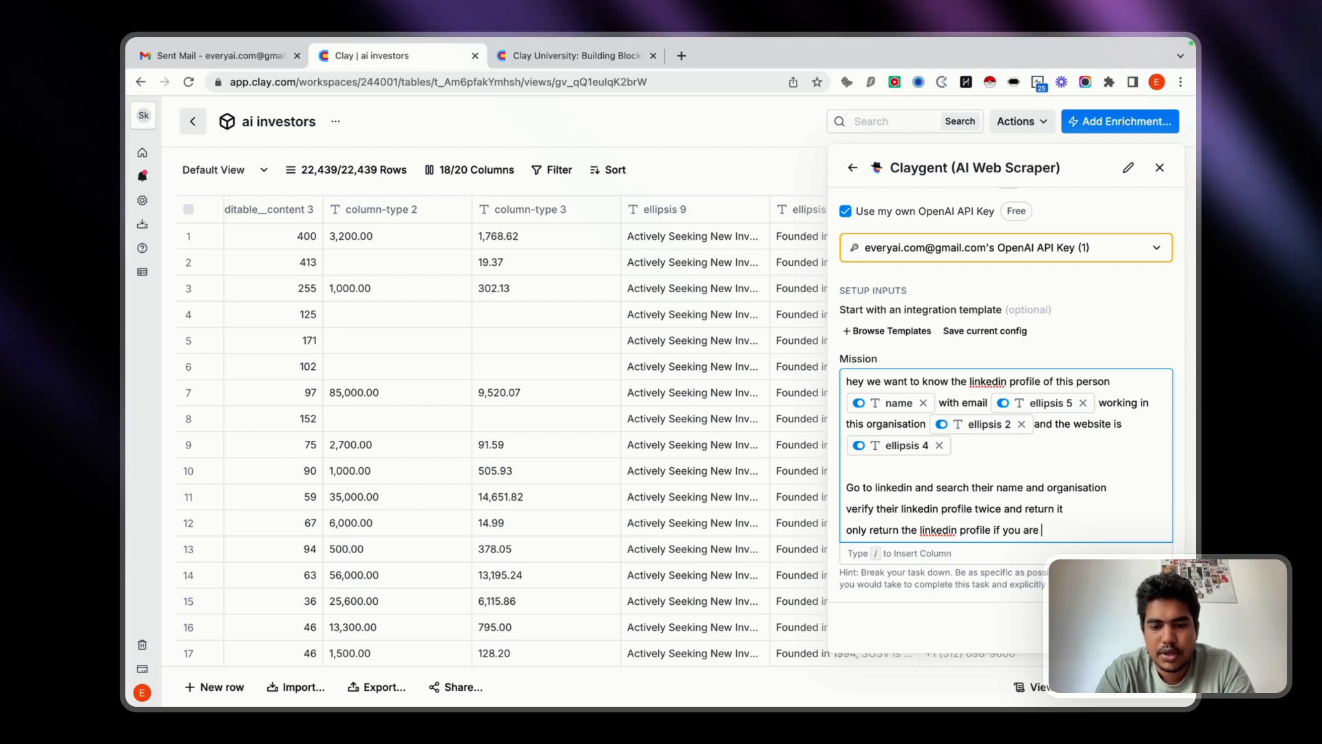
text( 95% du)
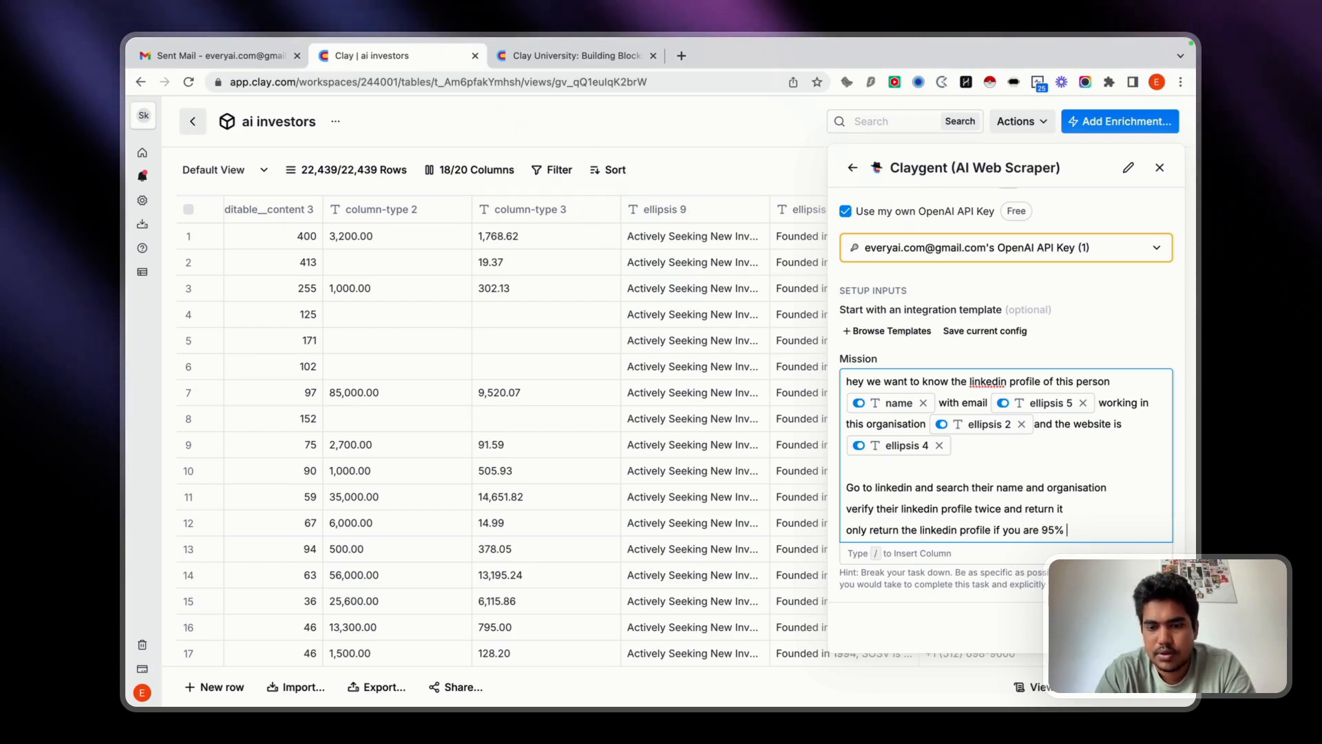
key(BackSpace)
text(du)
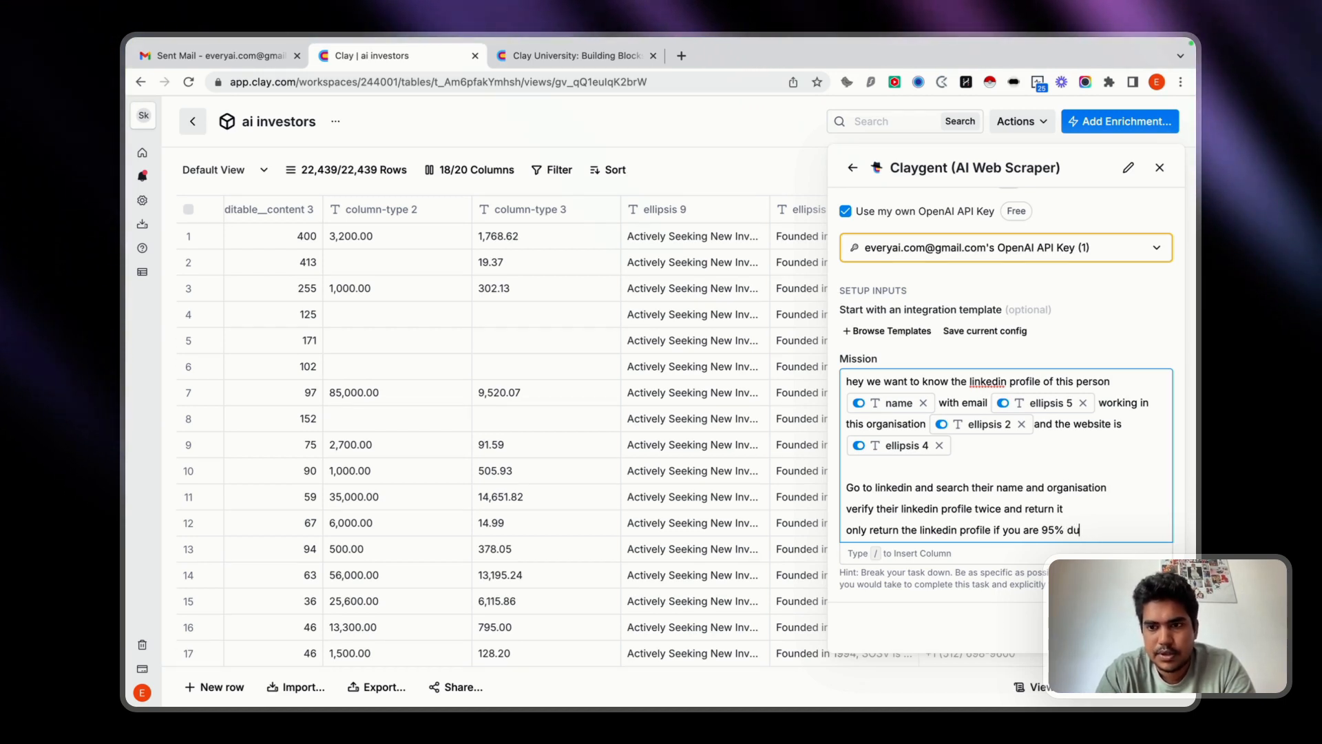
text(trere)
After a blank line, end the mission with the fallback instruction "or else return "purple"".
key(Return)
key(Return)
text(s)
key(BackSpace)
text(or else return)
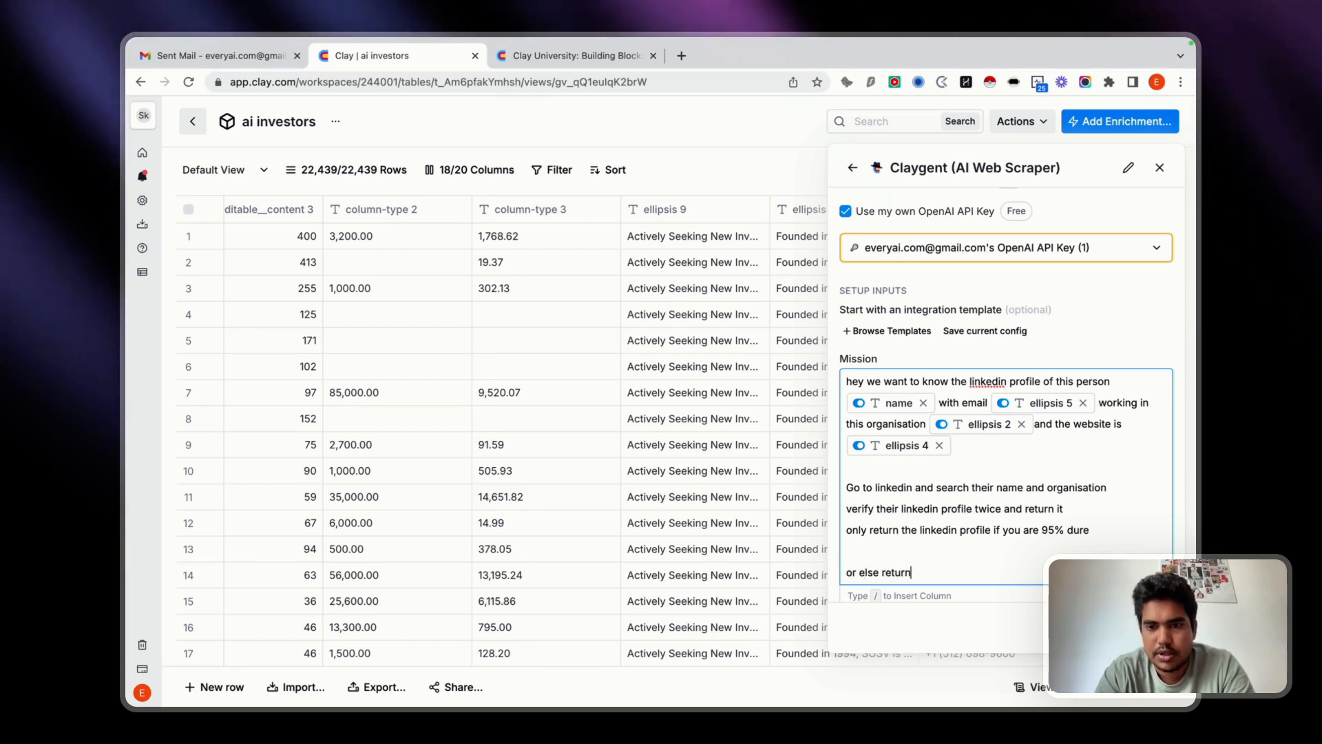
text( "purplr)
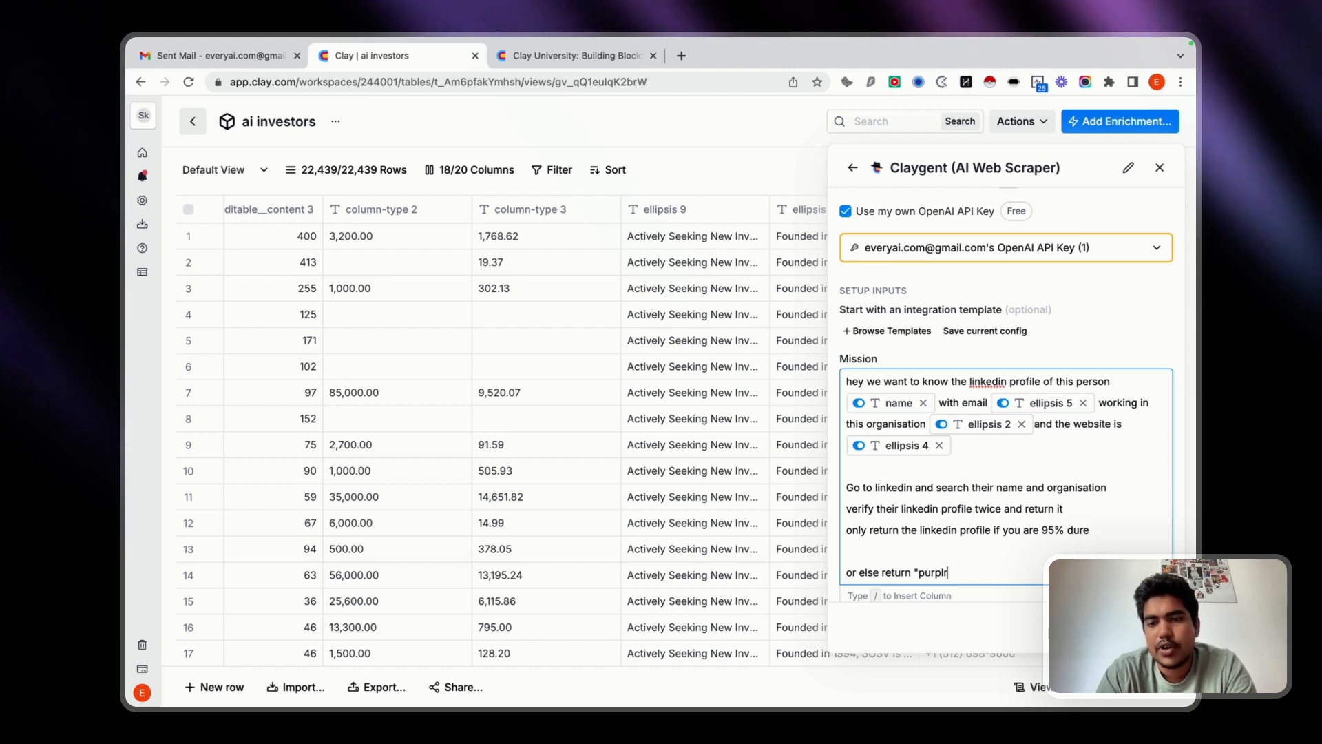
key(BackSpace)
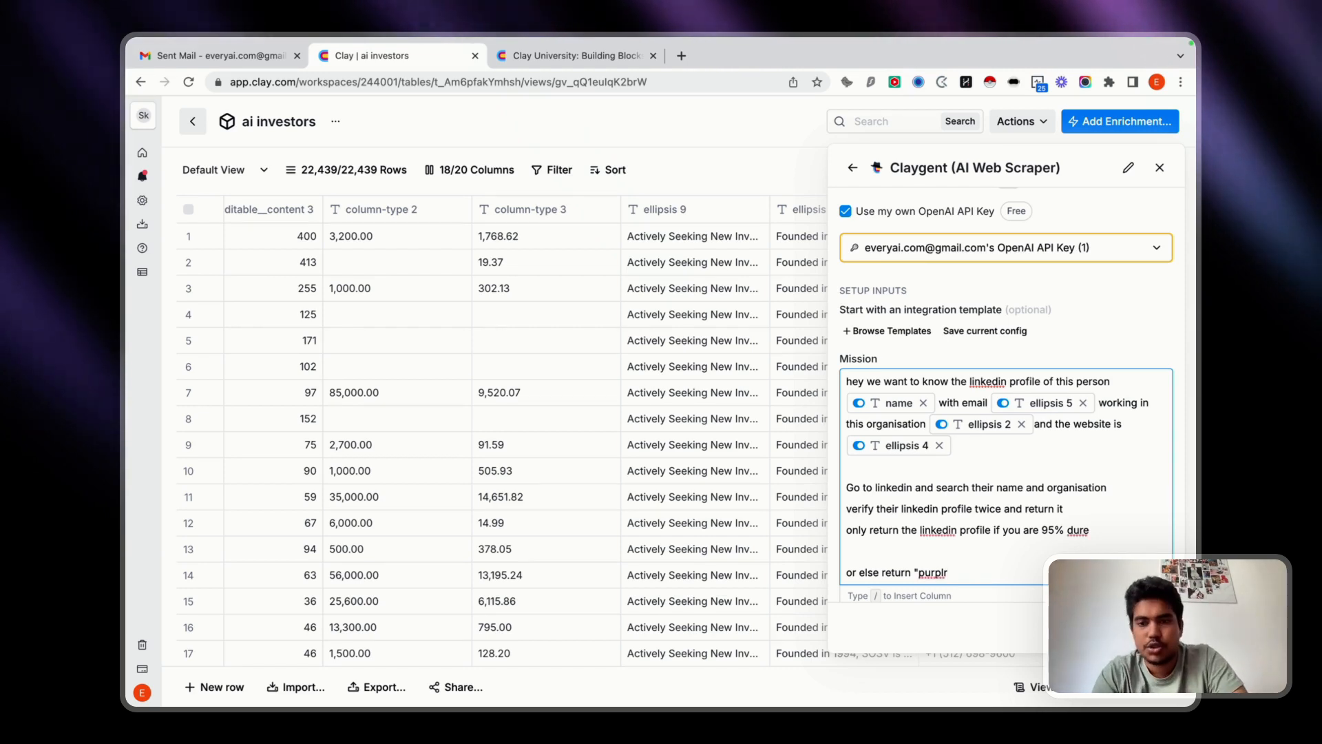
text(e")
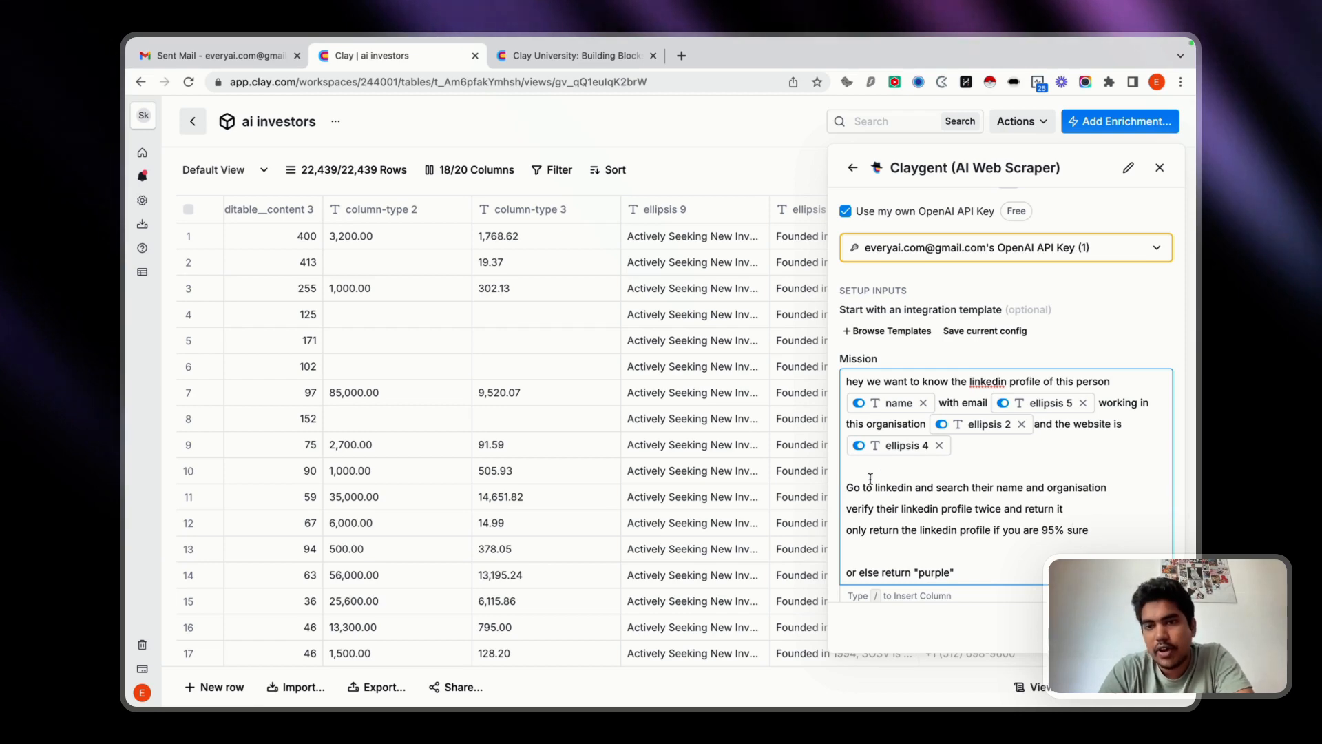
Set the Claygent answer formatting type to URL.
scroll(870, 478, down, 5)
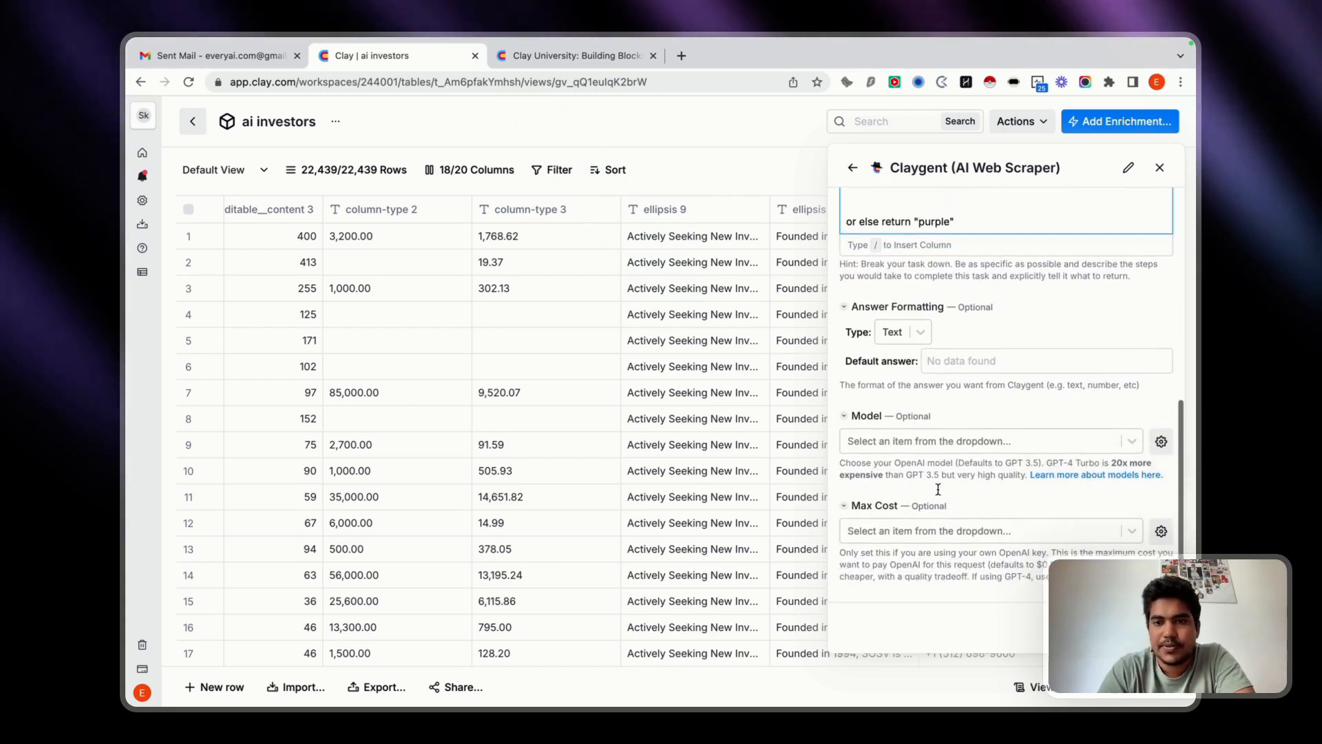
click(923, 334)
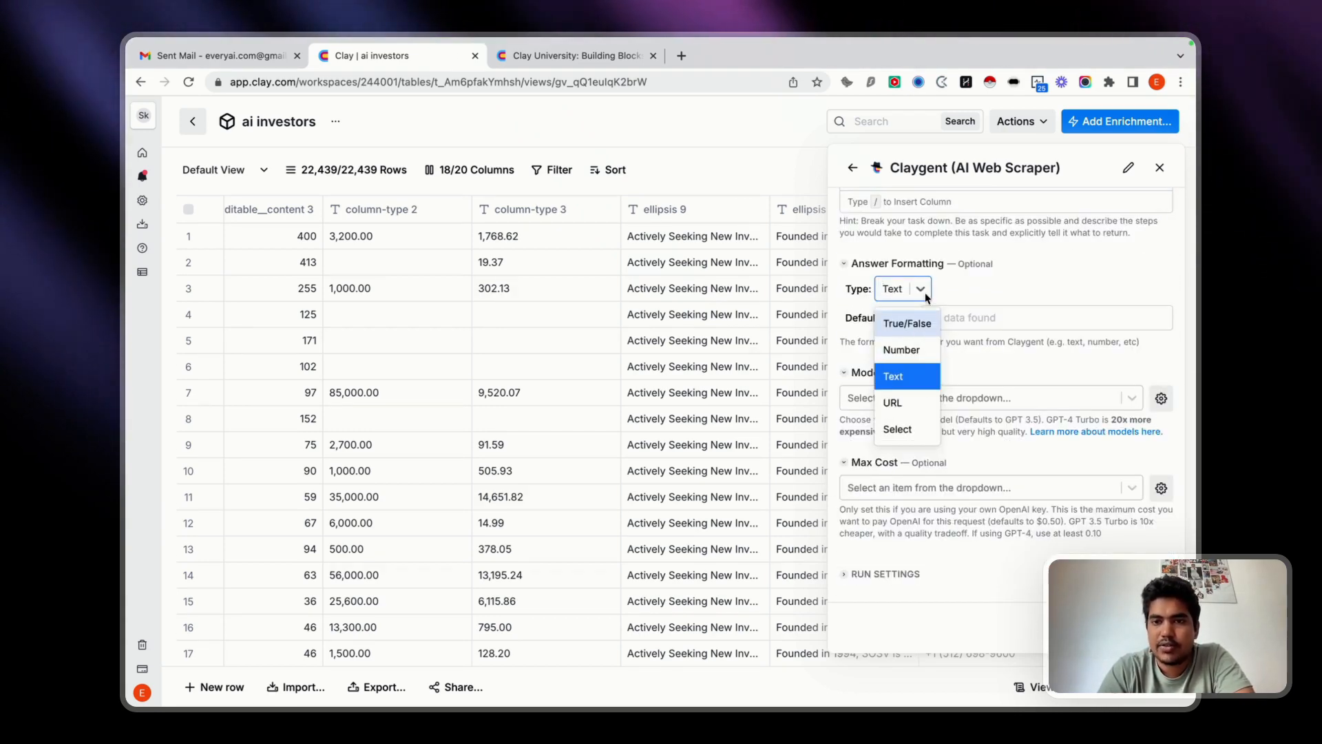
click(902, 403)
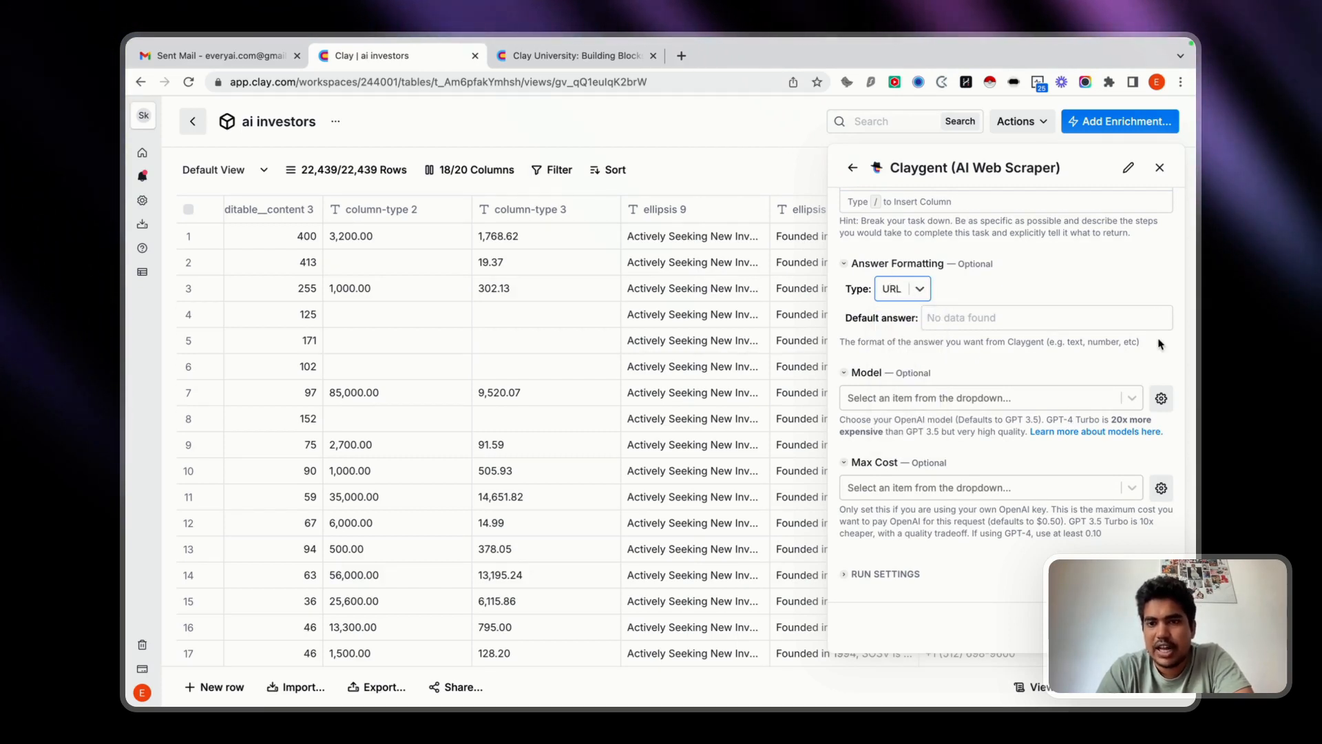
Choose the gpt-4-turbo-preview model and set the maximum cost per request to $1.00.
click(1007, 405)
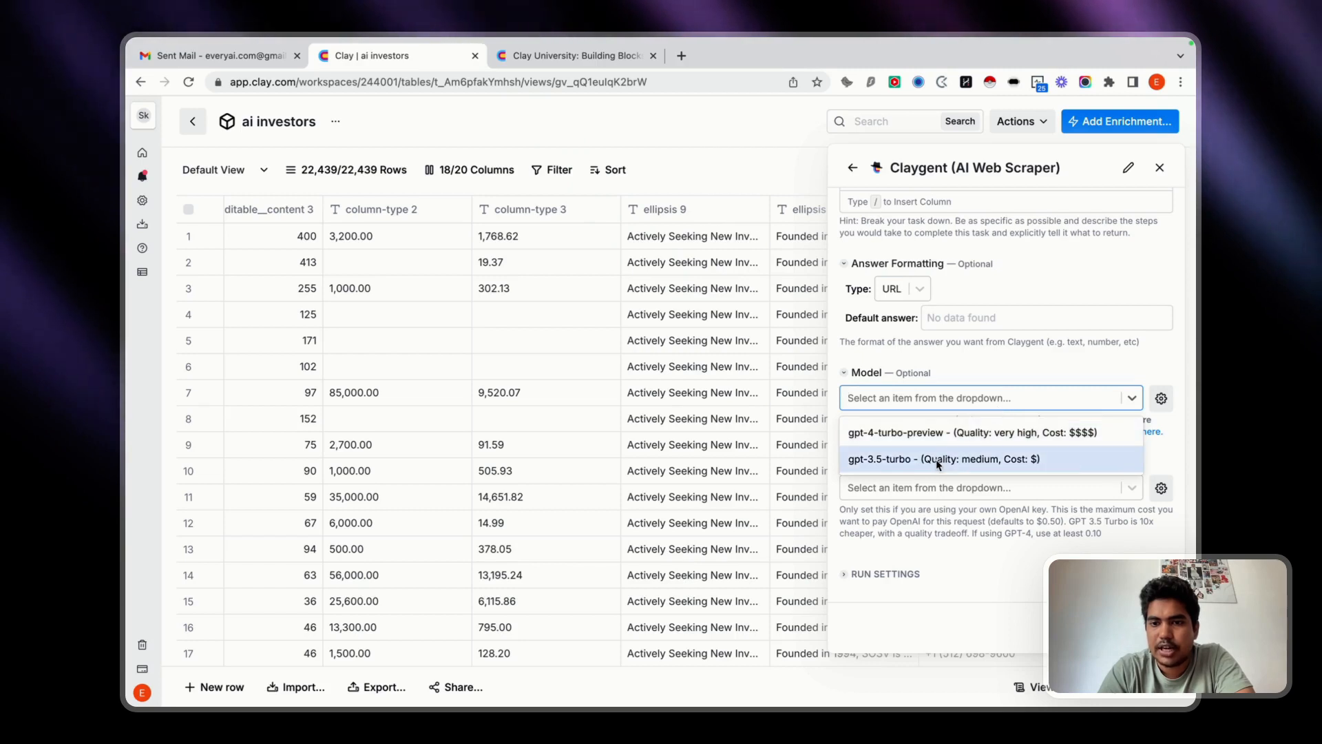
click(923, 432)
click(899, 489)
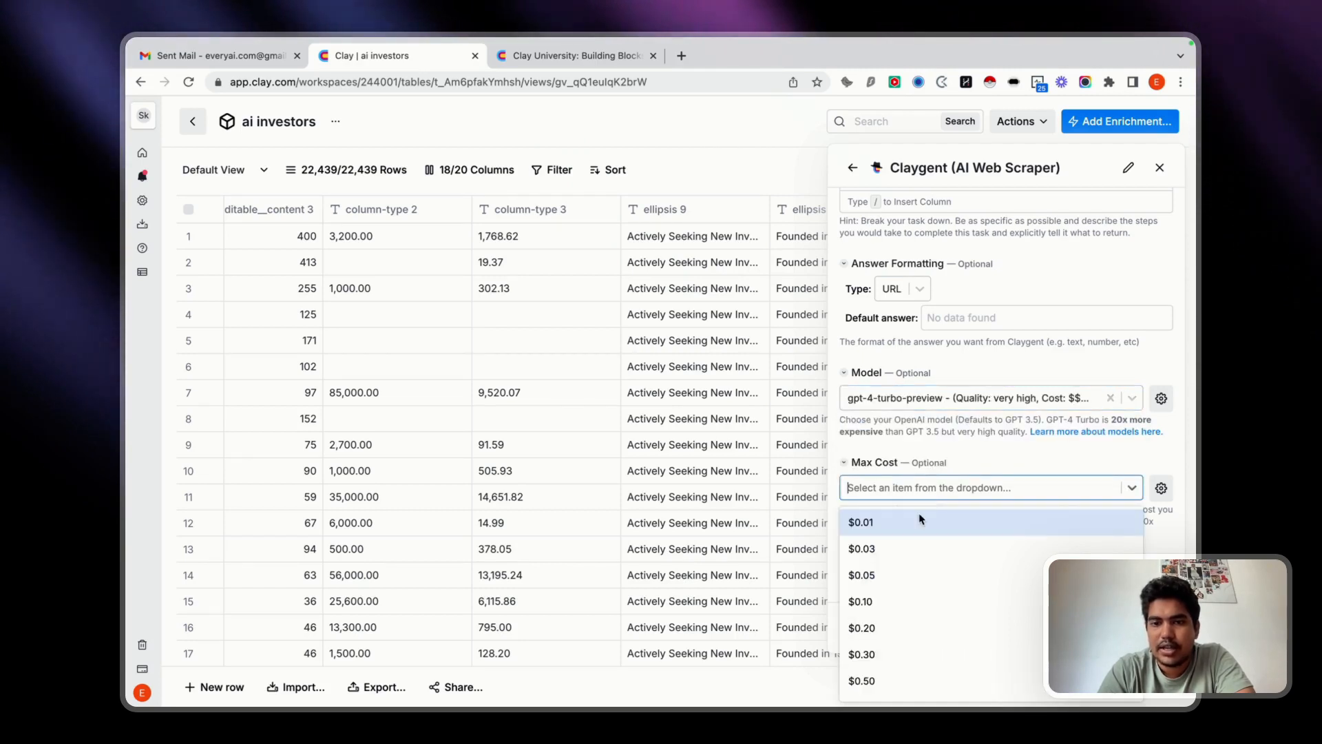
click(888, 684)
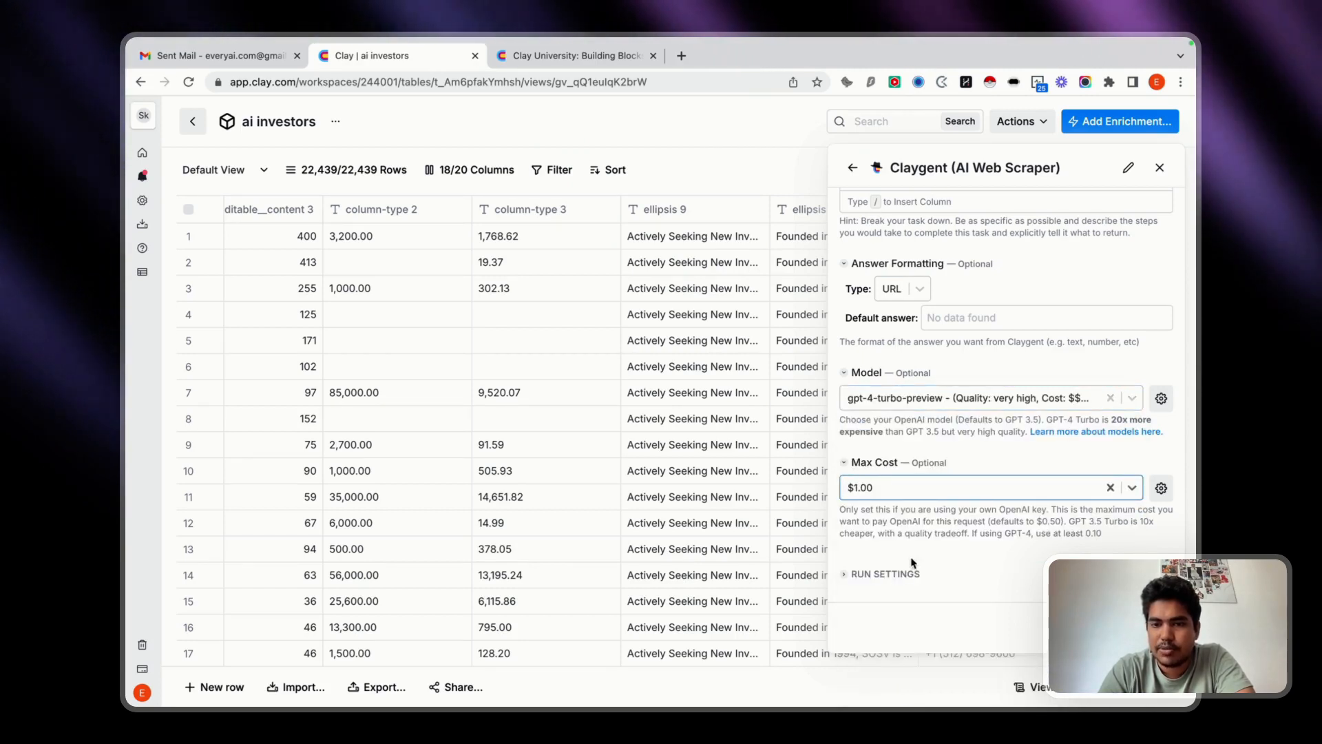
Expand the run settings, save the Claygent column and run it on 10 rows.
click(841, 576)
scroll(958, 537, down, 3)
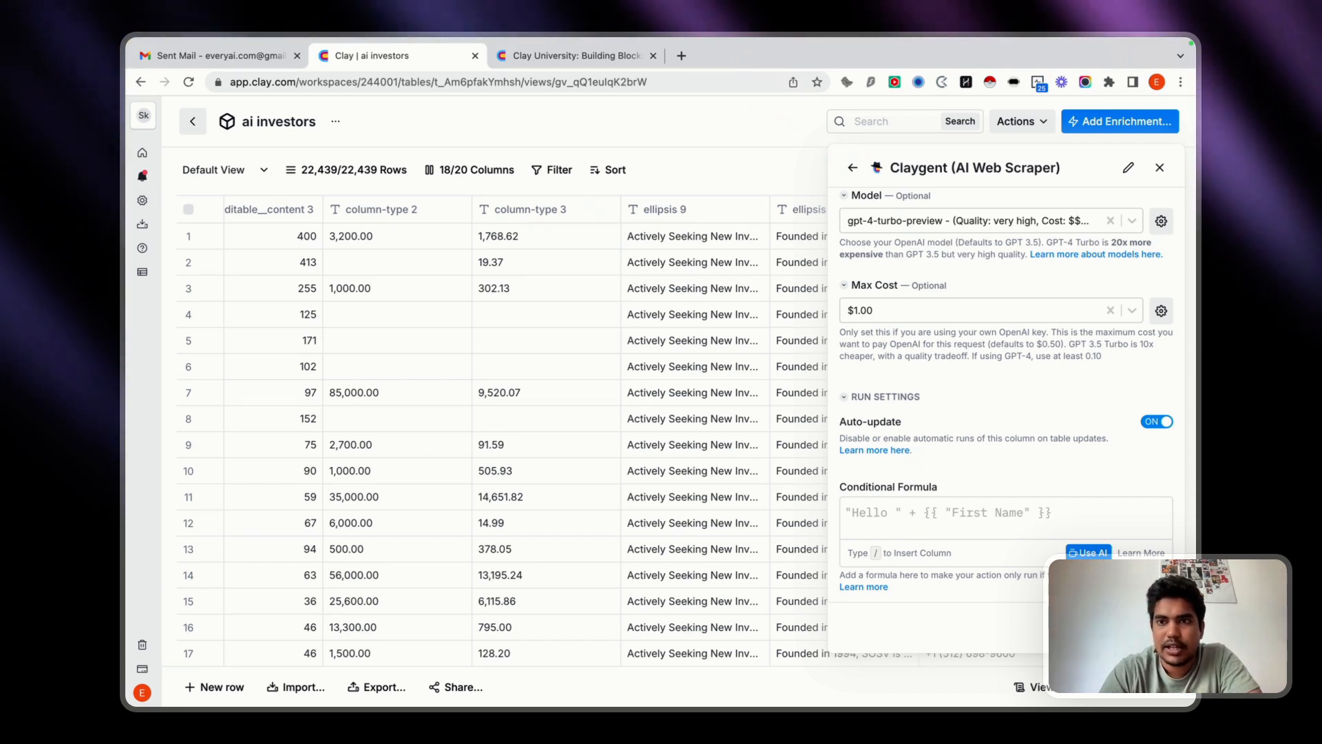
click(1143, 627)
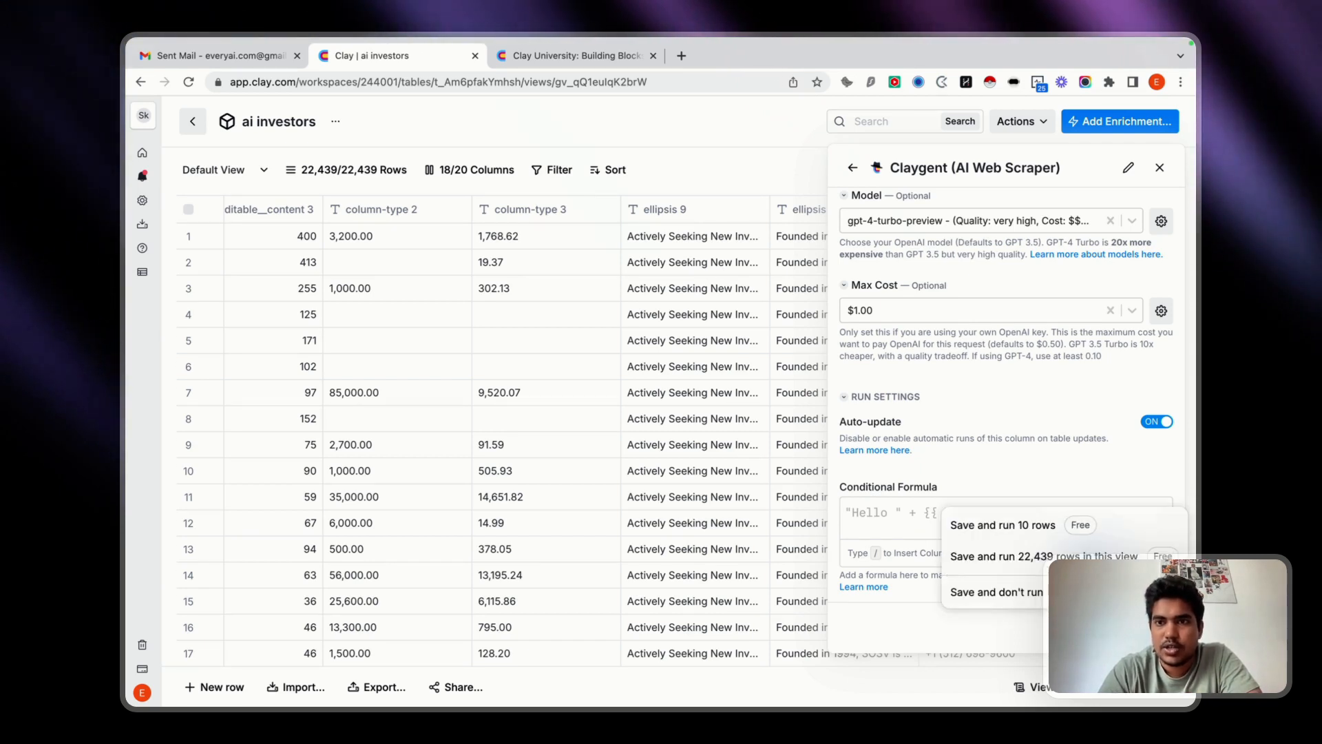
click(1037, 531)
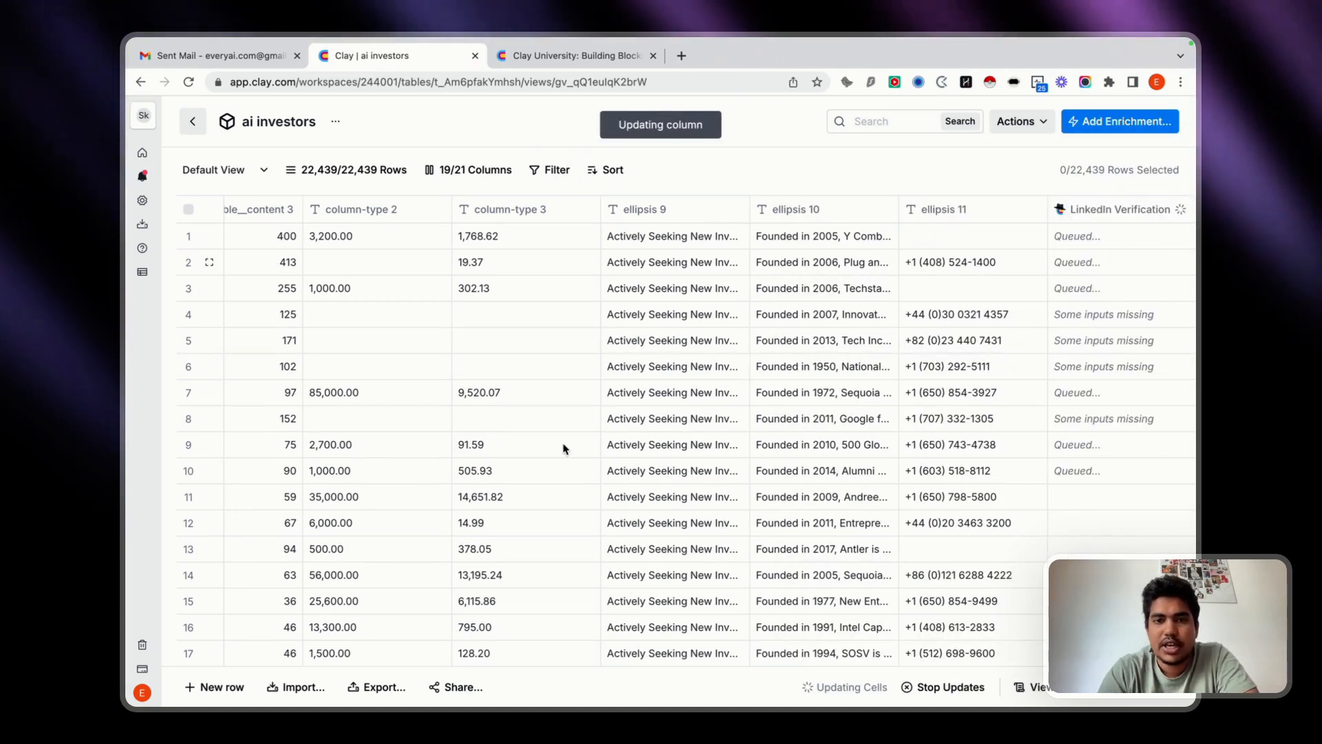
Examine the LinkedIn Verification results for the first ten rows alongside the other investor columns.
scroll(563, 447, down, 5)
scroll(563, 447, up, 5)
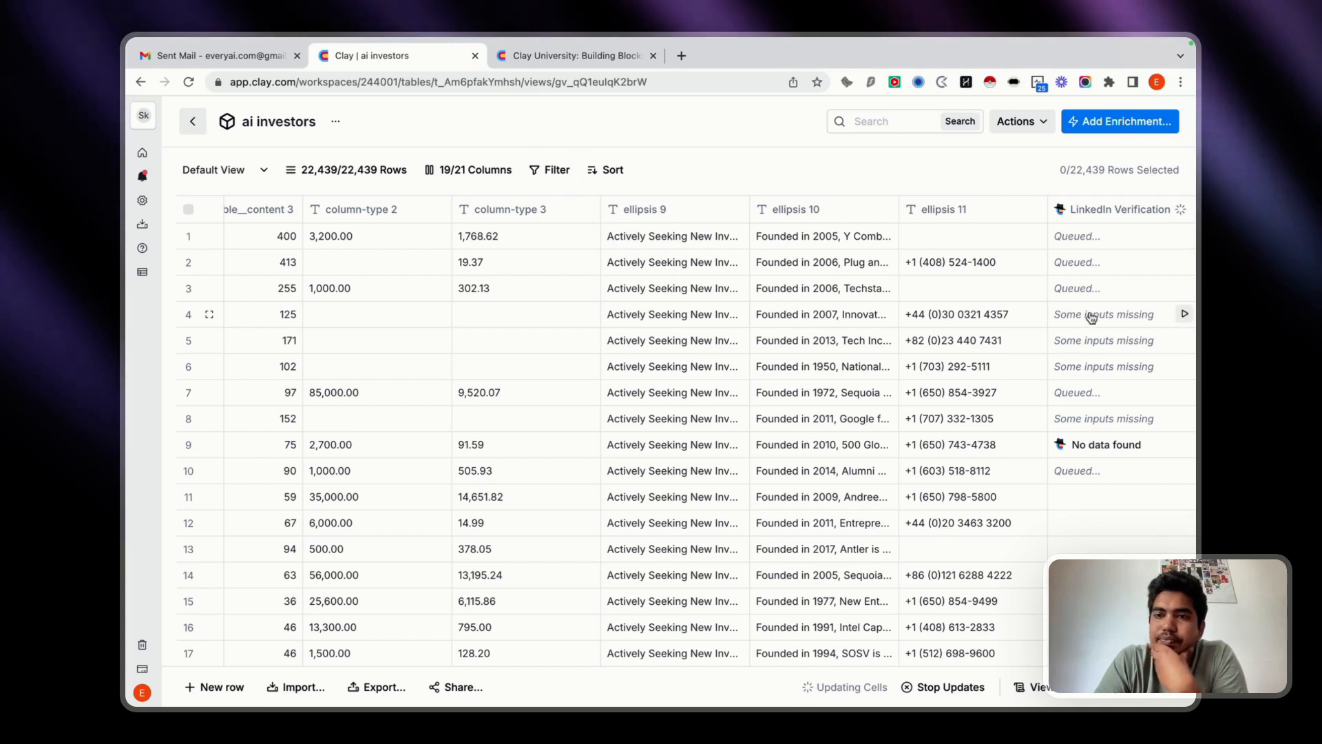
scroll(963, 341, right, 2)
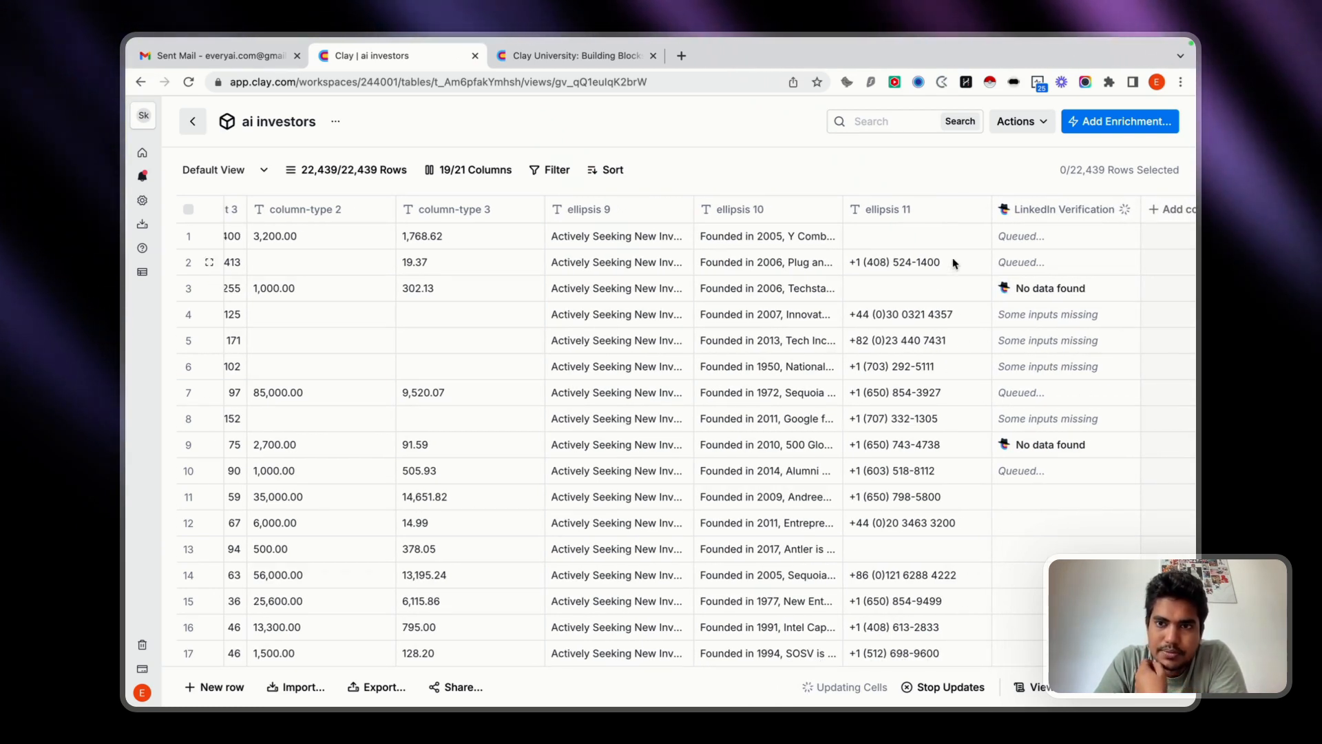
scroll(788, 343, left, 10)
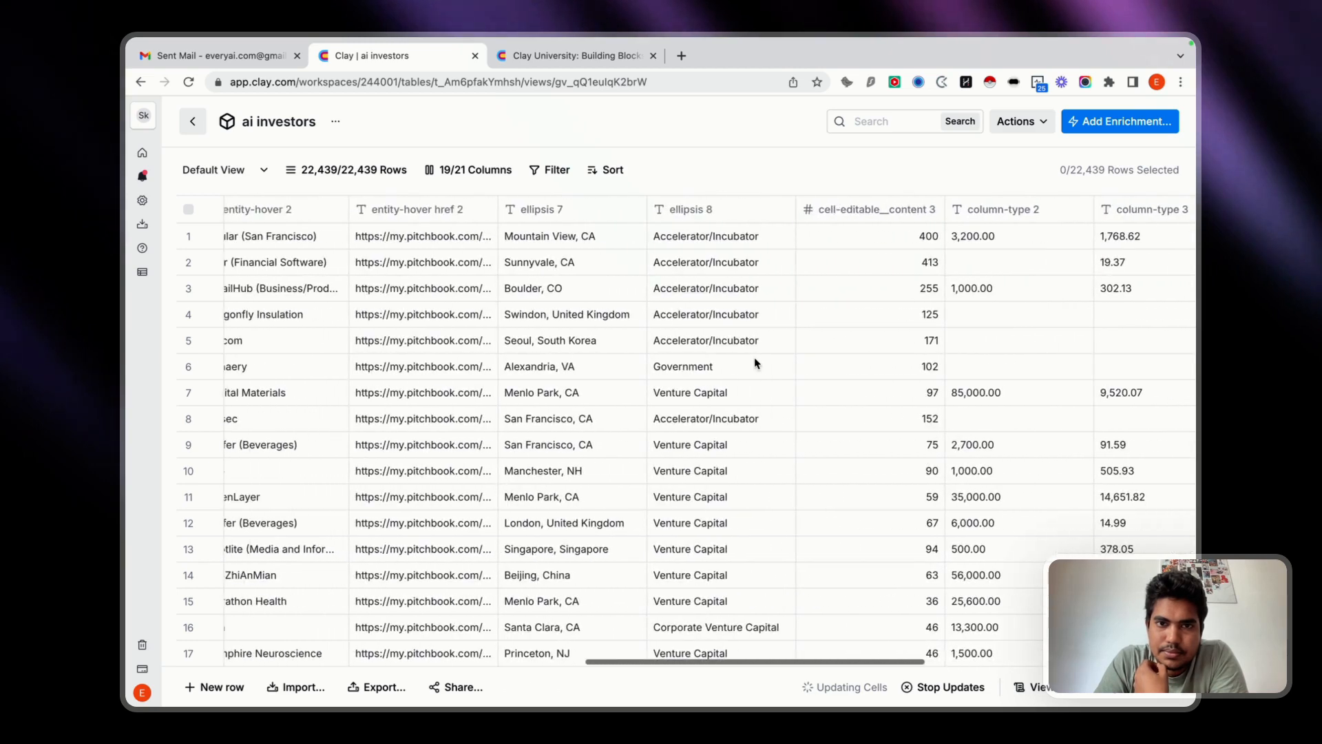
scroll(754, 360, right, 10)
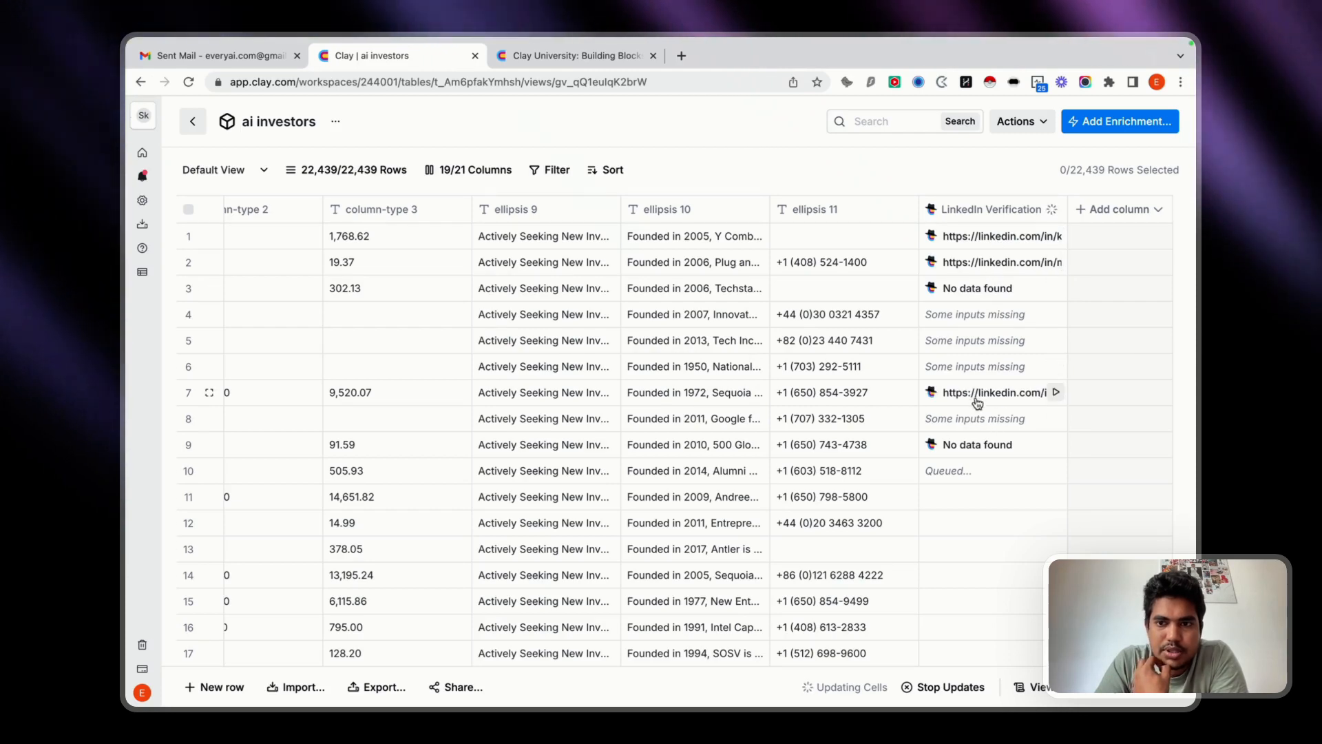
scroll(750, 287, left, 10)
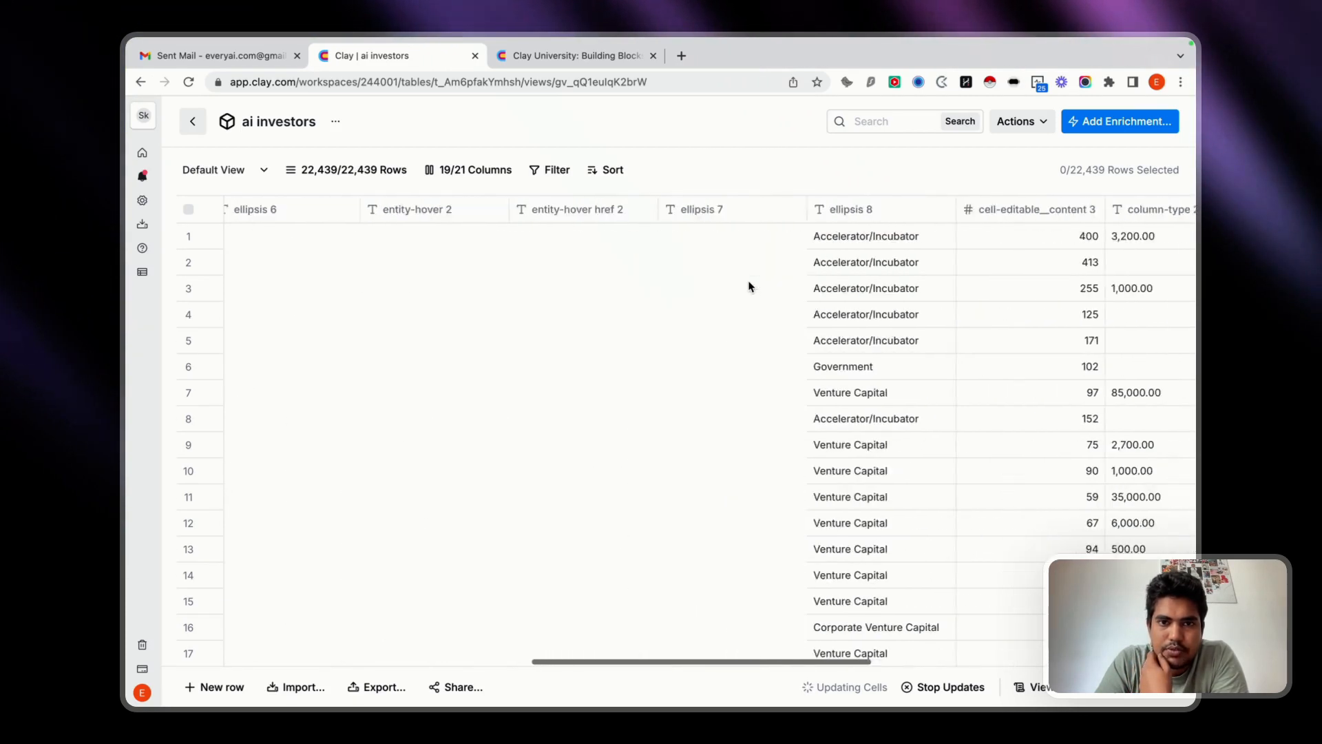
scroll(750, 286, right, 10)
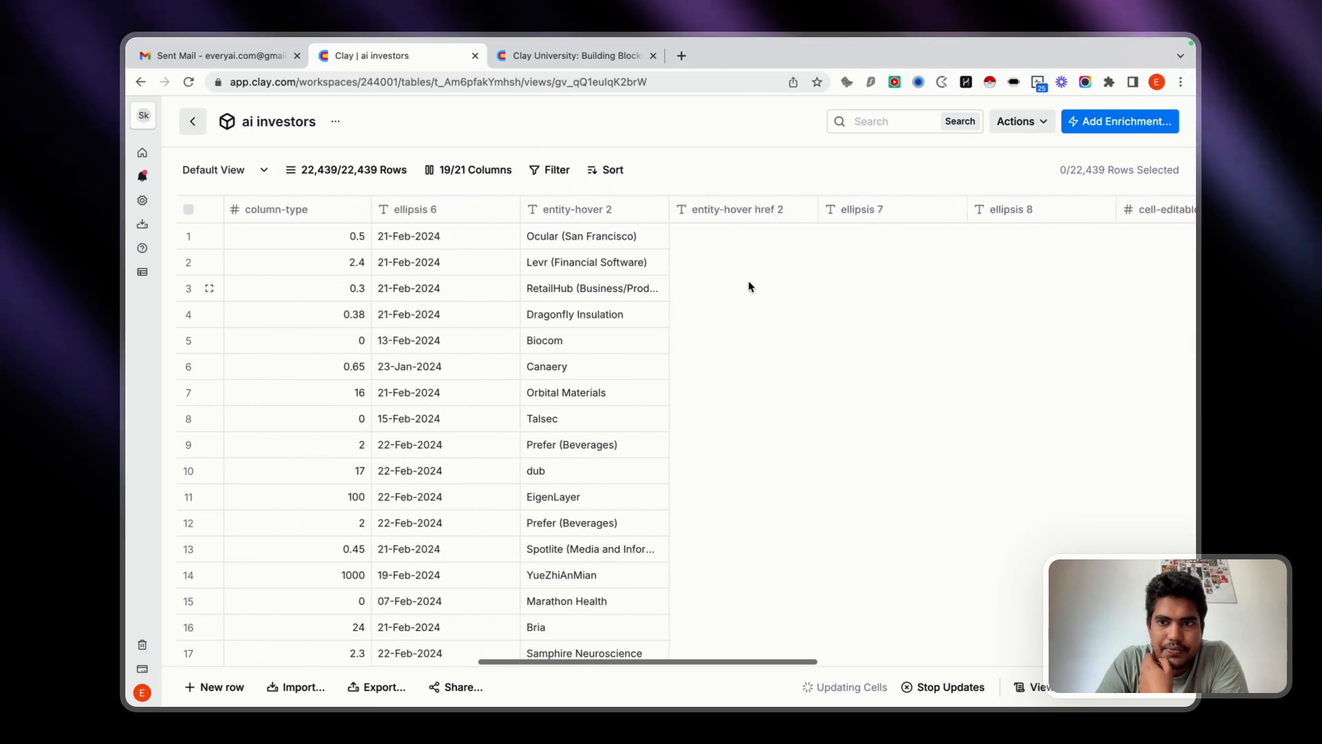
scroll(750, 287, right, 5)
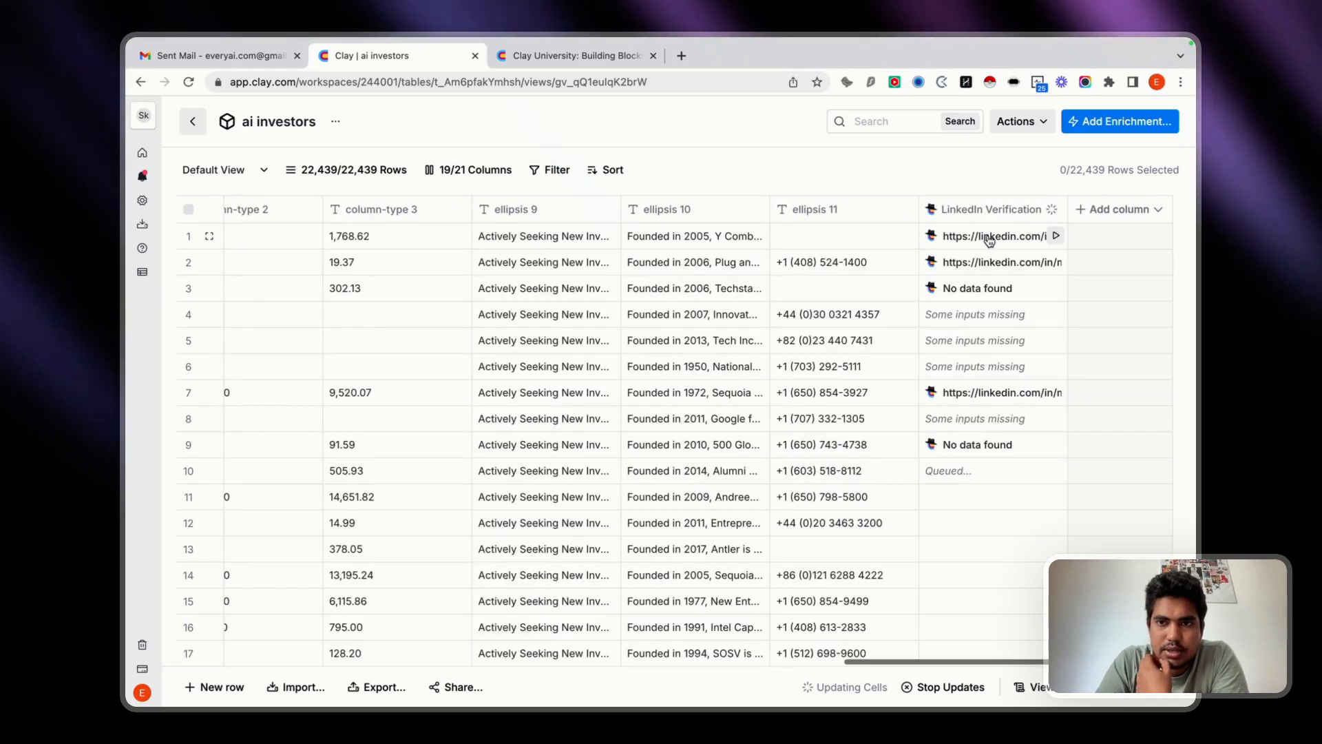
View row 1's LinkedIn Verification details and the linked LinkedIn profile, returning to Clay to close the details.
click(990, 239)
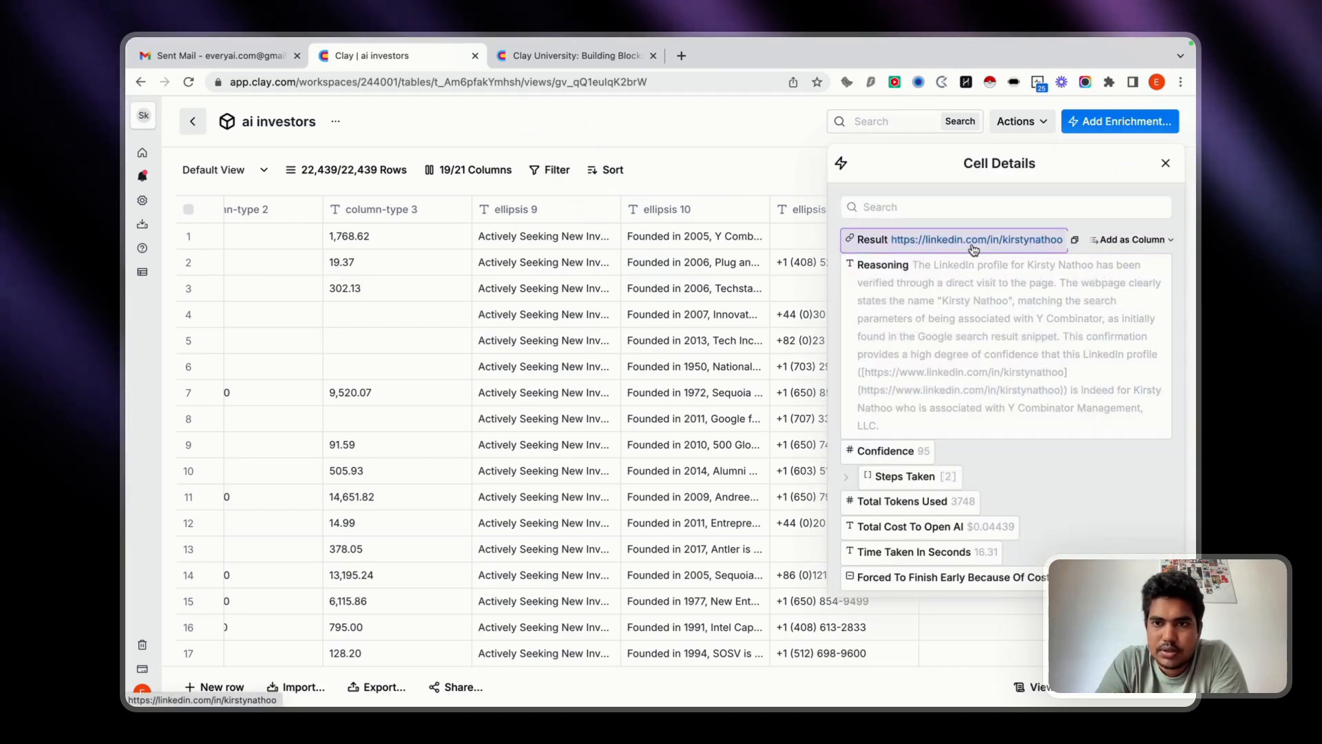
click(973, 241)
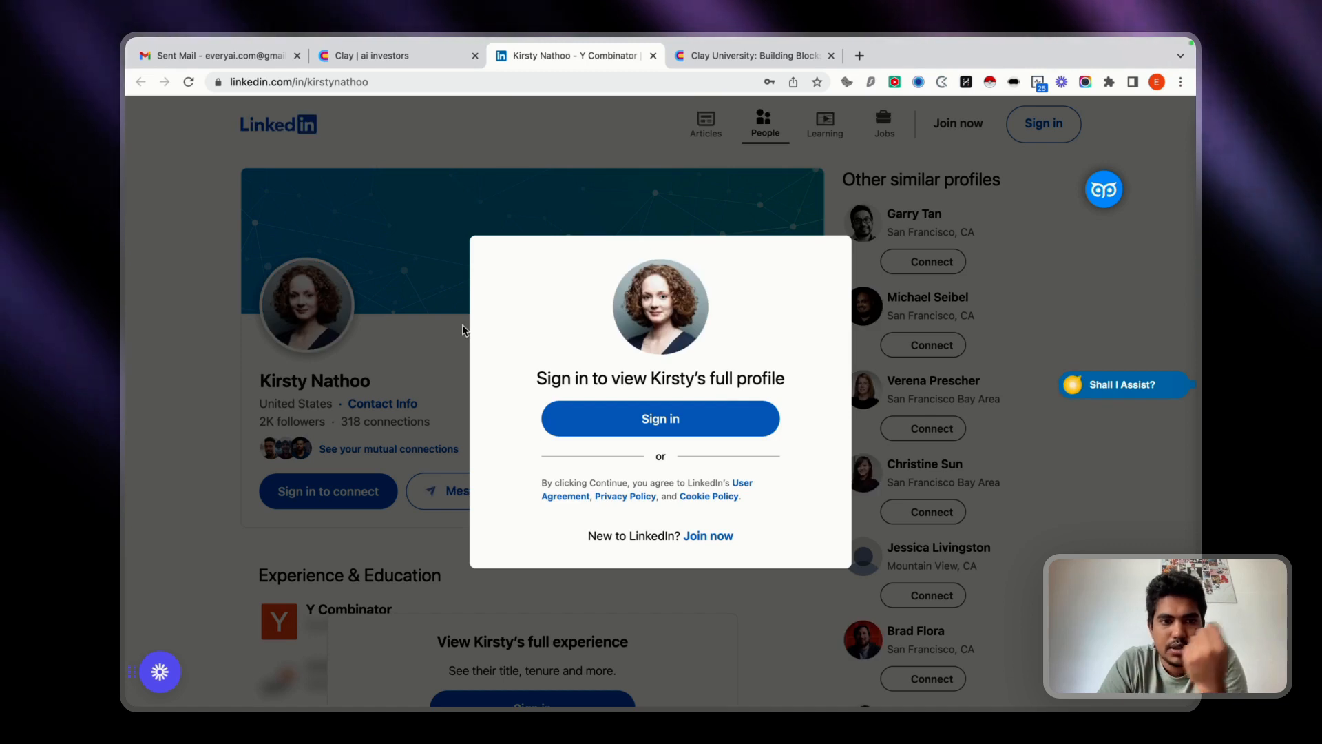
click(357, 56)
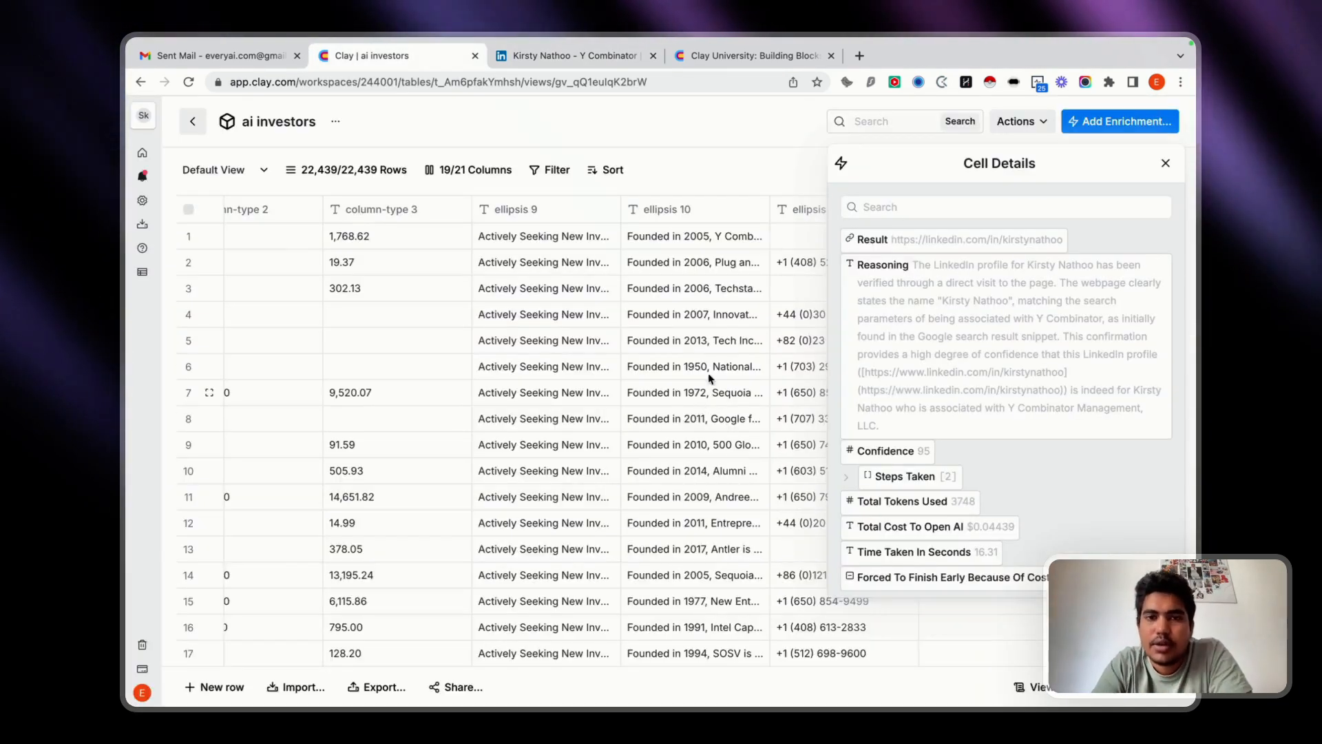
click(1166, 165)
Open row 2's LinkedIn Verification details and follow the result link to the LinkedIn profile.
scroll(336, 313, left, 10)
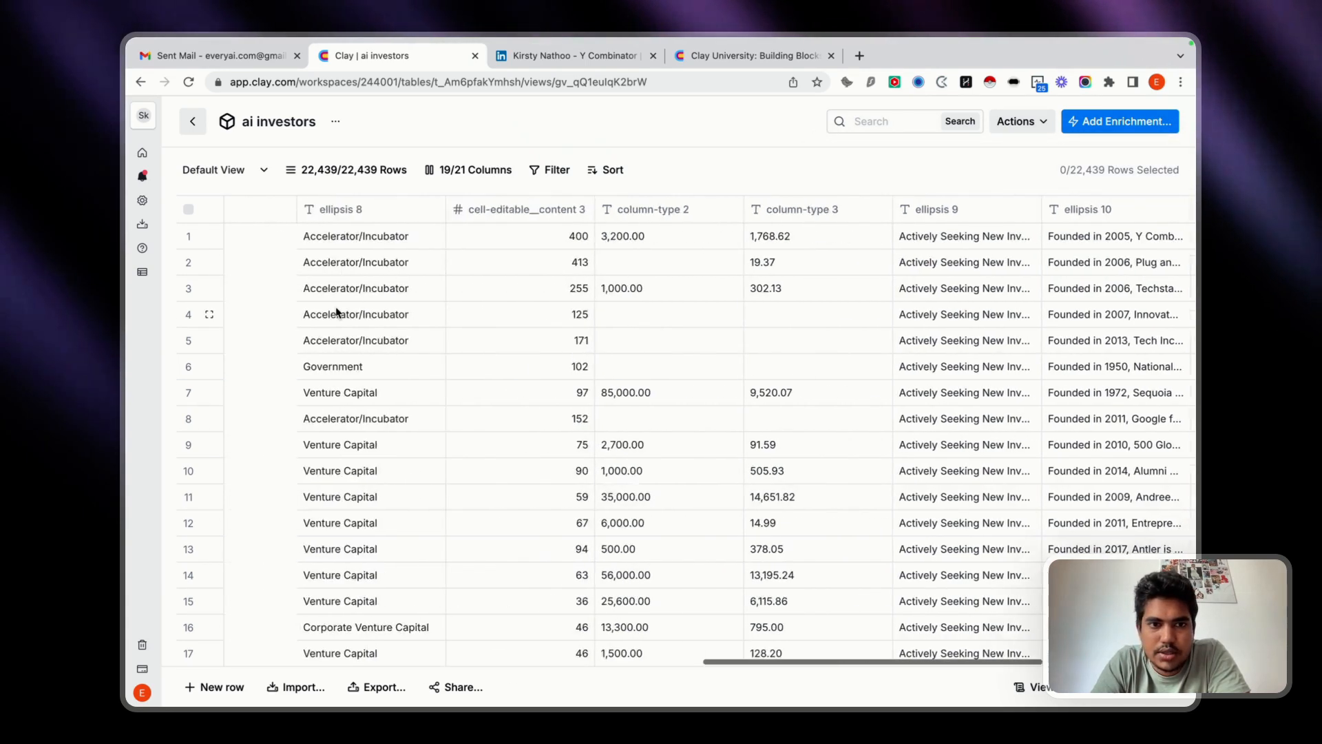
scroll(336, 313, right, 10)
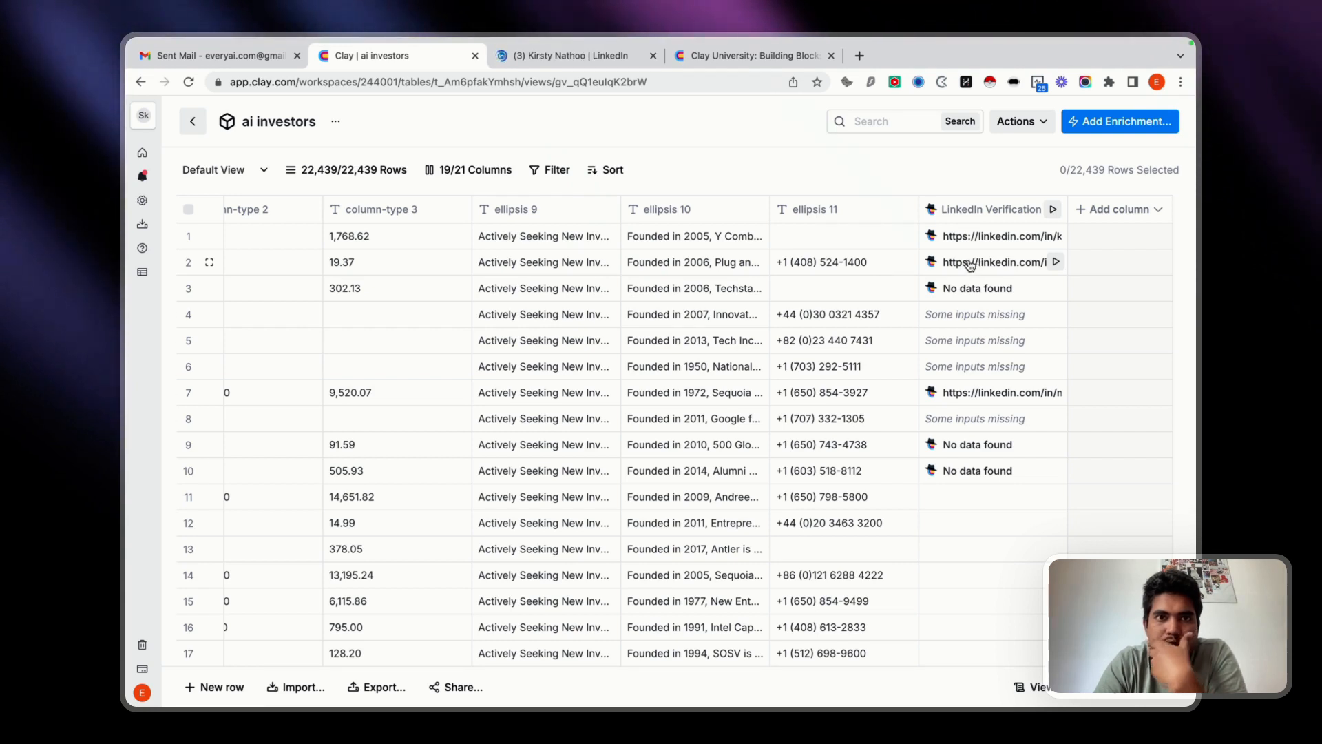
click(968, 262)
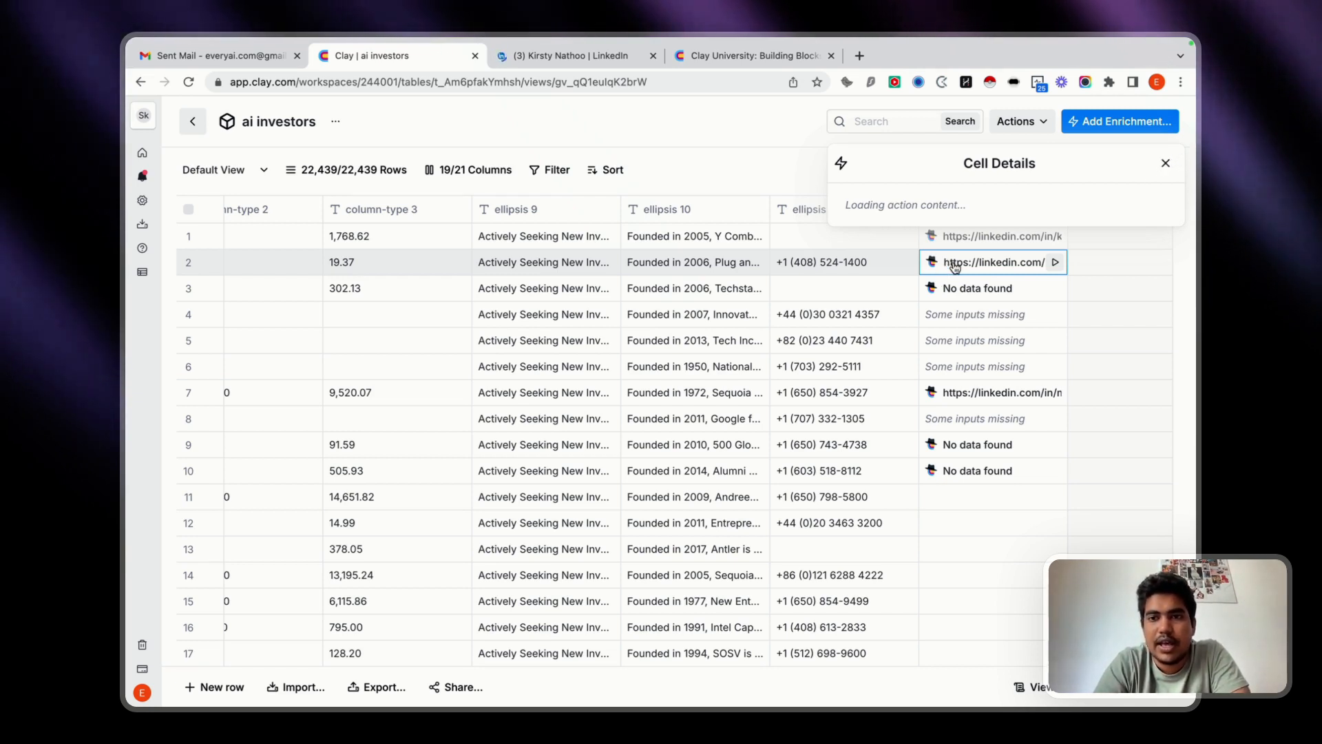
click(1163, 170)
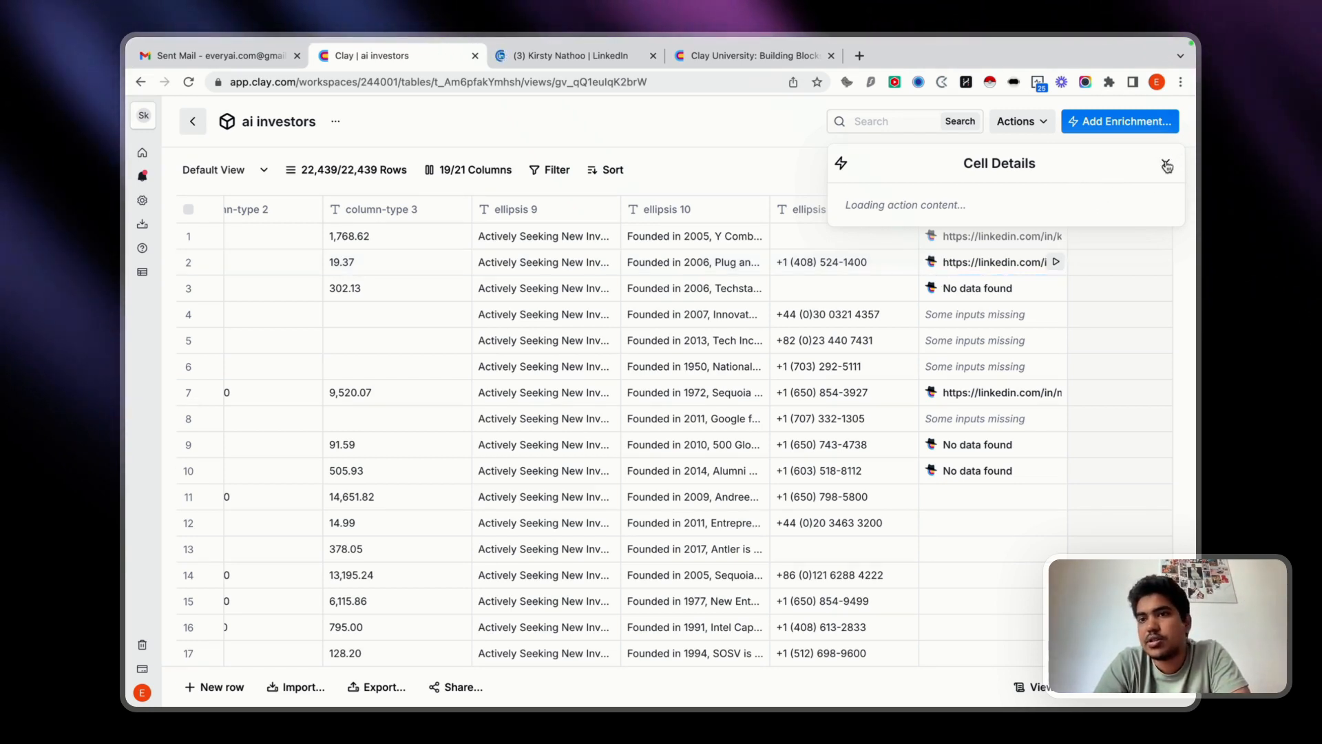
click(1167, 166)
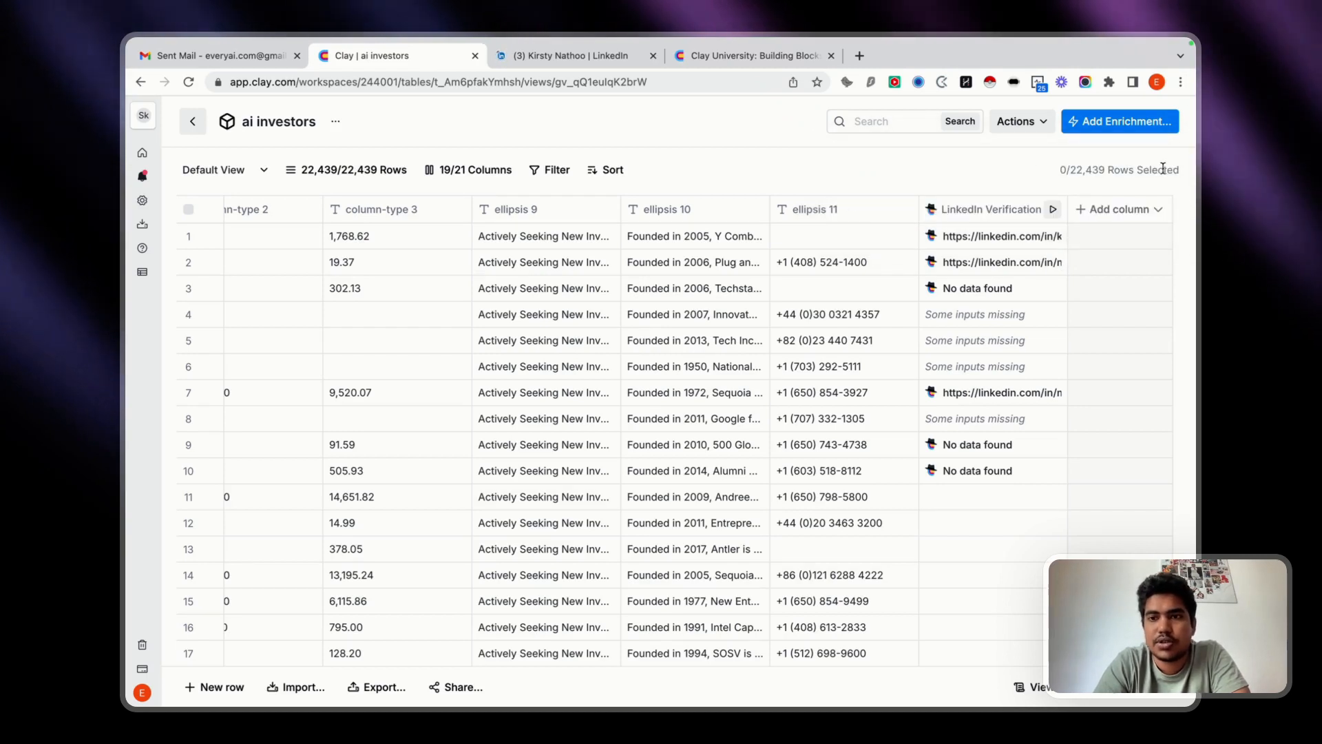
click(973, 269)
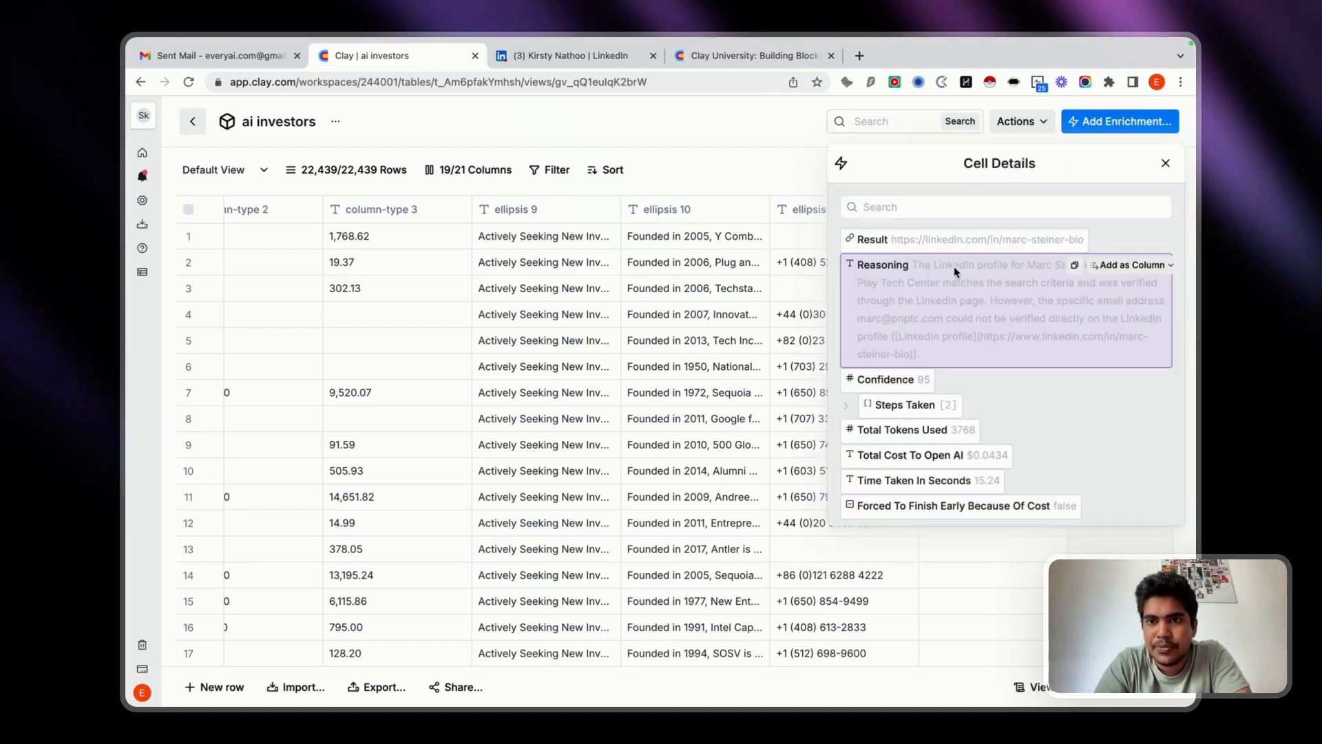
click(988, 240)
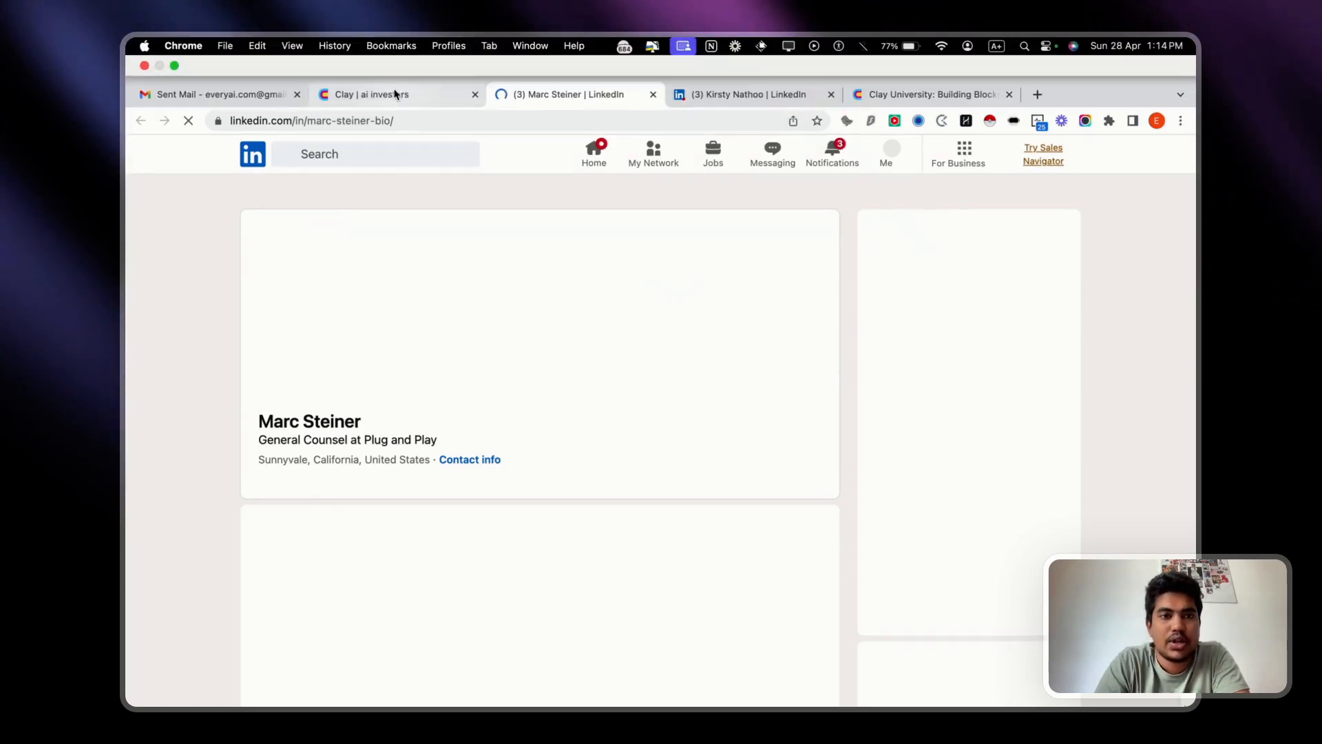
Read through the LinkedIn profile found for row 2, including its About, Activity and Experience sections.
click(396, 95)
click(551, 94)
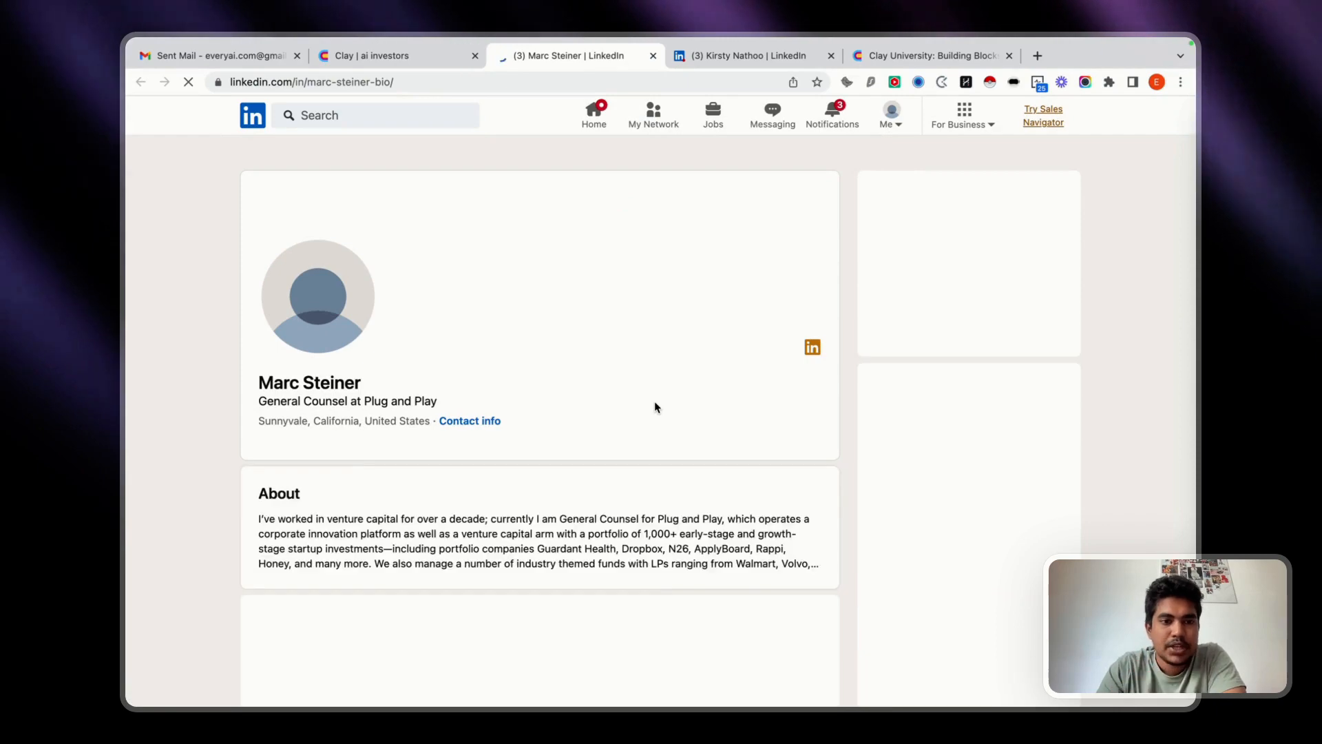
scroll(629, 443, down, 5)
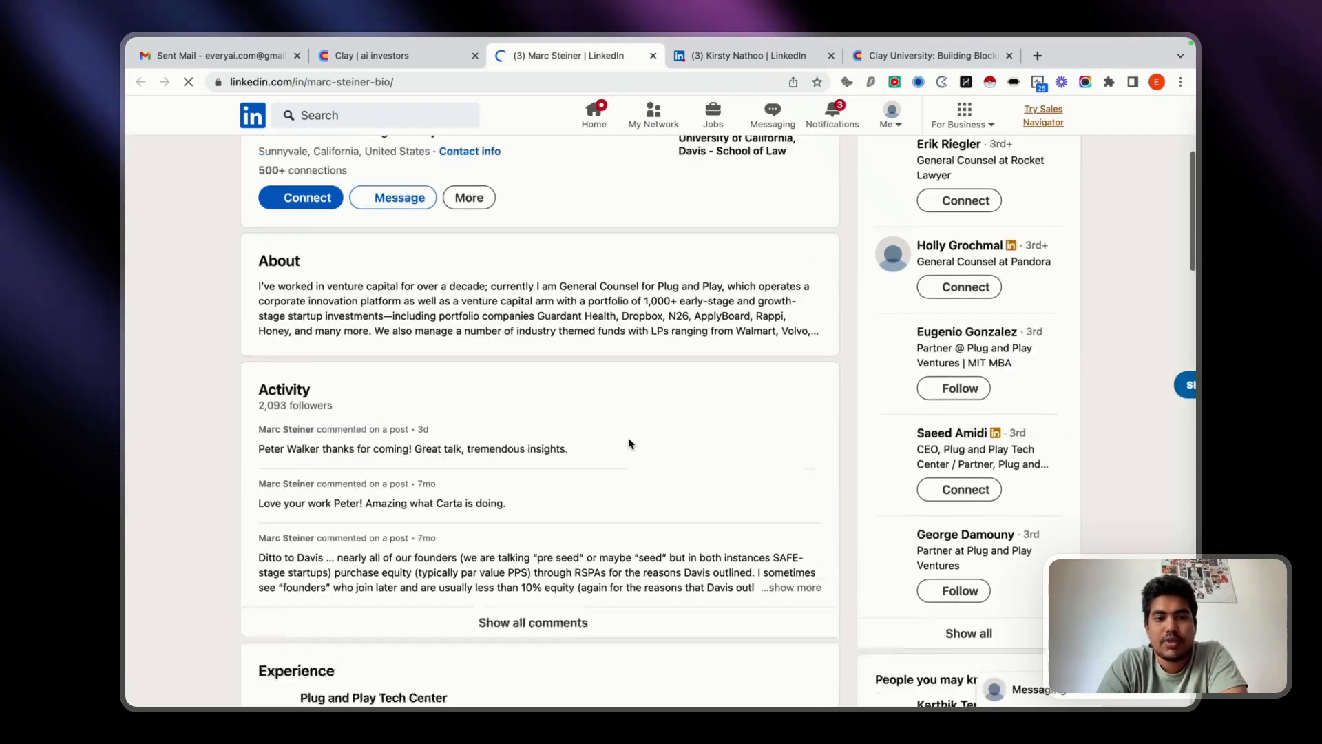
scroll(629, 443, down, 5)
scroll(629, 442, up, 9)
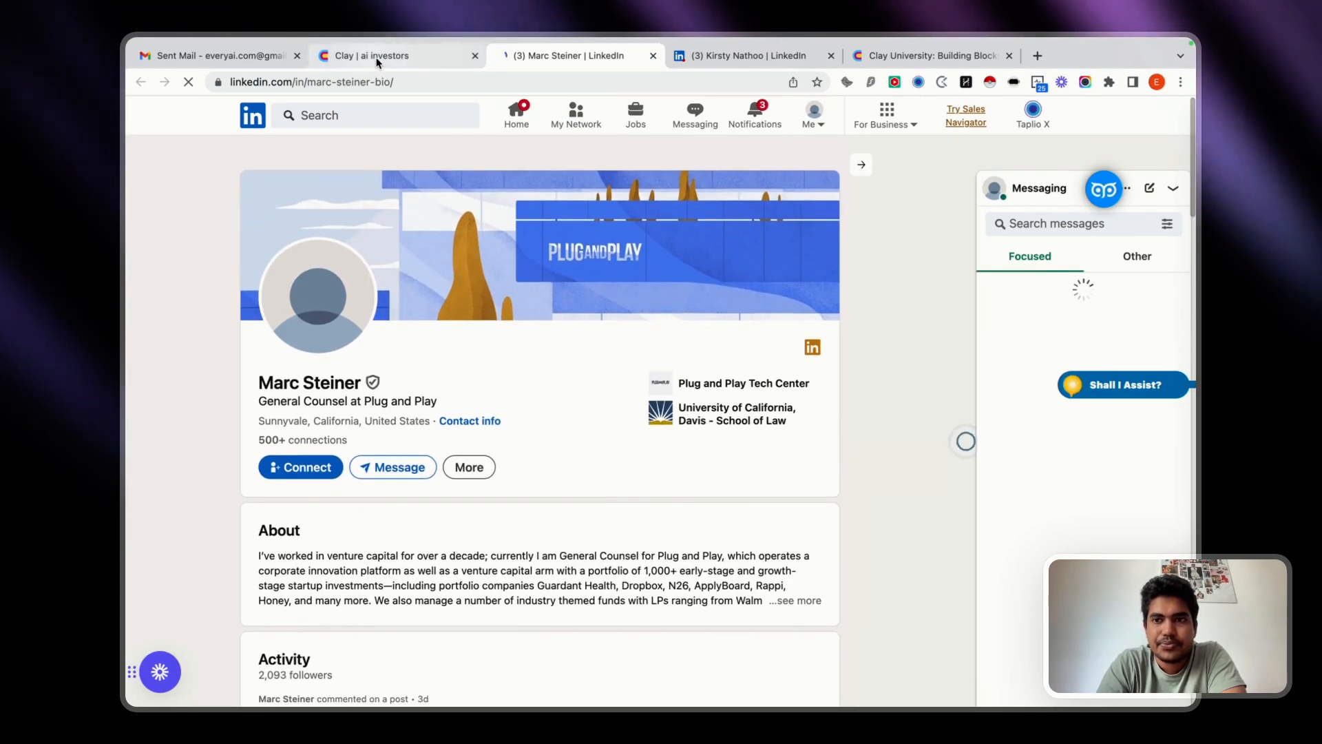
Compare the LinkedIn profiles opened for rows 1 and 2.
click(377, 60)
click(589, 60)
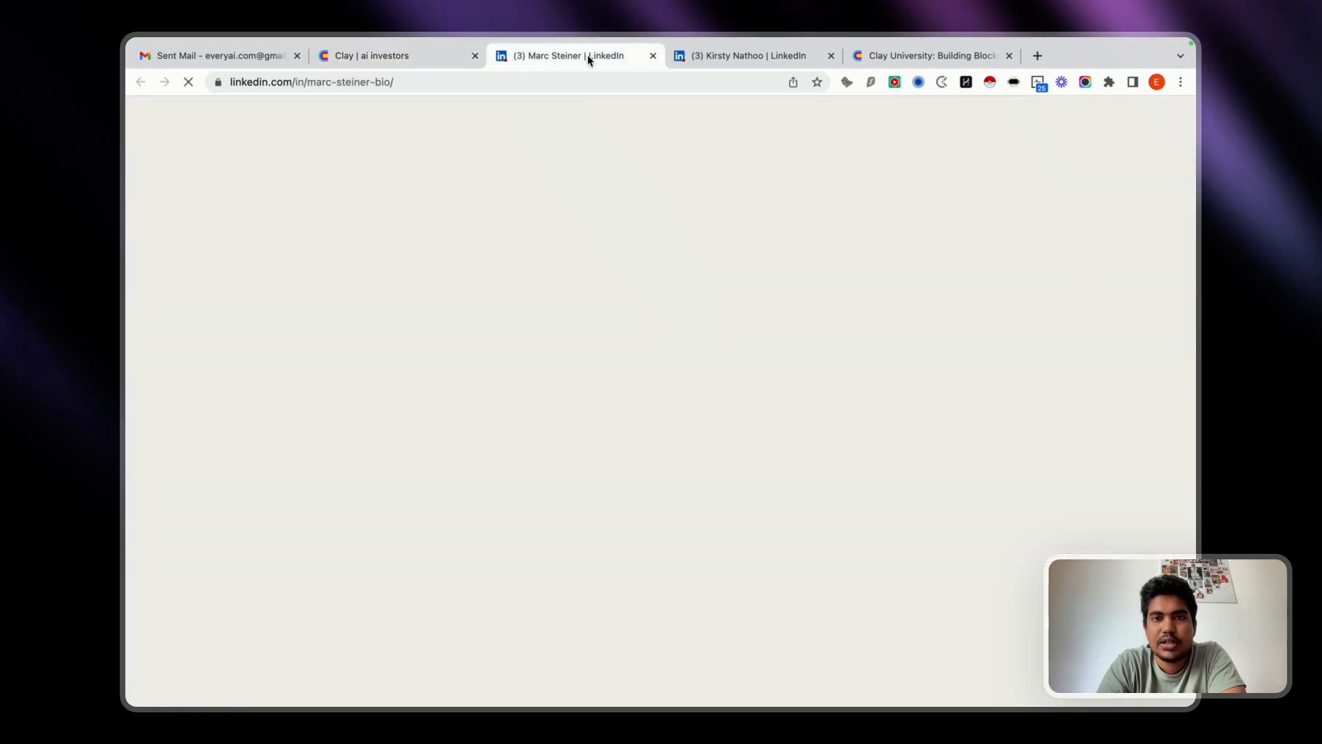
click(698, 59)
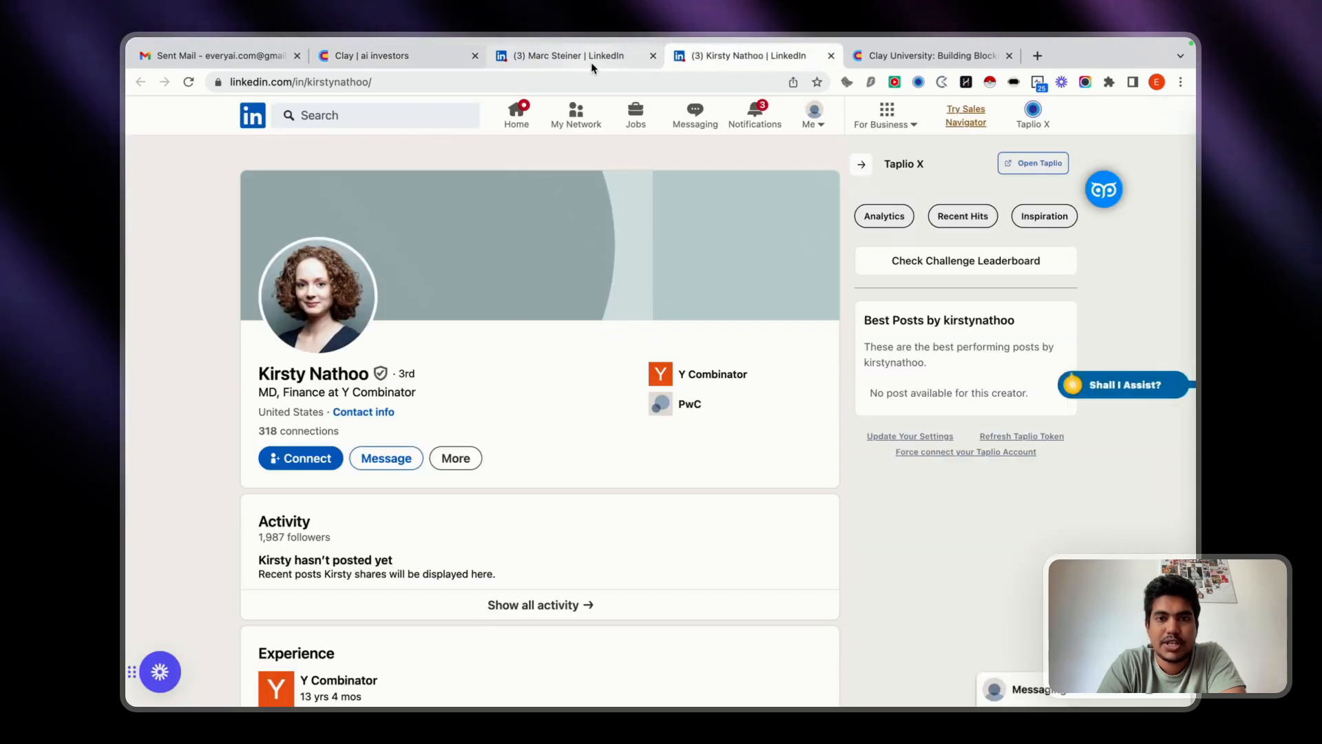
click(591, 62)
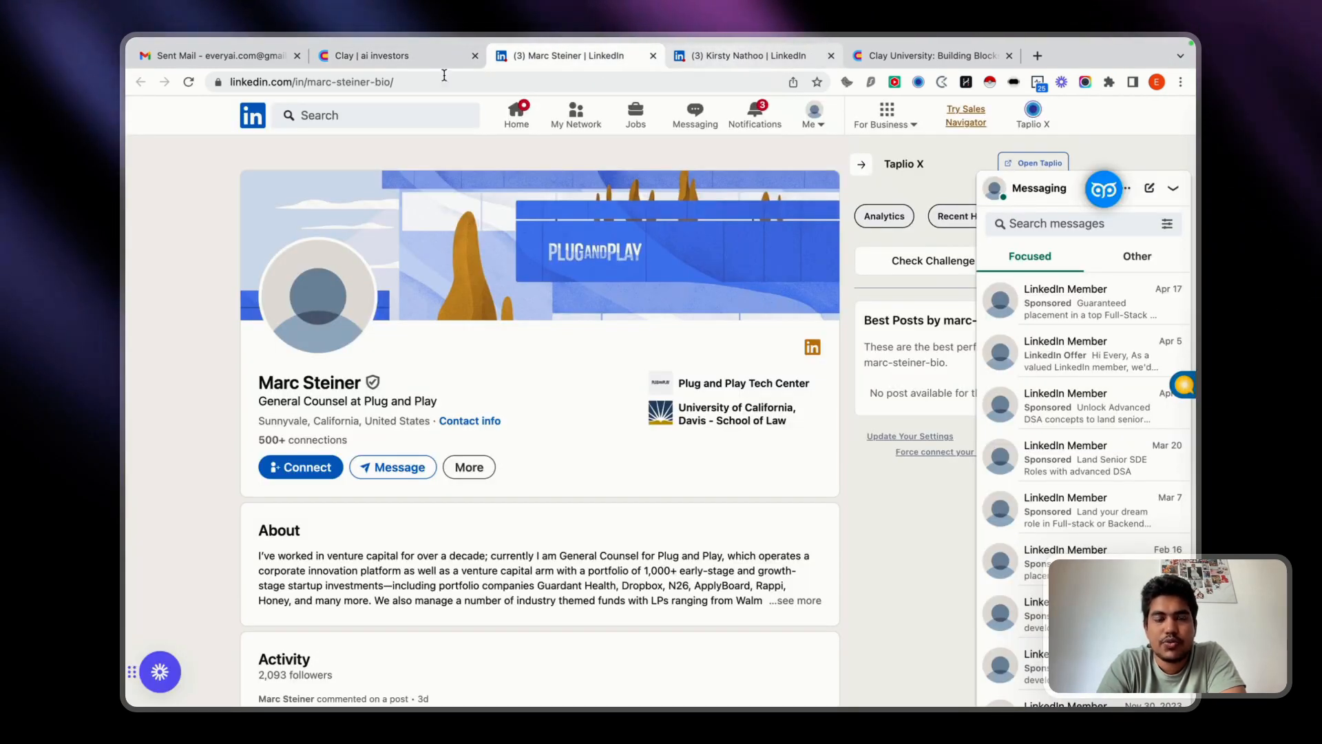
Return to the ai investors table in Clay, close the cell details and check the LinkedIn Verification column.
click(391, 62)
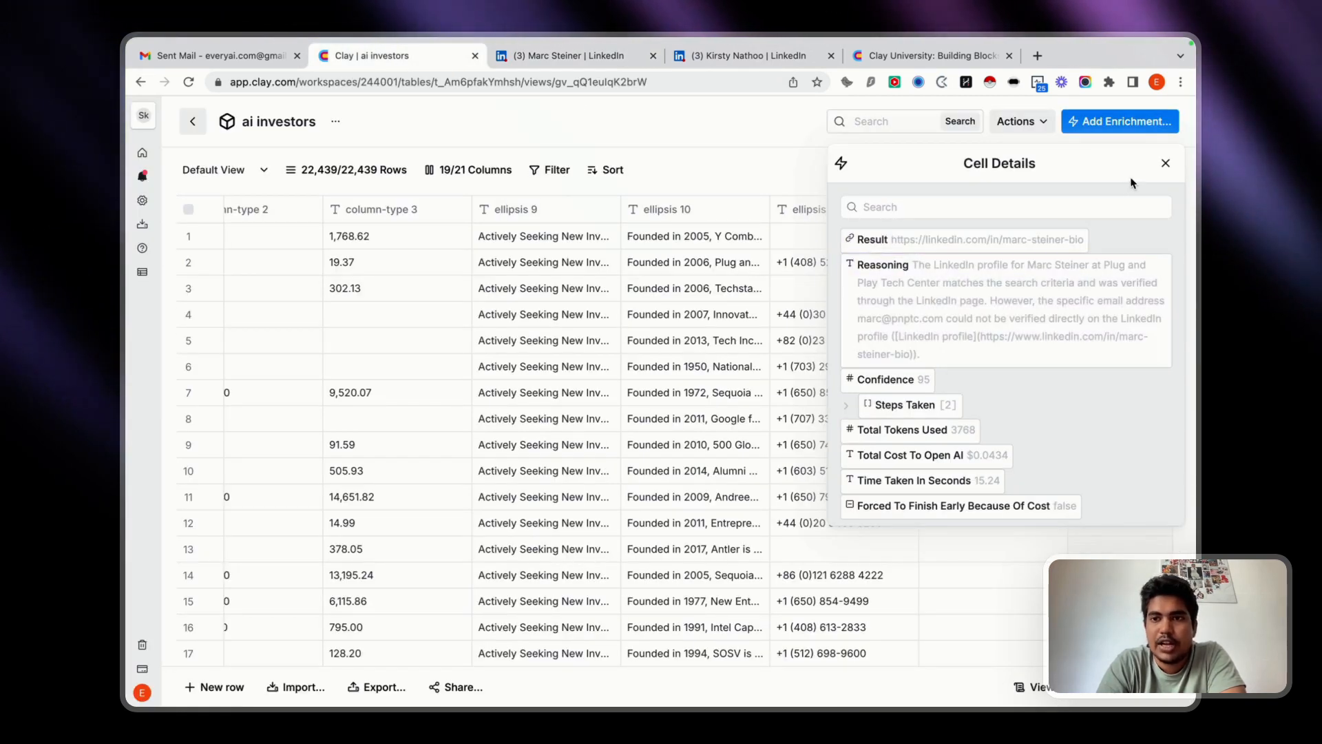
click(1165, 165)
scroll(916, 319, down, 2)
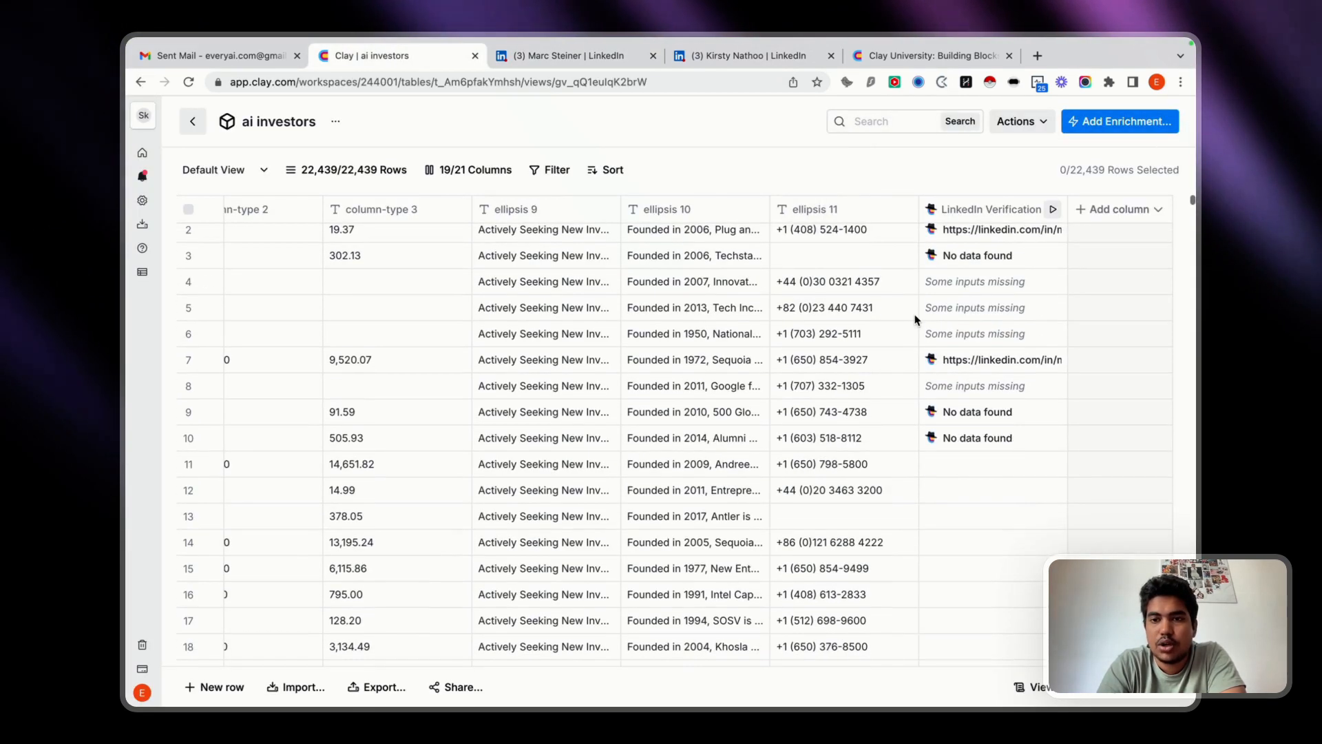
scroll(971, 378, up, 2)
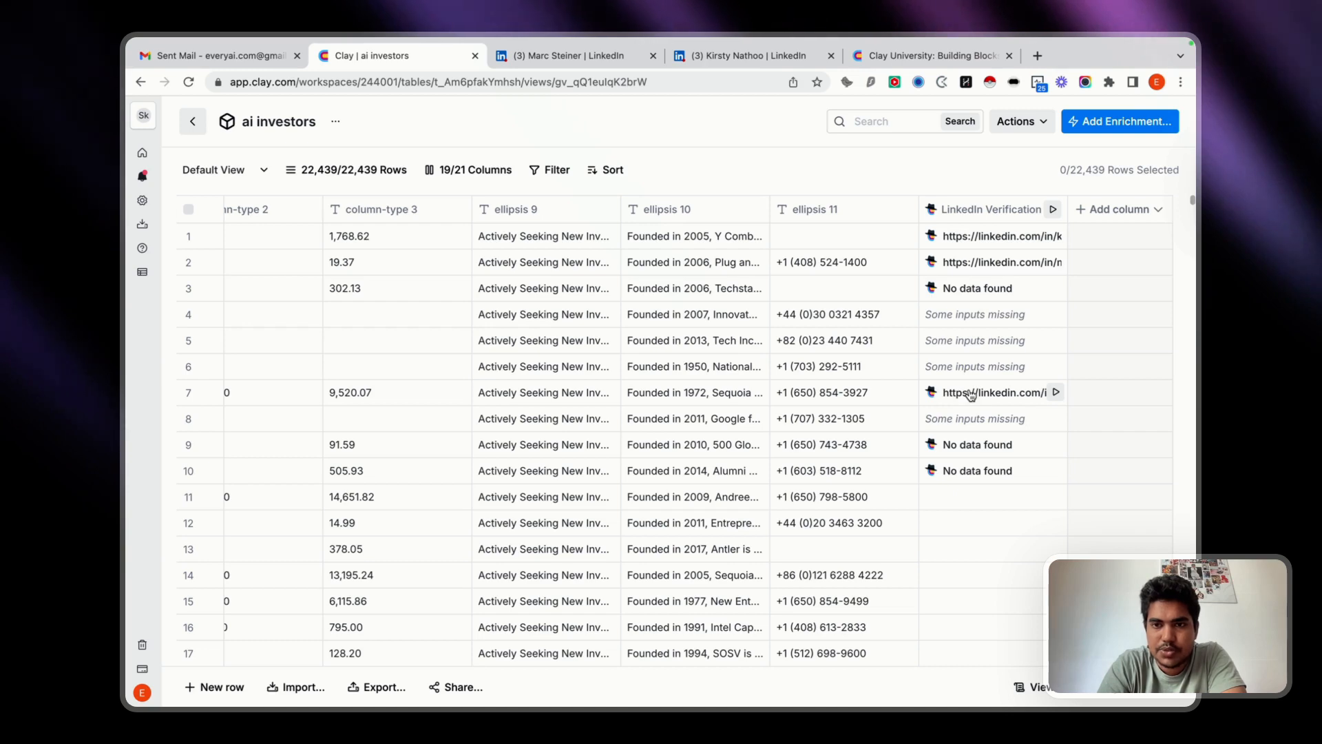
Read the LinkedIn Verification cell details for row 7 and close them.
click(949, 393)
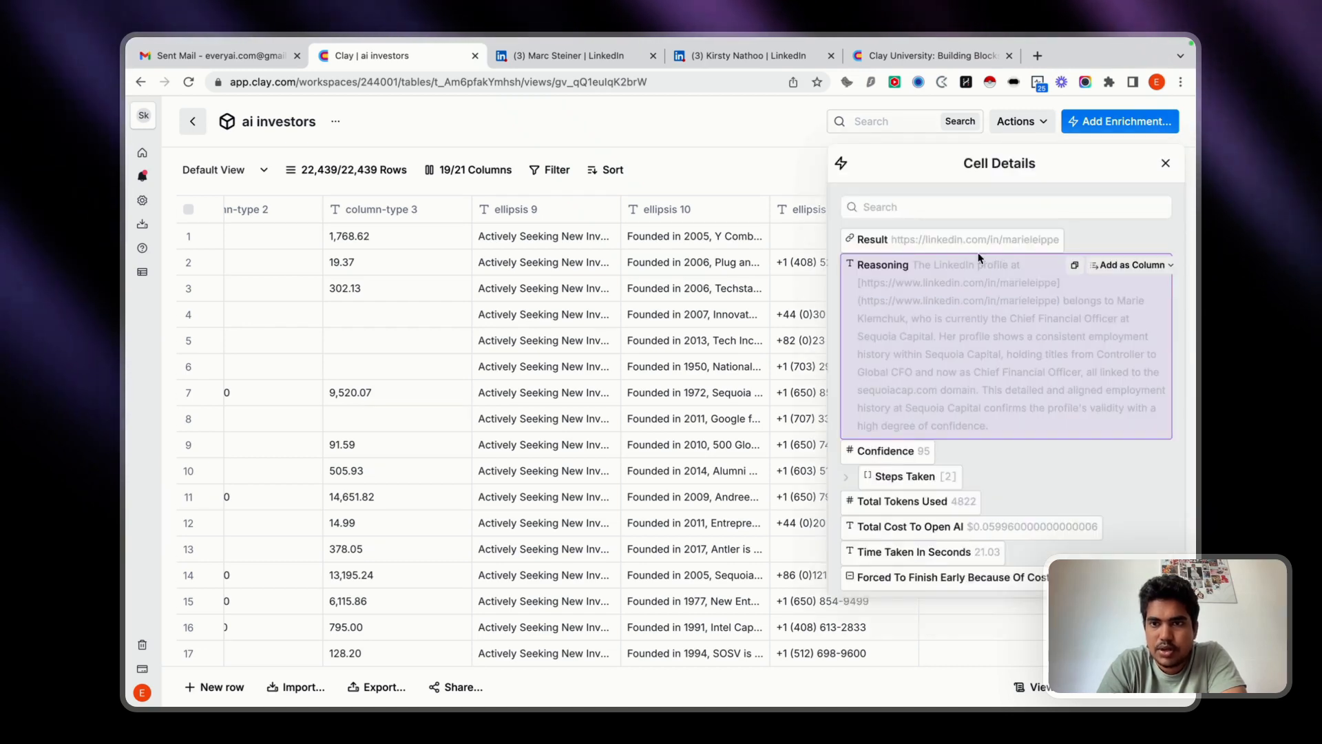
click(1165, 163)
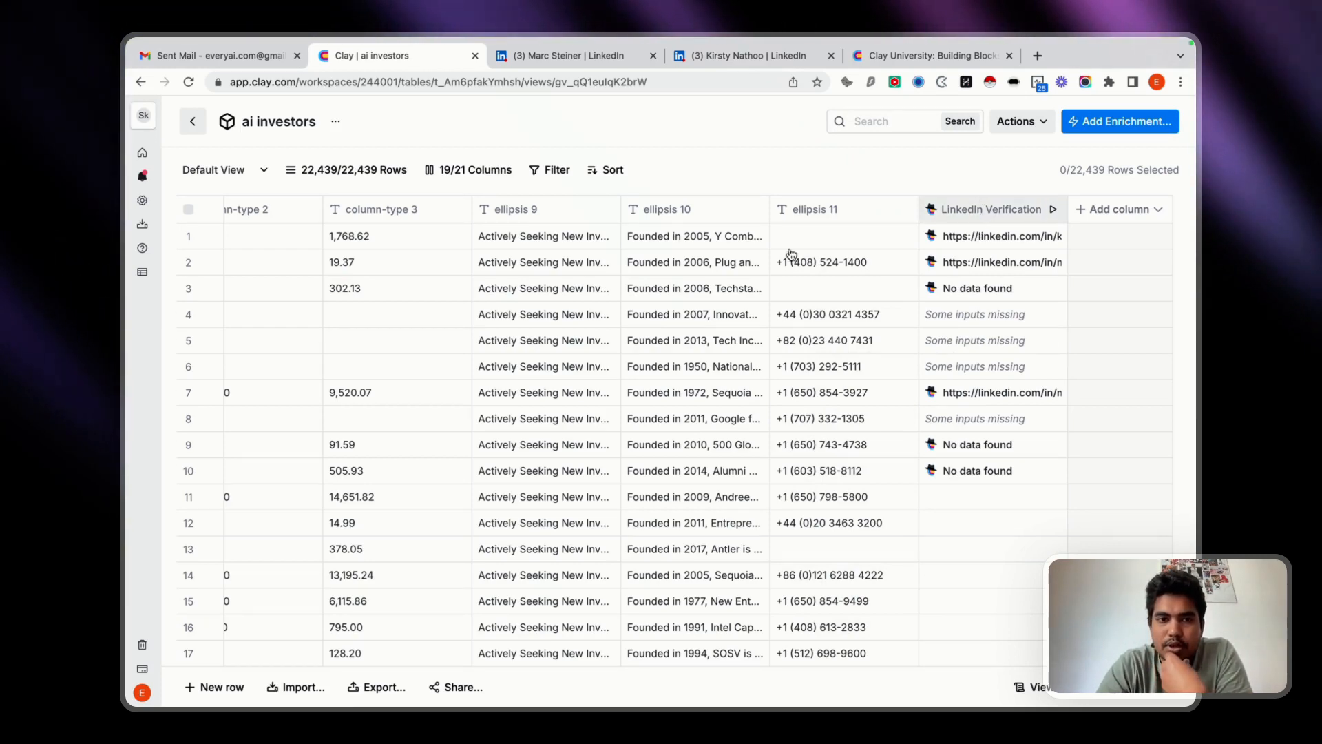
In the LinkedIn Verification column's settings, make the mission's name and ellipsis 5 inputs not required to run.
scroll(675, 309, left, 15)
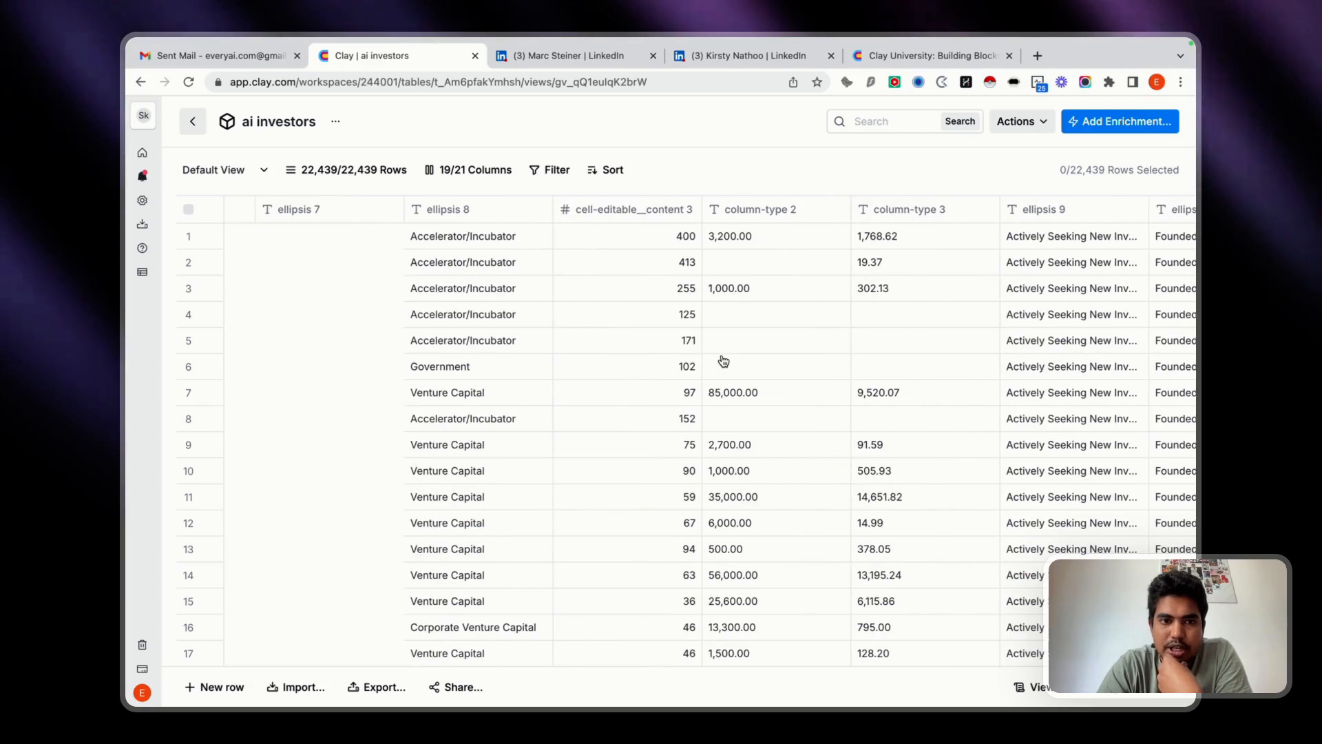
scroll(722, 361, left, 15)
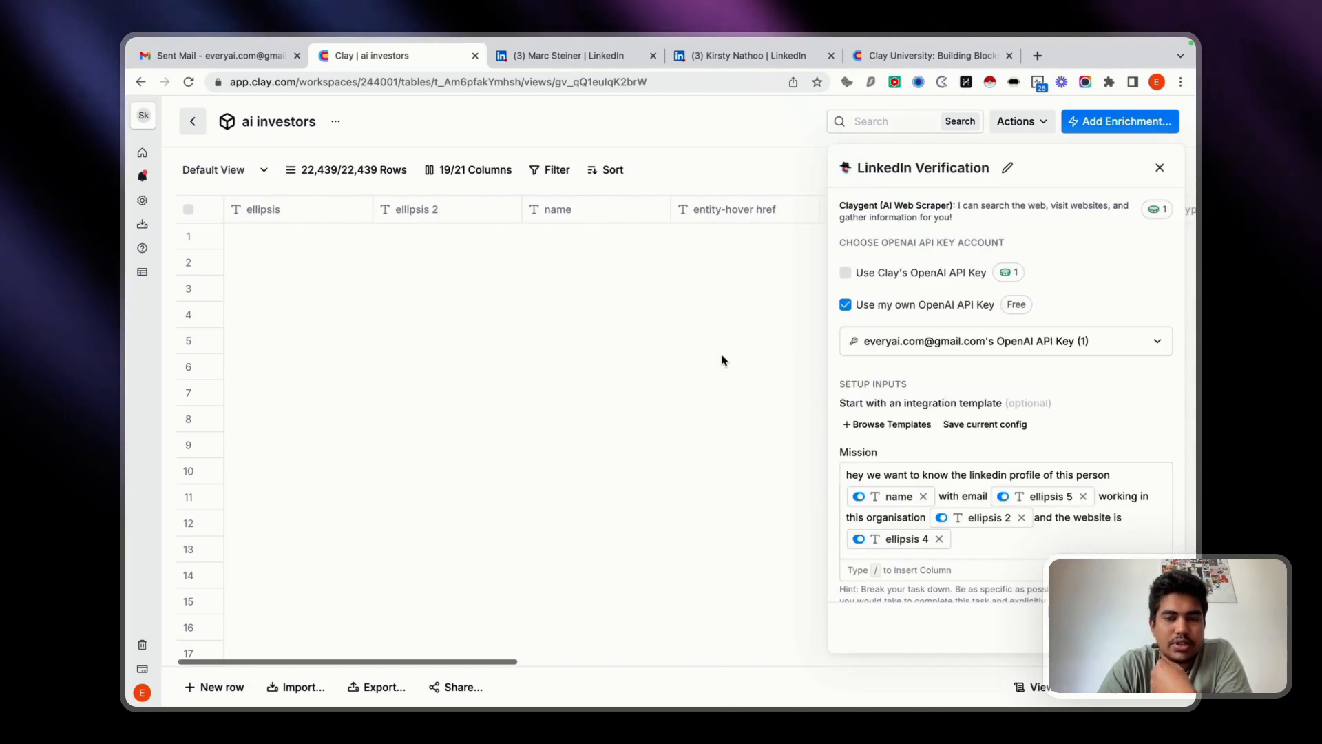
scroll(722, 361, right, 1)
scroll(722, 360, right, 1)
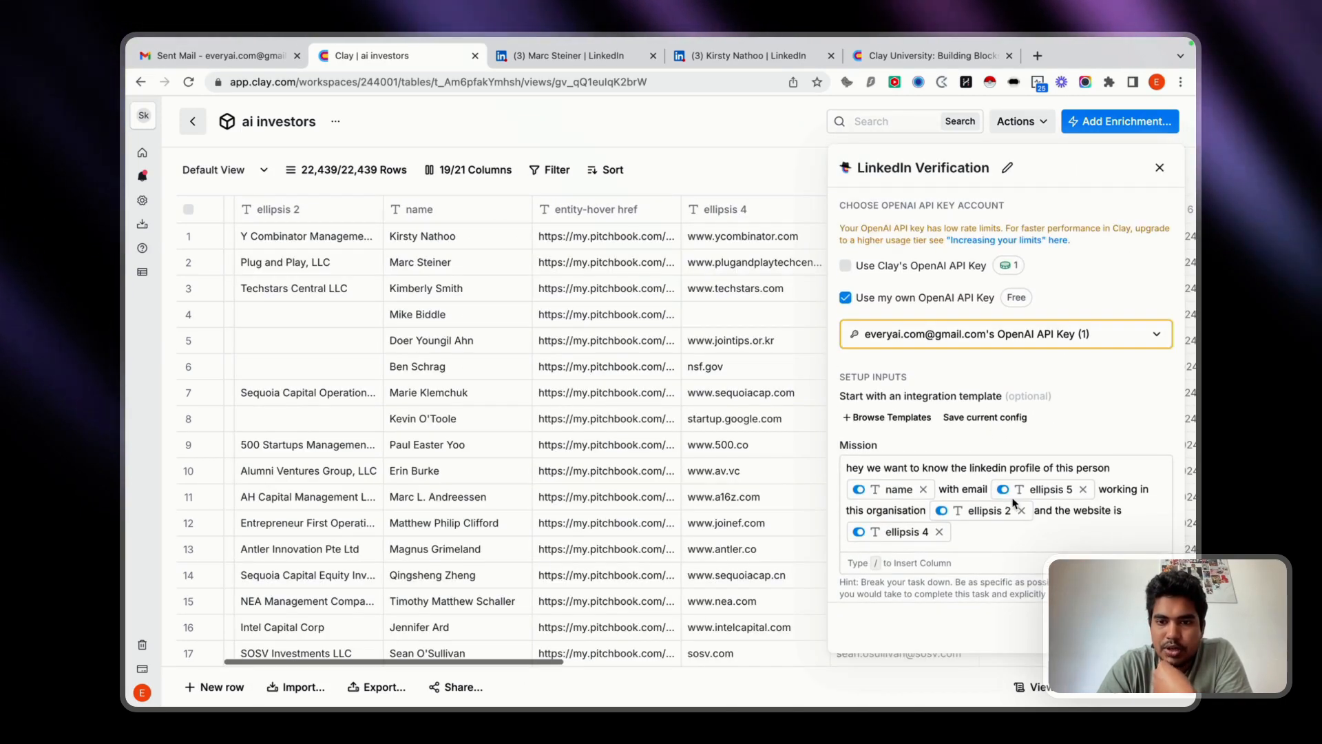
scroll(906, 511, down, 3)
scroll(953, 530, up, 3)
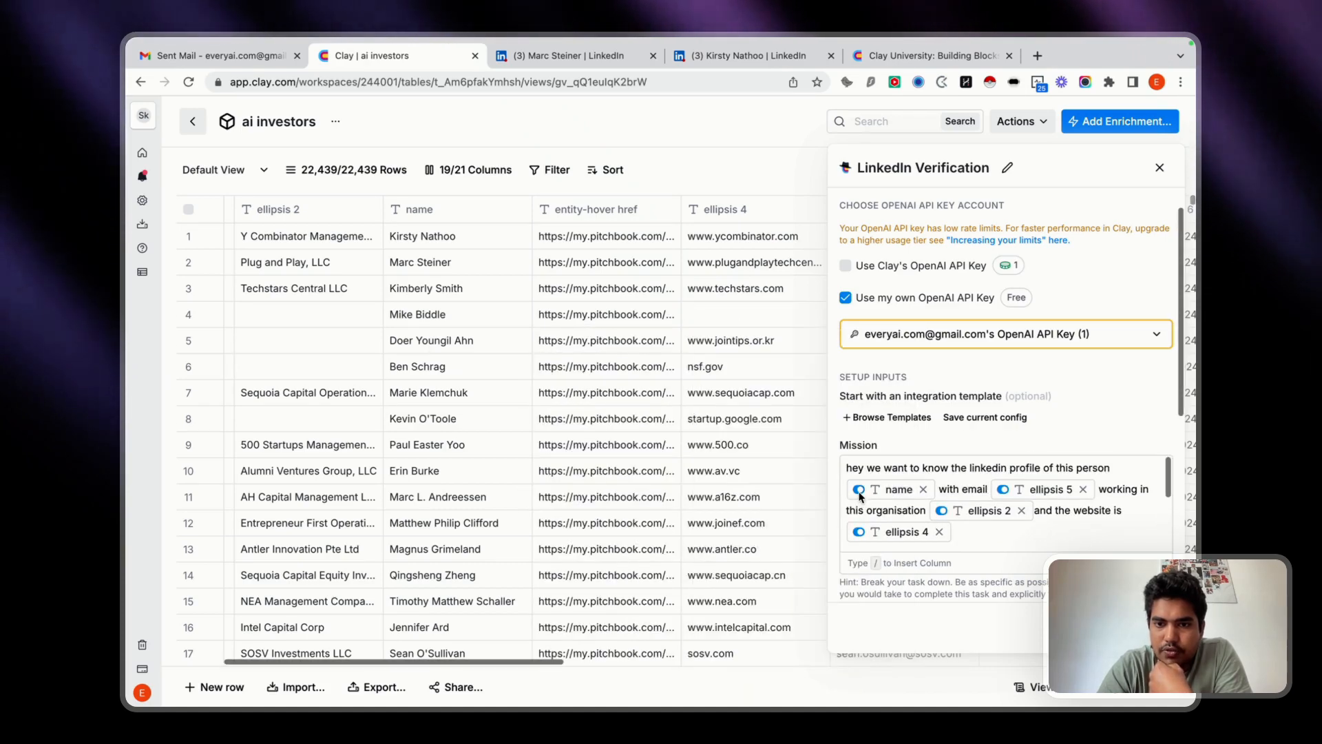
mouse_move(860, 491)
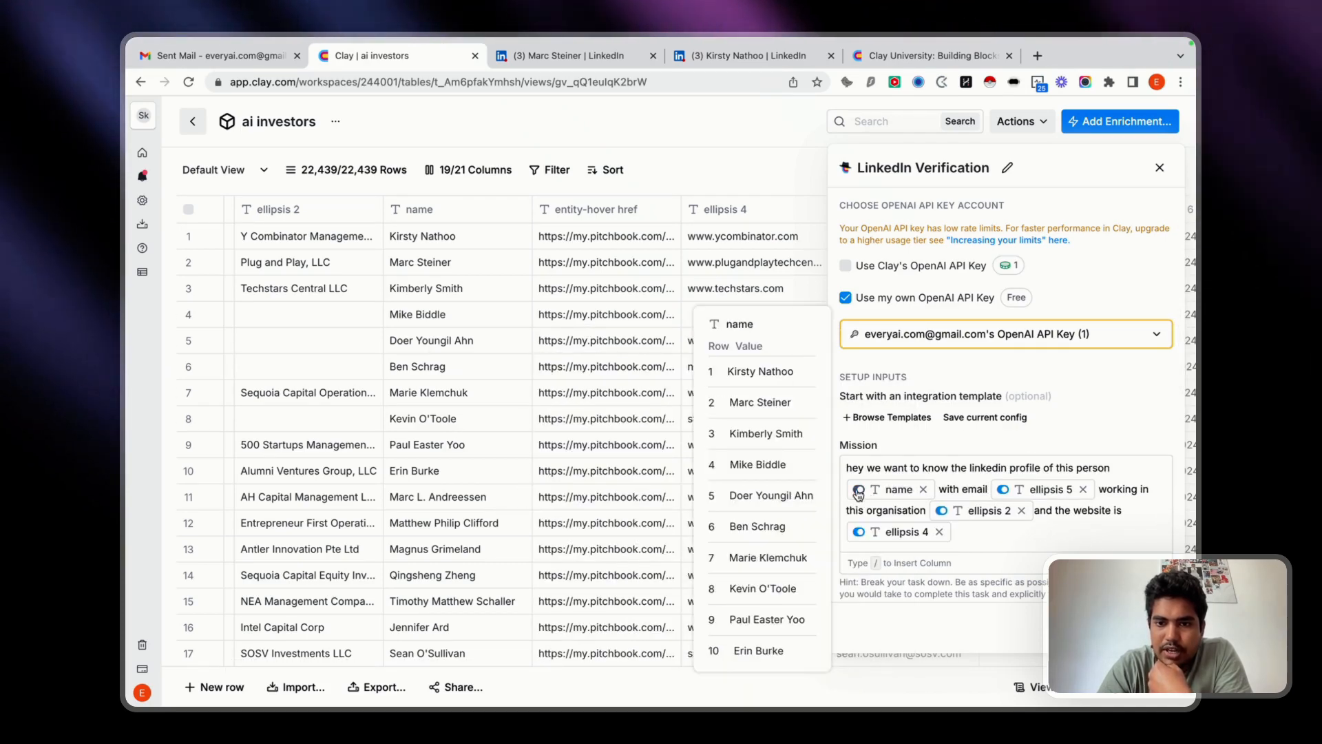
click(871, 526)
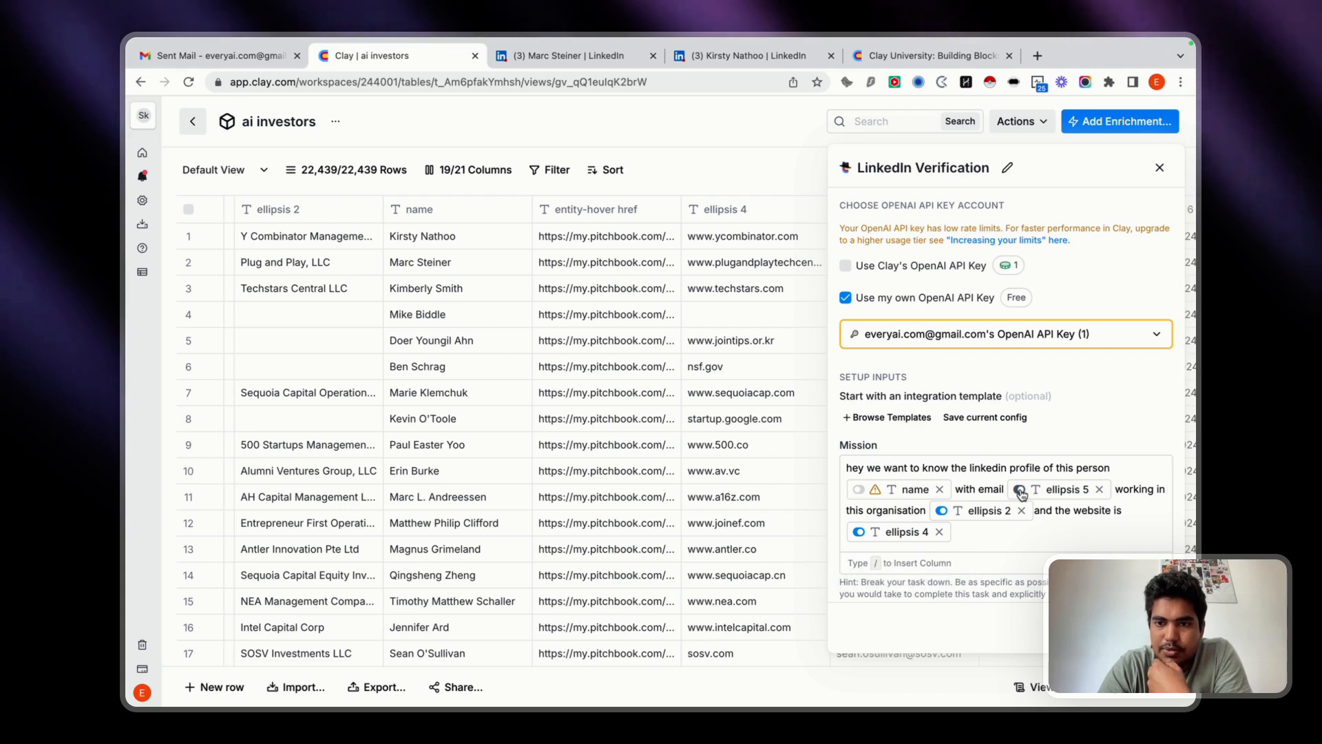
mouse_move(1021, 493)
click(1026, 522)
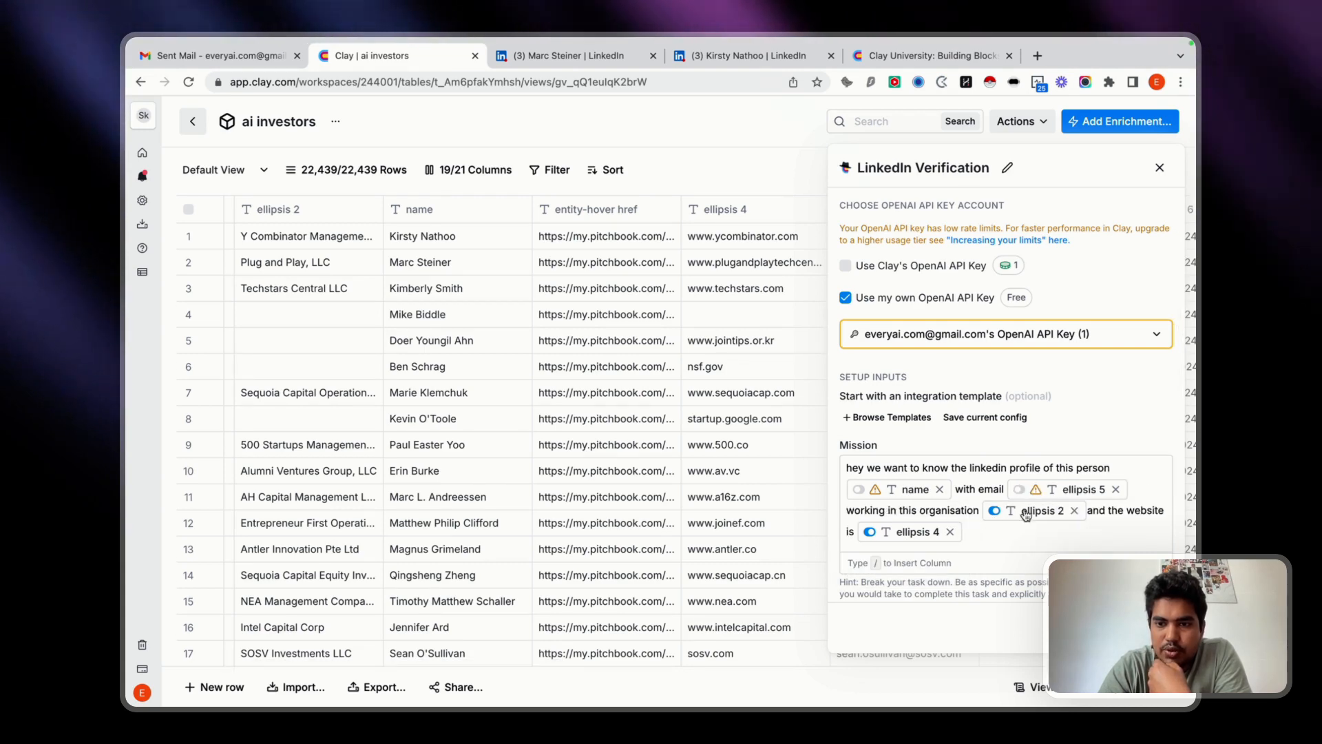
Make the mission's ellipsis 2 and ellipsis 4 inputs not required to run as well.
mouse_move(996, 513)
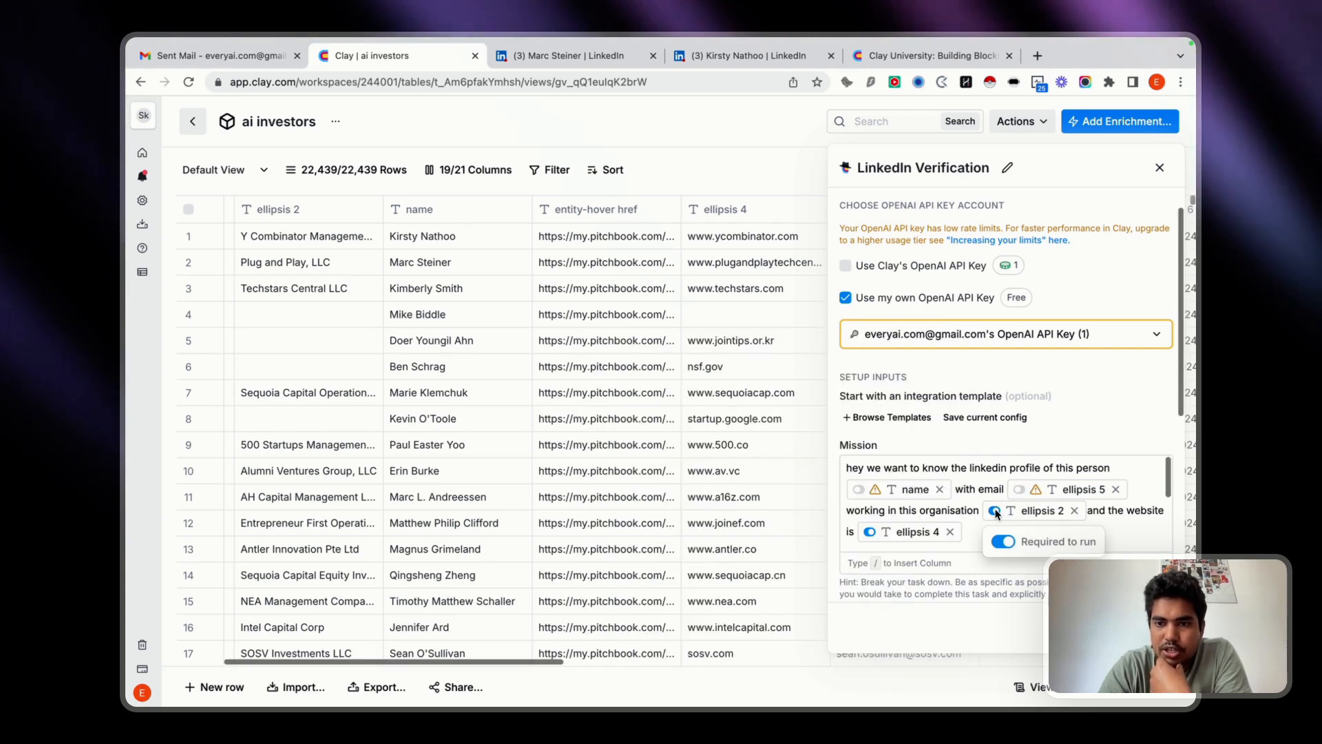
click(1010, 546)
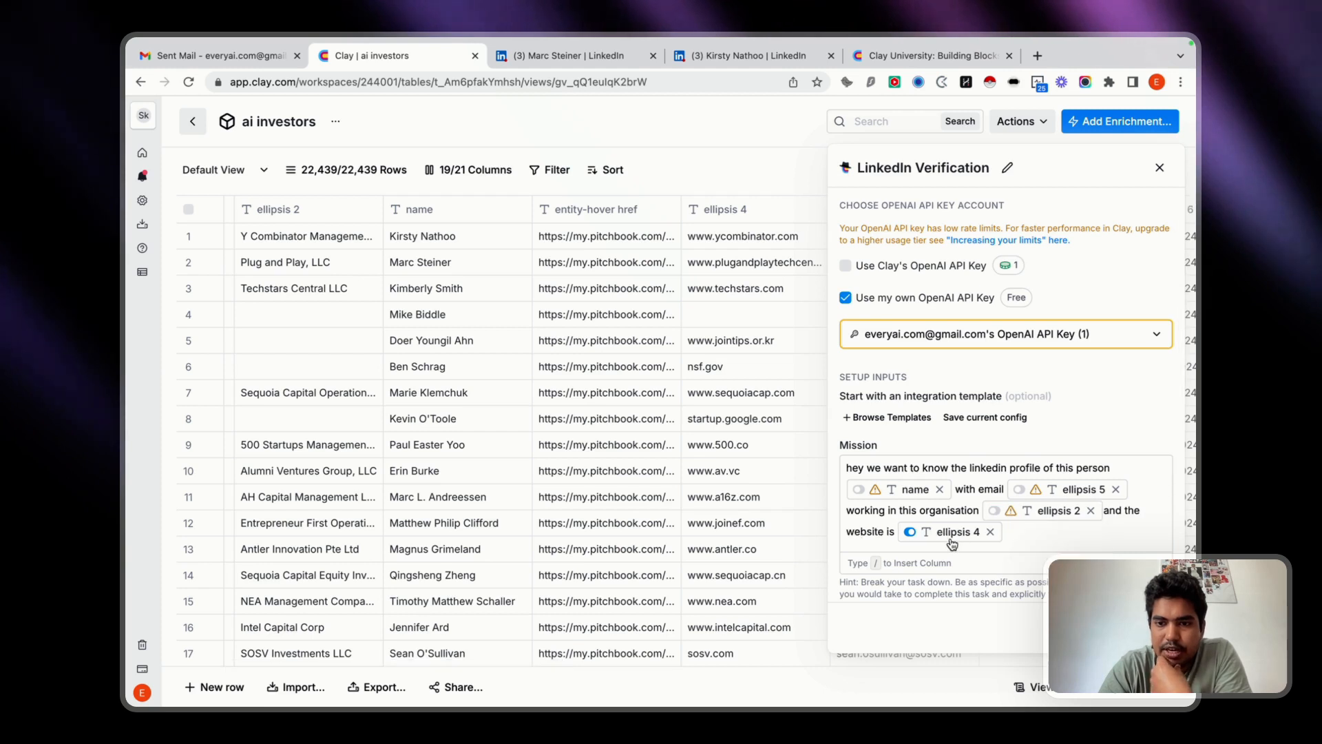
mouse_move(911, 534)
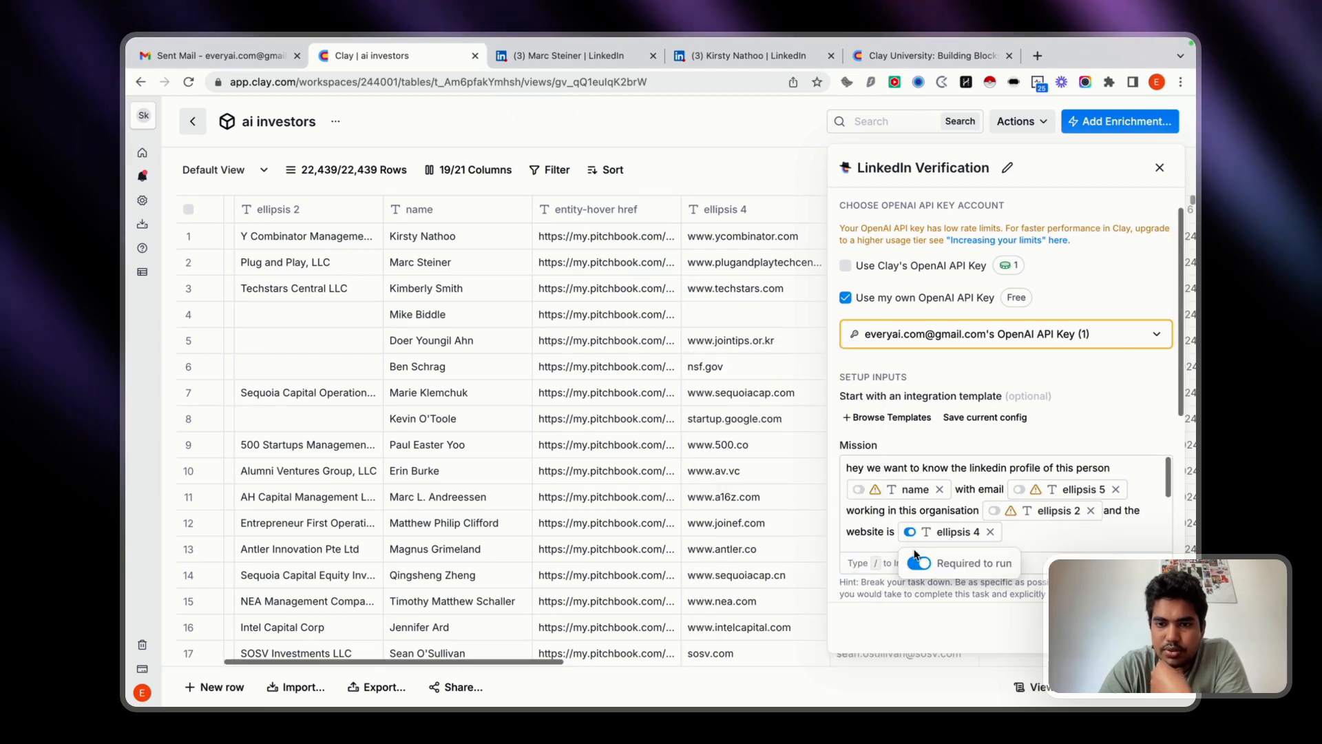
click(995, 564)
Check the rest of the mission text, then save the LinkedIn Verification settings and run them on 10 rows.
scroll(1124, 544, down, 5)
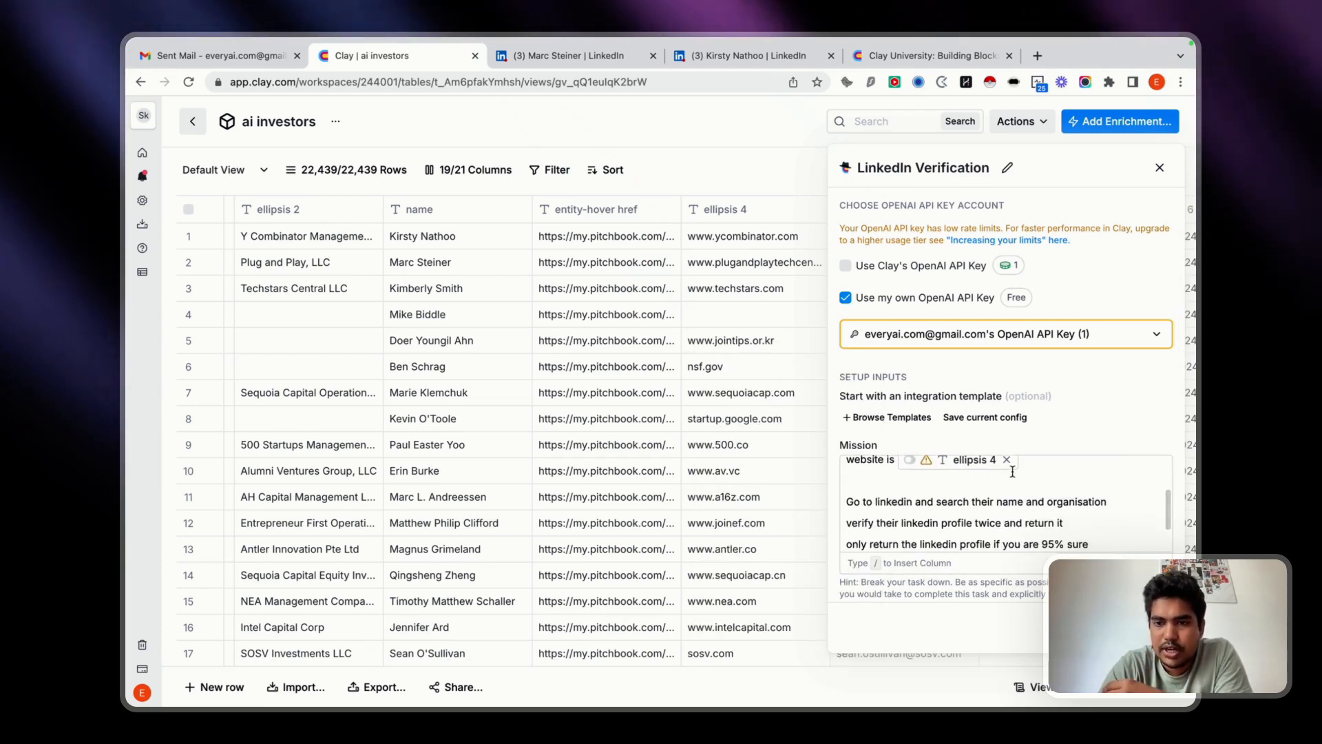
click(1141, 628)
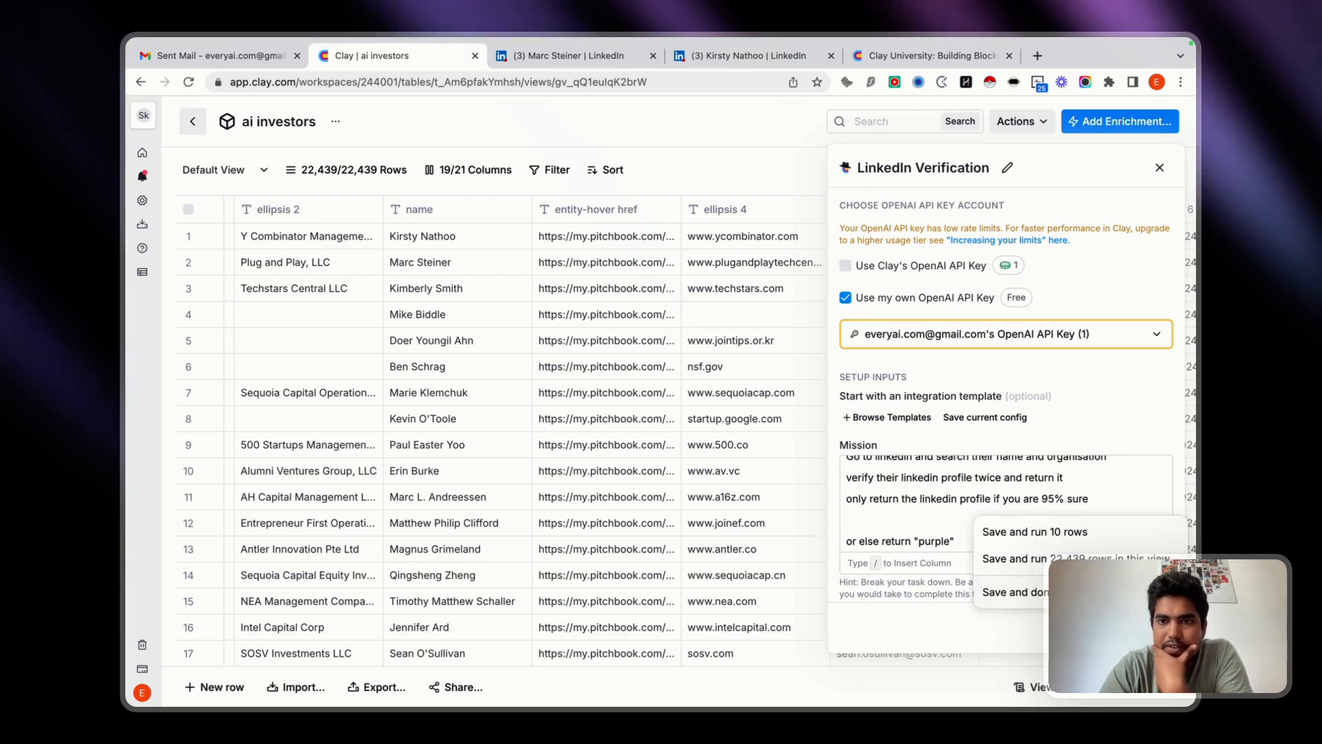
click(1069, 532)
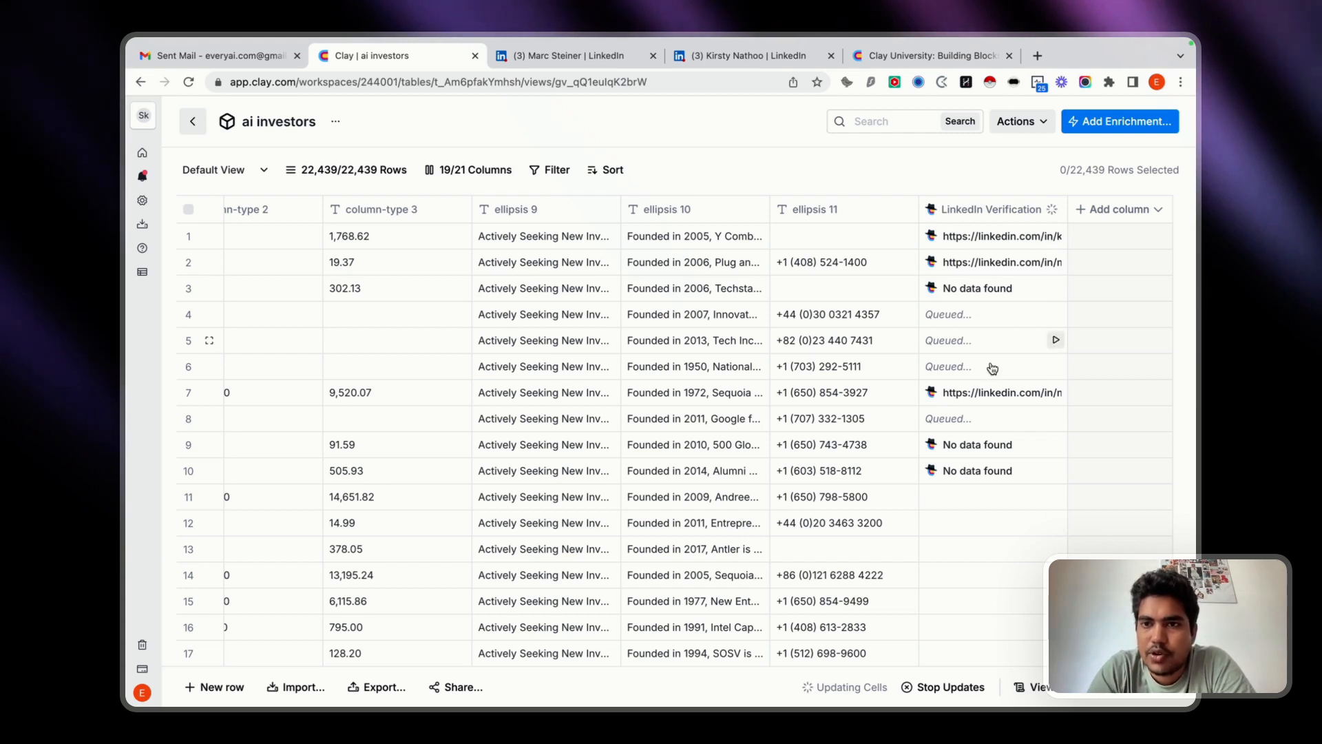
Read the reasoning and cost in row 3's LinkedIn Verification cell details, then close them.
click(969, 300)
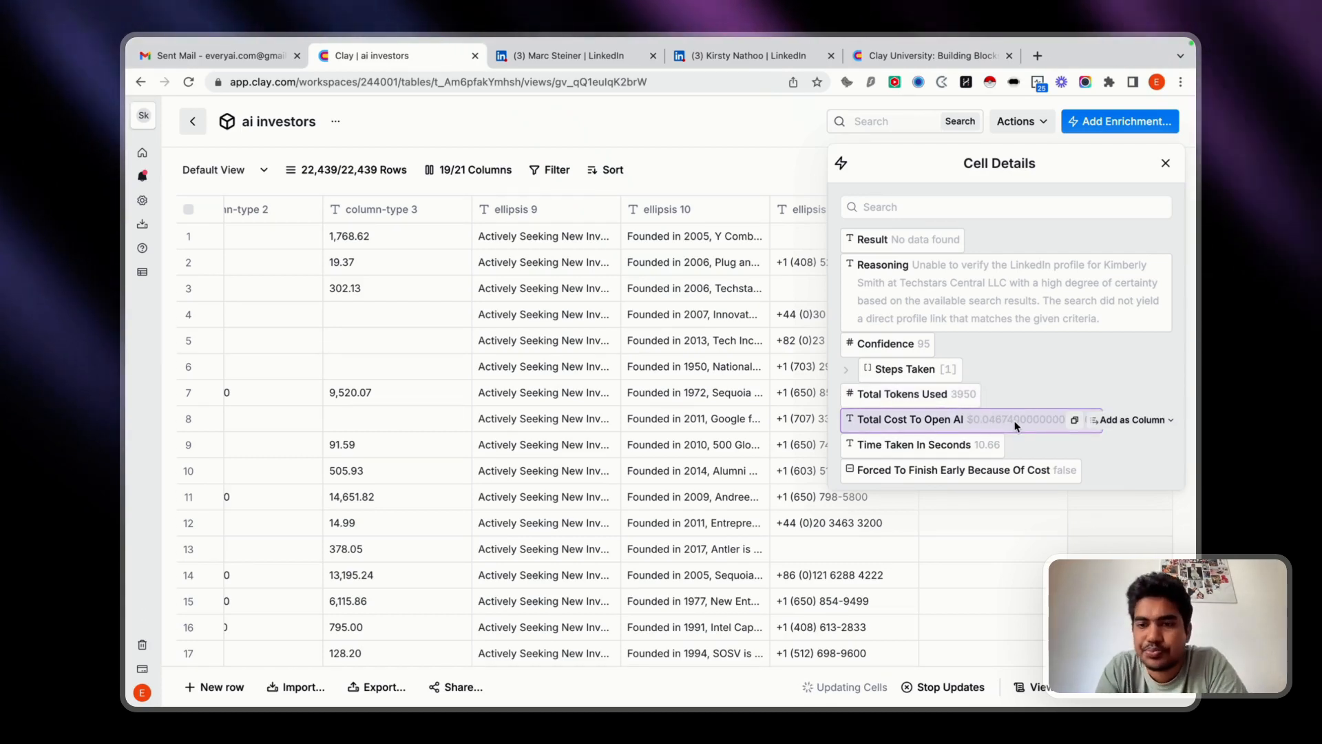
click(1164, 165)
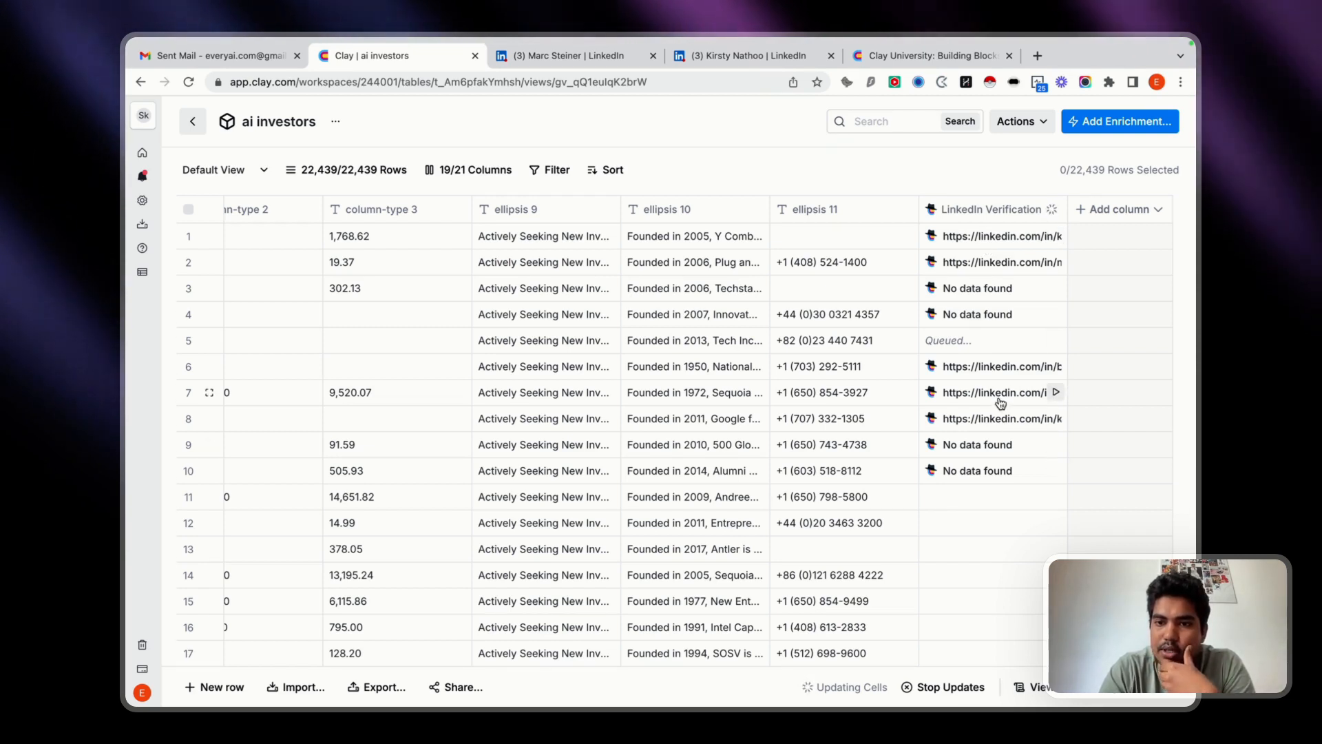
Follow the result link in row 6's LinkedIn Verification details and read the profile's activity, experience and education.
click(977, 367)
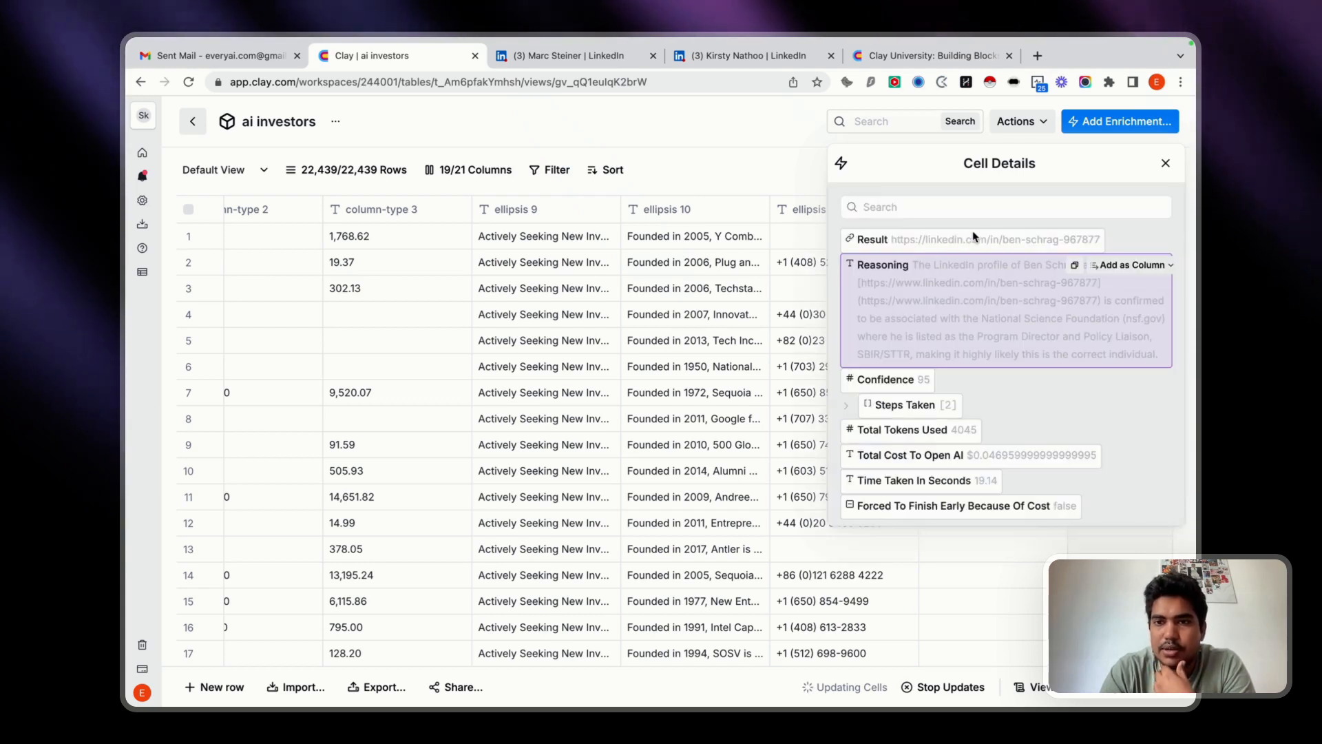
click(962, 240)
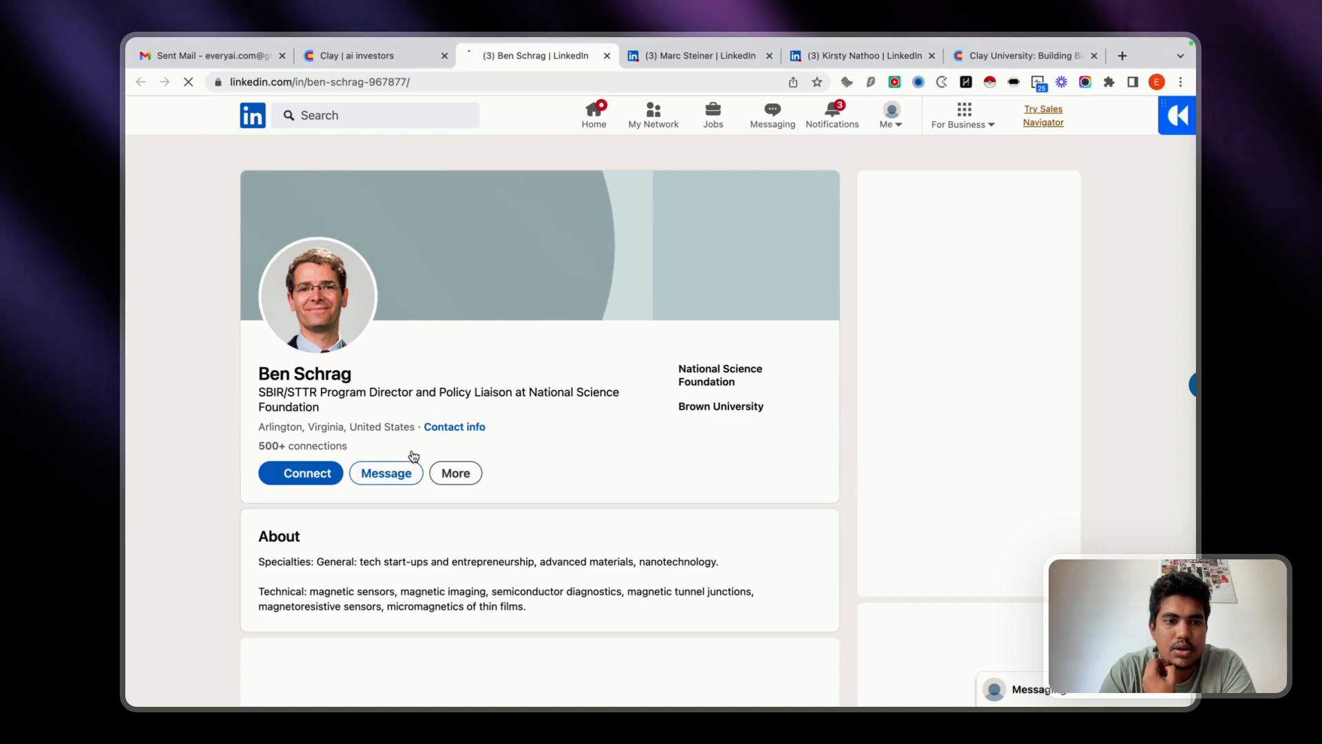
scroll(493, 467, down, 9)
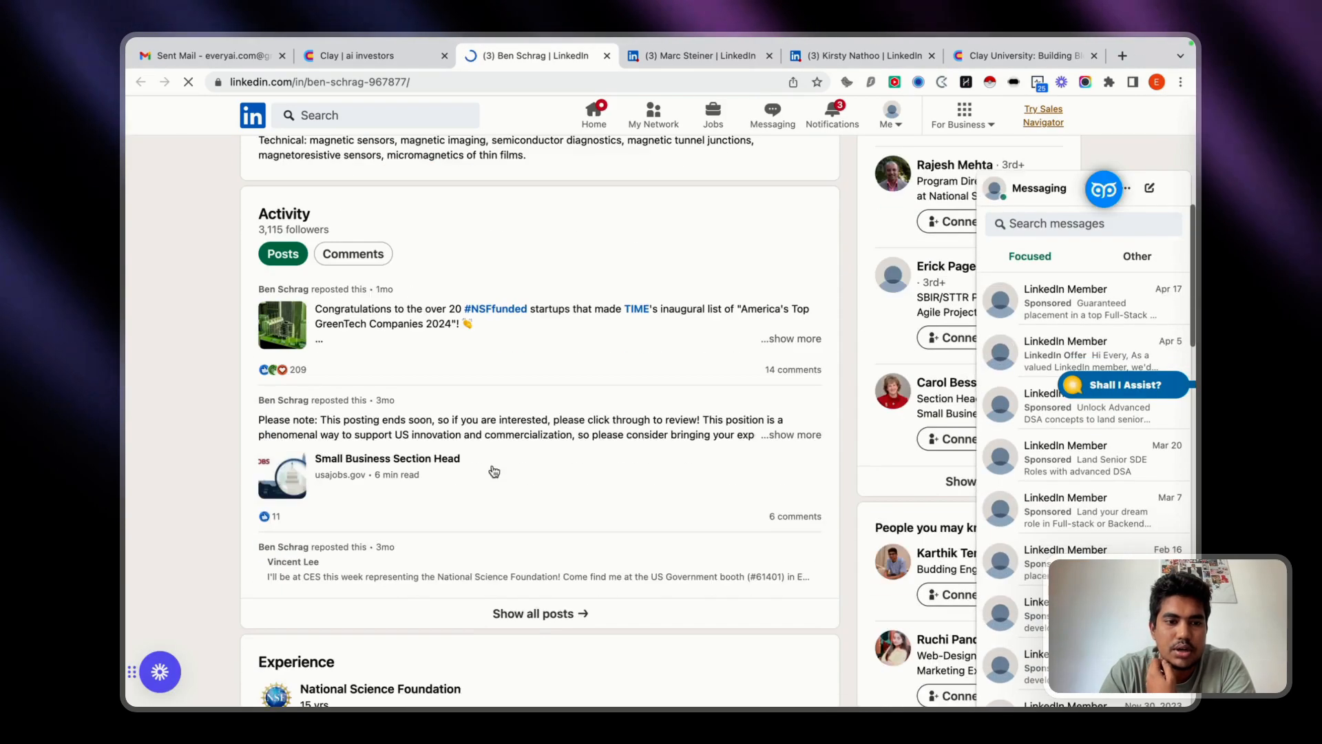
scroll(538, 355, down, 5)
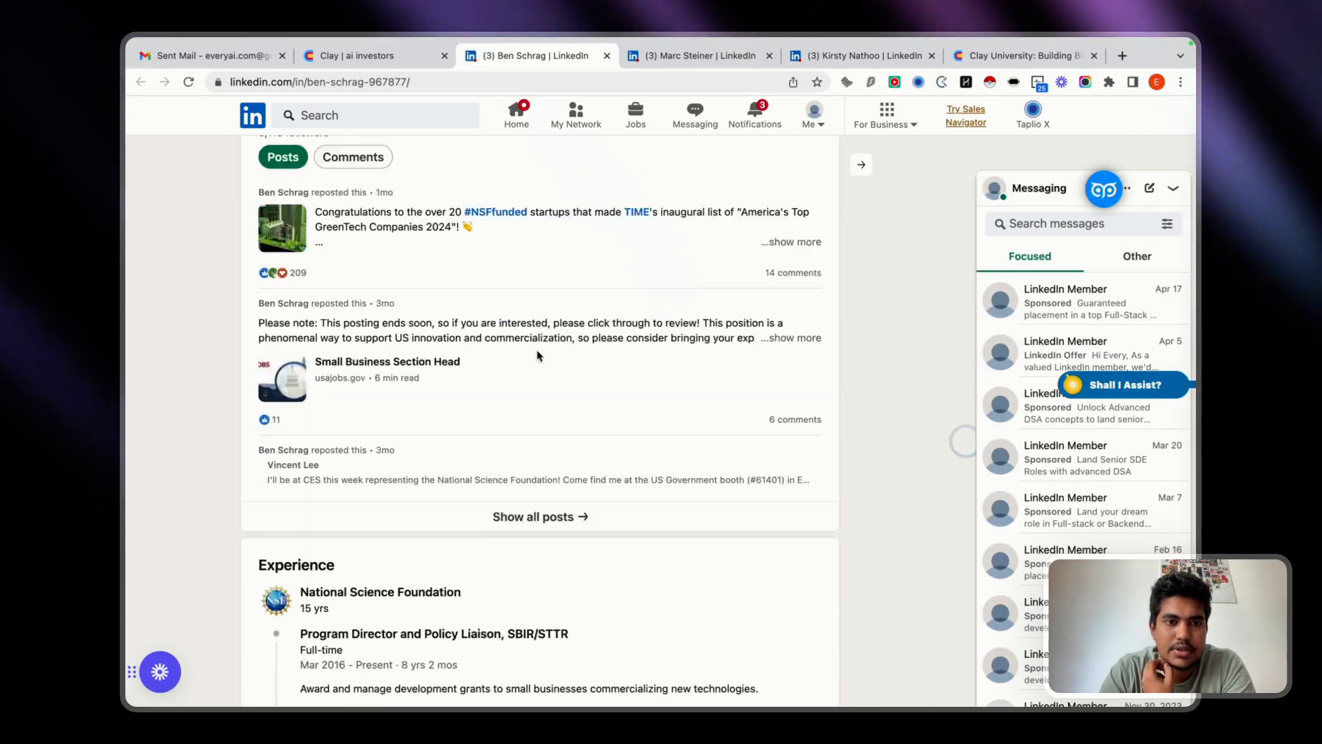
scroll(538, 355, down, 9)
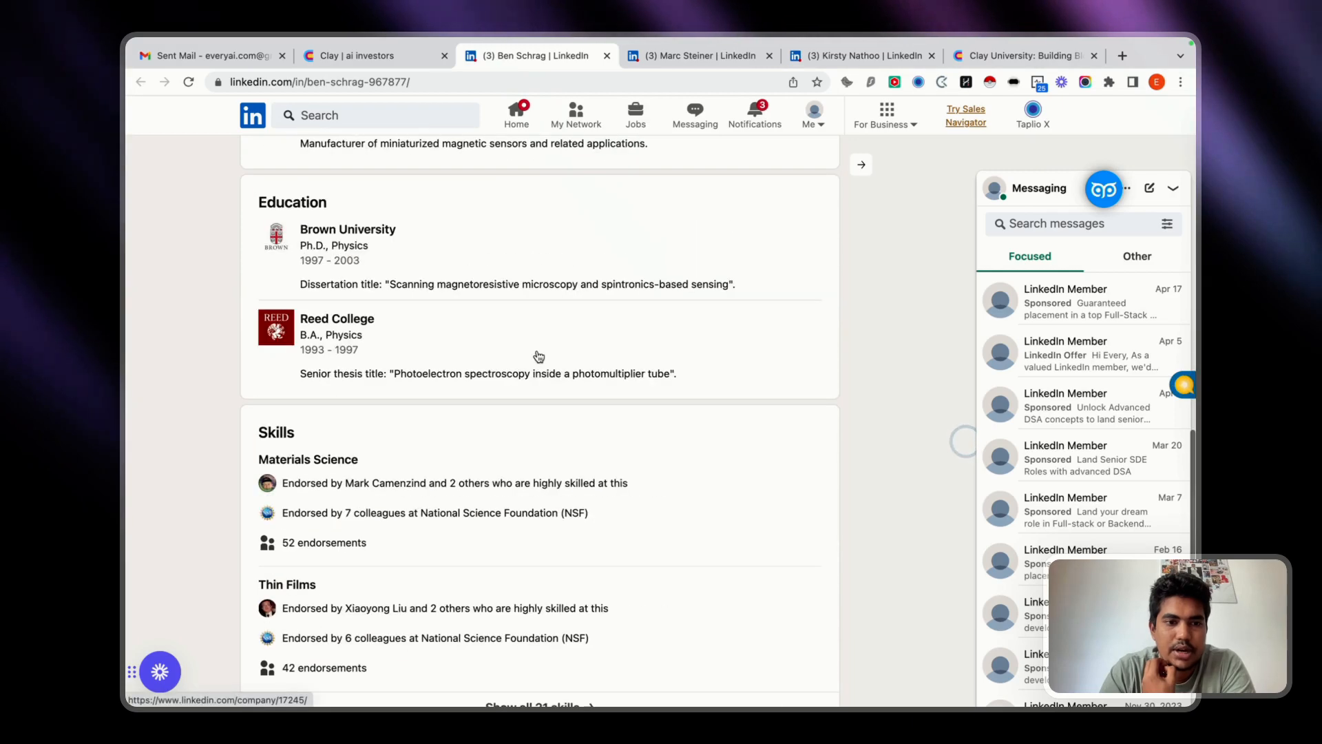
Return to the ai investors table in Clay and check row 6's name and organisation columns against the profile.
click(337, 55)
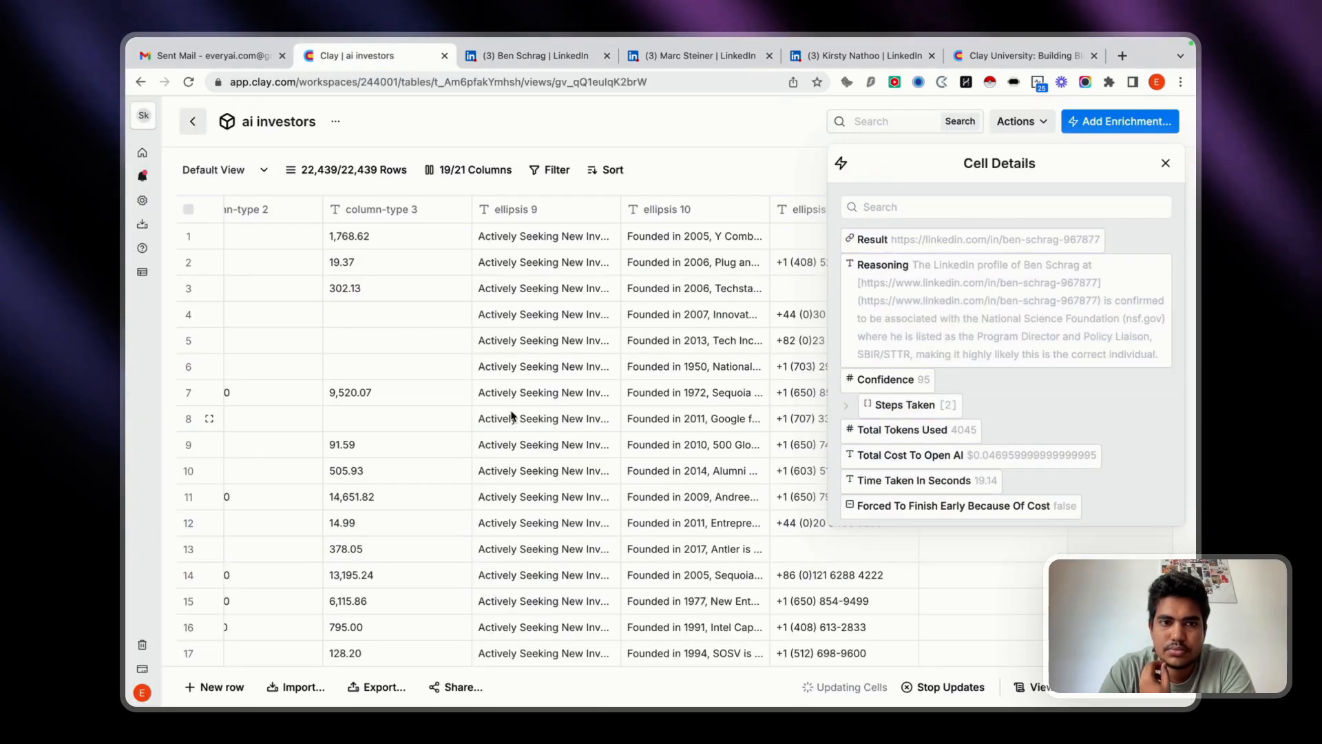
scroll(511, 416, left, 10)
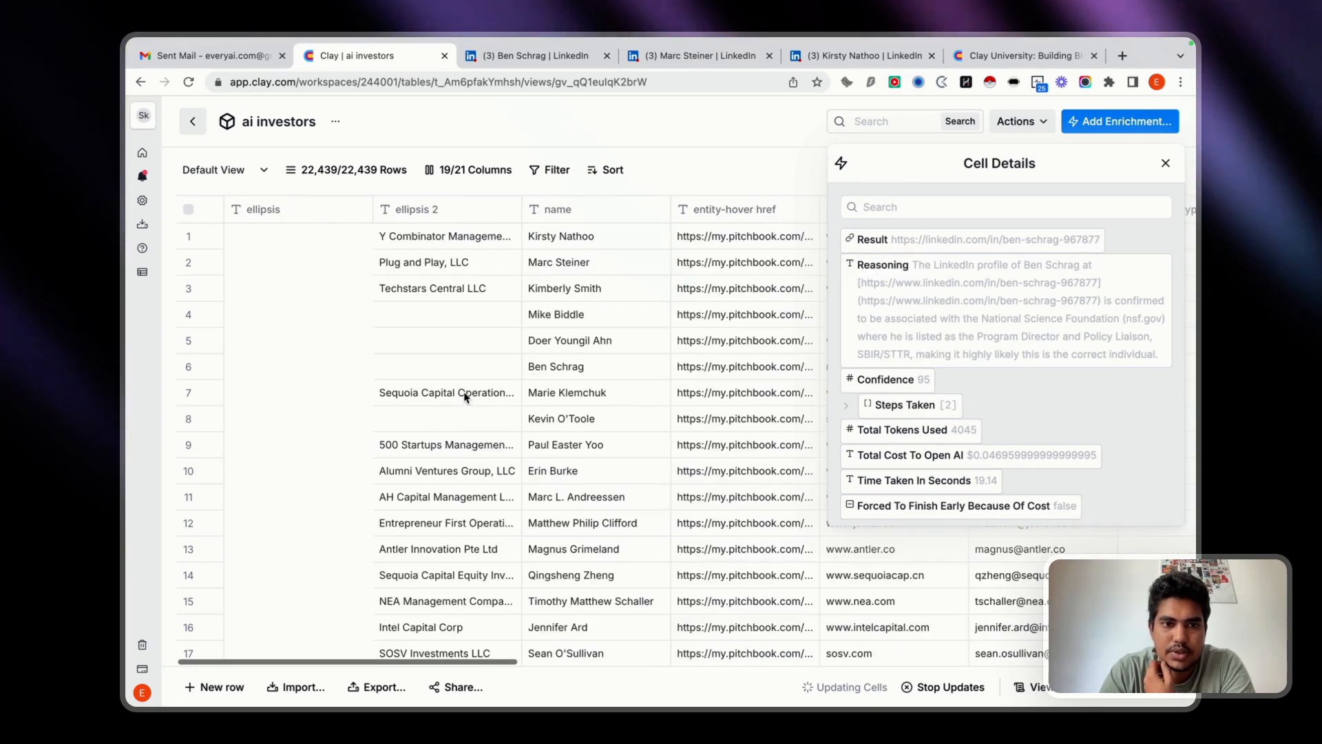
scroll(487, 535, right, 2)
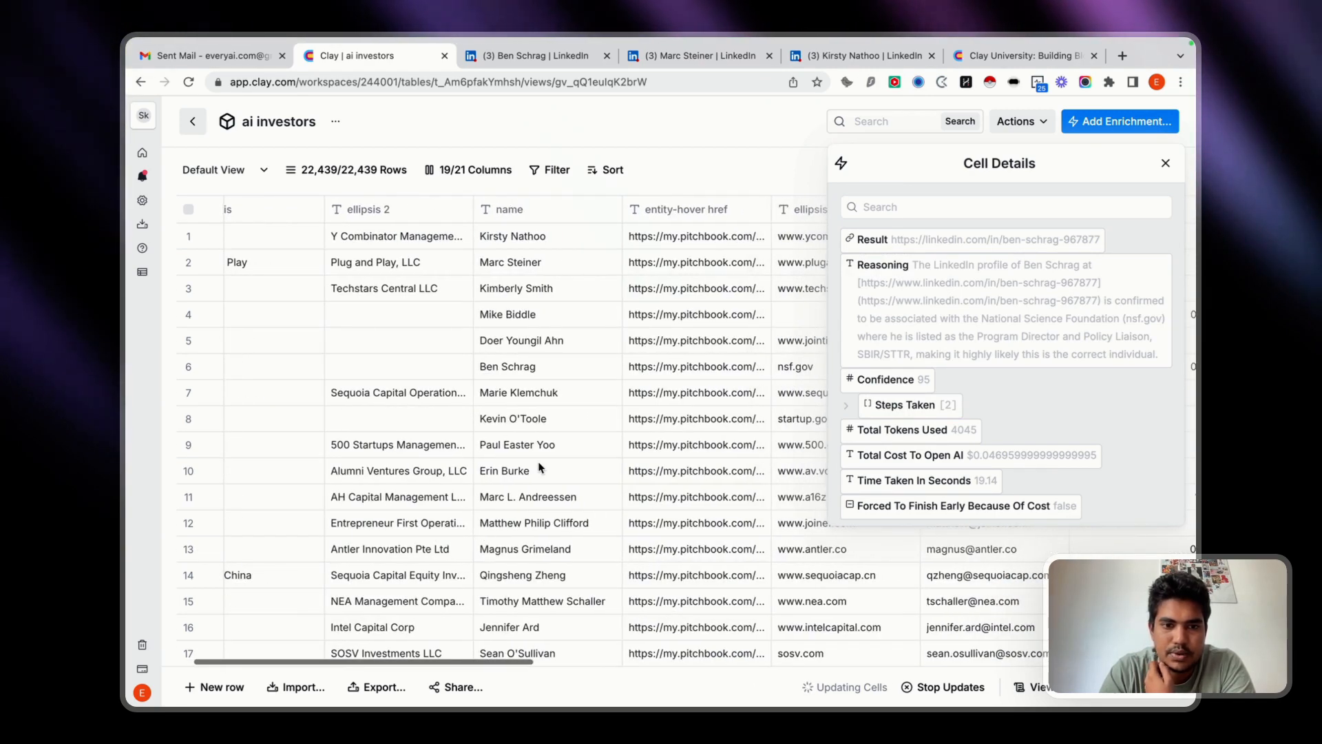
click(537, 367)
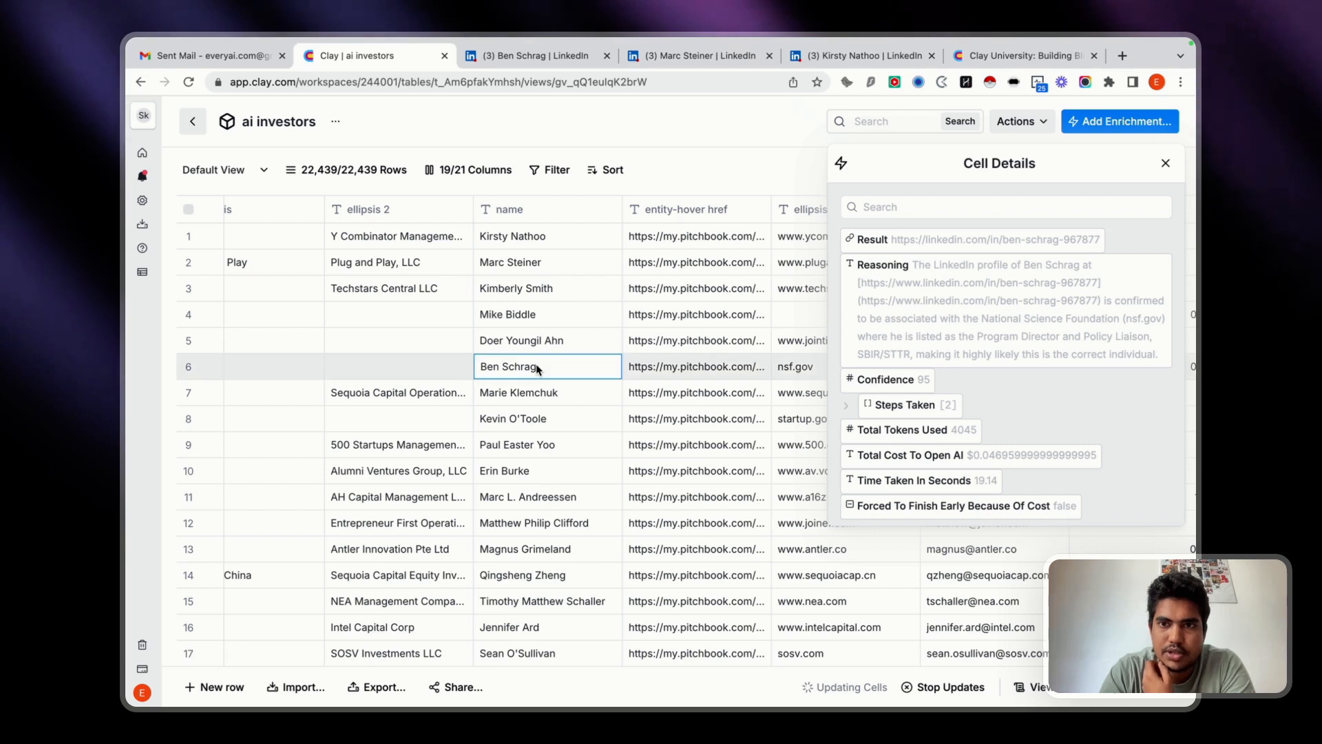
scroll(611, 368, left, 2)
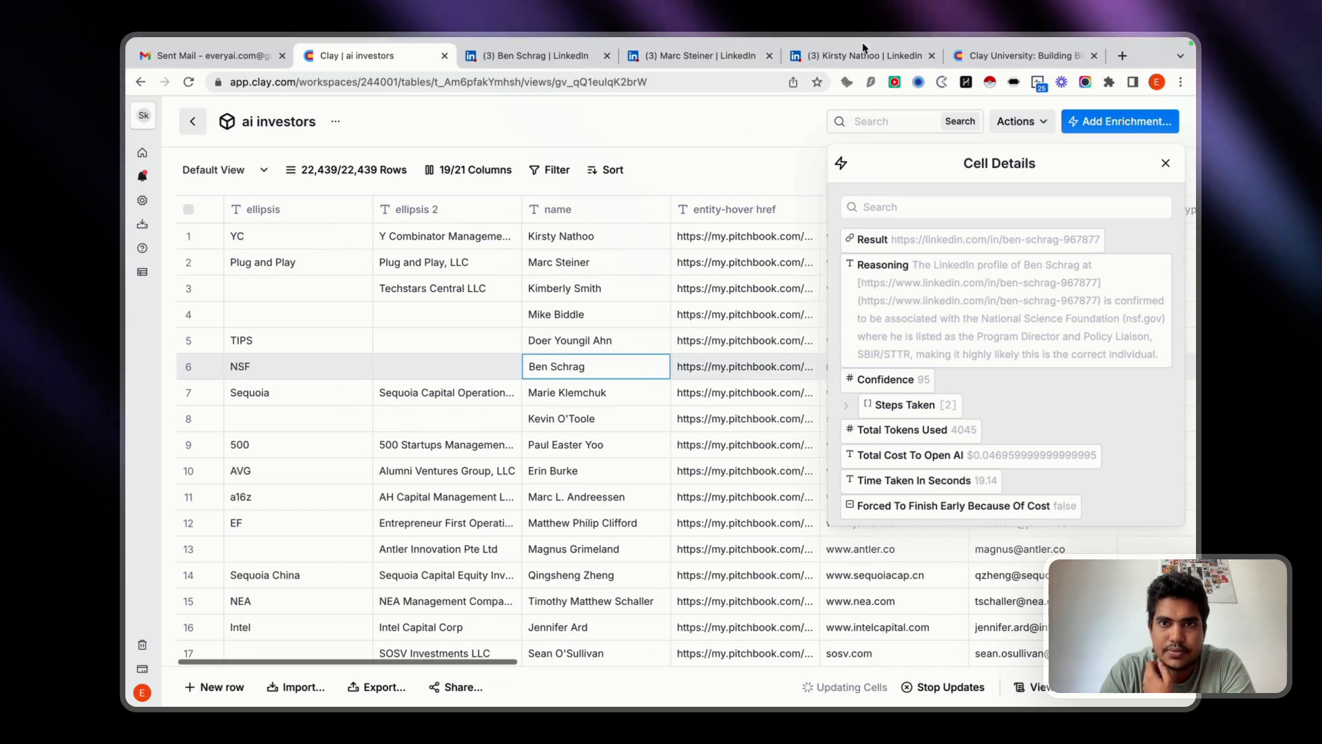
Switch back to row 6's LinkedIn profile and review its experience and headline.
click(513, 57)
scroll(372, 430, up, 3)
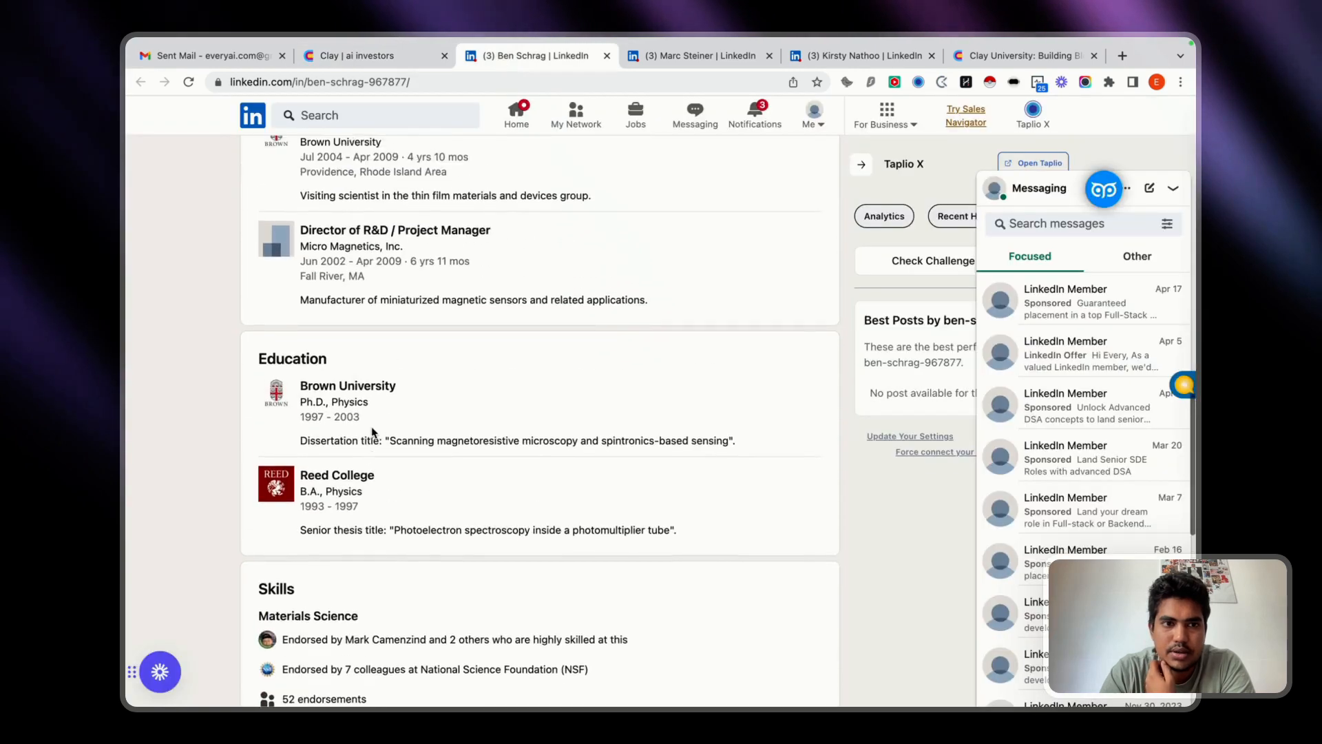
scroll(372, 432, up, 8)
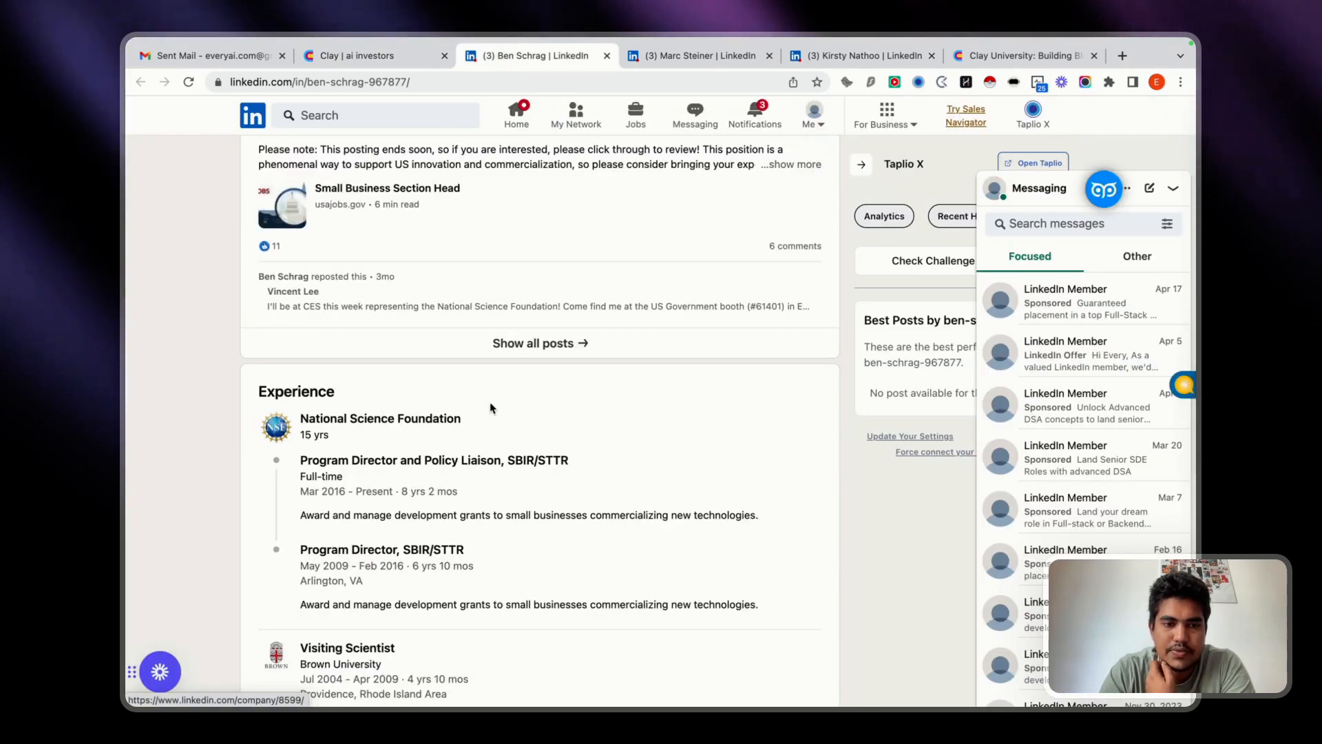
scroll(546, 433, up, 10)
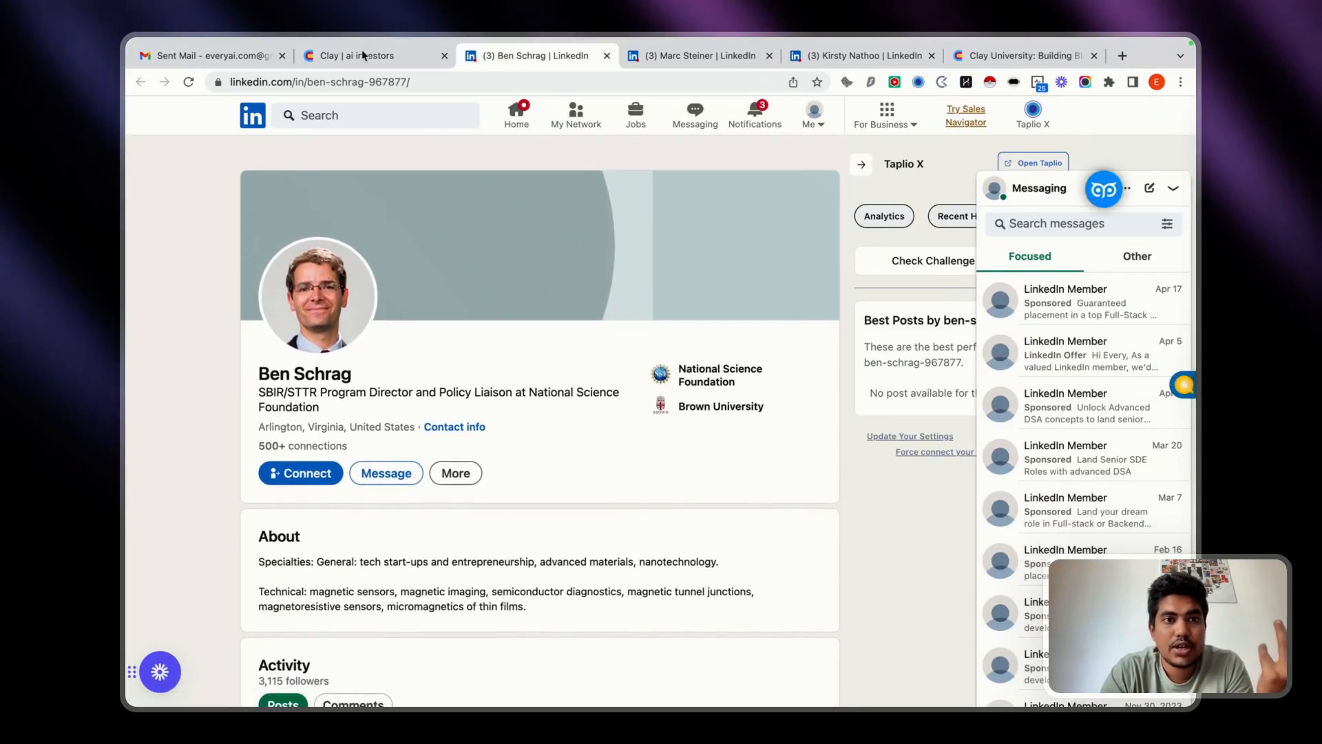
Go back to the Clay table, close row 6's cell details and review the LinkedIn Verification results for the first 10 rows.
click(354, 55)
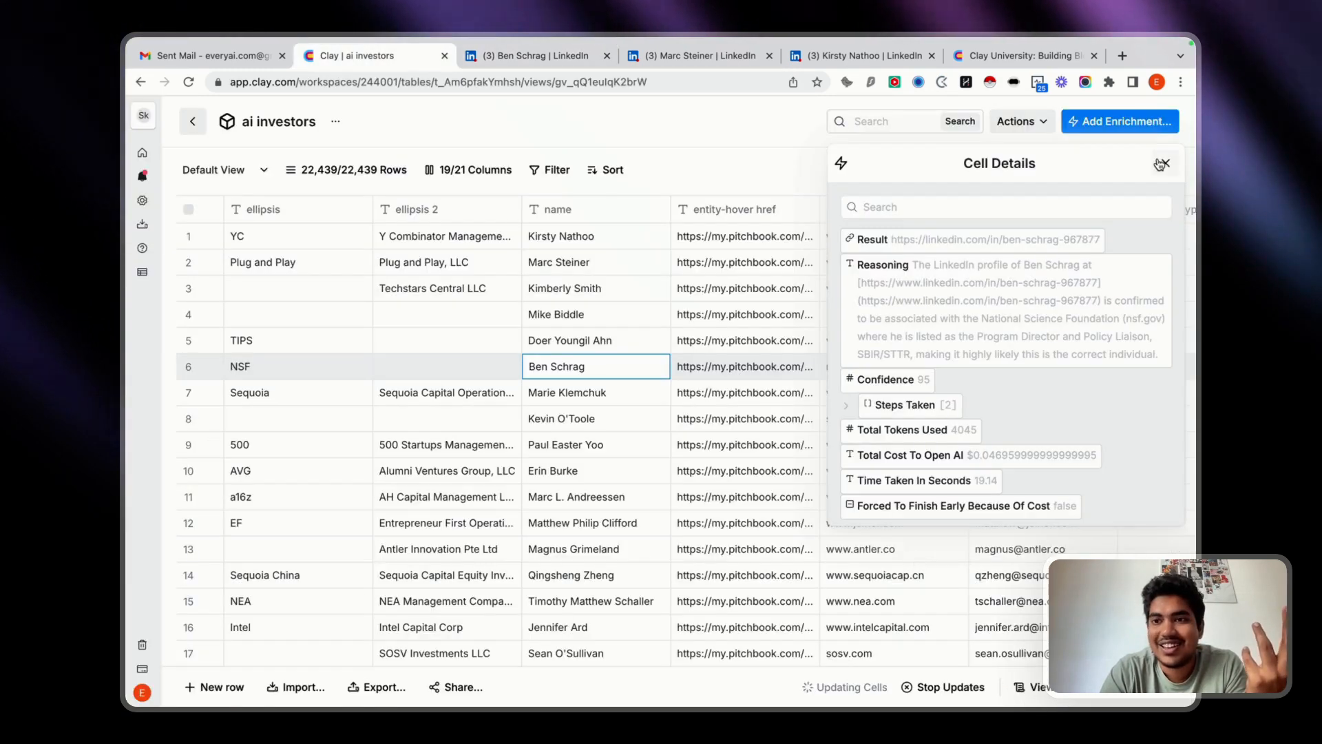
click(1161, 164)
scroll(964, 502, down, 2)
scroll(964, 503, up, 2)
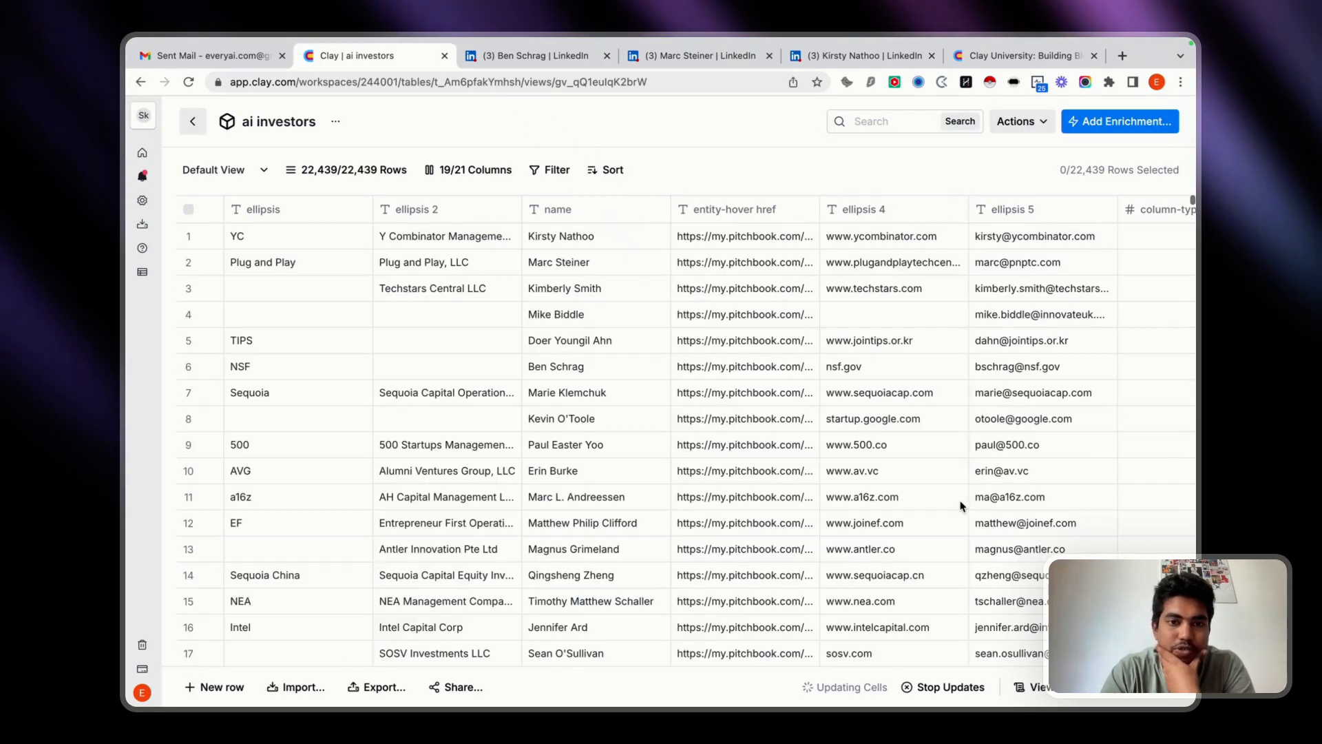
mouse_move(834, 41)
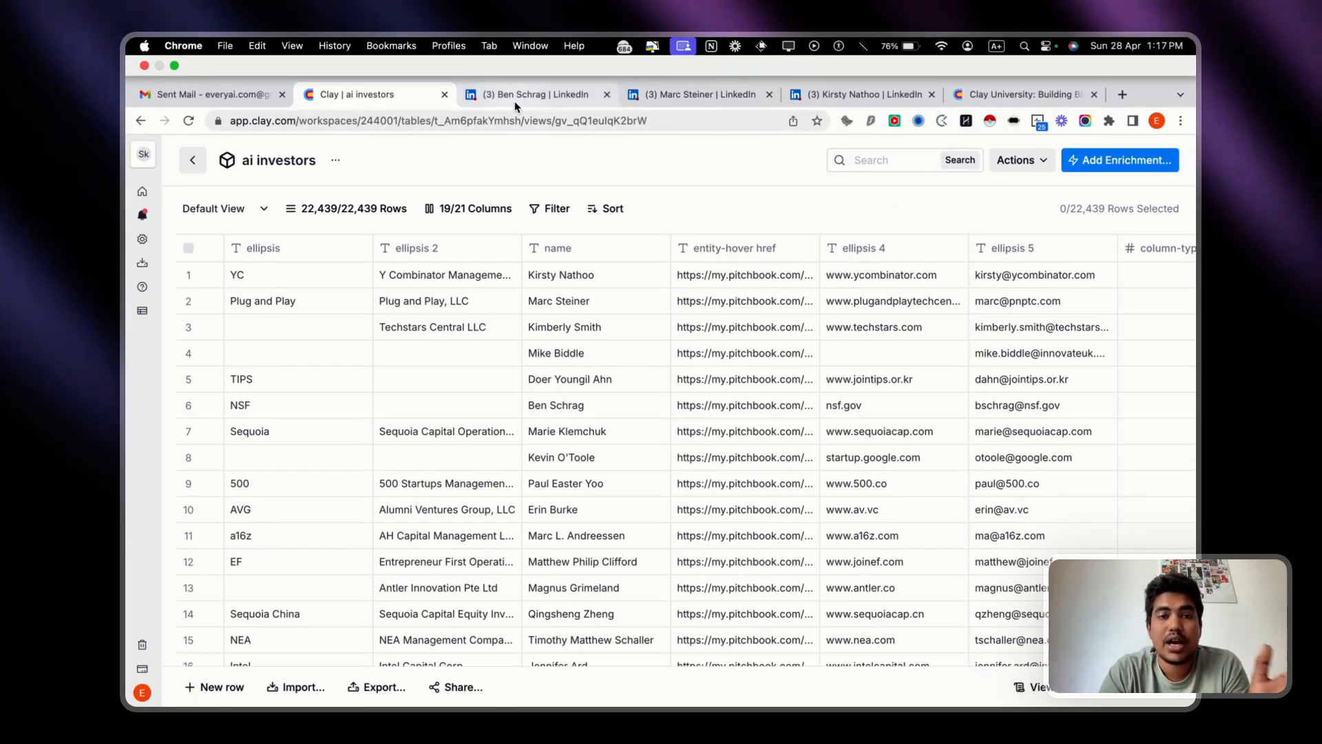
scroll(1079, 435, right, 6)
scroll(1078, 434, right, 15)
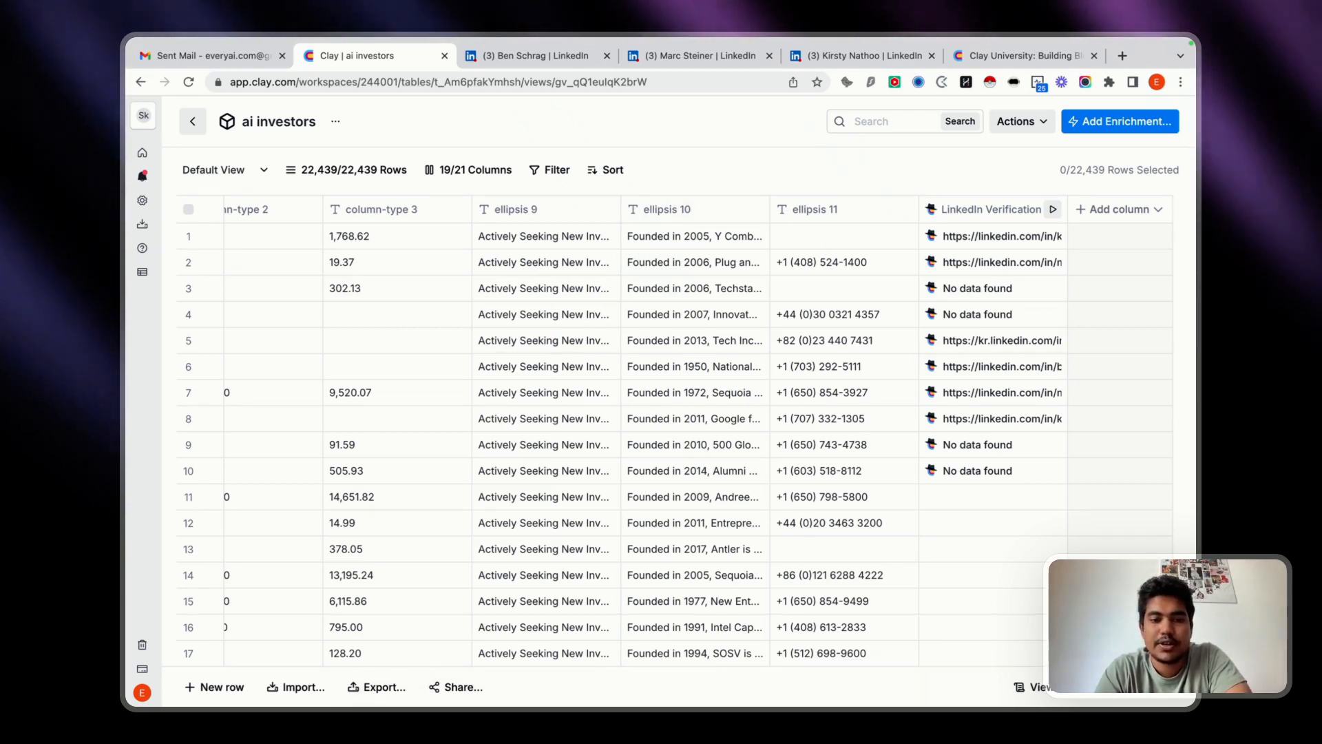
Switch from the Clay browser window to the neighbouring desktop.
mouse_move(453, 624)
key(ctrl+Left)
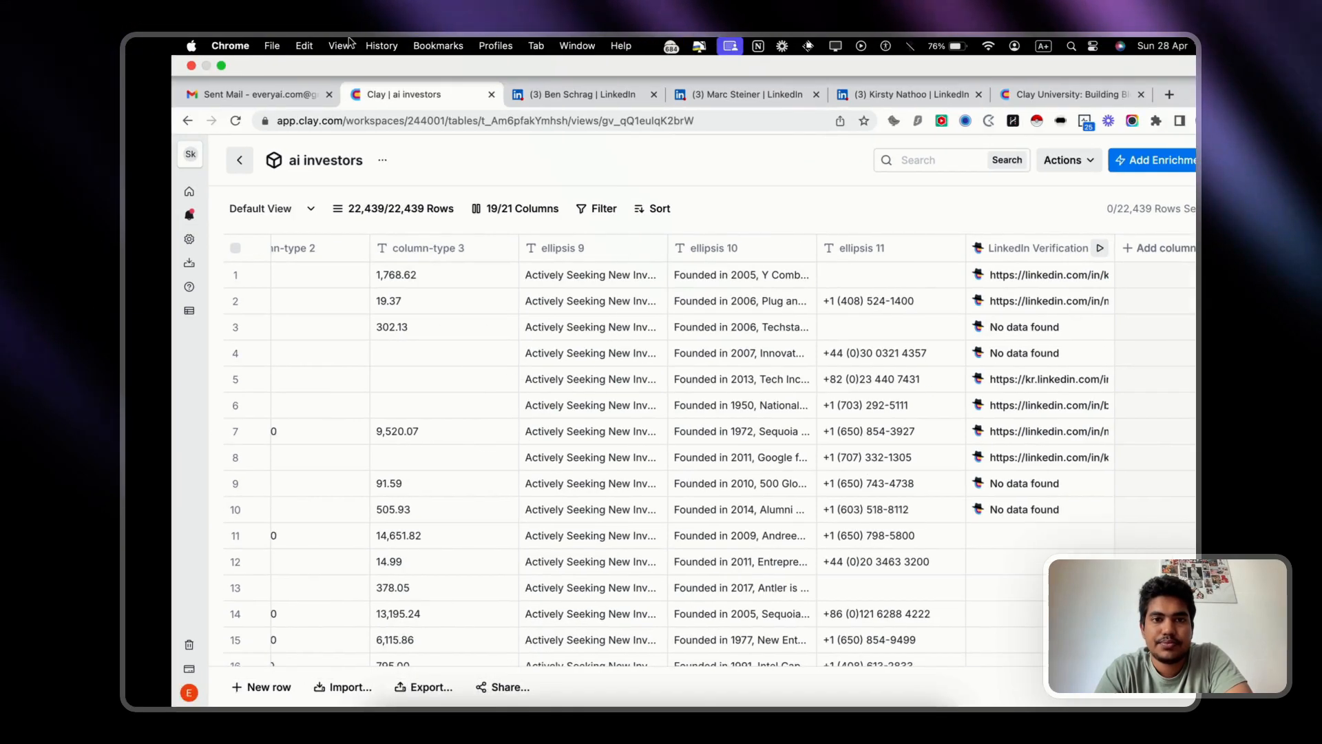